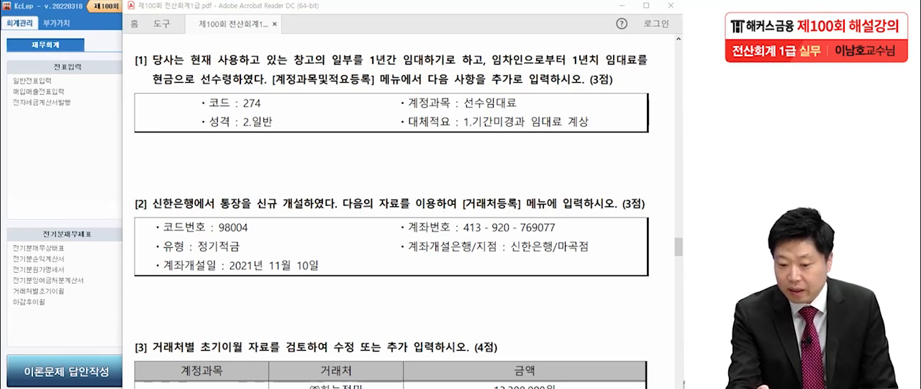
Step: Mark the required registration menu in question 1 of the exam PDF, clear the mark, and open 계정과목및적요등록 in KcLep
{"action": "left_click_drag", "start_coordinate": [267, 90], "coordinate": [405, 87]}
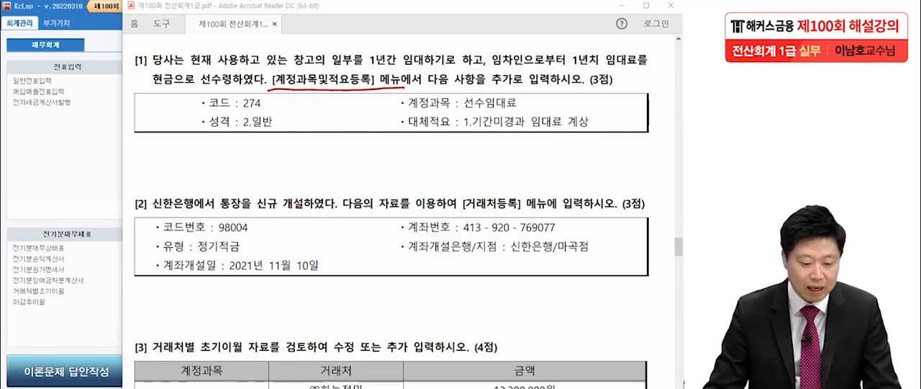
{"action": "key", "text": "Escape"}
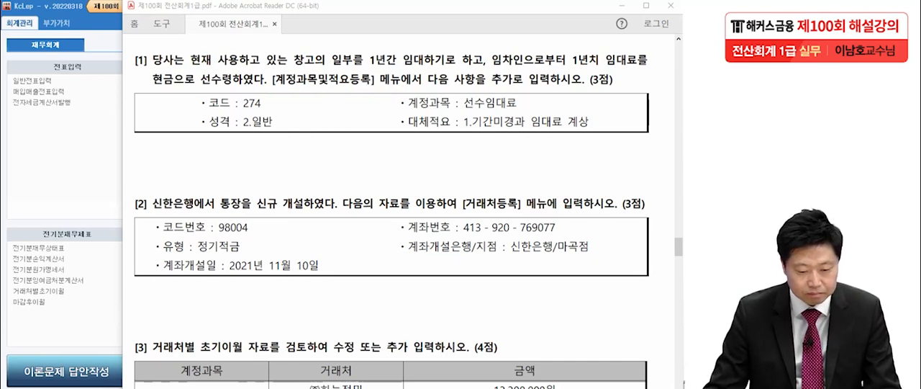
{"action": "key", "text": "alt+Tab"}
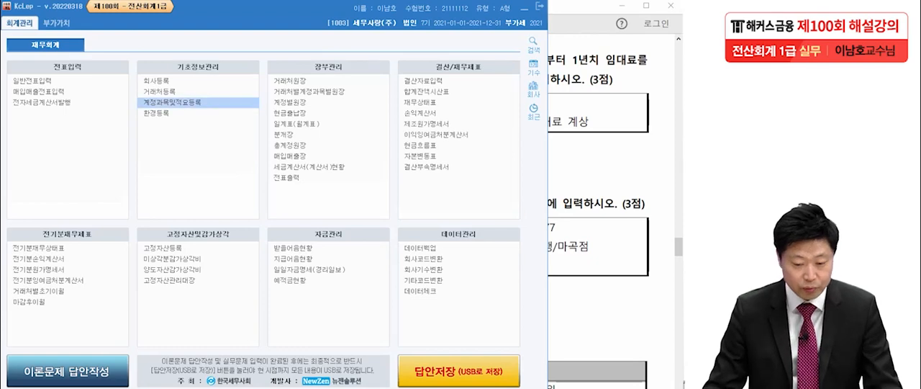
{"action": "left_click", "coordinate": [171, 103]}
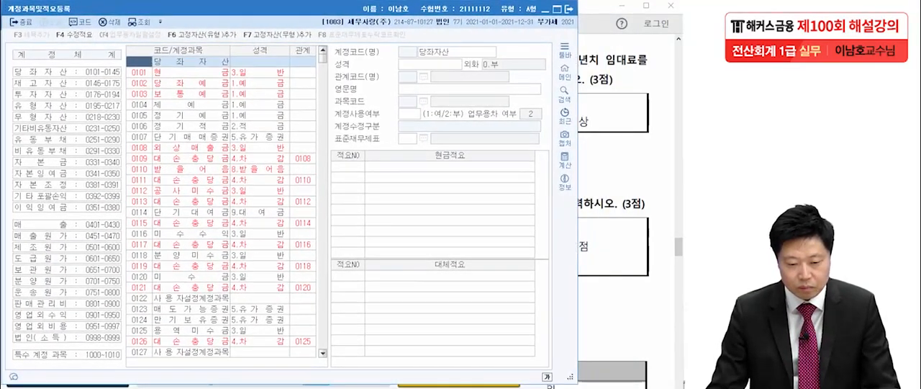
{"action": "key", "text": "alt+Tab"}
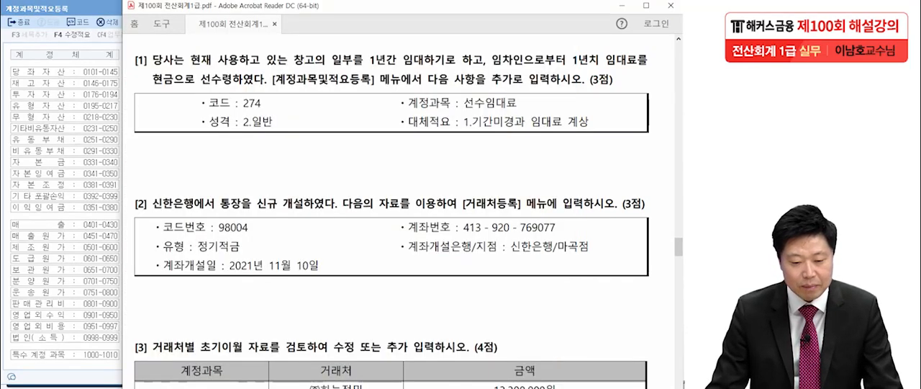
{"action": "key", "text": "alt+Tab"}
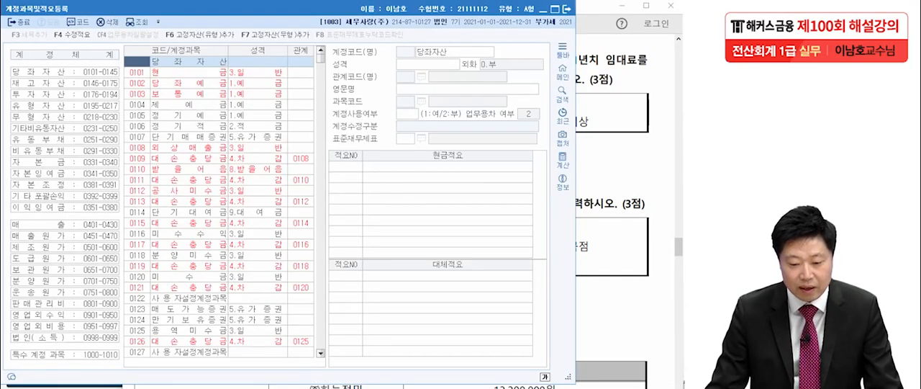
Step: Find account code 274 in the account list and select its entry
{"action": "type", "text": "274"}
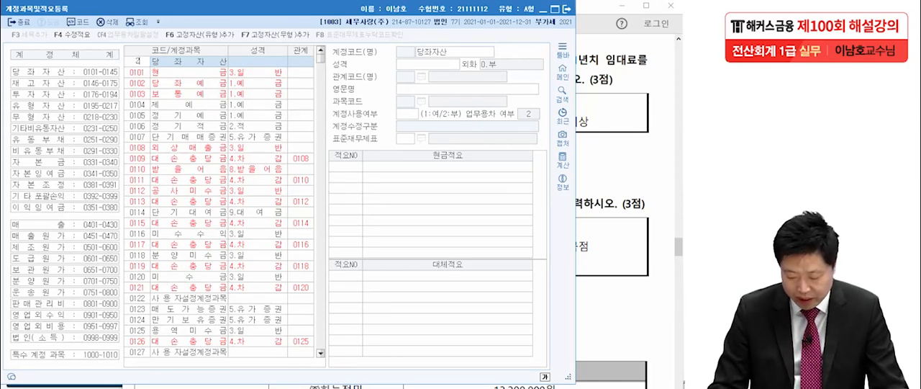
{"action": "key", "text": "Return"}
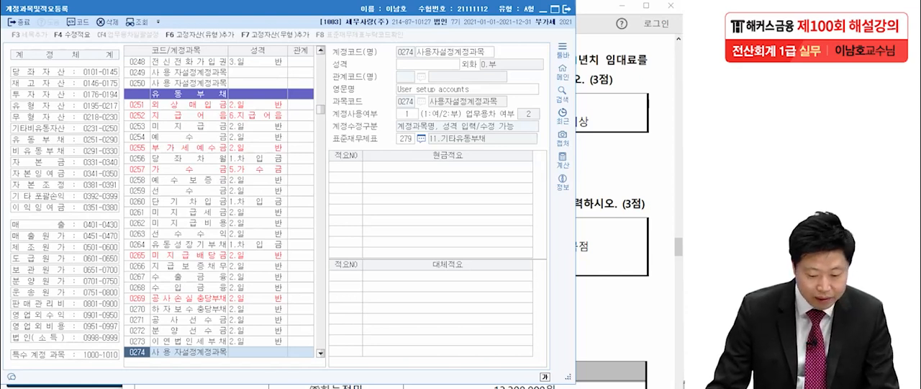
{"action": "key", "text": "Return"}
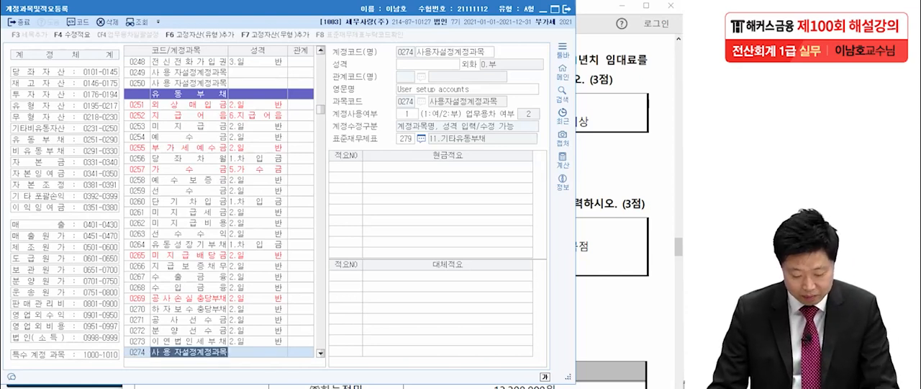
{"action": "type", "text": "수"}
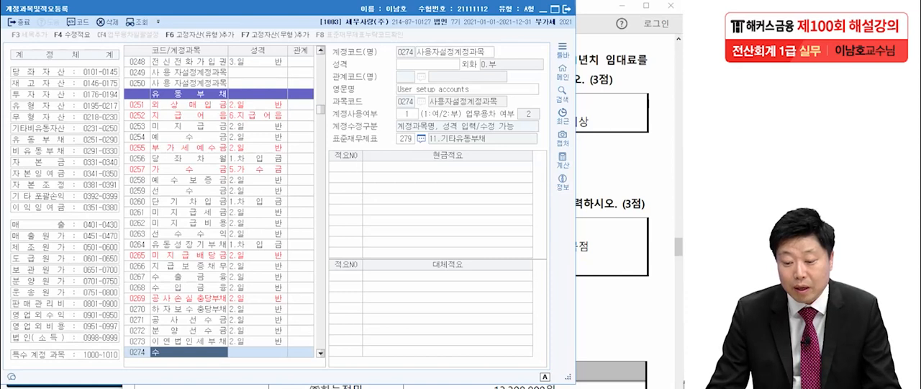
{"action": "key", "text": "Escape"}
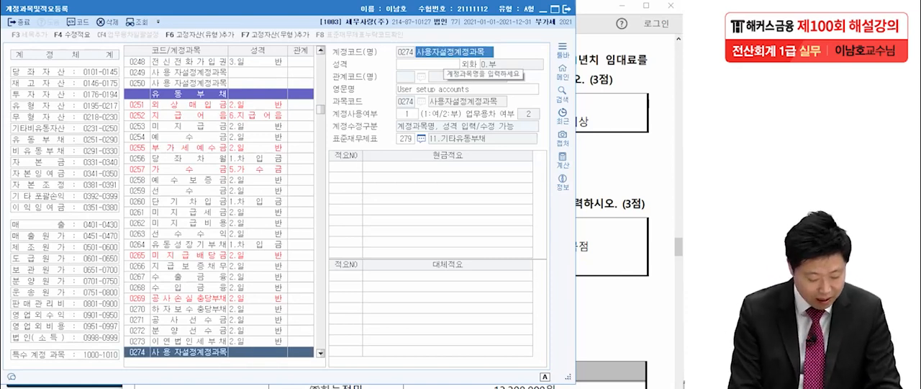
Step: Name account 0274 선수임대료 and set its 성격 to 2.일반
{"action": "key", "text": "BackSpace"}
{"action": "type", "text": "선수임대료"}
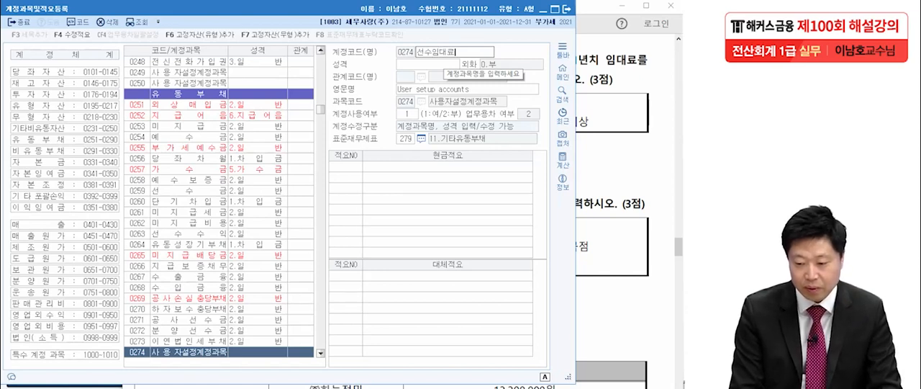
{"action": "key", "text": "Return"}
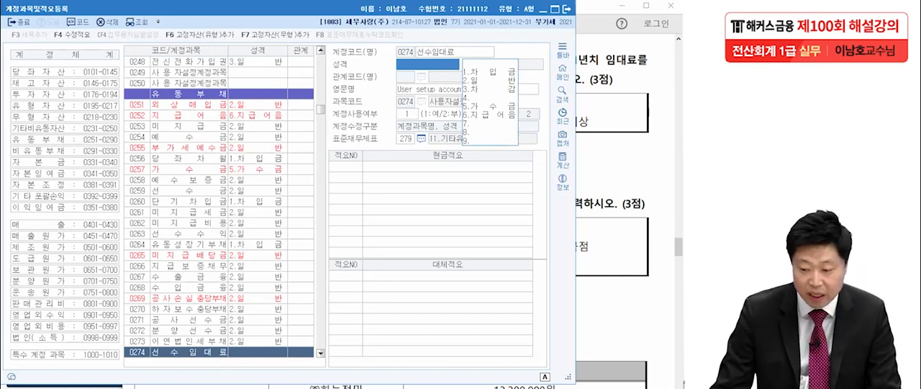
{"action": "key", "text": "2"}
{"action": "key", "text": "Return"}
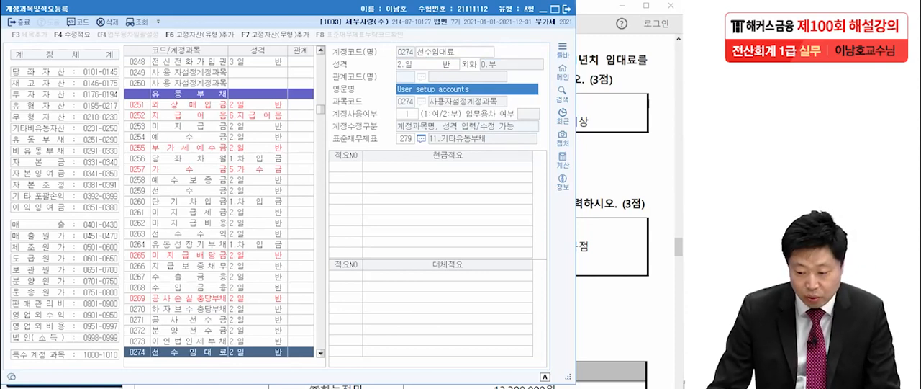
Step: Add 대체적요 no. 1 with the text "기간미경과 임대료 계상" to the 선수임대료 account and close the account registration window
{"action": "key", "text": "alt+Tab"}
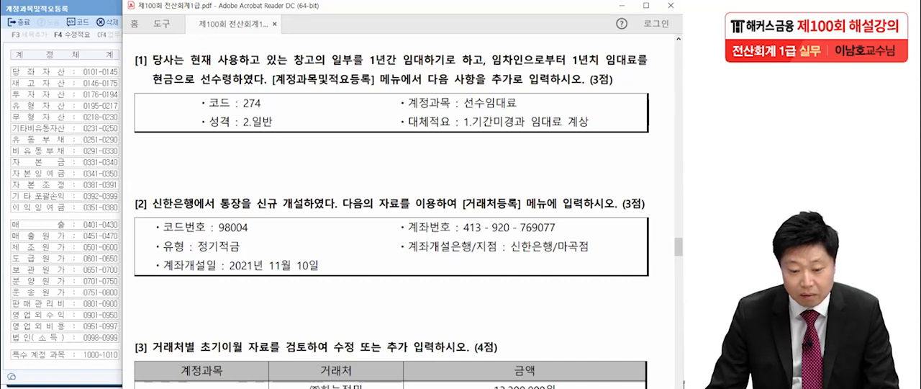
{"action": "key", "text": "alt+Tab"}
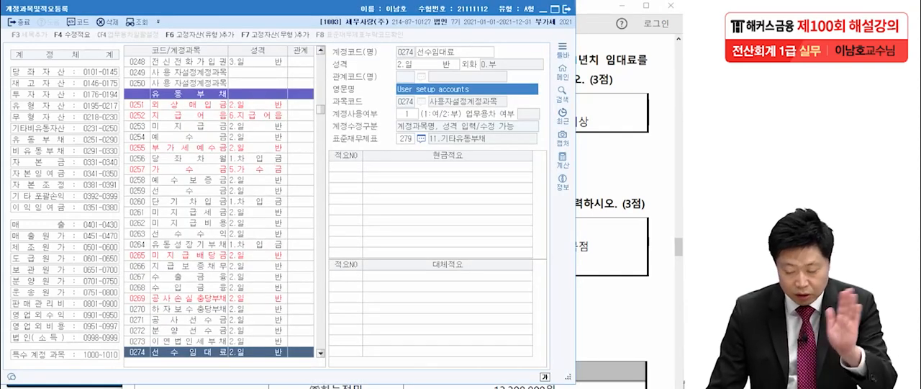
{"action": "key", "text": "Return"}
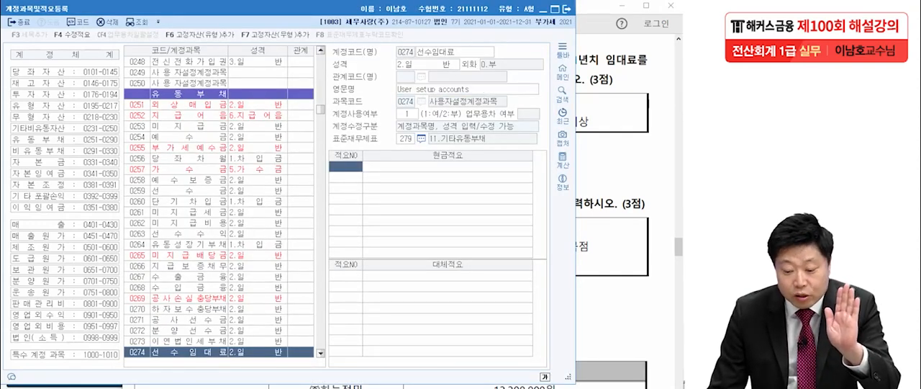
{"action": "key", "text": "Return"}
{"action": "type", "text": "1"}
{"action": "key", "text": "Return"}
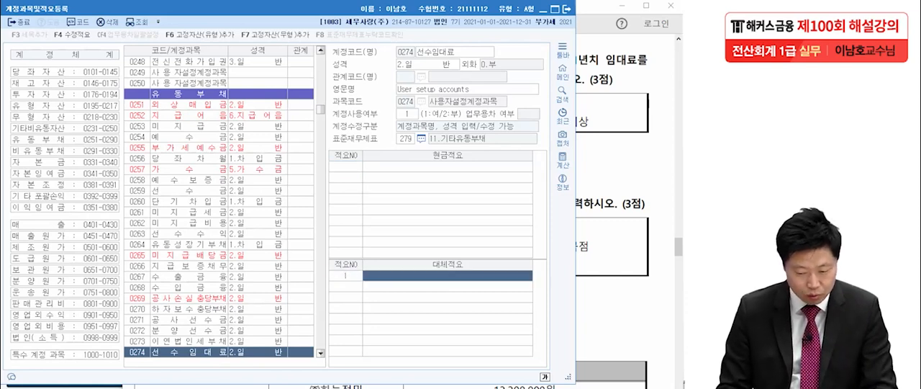
{"action": "type", "text": "기감"}
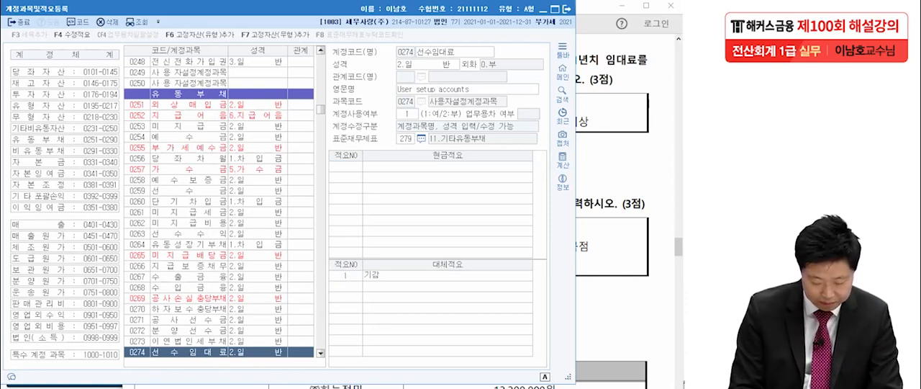
{"action": "key", "text": "BackSpace"}
{"action": "type", "text": "간미"}
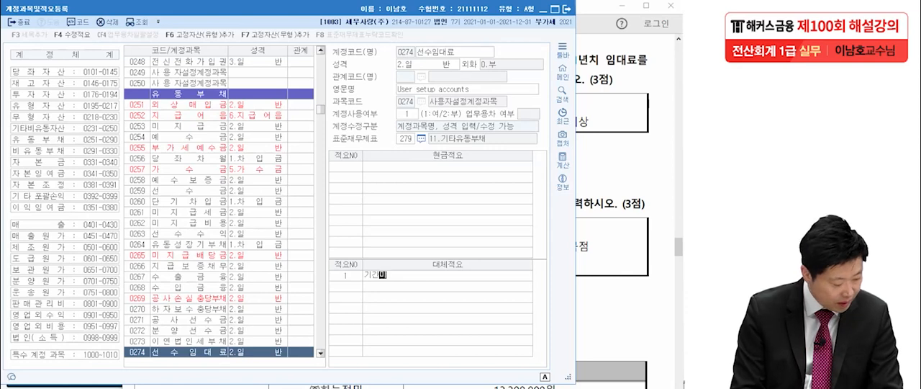
{"action": "type", "text": "경과 임"}
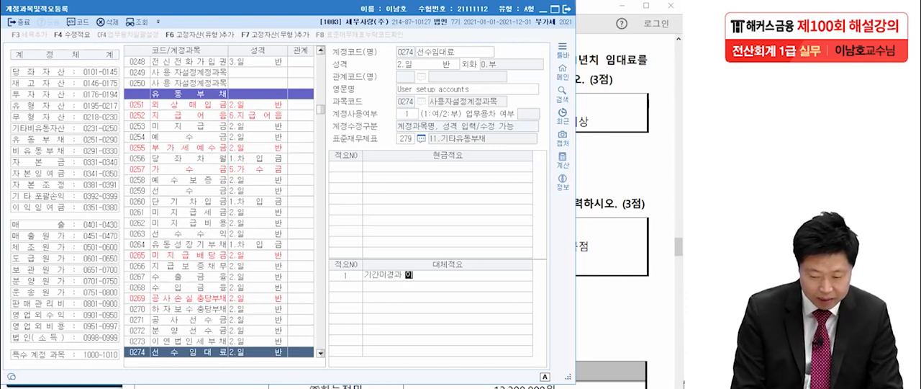
{"action": "type", "text": "대료 ㄱ"}
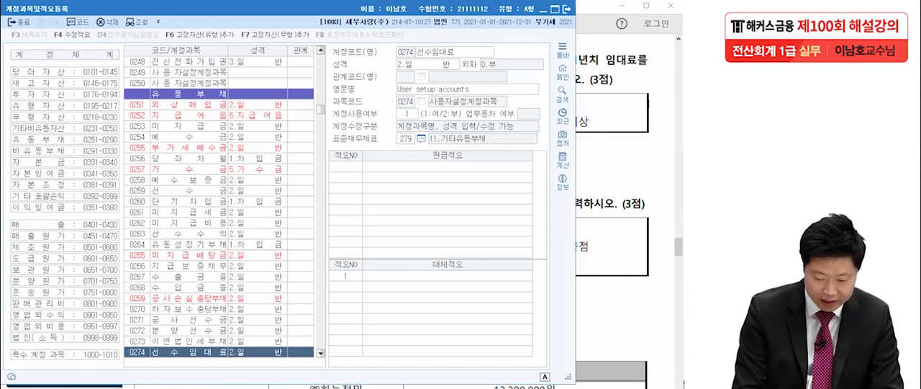
{"action": "key", "text": "BackSpace"}
{"action": "key", "text": "BackSpace"}
{"action": "type", "text": "곗"}
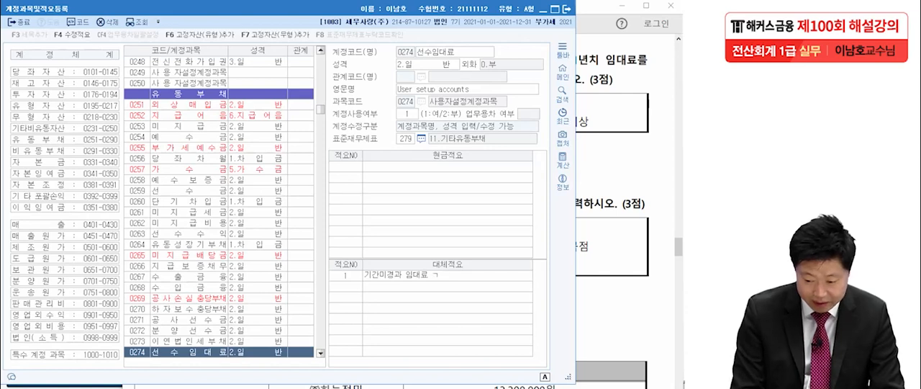
{"action": "type", "text": "상"}
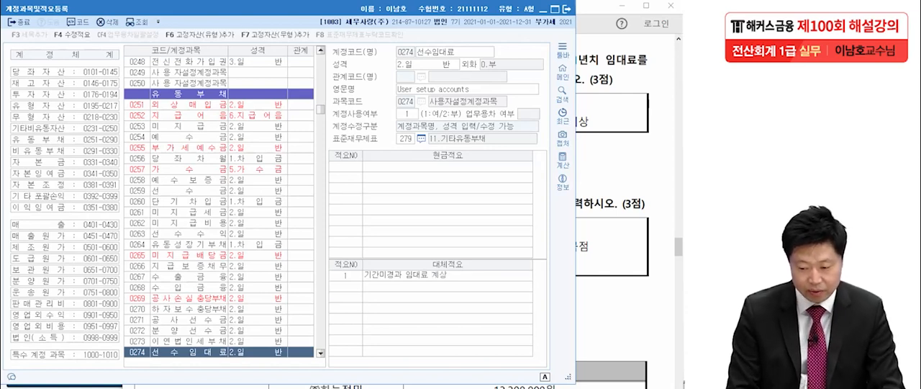
{"action": "key", "text": "Return"}
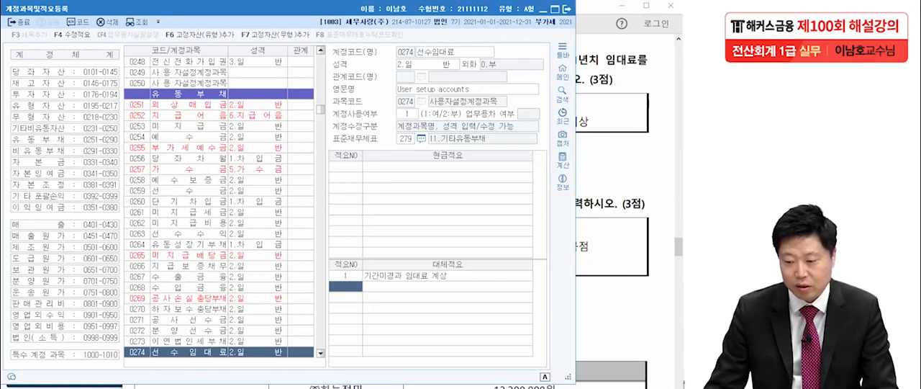
{"action": "left_click", "coordinate": [566, 9]}
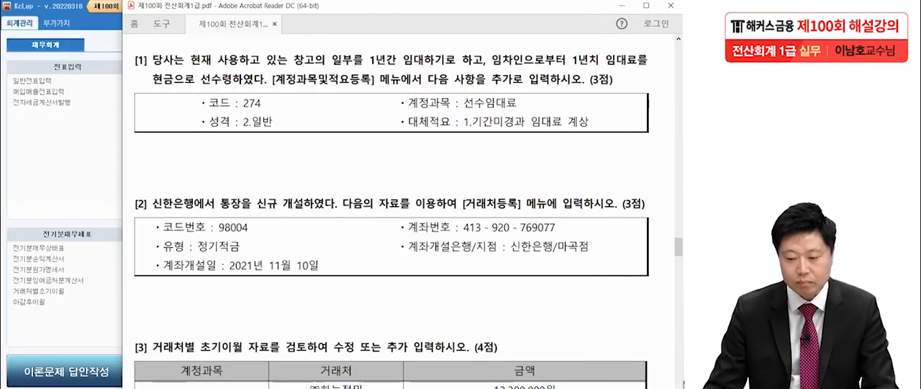
Step: Mark the required menu in question 2 of the PDF, clear the mark, and open the 금융기관 list of 거래처등록 in KcLep
{"action": "scroll", "coordinate": [391, 216], "scroll_direction": "down", "scroll_amount": 3}
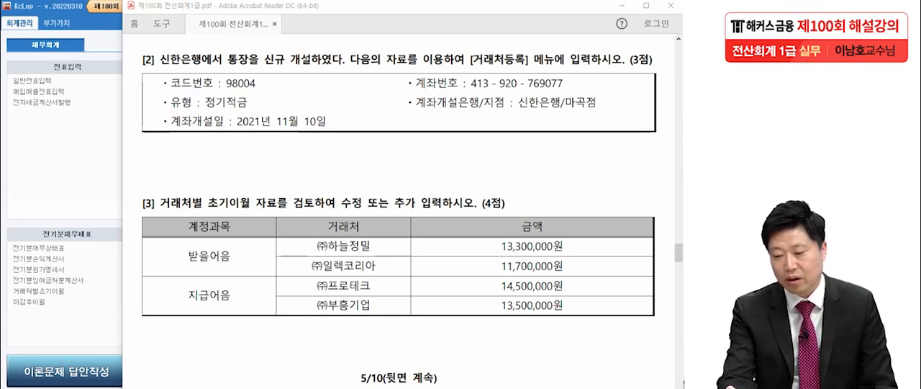
{"action": "left_click_drag", "start_coordinate": [466, 67], "coordinate": [527, 66]}
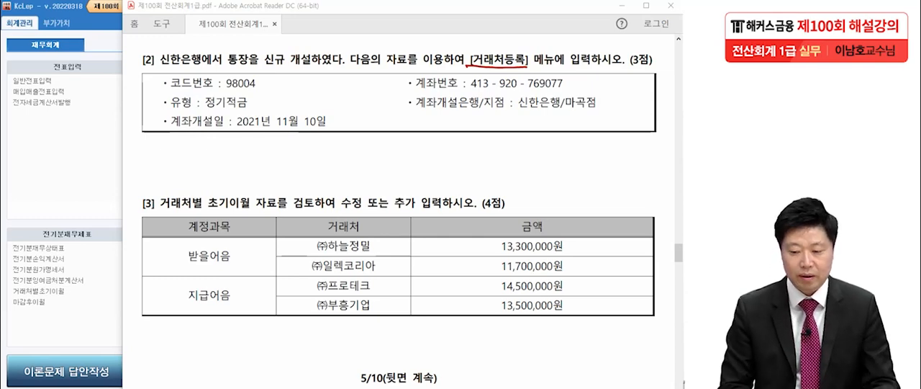
{"action": "key", "text": "Escape"}
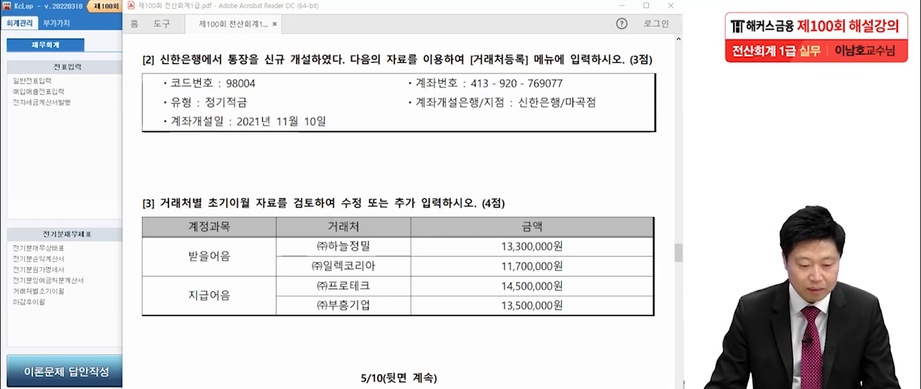
{"action": "key", "text": "alt+Tab"}
{"action": "left_click", "coordinate": [156, 91]}
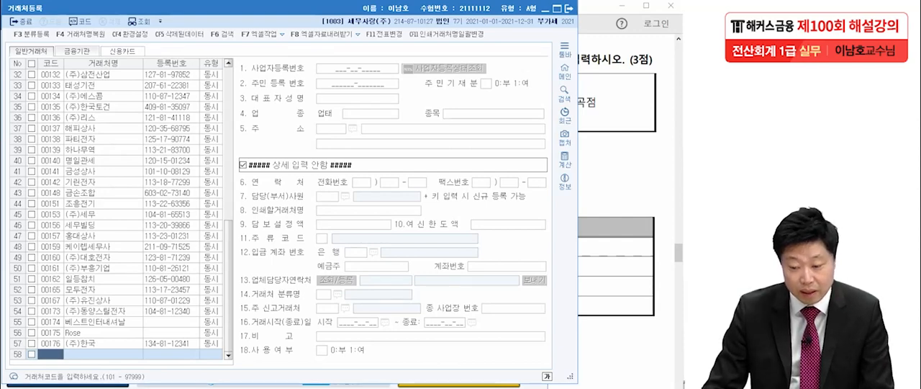
{"action": "left_click", "coordinate": [77, 52]}
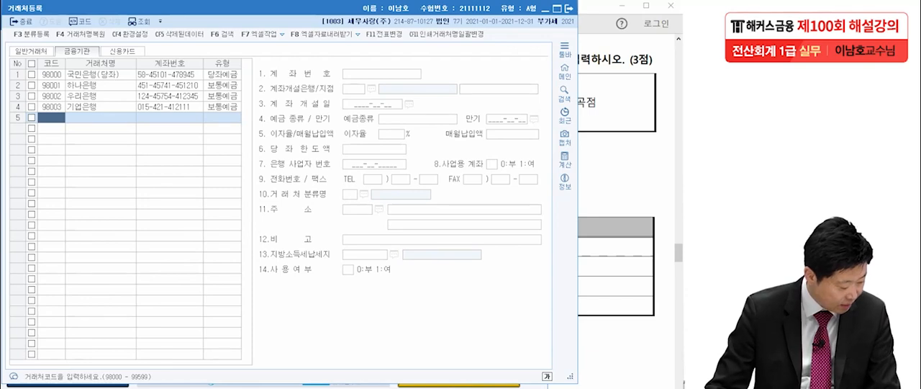
Step: Check question 2 in the PDF and enter code 98004 for a new financial institution in KcLep
{"action": "left_click", "coordinate": [616, 167]}
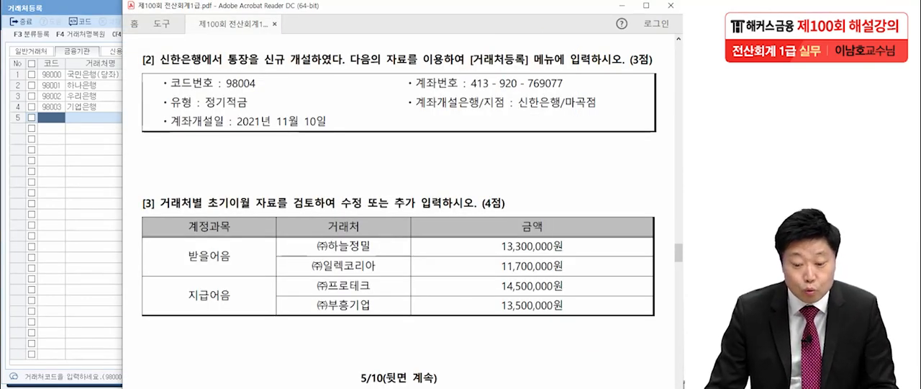
{"action": "key", "text": "alt+Tab"}
{"action": "type", "text": "98004"}
{"action": "key", "text": "Return"}
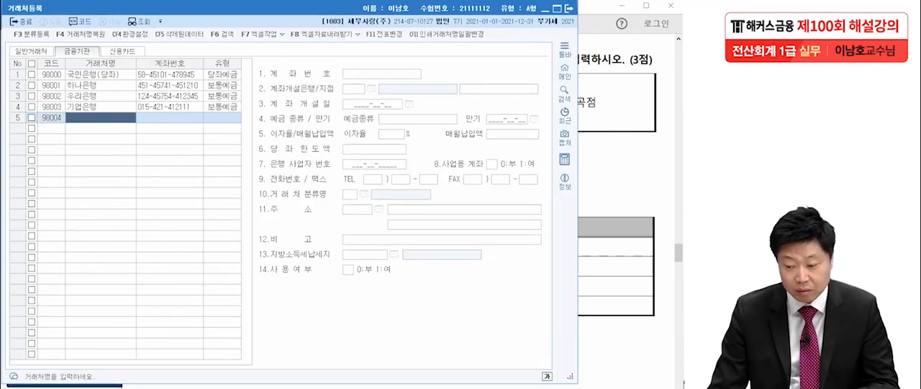
Step: Switch to the exam PDF and handwrite the note "거래처명: 신한은행" in red below the branch information of question 2
{"action": "key", "text": "alt+Tab"}
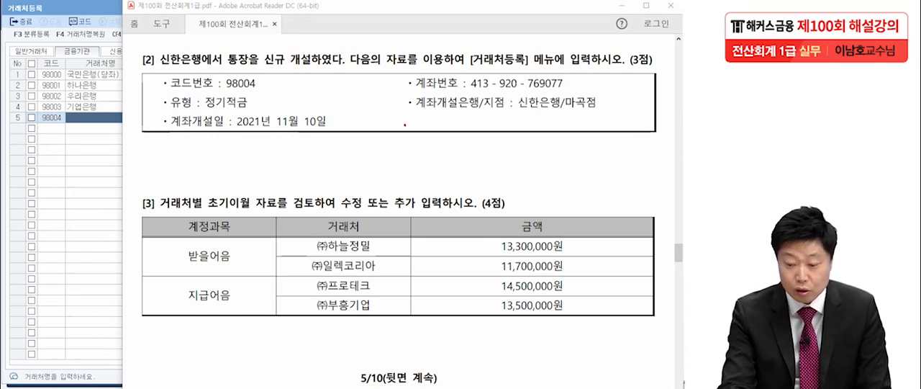
{"action": "left_click_drag", "start_coordinate": [422, 113], "coordinate": [432, 128]}
{"action": "mouse_move", "coordinate": [435, 109]}
{"action": "left_mouse_down"}
{"action": "mouse_move", "coordinate": [433, 137]}
{"action": "mouse_move", "coordinate": [479, 129]}
{"action": "mouse_move", "coordinate": [492, 140]}
{"action": "left_mouse_up"}
{"action": "mouse_move", "coordinate": [501, 115]}
{"action": "left_mouse_down"}
{"action": "mouse_move", "coordinate": [510, 131]}
{"action": "mouse_move", "coordinate": [521, 122]}
{"action": "mouse_move", "coordinate": [529, 135]}
{"action": "mouse_move", "coordinate": [562, 131]}
{"action": "left_mouse_up"}
{"action": "mouse_move", "coordinate": [570, 112]}
{"action": "left_mouse_down"}
{"action": "mouse_move", "coordinate": [578, 144]}
{"action": "mouse_move", "coordinate": [611, 123]}
{"action": "left_mouse_up"}
{"action": "left_click_drag", "start_coordinate": [593, 134], "coordinate": [605, 142]}
{"action": "left_click_drag", "start_coordinate": [618, 111], "coordinate": [620, 112]}
{"action": "mouse_move", "coordinate": [606, 130]}
{"action": "left_mouse_down"}
{"action": "mouse_move", "coordinate": [632, 126]}
{"action": "mouse_move", "coordinate": [634, 141]}
{"action": "left_mouse_up"}
{"action": "left_click_drag", "start_coordinate": [633, 111], "coordinate": [639, 118]}
{"action": "left_click_drag", "start_coordinate": [633, 124], "coordinate": [644, 133]}
{"action": "mouse_move", "coordinate": [651, 110]}
{"action": "left_mouse_down"}
{"action": "mouse_move", "coordinate": [653, 138]}
{"action": "mouse_move", "coordinate": [667, 135]}
{"action": "left_mouse_up"}
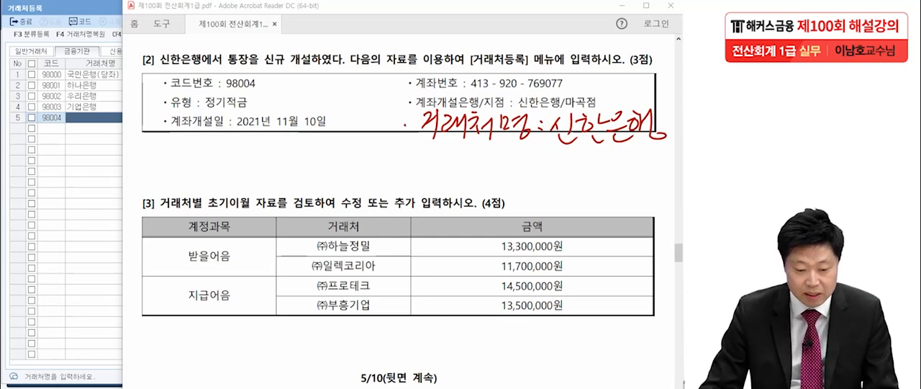
Step: Switch to KcLep and register financial institution 98004 with the name 신한은행 and the type 정기적금, checking the type in the exam PDF
{"action": "key", "text": "alt+Tab"}
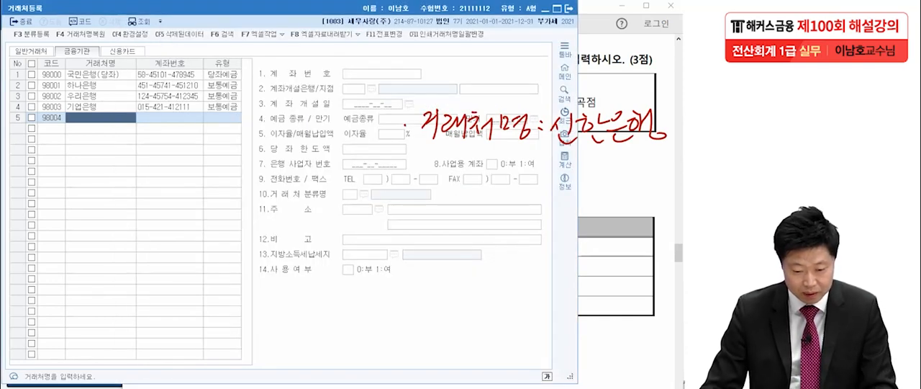
{"action": "type", "text": "신한은행"}
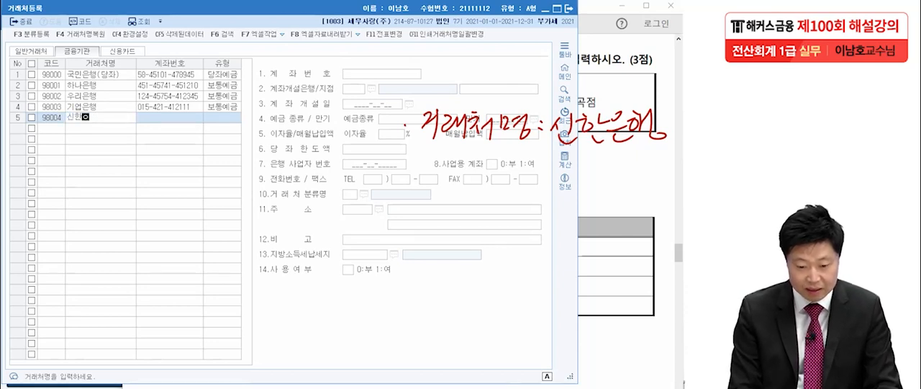
{"action": "key", "text": "Return"}
{"action": "key", "text": "Return"}
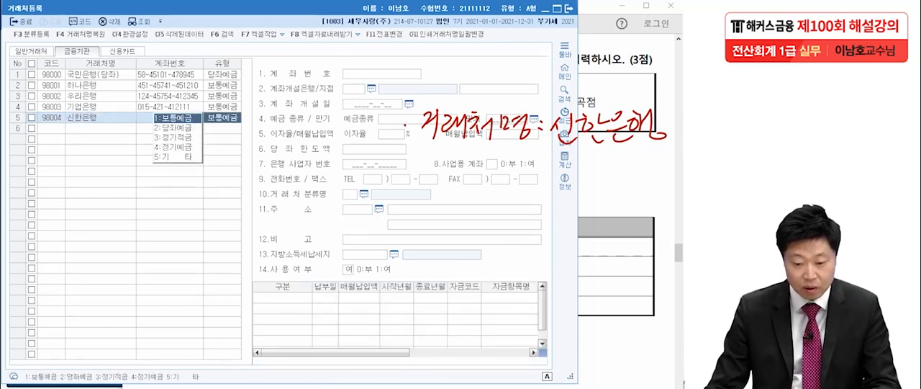
{"action": "key", "text": "alt+Tab"}
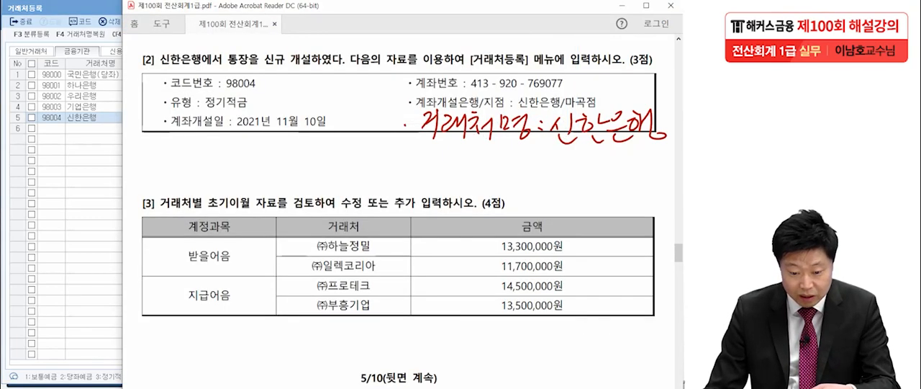
{"action": "key", "text": "alt+Tab"}
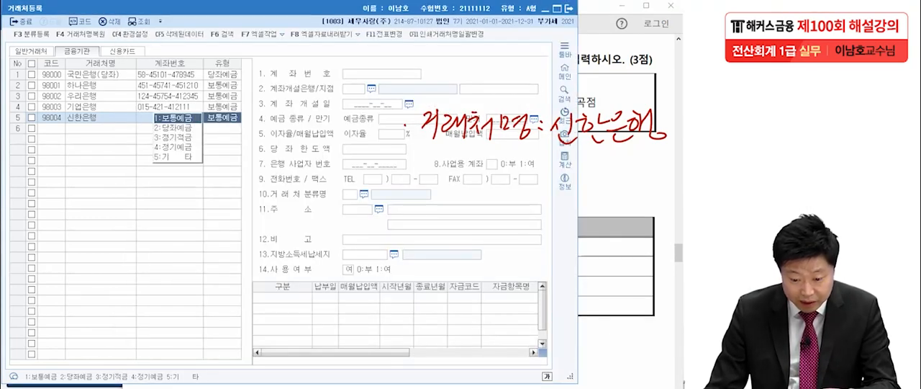
{"action": "key", "text": "3"}
{"action": "key", "text": "Return"}
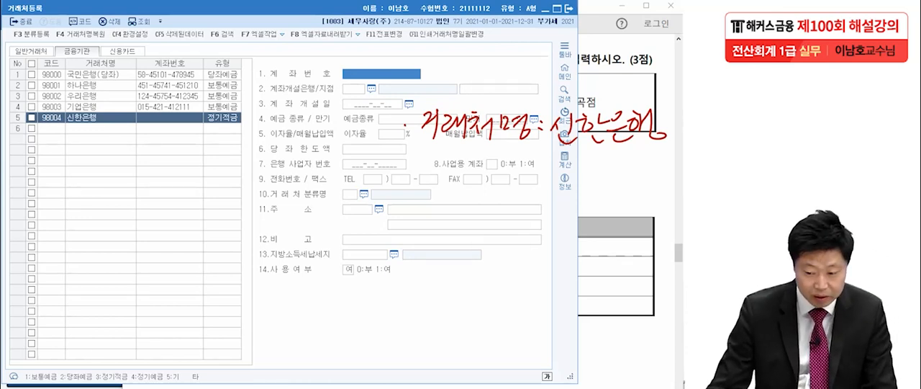
Step: Enter the account number given in question 2 for 신한은행
{"action": "type", "text": "413-"}
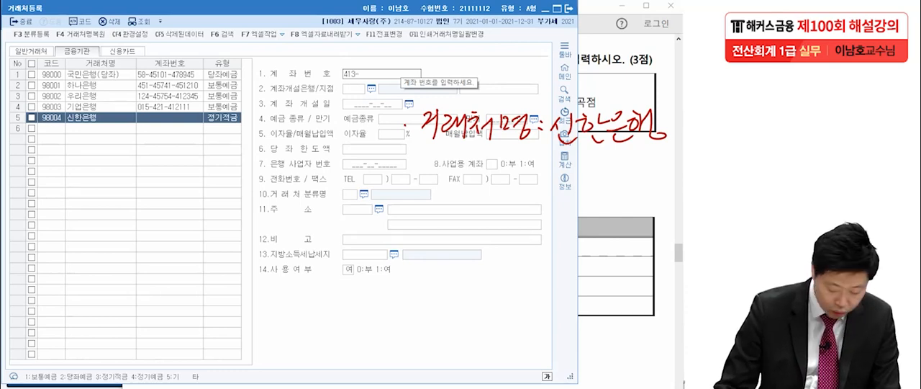
{"action": "type", "text": "920-"}
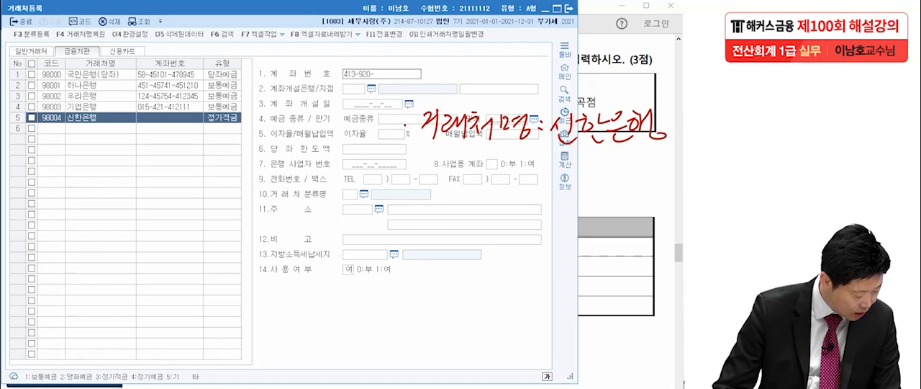
{"action": "type", "text": "769077"}
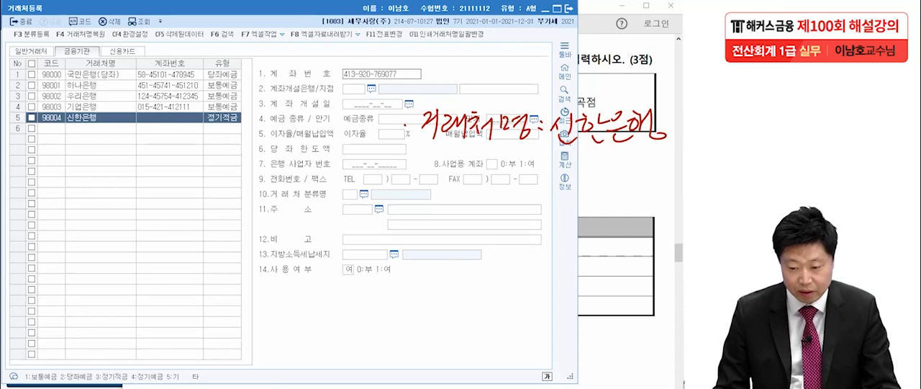
{"action": "key", "text": "Return"}
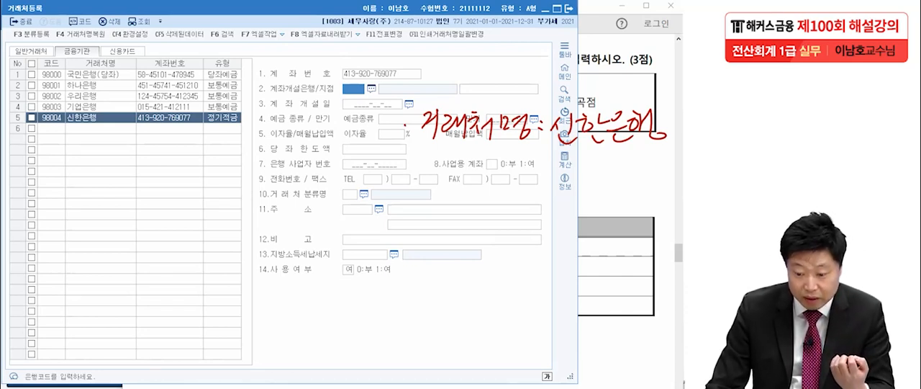
Step: Search the bank code help for 신한 and choose 신한은행 as the bank where the account was opened
{"action": "key", "text": "F2"}
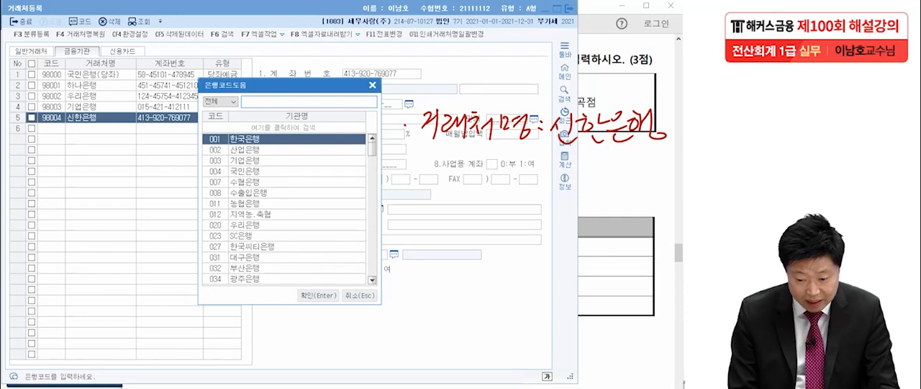
{"action": "type", "text": "신한"}
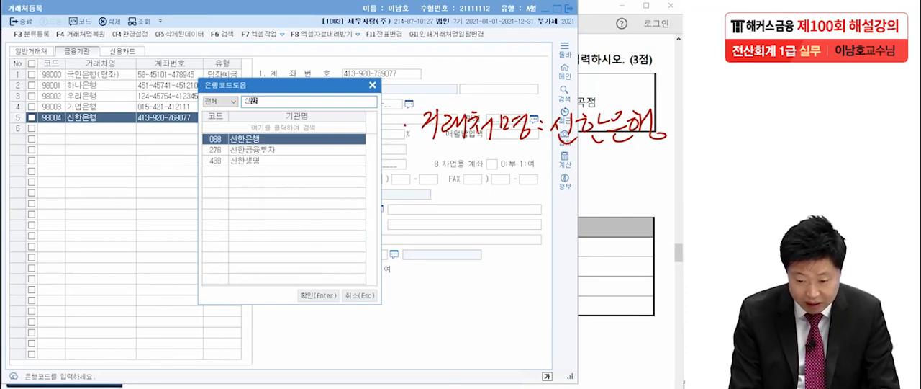
{"action": "key", "text": "Return"}
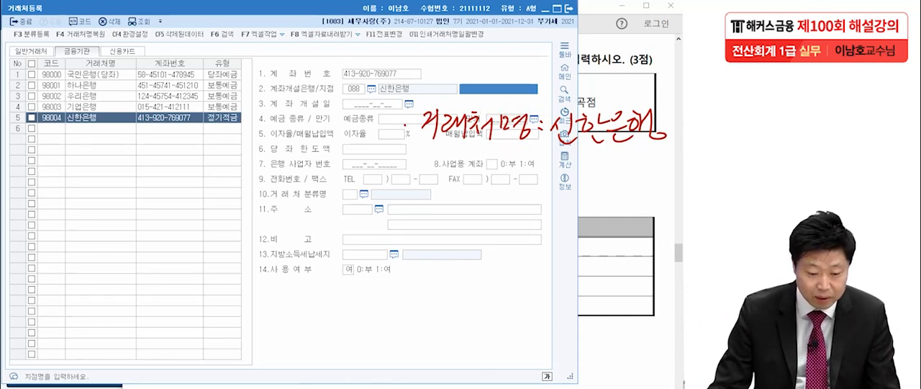
Step: Clear the red handwriting from the screen and enter 마곡점 as the branch of 신한은행
{"action": "key", "text": "Escape"}
{"action": "left_click", "coordinate": [612, 164]}
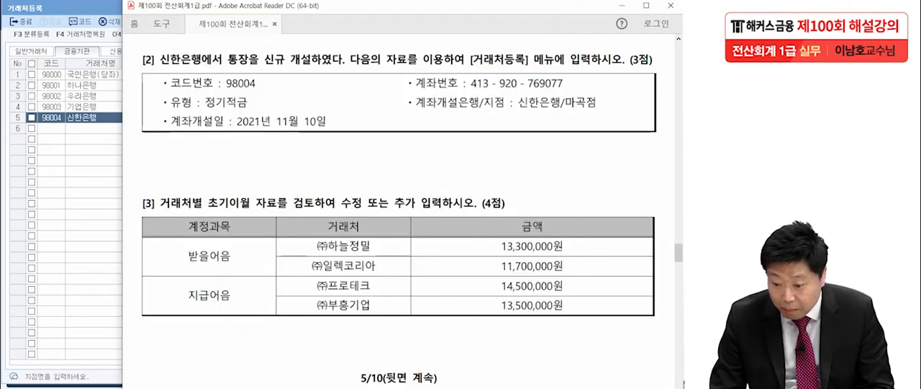
{"action": "left_click", "coordinate": [102, 117]}
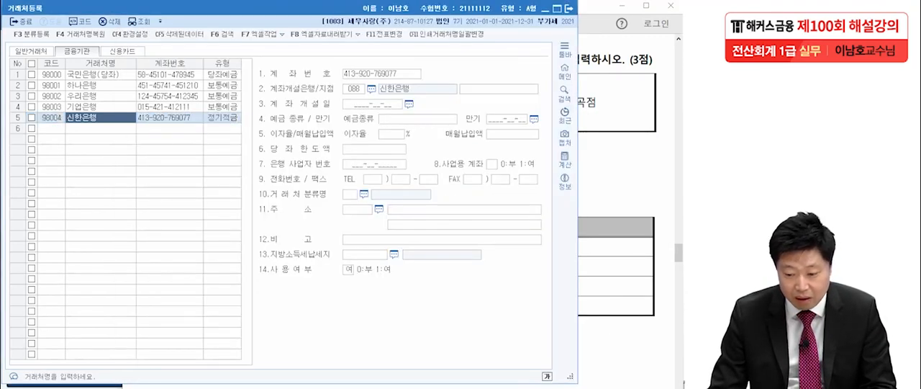
{"action": "left_click", "coordinate": [477, 89]}
{"action": "type", "text": "마고"}
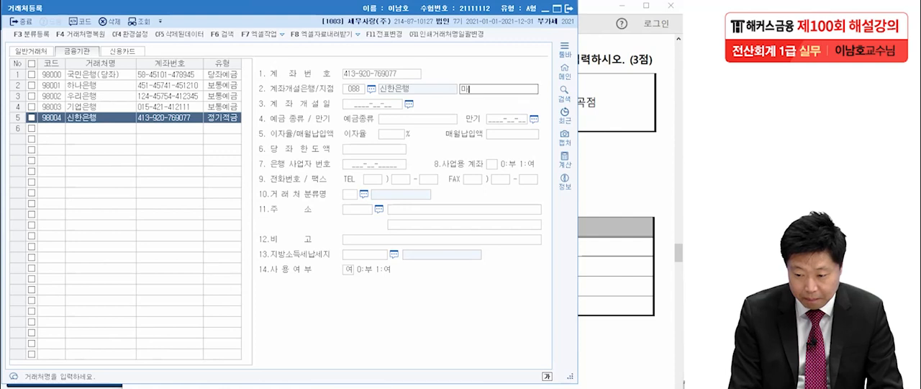
{"action": "type", "text": "곡점"}
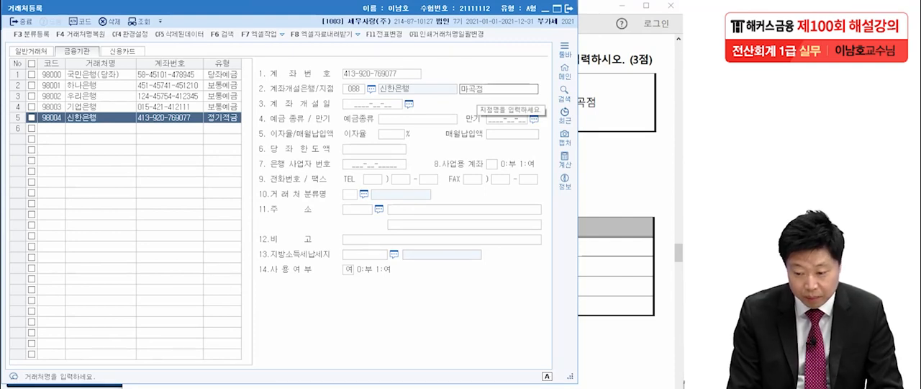
{"action": "key", "text": "Return"}
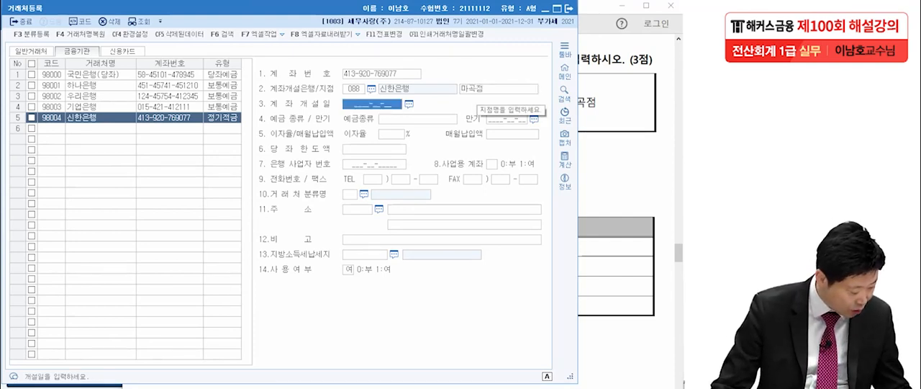
Step: Set the account opening date of 신한은행 to 2021-11-10
{"action": "left_click", "coordinate": [409, 104]}
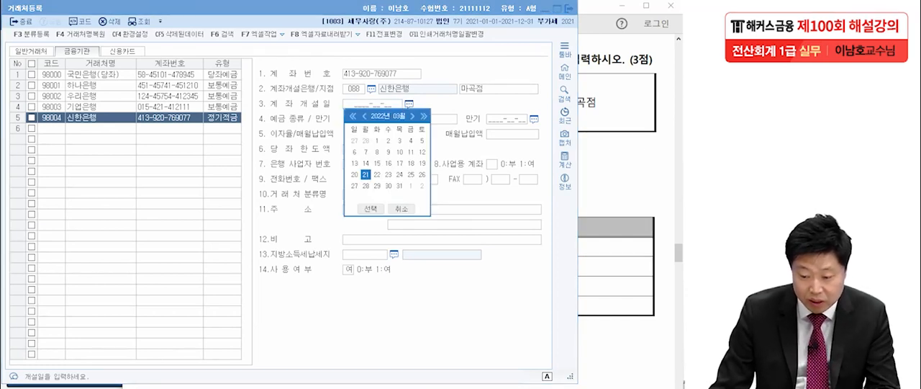
{"action": "key", "text": "Escape"}
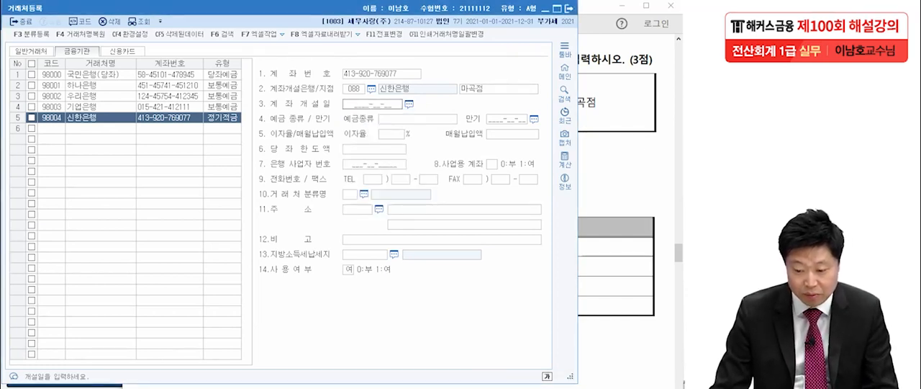
{"action": "type", "text": "2021-"}
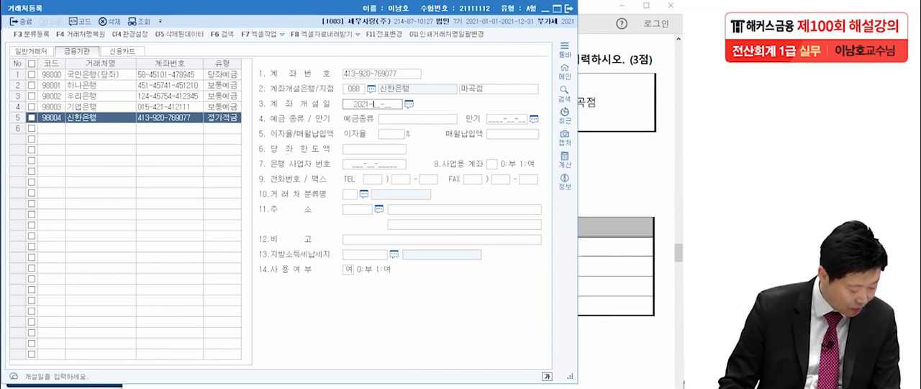
{"action": "type", "text": "11-"}
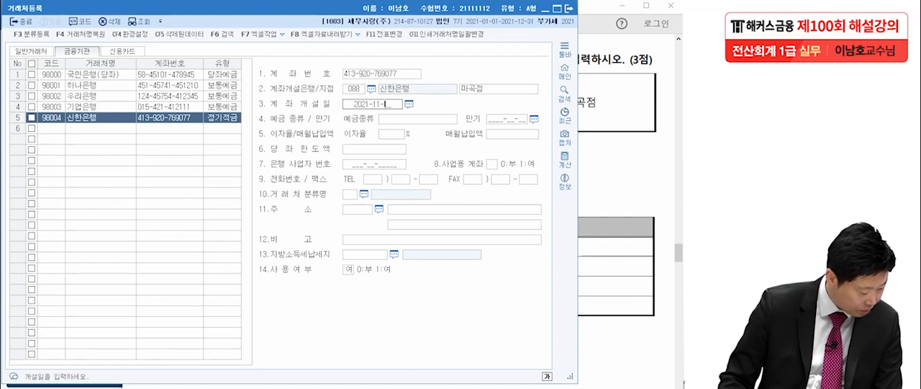
{"action": "type", "text": "10"}
{"action": "key", "text": "Return"}
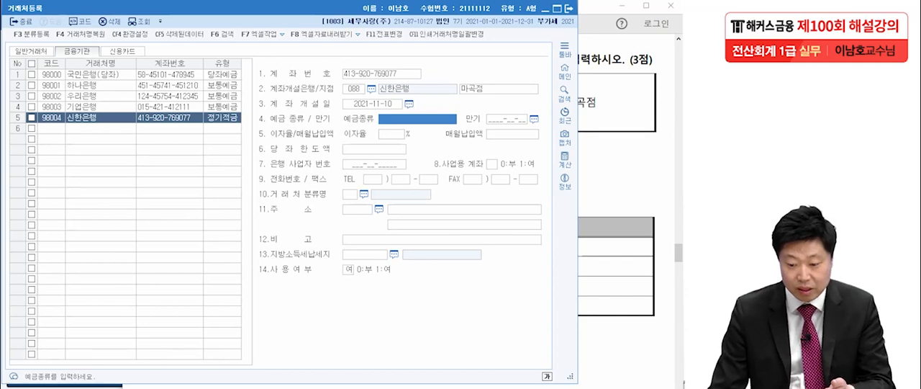
Step: Check the 신한은행 entries against question 2, close 거래처등록 and bring up question 3 in the exam PDF
{"action": "key", "text": "alt+Tab"}
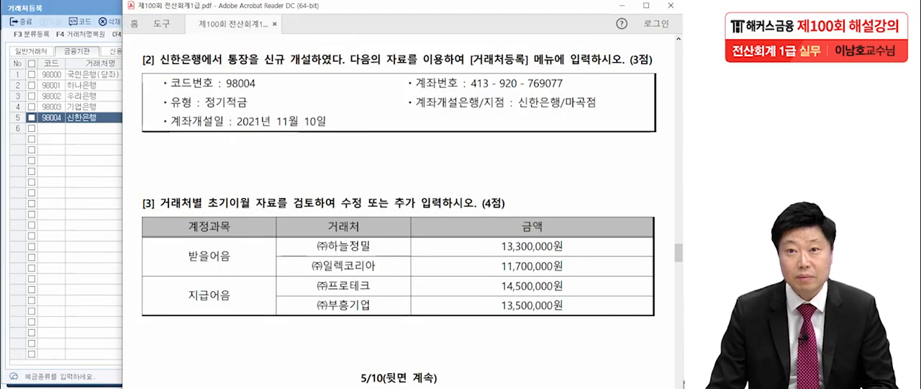
{"action": "key", "text": "alt+Tab"}
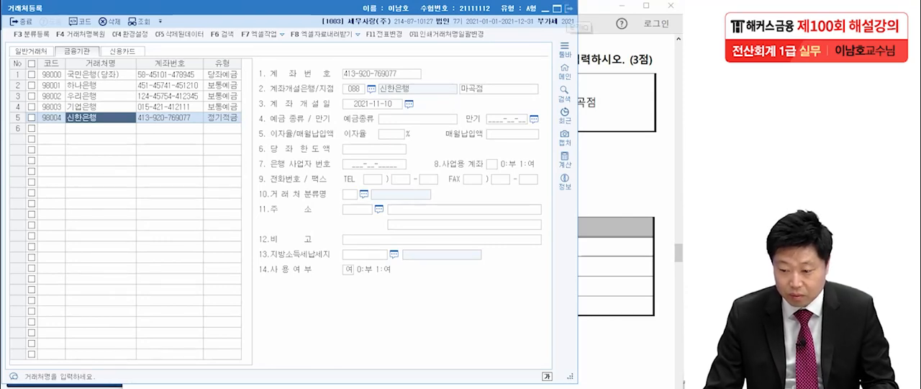
{"action": "key", "text": "alt+Tab"}
{"action": "scroll", "coordinate": [399, 216], "scroll_direction": "down", "scroll_amount": 3}
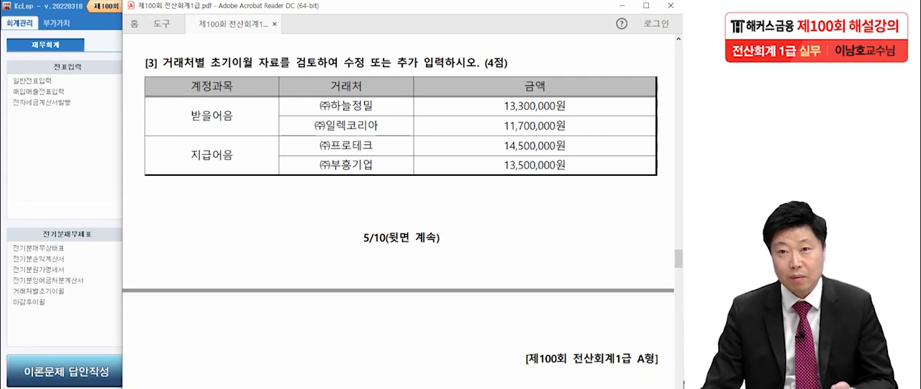
Step: Open 거래처별초기이월 in KcLep, check question 3 in the PDF and select the 받을어음 account to list its 거래처 balances
{"action": "key", "text": "alt+Tab"}
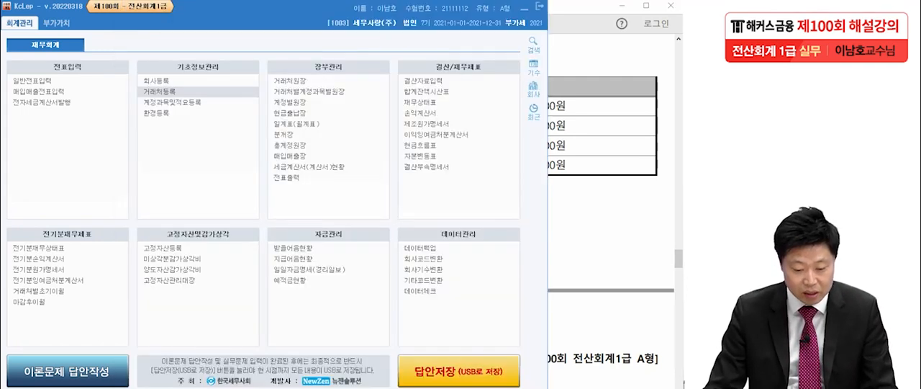
{"action": "left_click", "coordinate": [40, 291]}
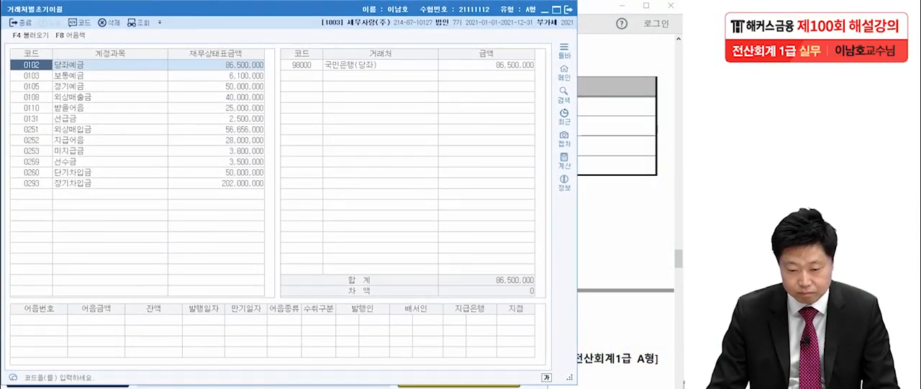
{"action": "key", "text": "alt+Tab"}
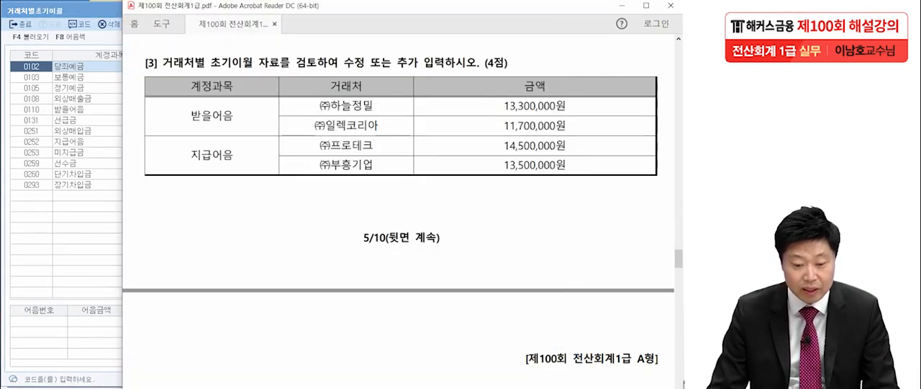
{"action": "key", "text": "alt+Tab"}
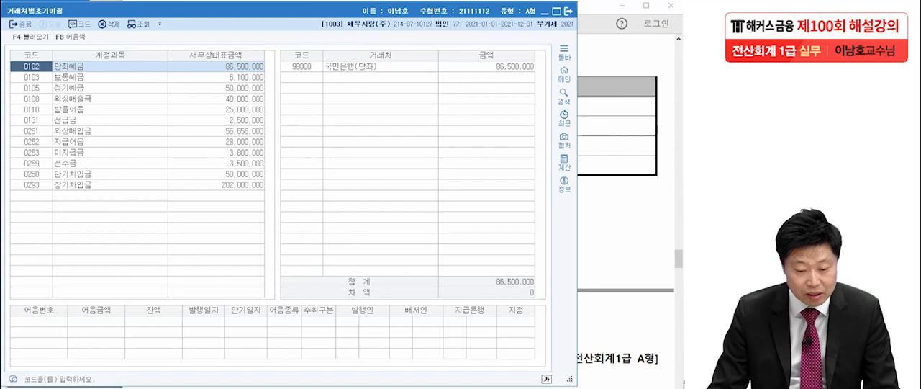
{"action": "left_click", "coordinate": [217, 109]}
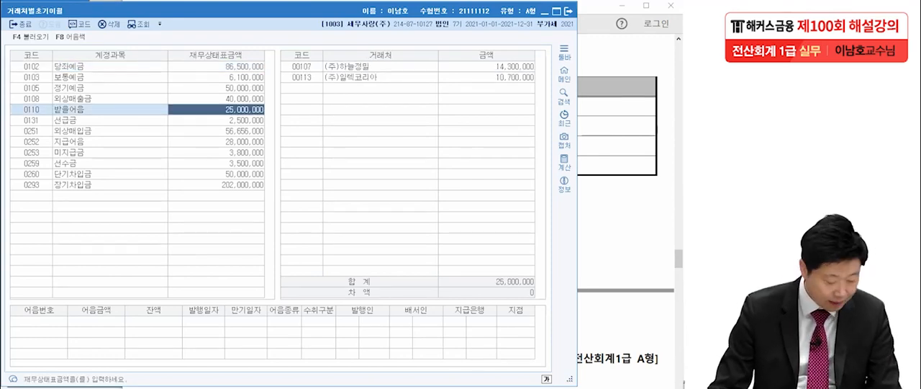
Step: Arrange the 거래처별초기이월 window and the exam PDF so that the 거래처 balances and the question 3 amounts show side by side
{"action": "left_click_drag", "start_coordinate": [288, 11], "coordinate": [91, 8]}
{"action": "key", "text": "alt+Tab"}
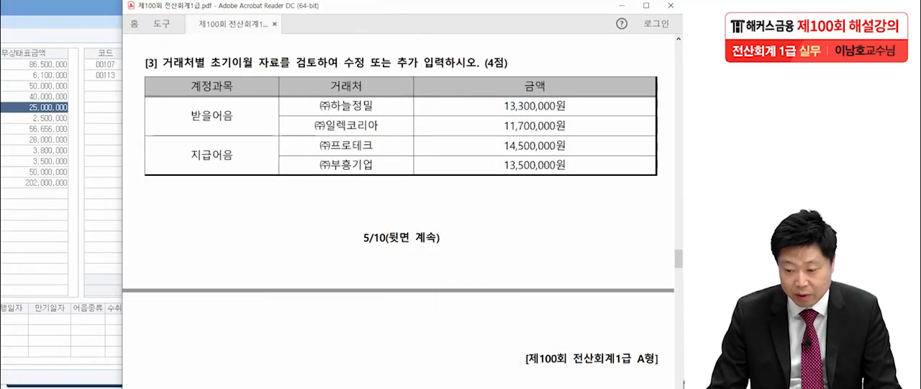
{"action": "left_click_drag", "start_coordinate": [503, 12], "coordinate": [542, 6]}
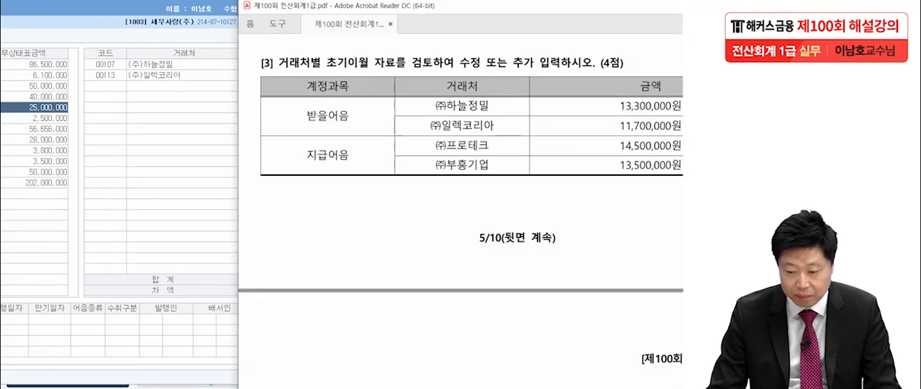
{"action": "key", "text": "alt+Tab"}
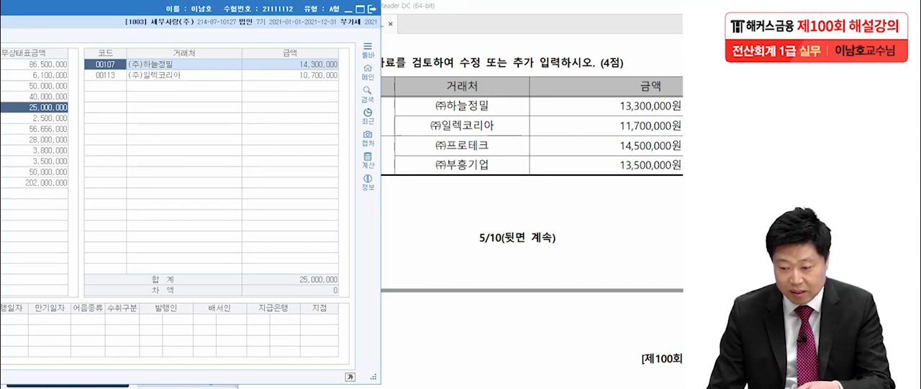
Step: Set the 받을어음 opening balance of (주)하늘정밀 to 13,300,000
{"action": "left_click", "coordinate": [291, 65]}
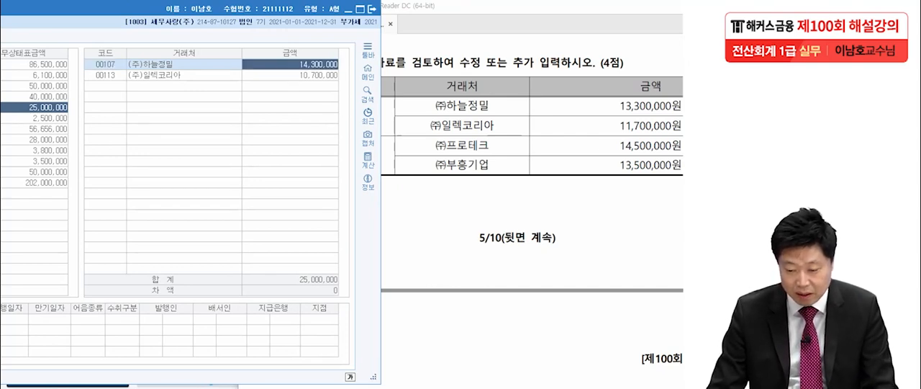
{"action": "type", "text": "13,300,"}
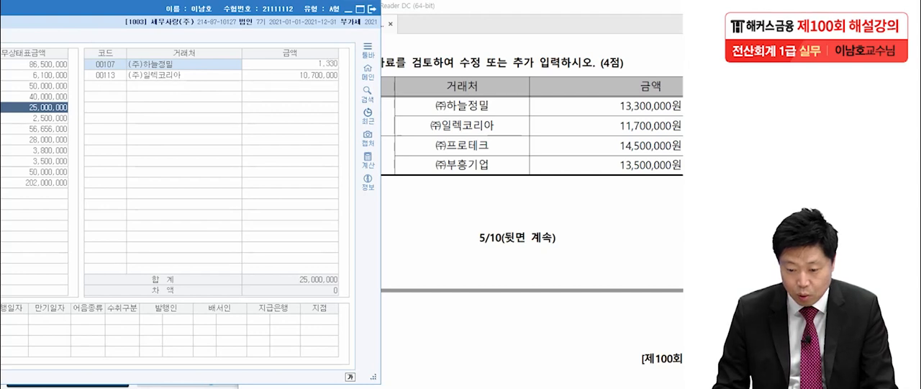
{"action": "type", "text": "000"}
{"action": "key", "text": "Return"}
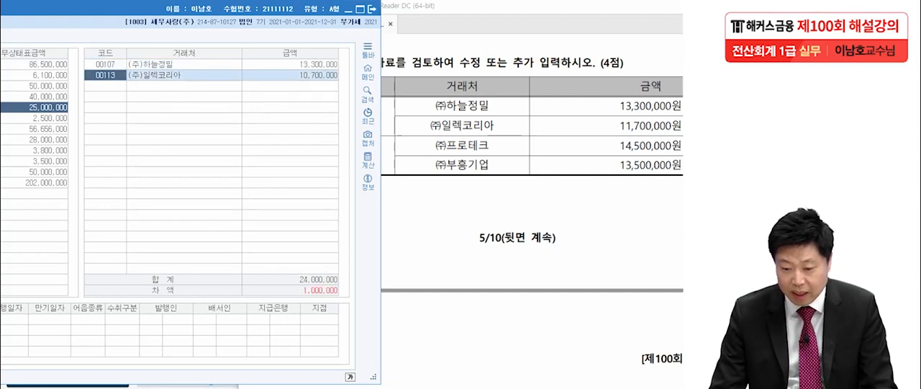
Step: Set the 받을어음 opening balance of (주)일렉코리아 to 11,700,000 and check the 차액 figure
{"action": "left_click", "coordinate": [290, 76]}
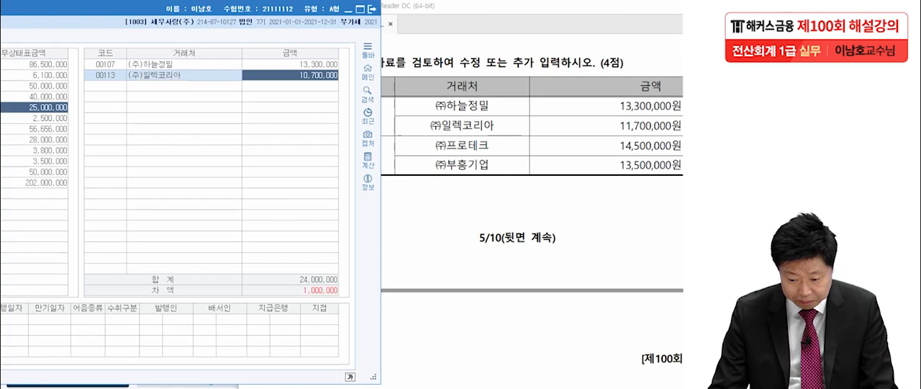
{"action": "type", "text": "11,700,0"}
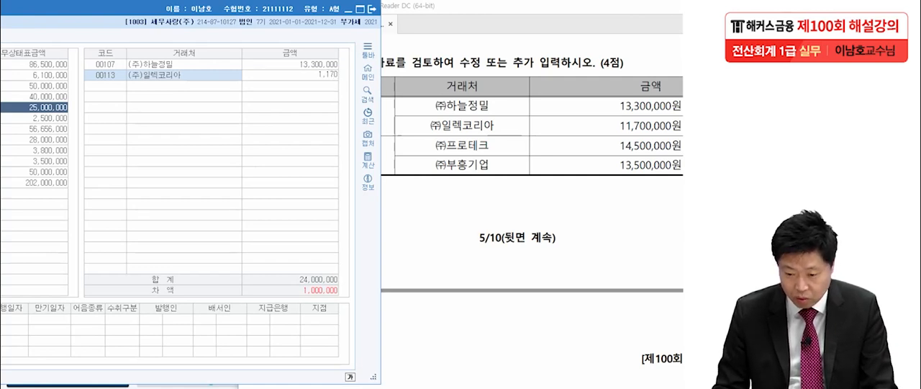
{"action": "type", "text": "00"}
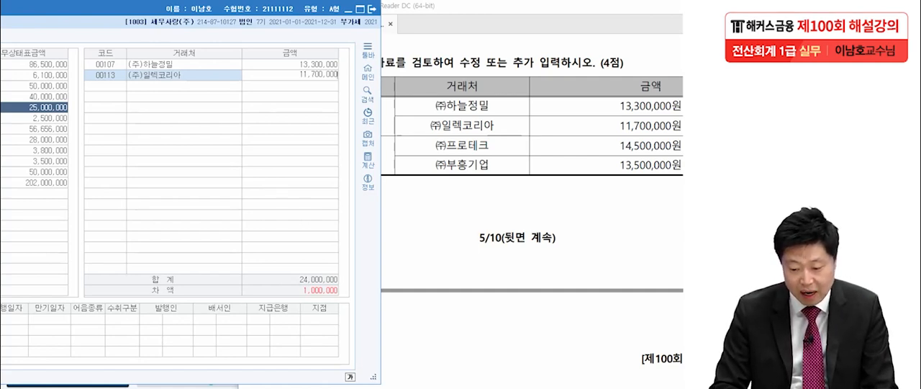
{"action": "key", "text": "Return"}
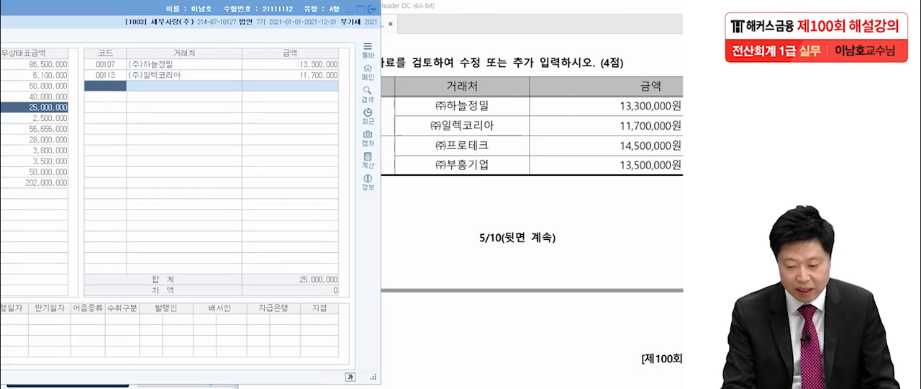
{"action": "mouse_move", "coordinate": [341, 296]}
{"action": "left_mouse_down"}
{"action": "mouse_move", "coordinate": [333, 280]}
{"action": "mouse_move", "coordinate": [337, 303]}
{"action": "left_mouse_up"}
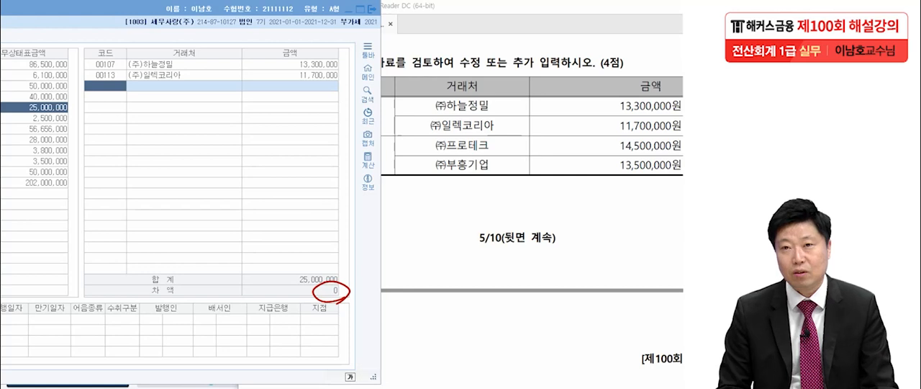
{"action": "key", "text": "Escape"}
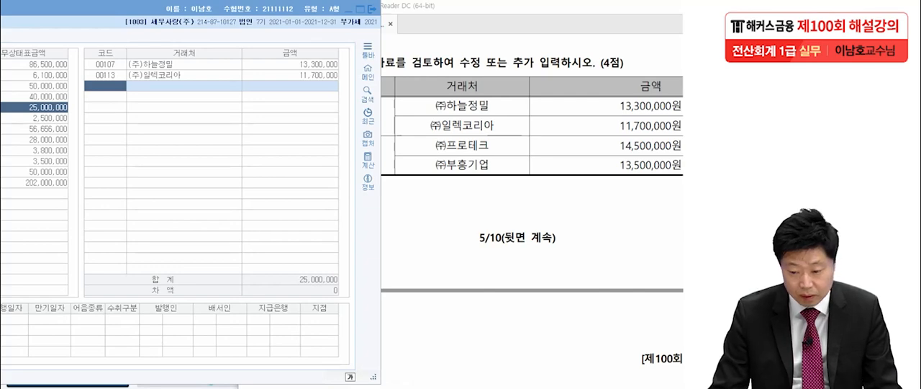
Step: Select the 지급어음 account and arrange its 거래처 balances beside the question 3 amounts in the exam PDF
{"action": "key", "text": "alt+Tab"}
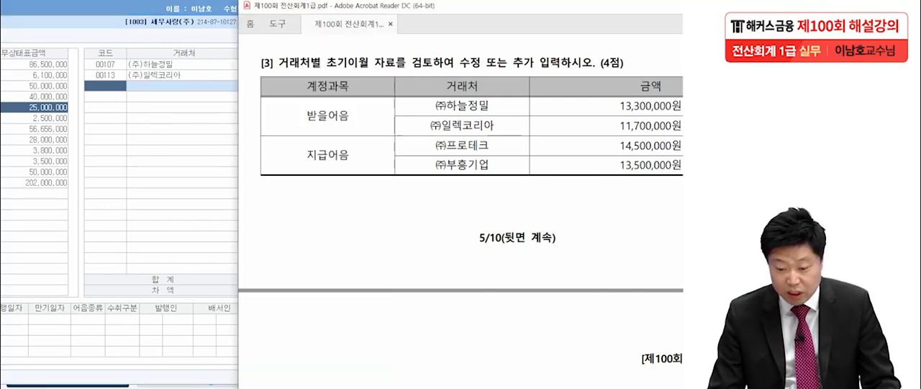
{"action": "key", "text": "alt+Tab"}
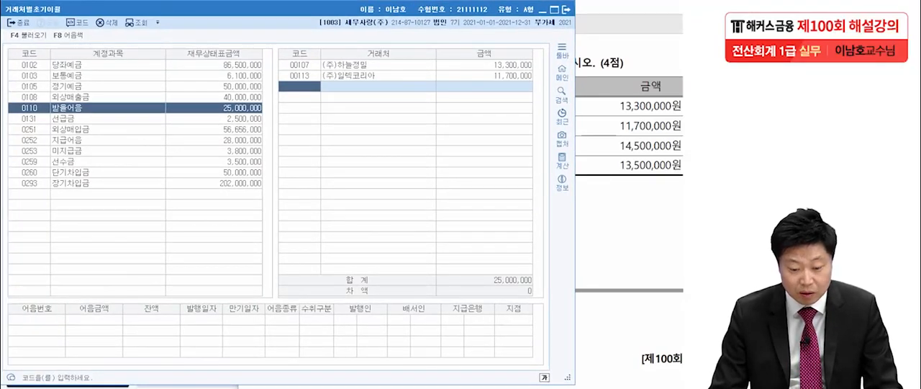
{"action": "left_click", "coordinate": [29, 140]}
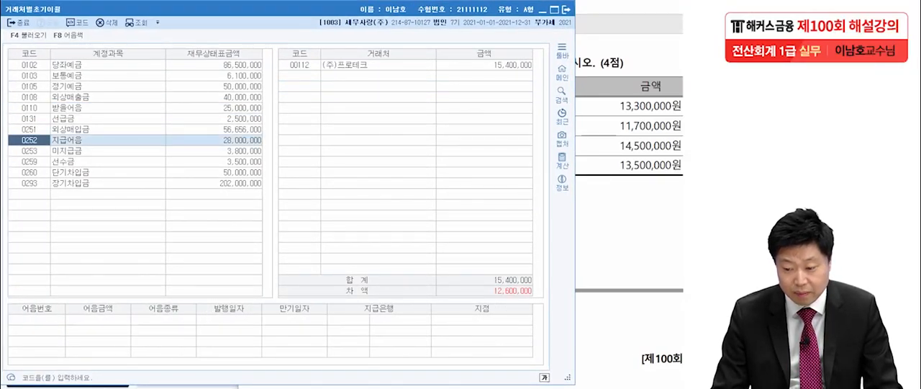
{"action": "left_click_drag", "start_coordinate": [288, 9], "coordinate": [77, 8]}
{"action": "left_click", "coordinate": [475, 145]}
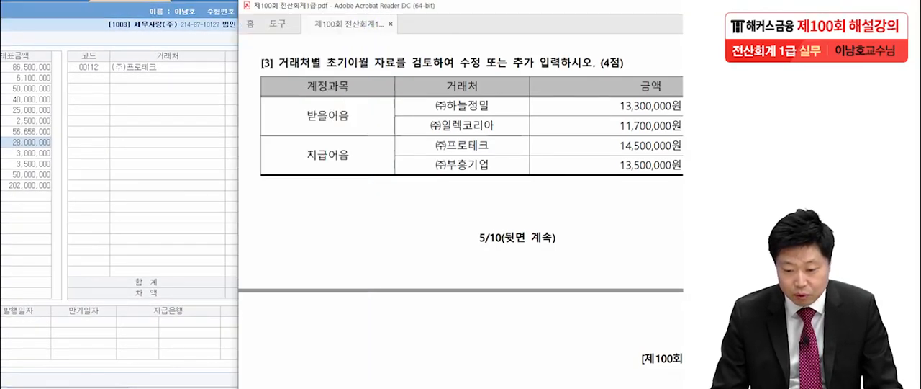
{"action": "key", "text": "alt+Tab"}
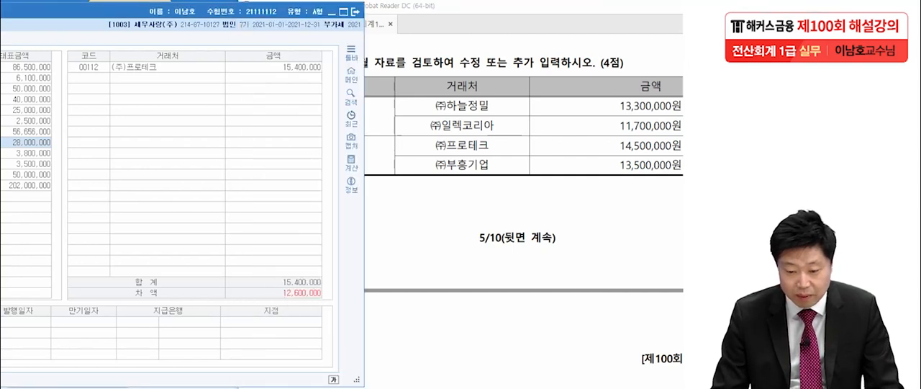
Step: Set the 지급어음 opening balance of (주)프로테크 to 14,500,000
{"action": "left_click", "coordinate": [274, 67]}
{"action": "type", "text": "14"}
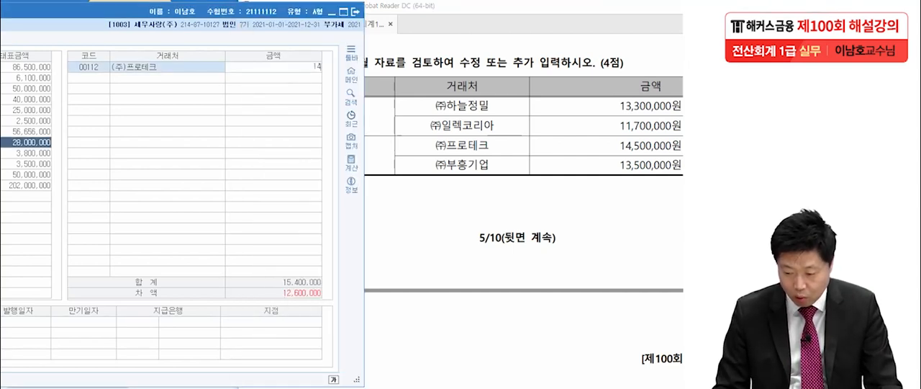
{"action": "type", "text": ",500,000"}
{"action": "key", "text": "Return"}
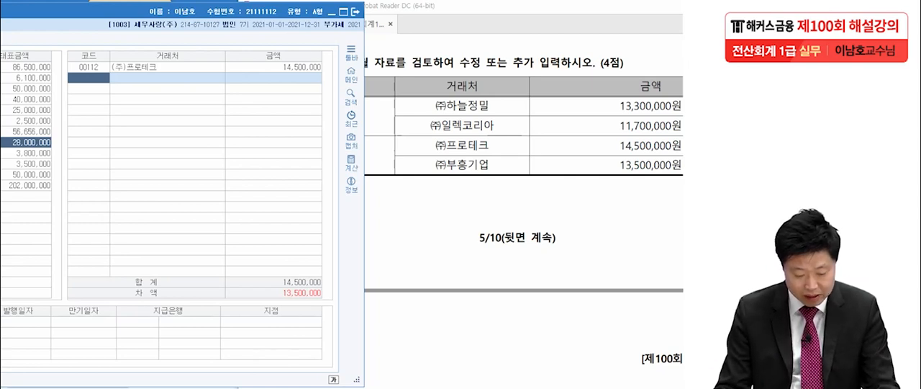
Step: Add (주)부흥기업 to the 지급어음 거래처 list with a balance of 13,500,000 and check the 차액 figure
{"action": "key", "text": "F2"}
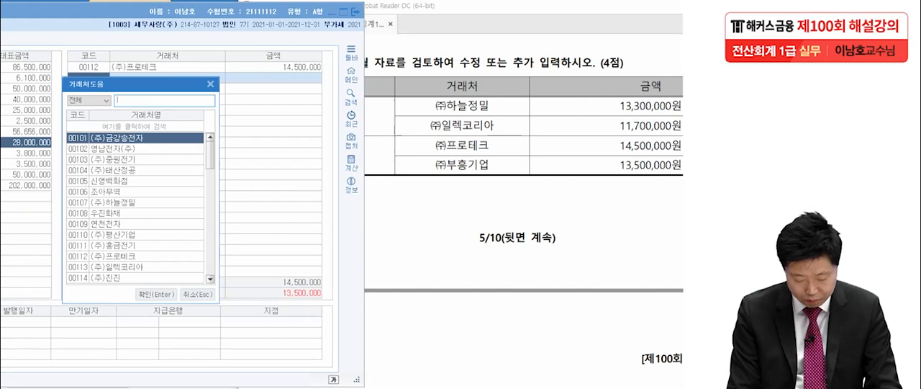
{"action": "type", "text": "부"}
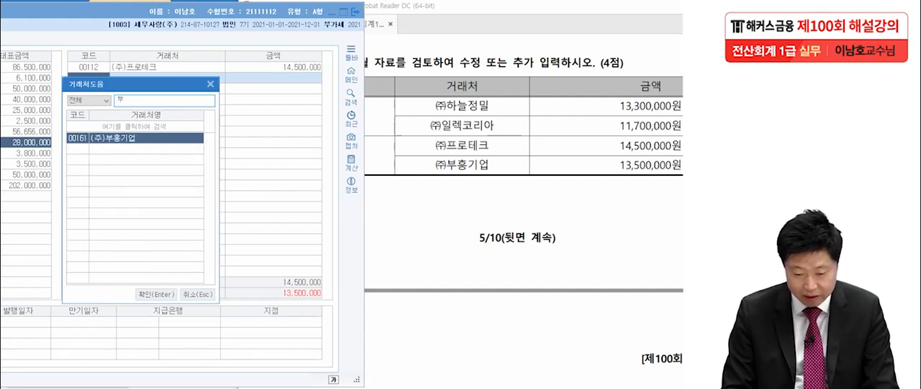
{"action": "key", "text": "Return"}
{"action": "type", "text": "13"}
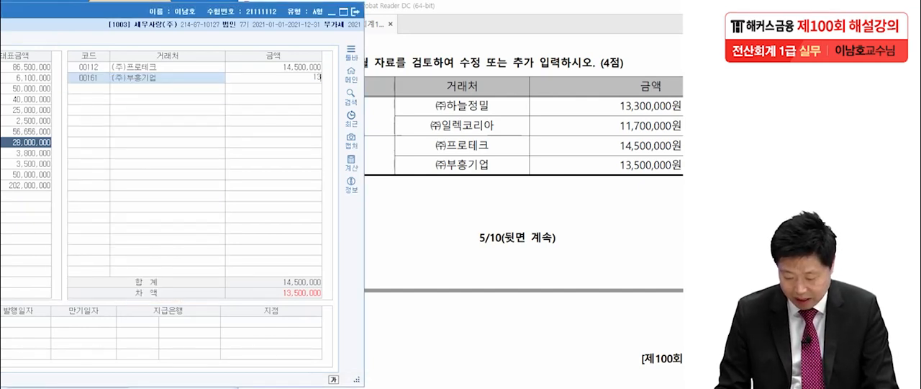
{"action": "type", "text": ",500,000"}
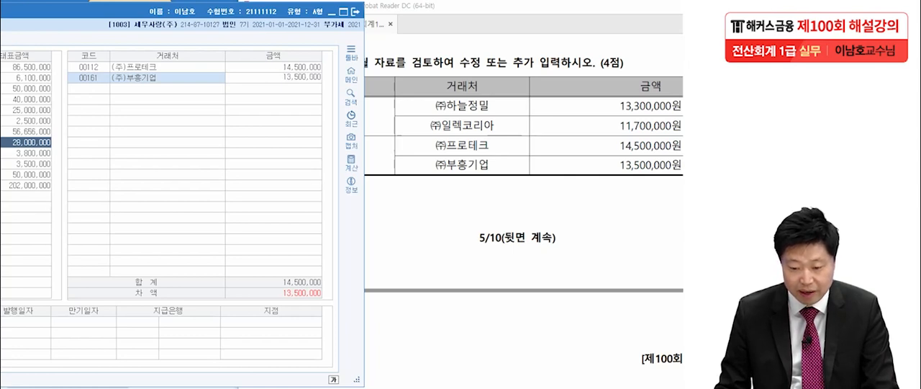
{"action": "key", "text": "Return"}
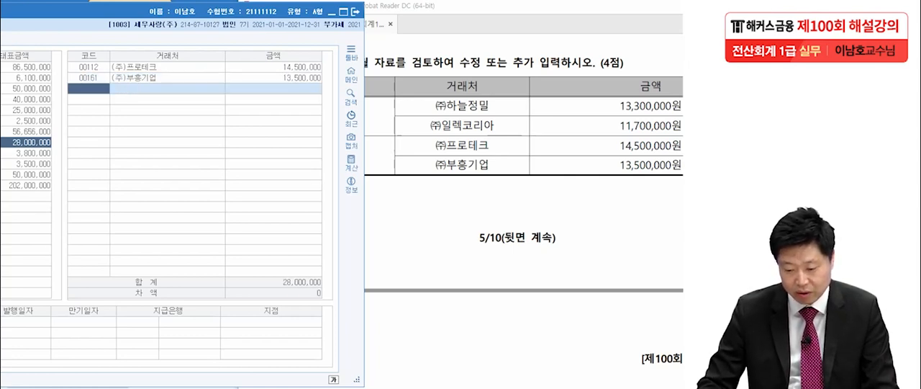
{"action": "key", "text": "Escape"}
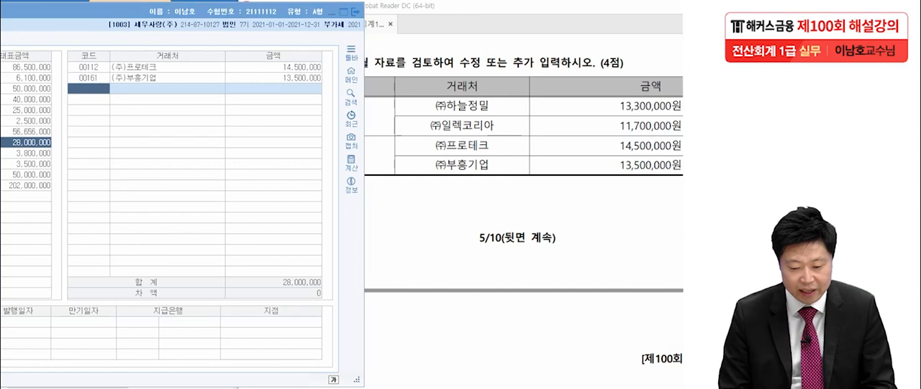
{"action": "mouse_move", "coordinate": [326, 308]}
{"action": "left_mouse_down"}
{"action": "mouse_move", "coordinate": [298, 292]}
{"action": "mouse_move", "coordinate": [324, 308]}
{"action": "left_mouse_up"}
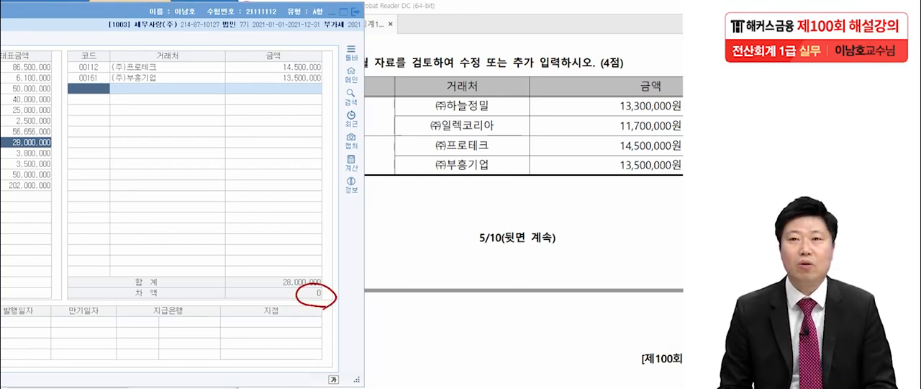
{"action": "key", "text": "Escape"}
Step: Close 거래처별초기이월, bring up 문제2 in the exam PDF and read question 1, the July 4 training expense transaction
{"action": "left_click_drag", "start_coordinate": [87, 12], "coordinate": [300, 8]}
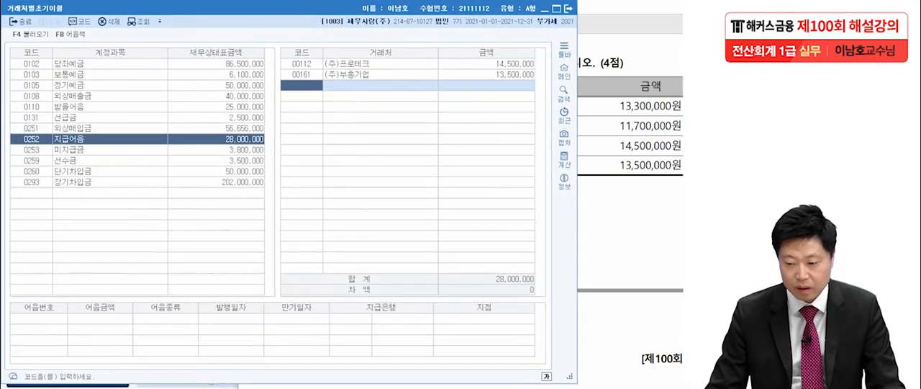
{"action": "left_click", "coordinate": [568, 9]}
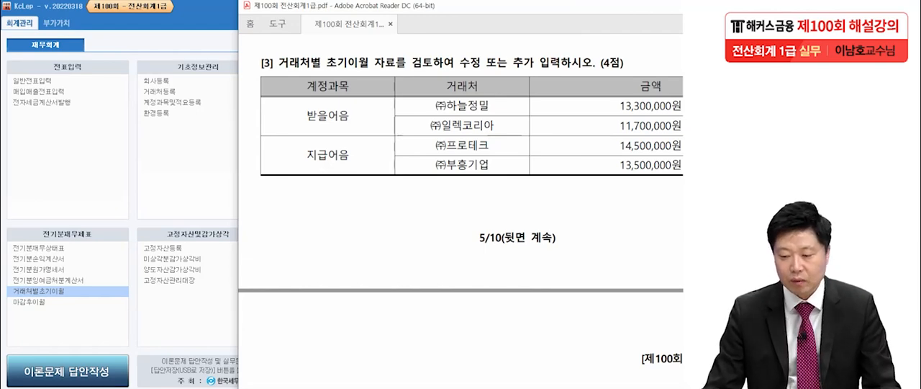
{"action": "left_click_drag", "start_coordinate": [568, 6], "coordinate": [452, 6]}
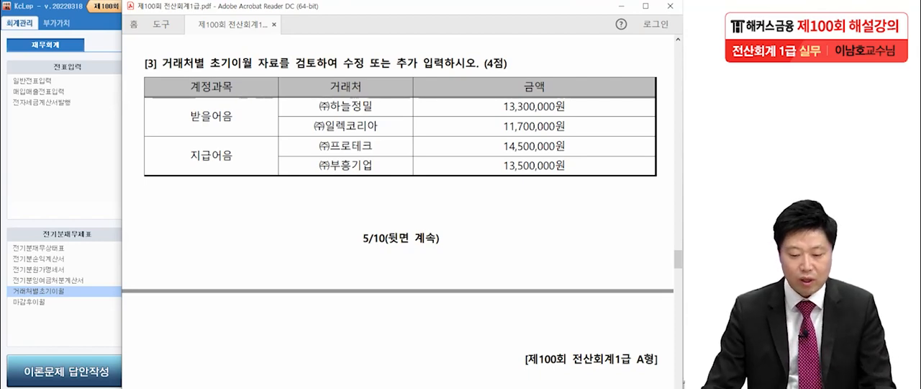
{"action": "scroll", "coordinate": [398, 216], "scroll_direction": "down", "scroll_amount": 10}
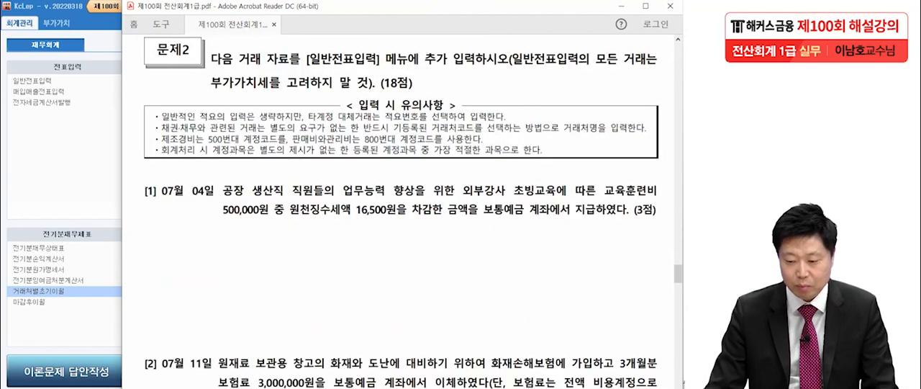
{"action": "scroll", "coordinate": [398, 216], "scroll_direction": "up", "scroll_amount": 1}
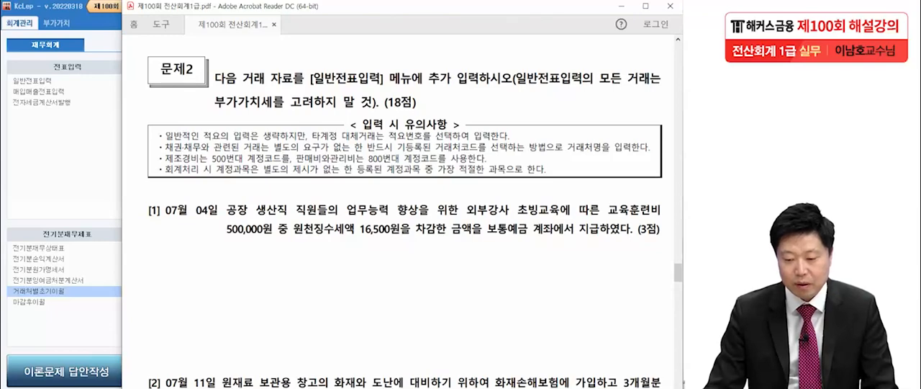
{"action": "scroll", "coordinate": [397, 216], "scroll_direction": "down", "scroll_amount": 5}
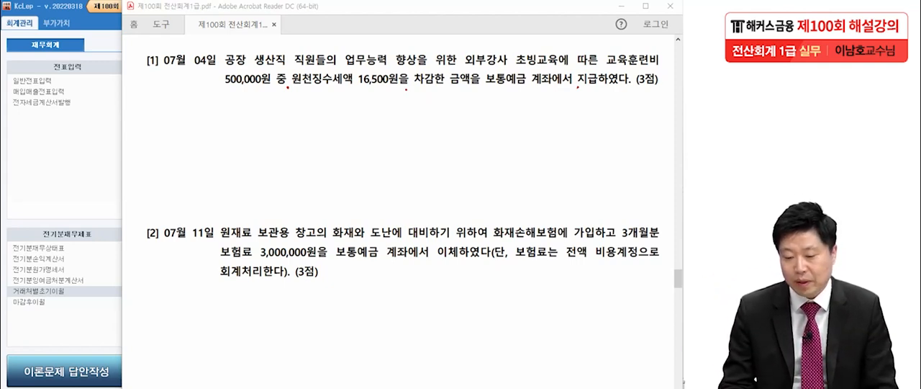
{"action": "left_click_drag", "start_coordinate": [289, 88], "coordinate": [396, 87]}
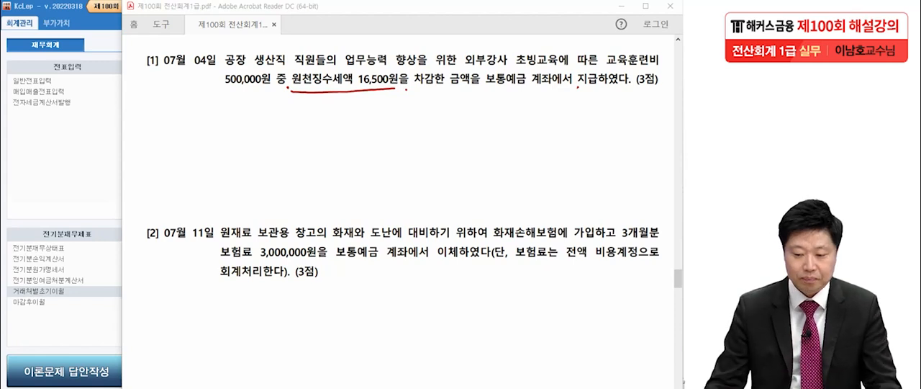
{"action": "key", "text": "Escape"}
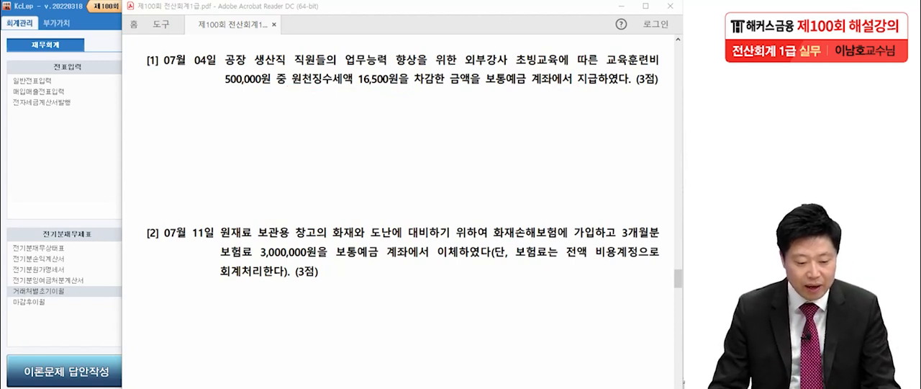
Step: Open 일반전표입력 in KcLep and set the voucher date to July 4
{"action": "left_click", "coordinate": [41, 81]}
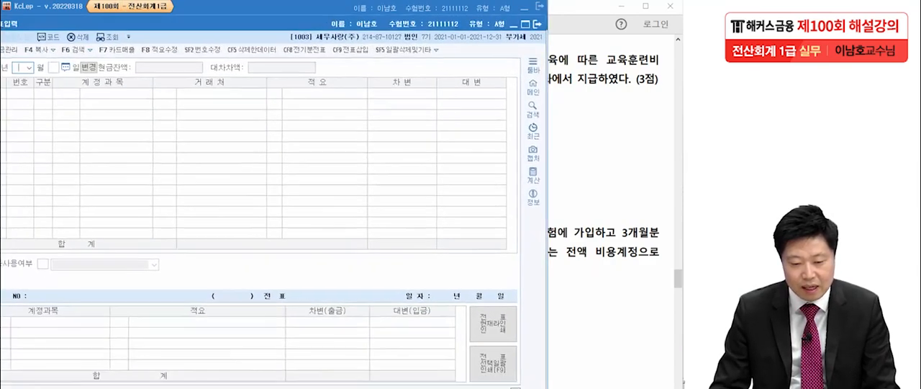
{"action": "type", "text": "07"}
{"action": "key", "text": "Return"}
{"action": "type", "text": "4"}
{"action": "key", "text": "Return"}
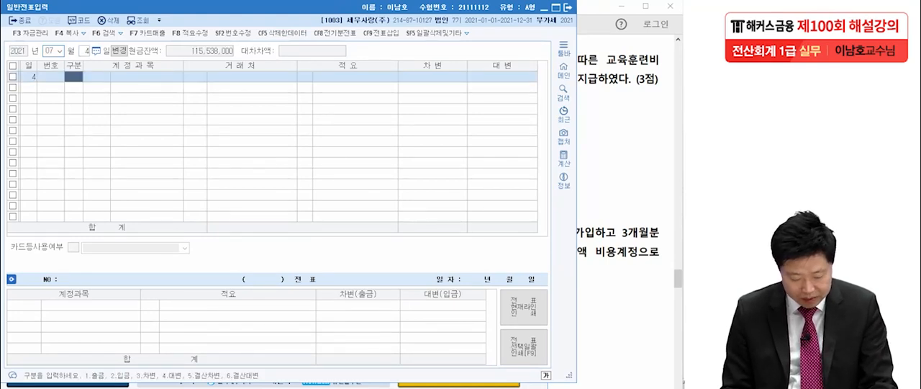
Step: Enter a July 4 debit line for the manufacturing-cost account 0525 교육훈련비 with an amount of 500,000
{"action": "type", "text": "3"}
{"action": "key", "text": "Return"}
{"action": "type", "text": "교육"}
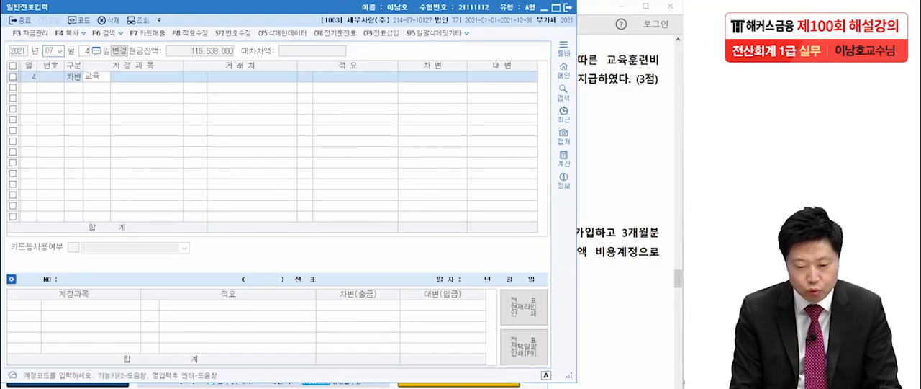
{"action": "key", "text": "Return"}
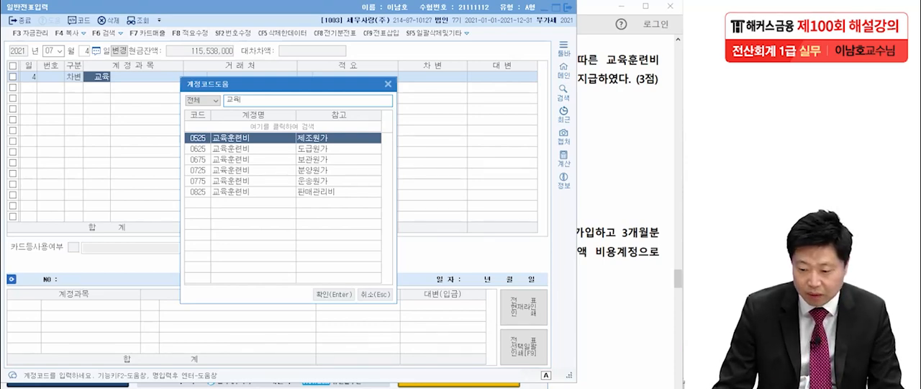
{"action": "key", "text": "alt+Tab"}
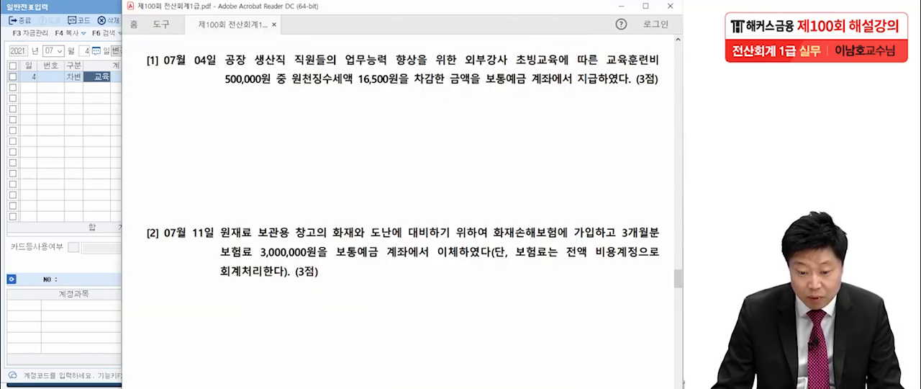
{"action": "key", "text": "alt+Tab"}
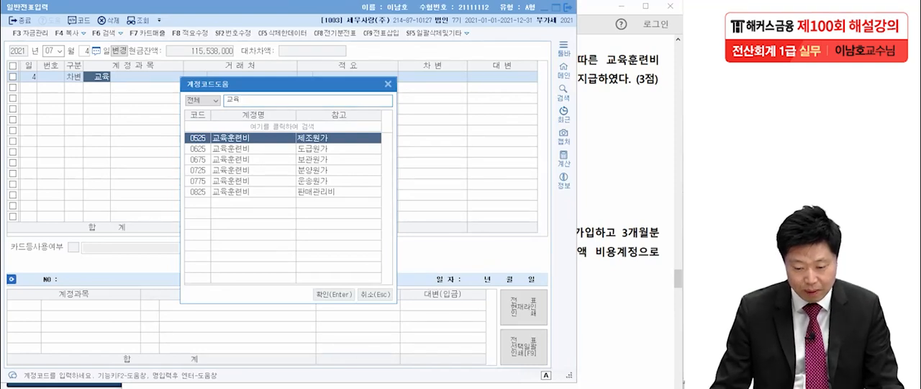
{"action": "key", "text": "Return"}
{"action": "key", "text": "Return"}
{"action": "key", "text": "Return"}
{"action": "key", "text": "Return"}
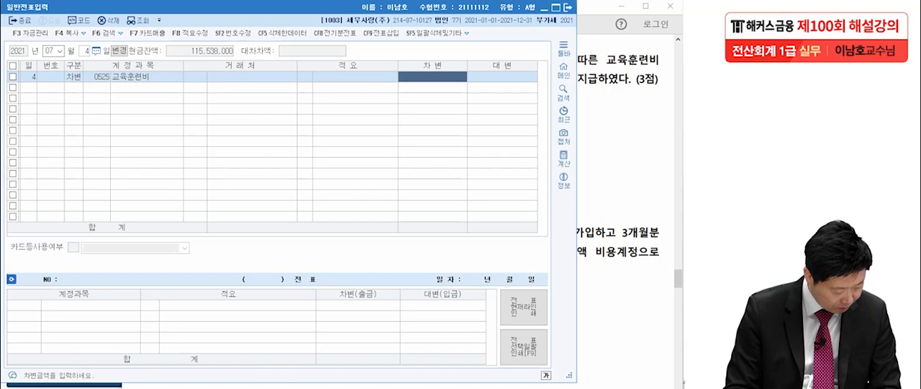
{"action": "type", "text": "5000000"}
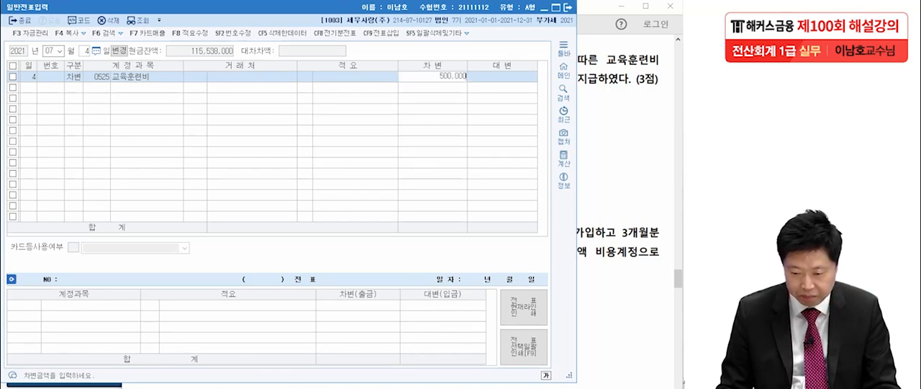
{"action": "key", "text": "Return"}
Step: Add a credit line for 예수금 to the July 4 voucher and set its amount to 16,500
{"action": "type", "text": "4 "}
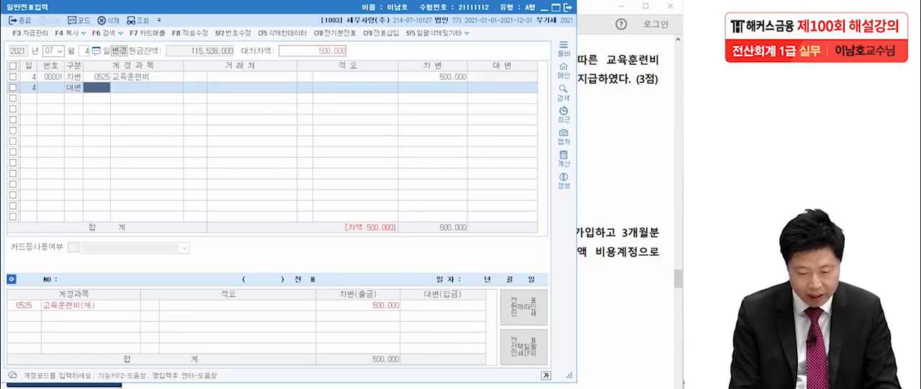
{"action": "type", "text": "예수"}
{"action": "key", "text": "Return"}
{"action": "key", "text": "Return"}
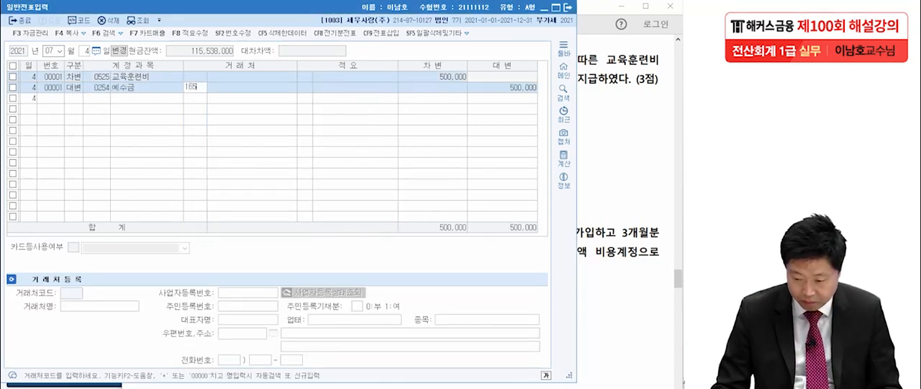
{"action": "key", "text": "Return"}
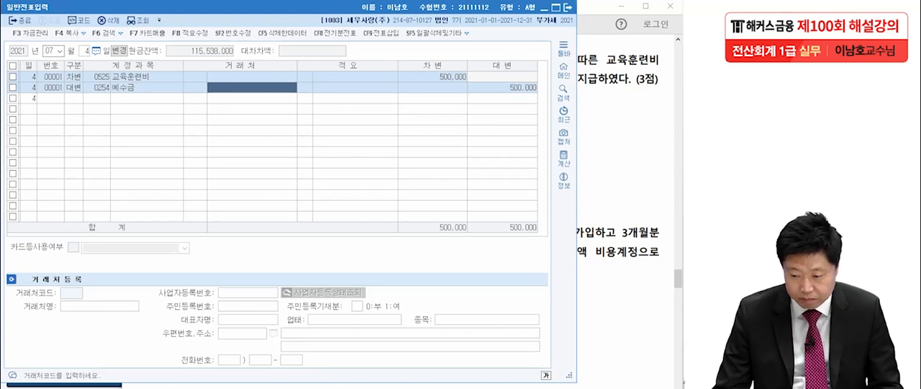
{"action": "key", "text": "Return"}
{"action": "key", "text": "Return"}
{"action": "key", "text": "Return"}
{"action": "type", "text": "165000"}
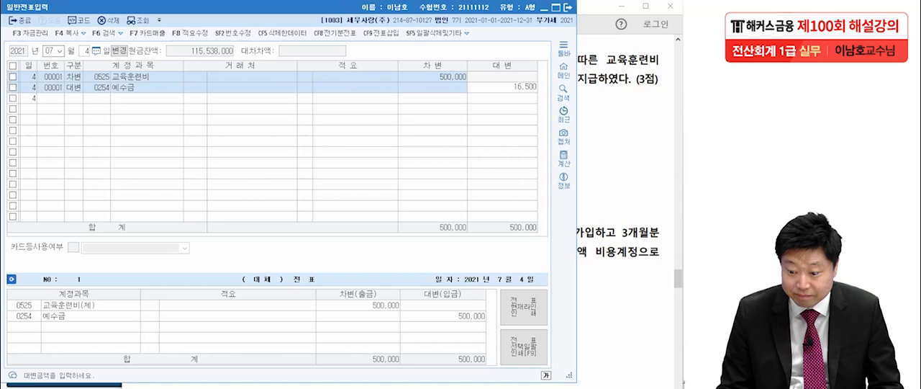
{"action": "key", "text": "Return"}
Step: Complete the July 4 voucher with a credit line for 보통예금 covering the remaining 483,500
{"action": "type", "text": "4"}
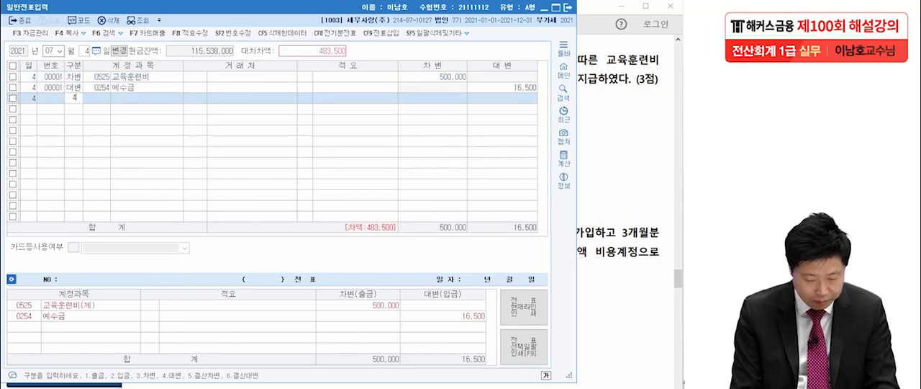
{"action": "key", "text": "Return"}
{"action": "type", "text": "보통"}
{"action": "key", "text": "Return"}
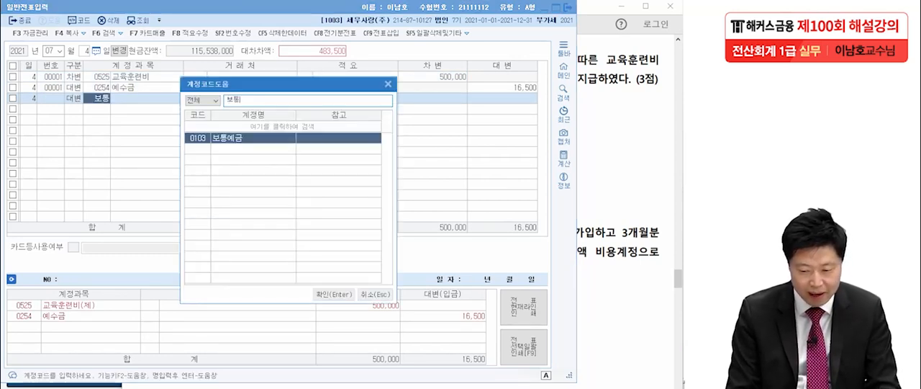
{"action": "key", "text": "Return"}
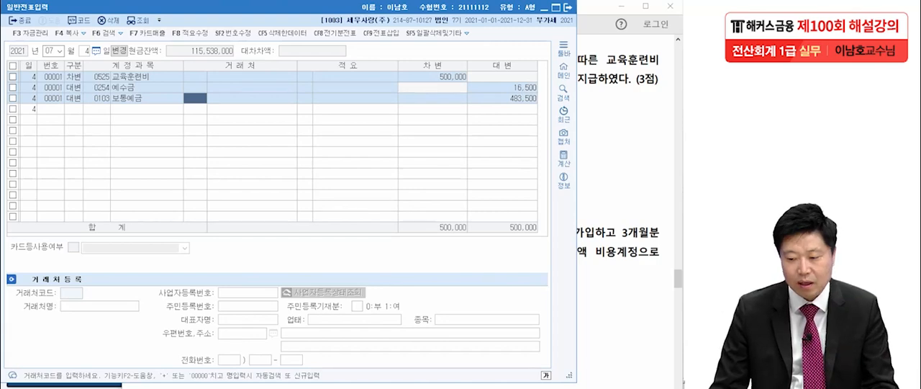
Step: Switch to the exam PDF and read question 2, the July 11 fire insurance transaction for the raw material warehouse
{"action": "key", "text": "alt+Tab"}
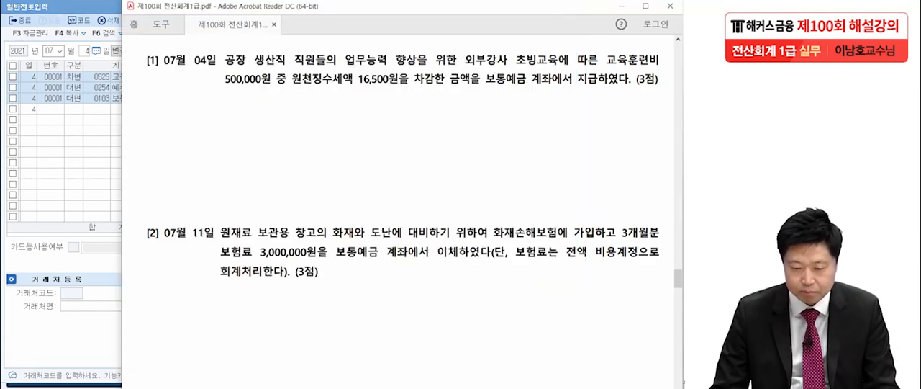
{"action": "scroll", "coordinate": [402, 216], "scroll_direction": "down", "scroll_amount": 5}
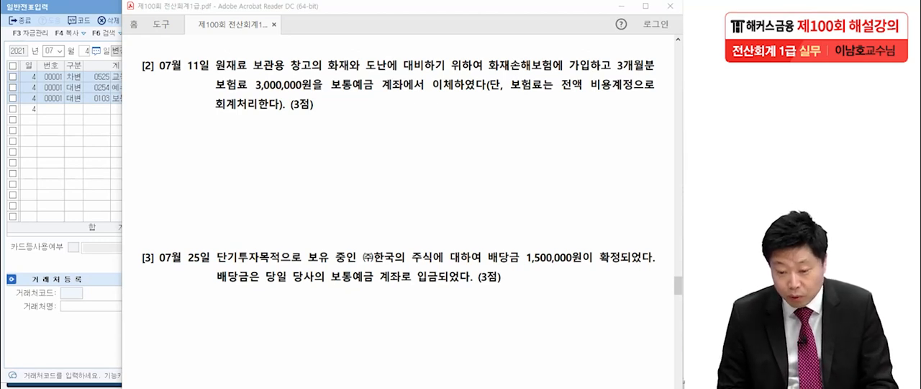
{"action": "left_click_drag", "start_coordinate": [215, 74], "coordinate": [309, 70]}
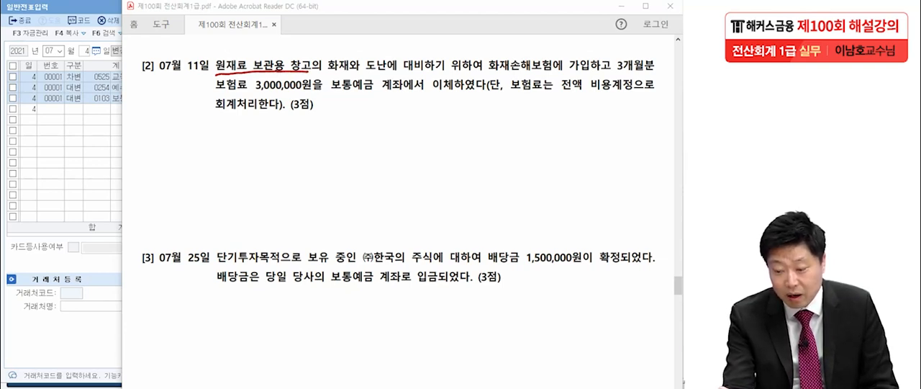
{"action": "left_click_drag", "start_coordinate": [207, 92], "coordinate": [253, 87]}
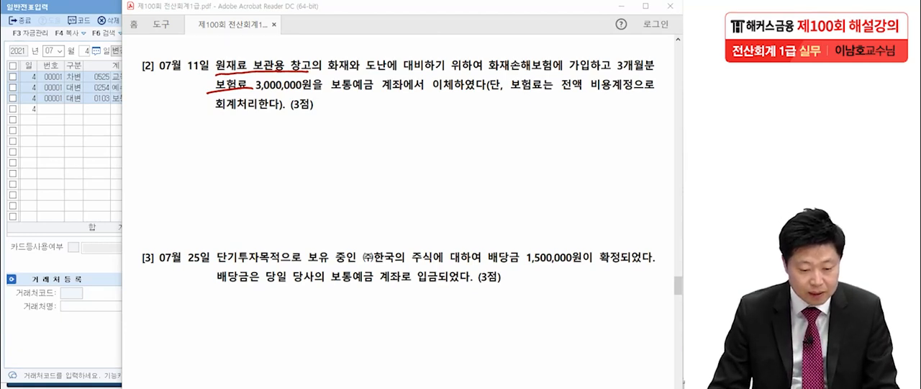
{"action": "key", "text": "Escape"}
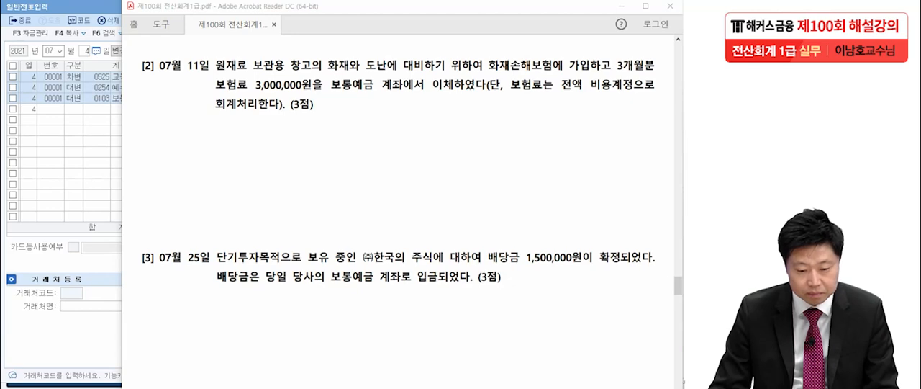
Step: Return to 일반전표입력 in KcLep and set the voucher date to July 11
{"action": "key", "text": "alt+Tab"}
{"action": "key", "text": "Escape"}
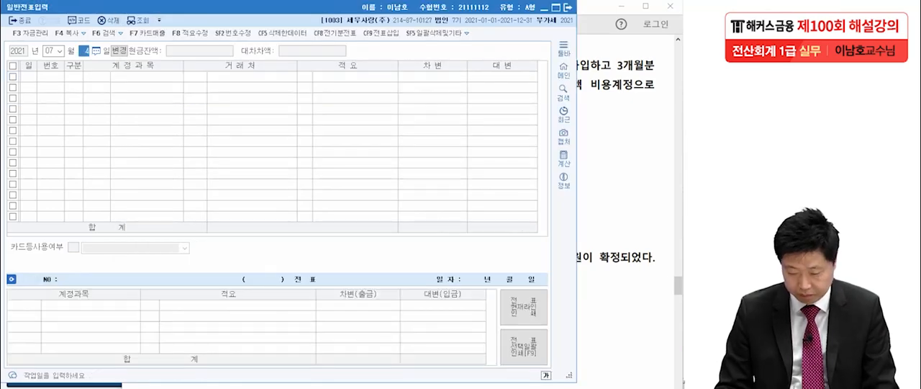
{"action": "type", "text": "11"}
{"action": "key", "text": "Return"}
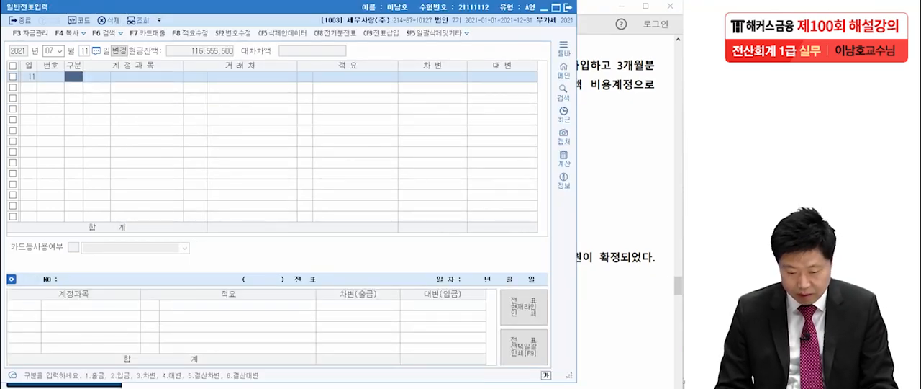
Step: Enter a July 11 debit line for the manufacturing-cost account 0521 보험료 with an amount of 3,000,000
{"action": "type", "text": "3"}
{"action": "key", "text": "Return"}
{"action": "type", "text": "보험"}
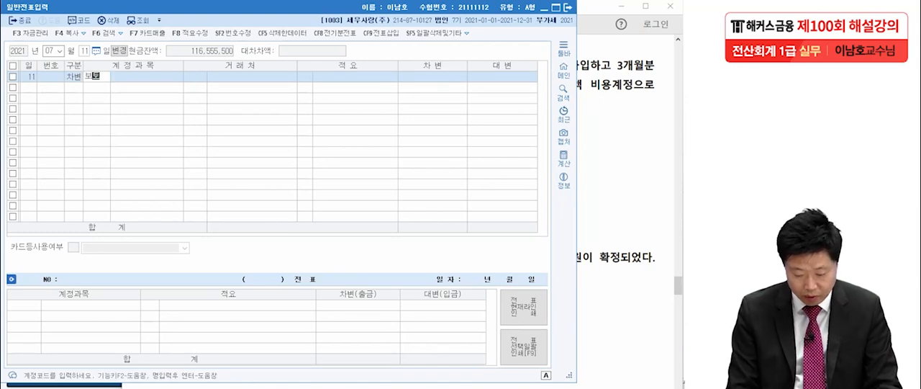
{"action": "key", "text": "Return"}
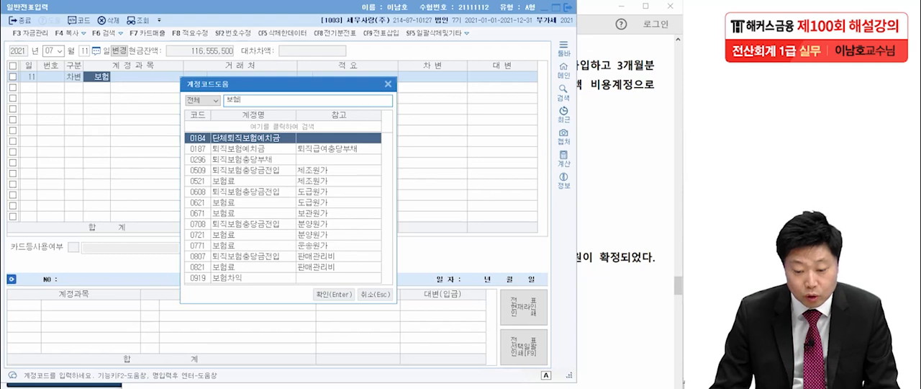
{"action": "left_click", "coordinate": [253, 180]}
{"action": "key", "text": "Return"}
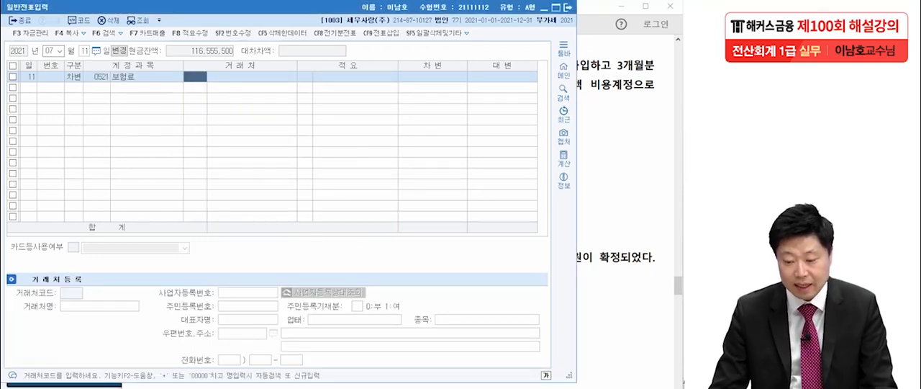
{"action": "key", "text": "Return"}
{"action": "key", "text": "Return"}
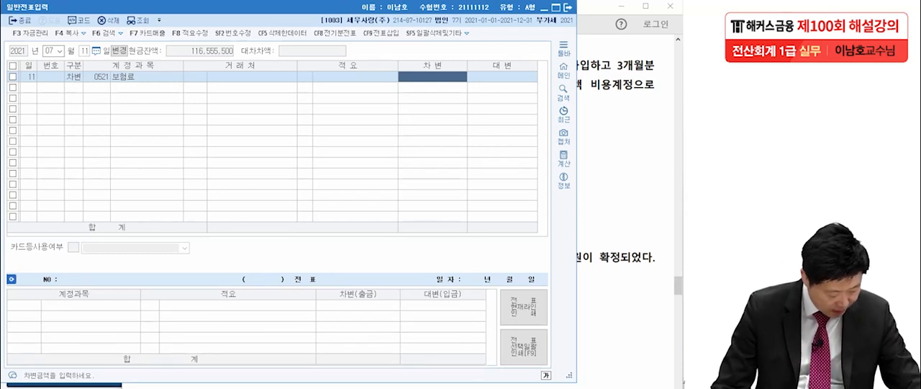
{"action": "type", "text": "3000000"}
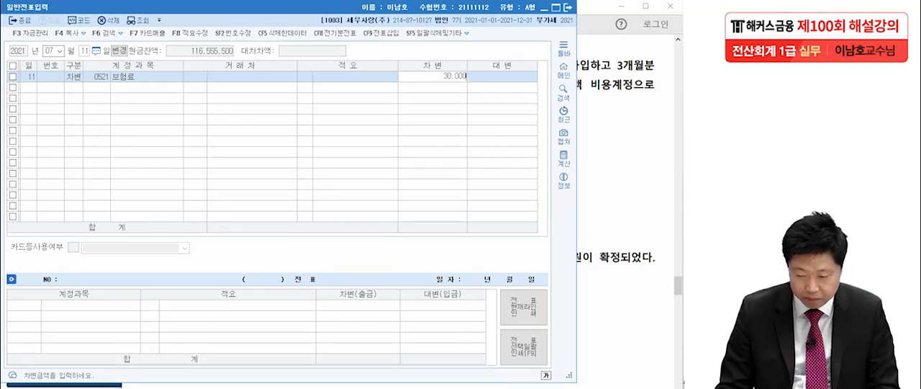
{"action": "key", "text": "Return"}
Step: Balance the July 11 voucher with a credit line for 보통예금 of 3,000,000
{"action": "type", "text": "4"}
{"action": "key", "text": "Return"}
{"action": "type", "text": "보험"}
{"action": "key", "text": "Return"}
{"action": "key", "text": "Return"}
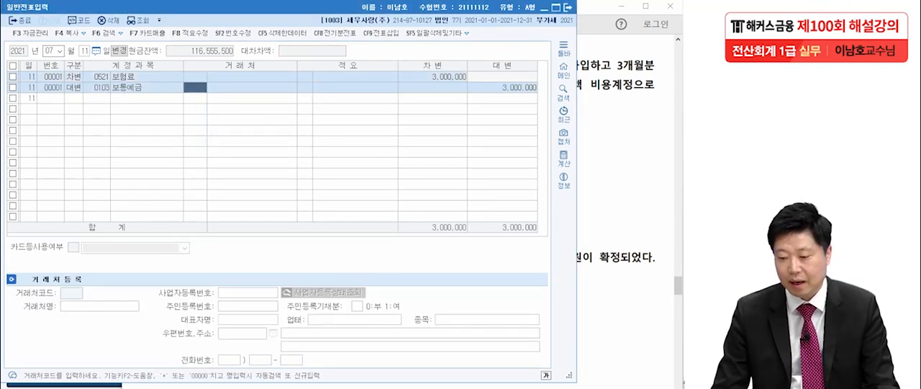
Step: Read question 3 in the exam PDF and set the voucher date in KcLep to July 25
{"action": "key", "text": "alt+Tab"}
{"action": "scroll", "coordinate": [399, 194], "scroll_direction": "down", "scroll_amount": 5}
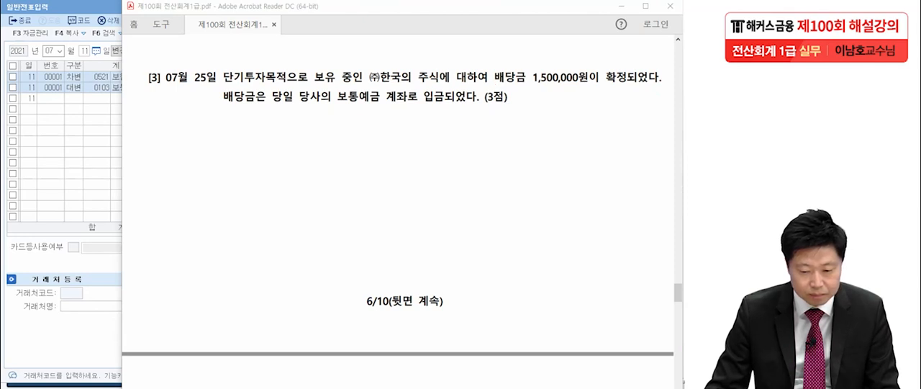
{"action": "key", "text": "alt+Tab"}
{"action": "key", "text": "Escape"}
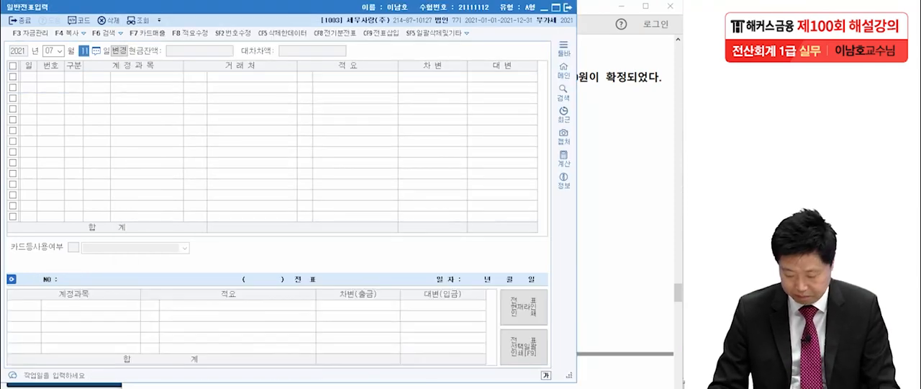
{"action": "type", "text": "25"}
{"action": "key", "text": "Return"}
Step: Enter a July 25 credit line for account 0903 배당금수익 with an amount of 1,500,000
{"action": "type", "text": "4"}
{"action": "key", "text": "Return"}
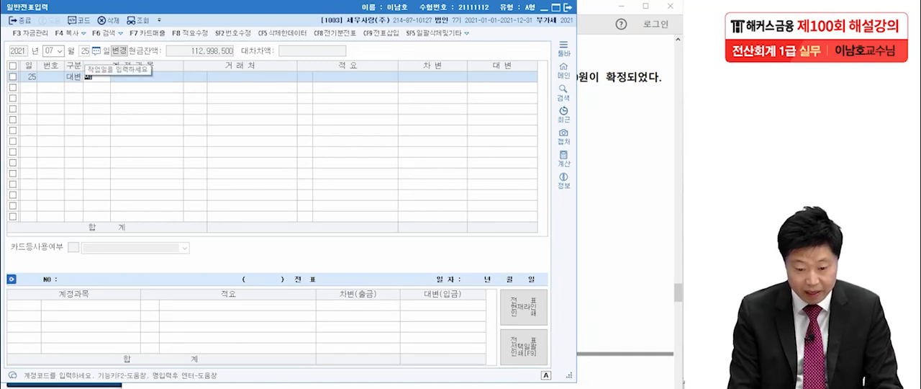
{"action": "type", "text": "배당"}
{"action": "key", "text": "Return"}
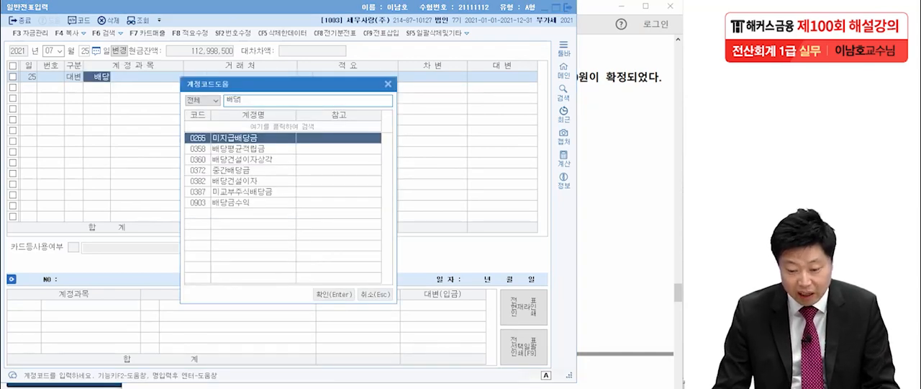
{"action": "left_click", "coordinate": [232, 203]}
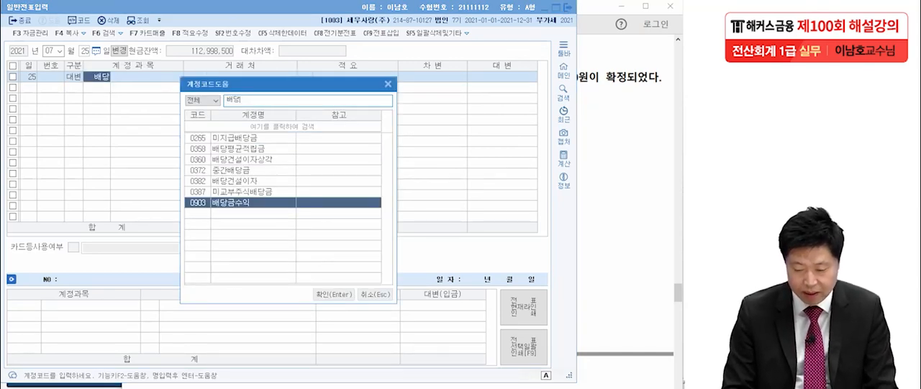
{"action": "key", "text": "Return"}
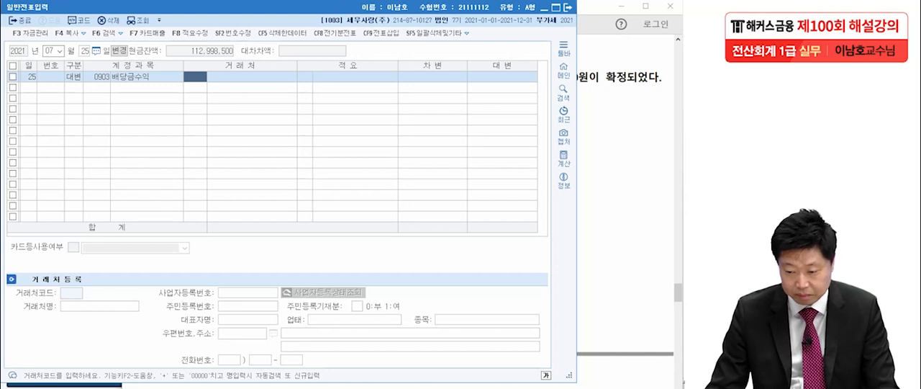
{"action": "key", "text": "Return"}
{"action": "key", "text": "Return"}
{"action": "type", "text": "1500000"}
{"action": "key", "text": "Return"}
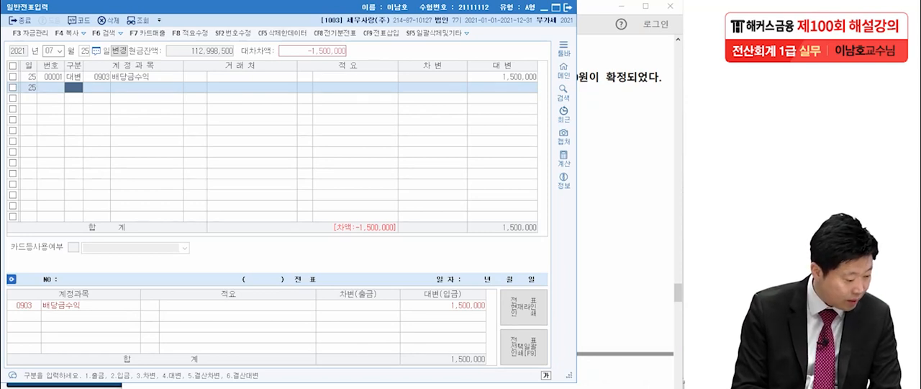
Step: Balance the July 25 voucher with a debit line for 보통예금 of 1,500,000 and switch back to the exam PDF
{"action": "type", "text": "3 보통"}
{"action": "key", "text": "Return"}
{"action": "key", "text": "Return"}
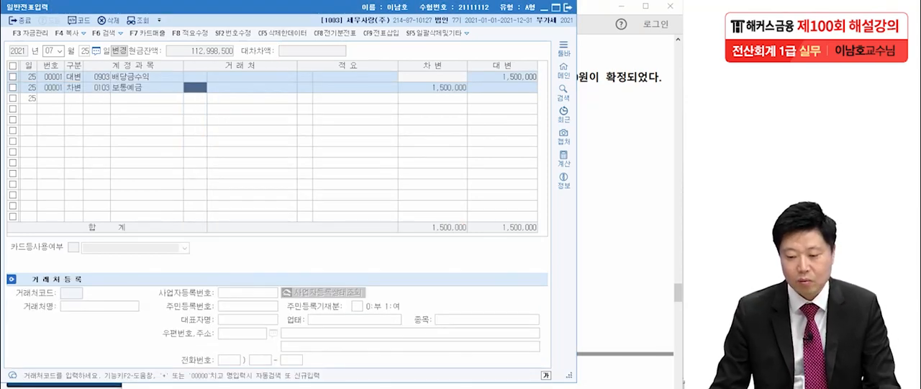
{"action": "key", "text": "alt+Tab"}
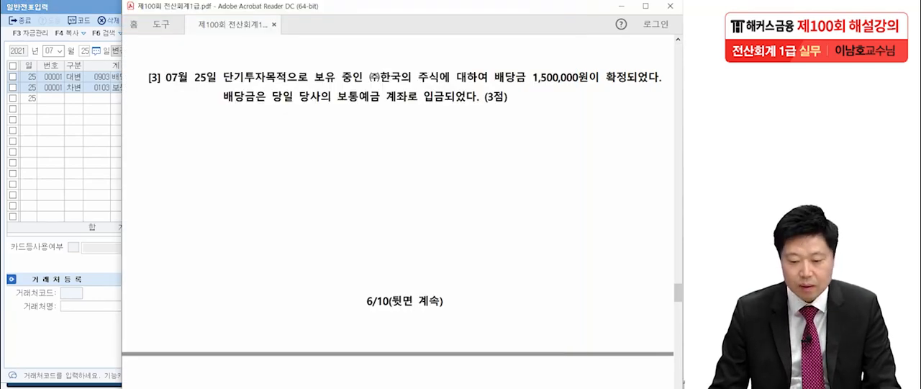
Step: Read question 4 and its card sales slip in the exam PDF, marking the total amount, the merchant and the 신한카드 payment
{"action": "scroll", "coordinate": [399, 215], "scroll_direction": "down", "scroll_amount": 10}
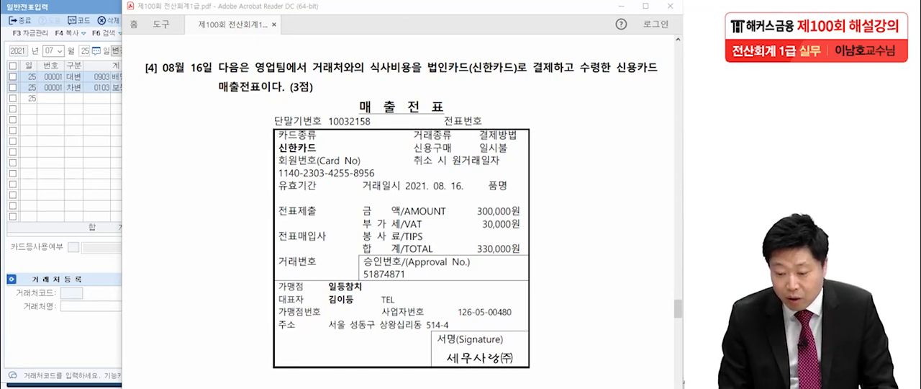
{"action": "mouse_move", "coordinate": [528, 251]}
{"action": "left_mouse_down"}
{"action": "mouse_move", "coordinate": [513, 255]}
{"action": "mouse_move", "coordinate": [537, 244]}
{"action": "mouse_move", "coordinate": [525, 256]}
{"action": "left_mouse_up"}
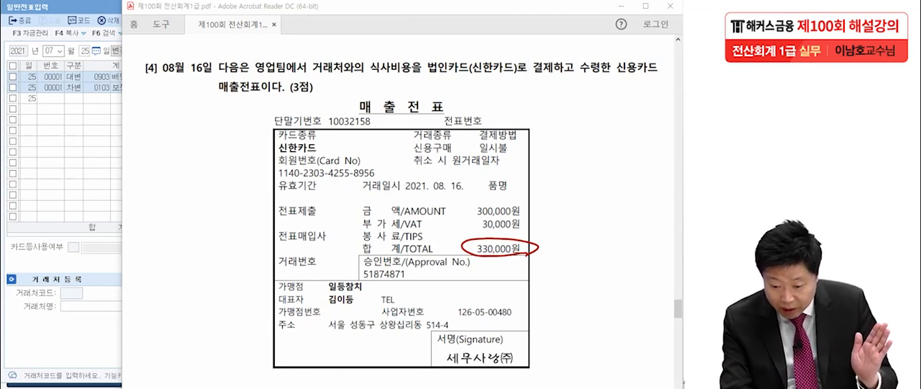
{"action": "left_click_drag", "start_coordinate": [319, 289], "coordinate": [365, 290]}
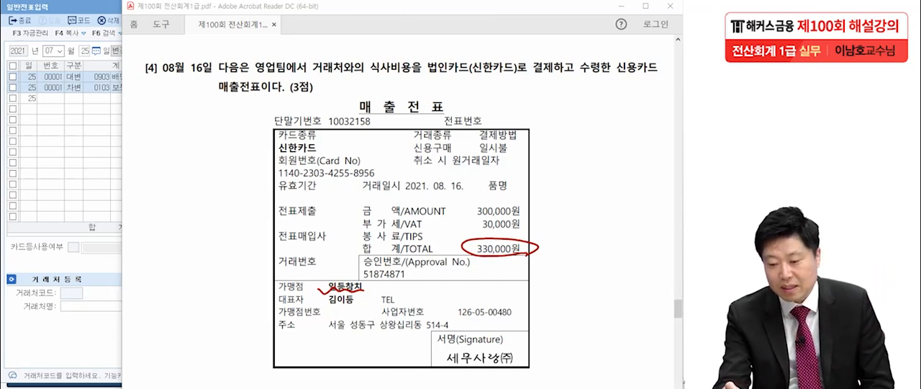
{"action": "mouse_move", "coordinate": [518, 85]}
{"action": "left_mouse_down"}
{"action": "mouse_move", "coordinate": [489, 45]}
{"action": "mouse_move", "coordinate": [506, 92]}
{"action": "left_mouse_up"}
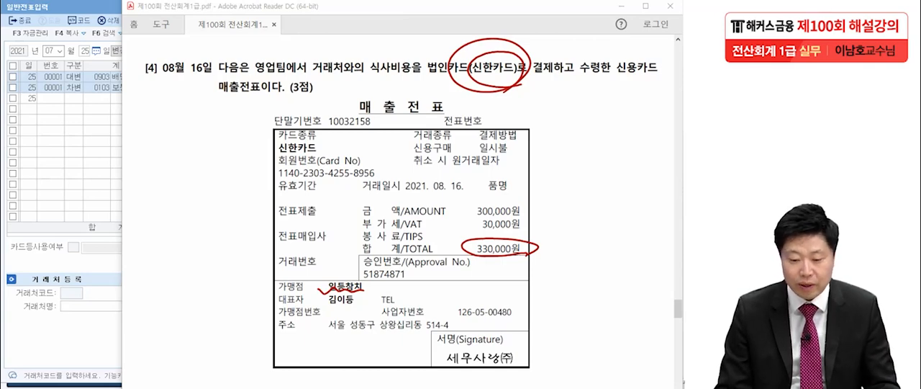
{"action": "key", "text": "Escape"}
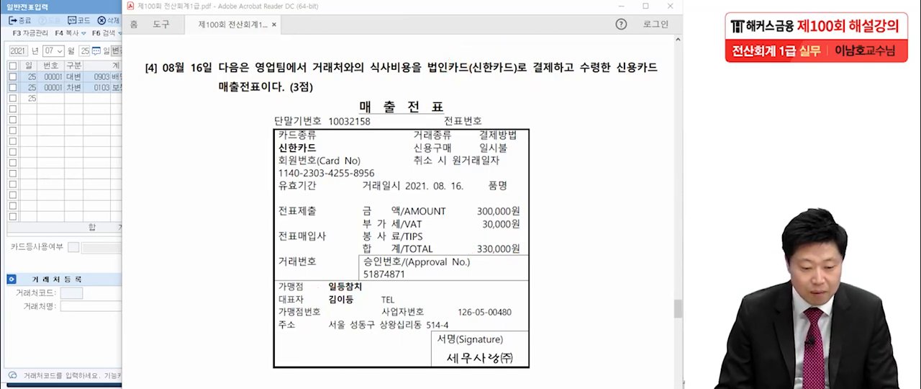
Step: Switch to KcLep and set the voucher date to August 16
{"action": "key", "text": "alt+Tab"}
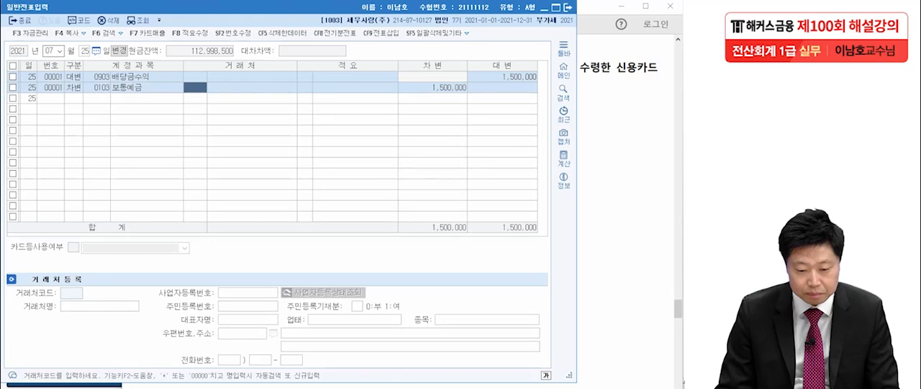
{"action": "key", "text": "Escape"}
{"action": "type", "text": "8"}
{"action": "key", "text": "Return"}
{"action": "type", "text": "16"}
{"action": "key", "text": "Return"}
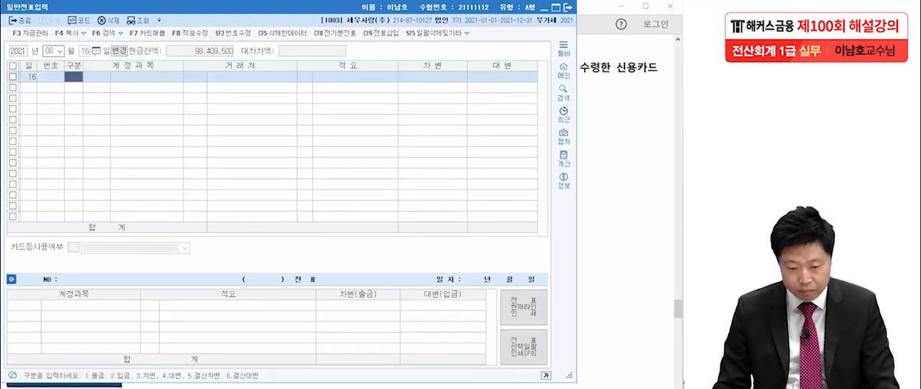
Step: Enter an August 16 debit line for the selling and administrative account 0813 접대비 with an amount of 330,000
{"action": "type", "text": "3"}
{"action": "key", "text": "Return"}
{"action": "type", "text": "접대"}
{"action": "key", "text": "Return"}
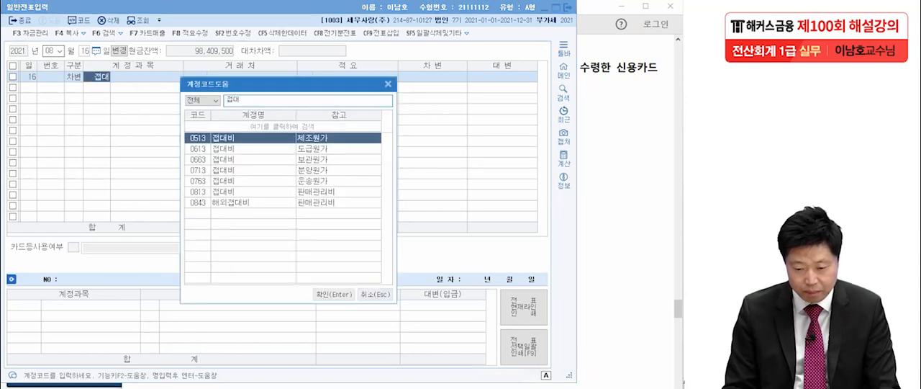
{"action": "left_click", "coordinate": [283, 191]}
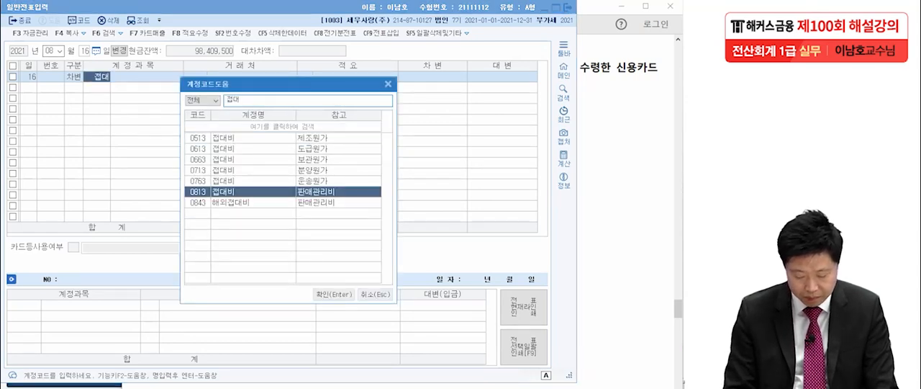
{"action": "key", "text": "Return"}
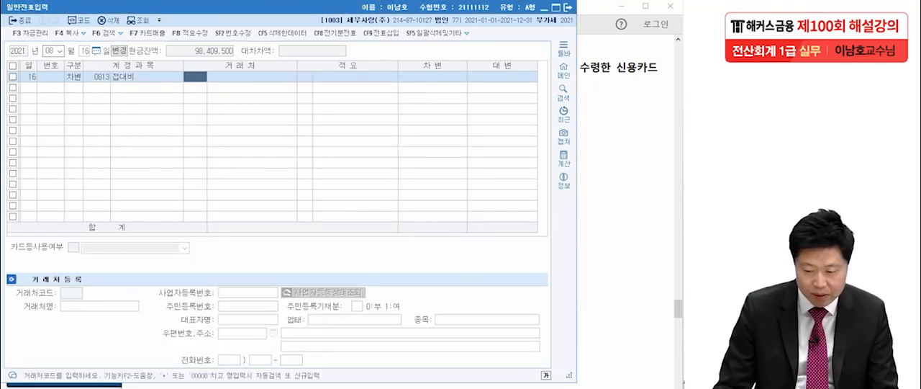
{"action": "key", "text": "Return"}
{"action": "key", "text": "Return"}
{"action": "type", "text": "330000"}
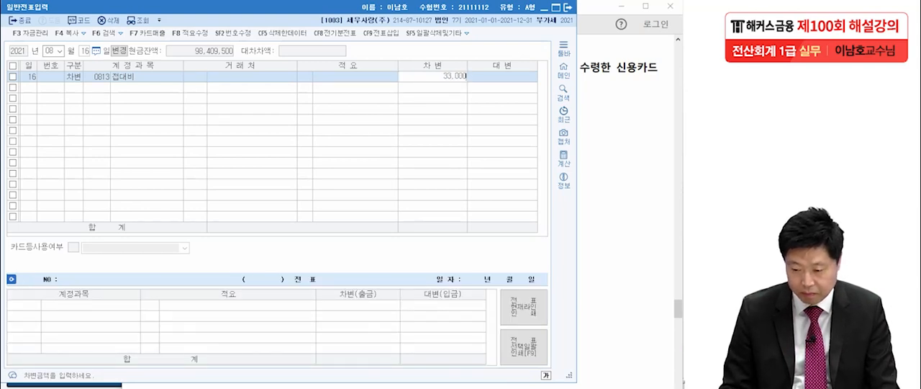
{"action": "key", "text": "Return"}
Step: Balance the August 16 voucher with a credit line for 미지급금 of 330,000
{"action": "type", "text": "4"}
{"action": "type", "text": "미지급"}
{"action": "key", "text": "Return"}
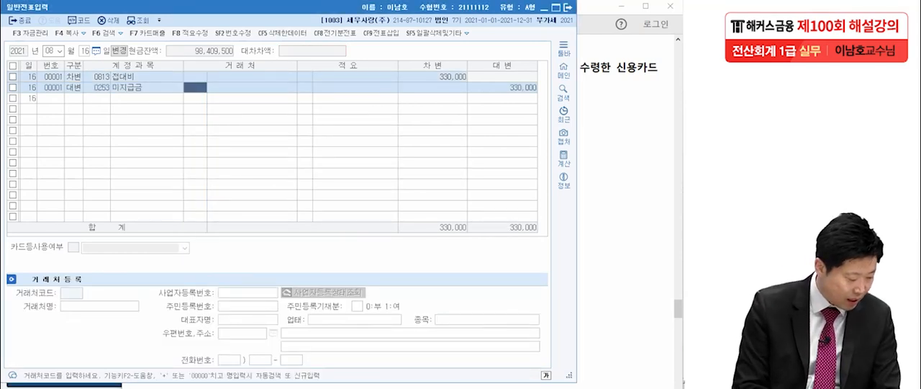
{"action": "type", "text": "ㅅ신한"}
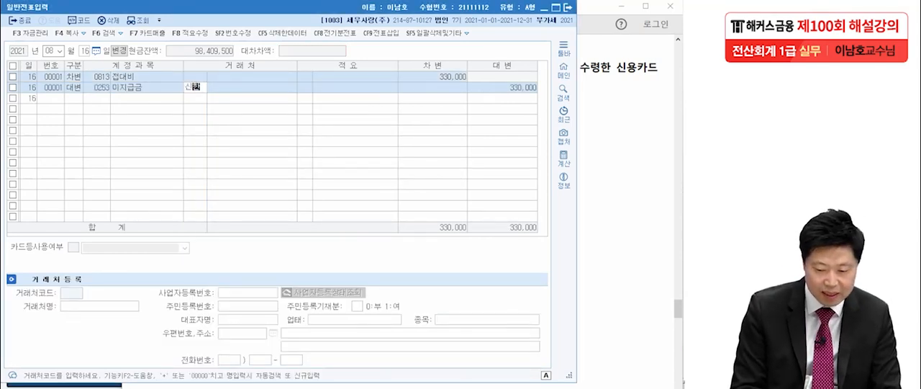
{"action": "key", "text": "Return"}
{"action": "key", "text": "Return"}
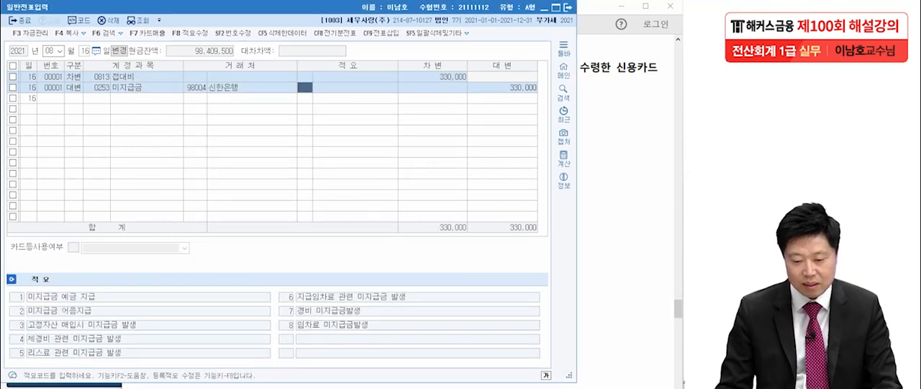
Step: Look up the trading partner 99603 신한카드, assign it to the 미지급금 line and complete the line
{"action": "key", "text": "Left"}
{"action": "key", "text": "F2"}
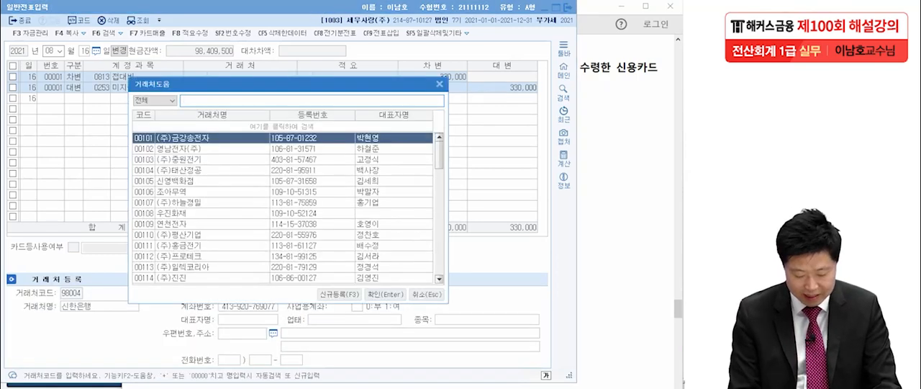
{"action": "type", "text": "신"}
{"action": "key", "text": "BackSpace"}
{"action": "type", "text": "한카"}
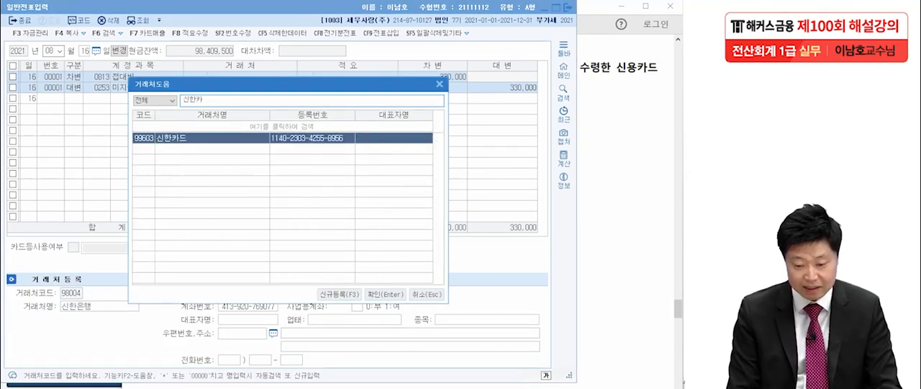
{"action": "key", "text": "Return"}
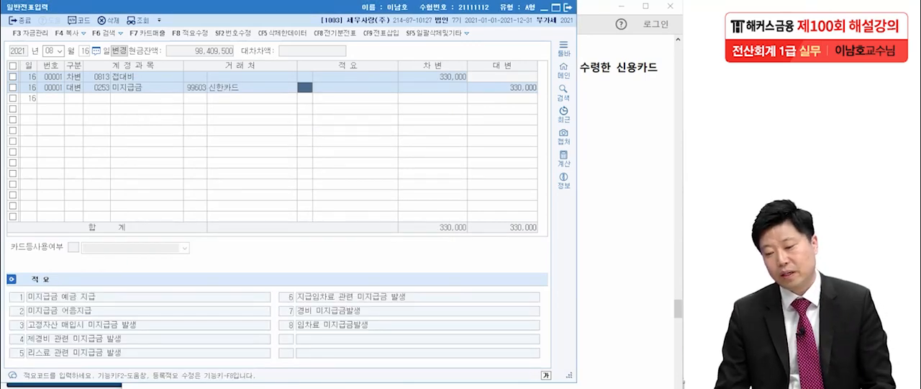
{"action": "key", "text": "Return"}
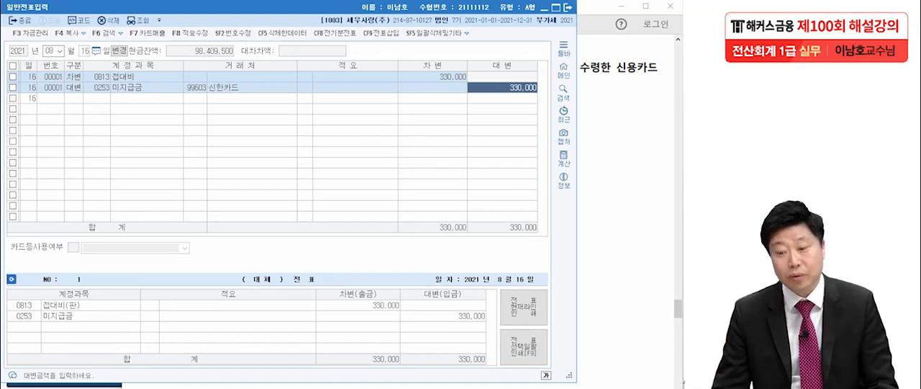
{"action": "key", "text": "Return"}
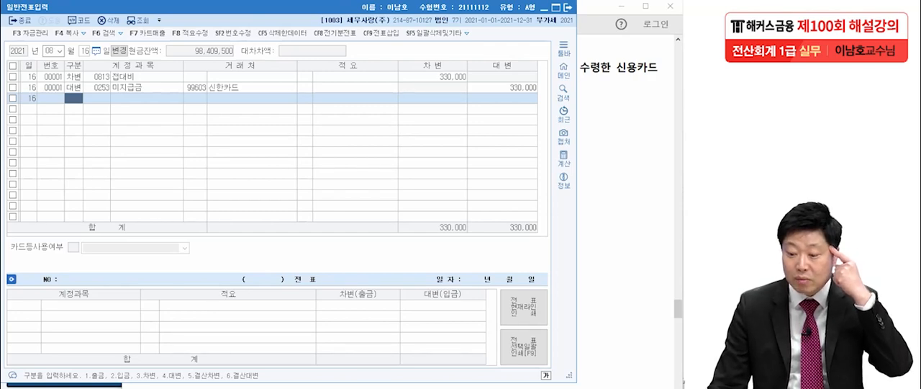
Step: Review question 4 in the exam PDF against the voucher, marking the VAT amount and the client meal expense wording
{"action": "key", "text": "alt+Tab"}
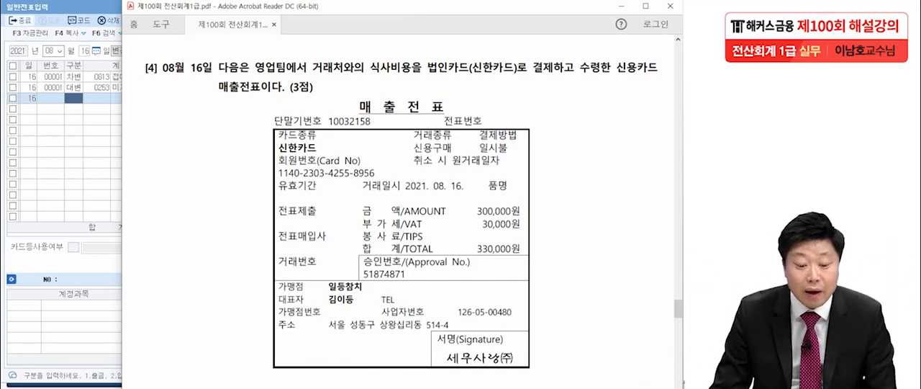
{"action": "left_click", "coordinate": [29, 7]}
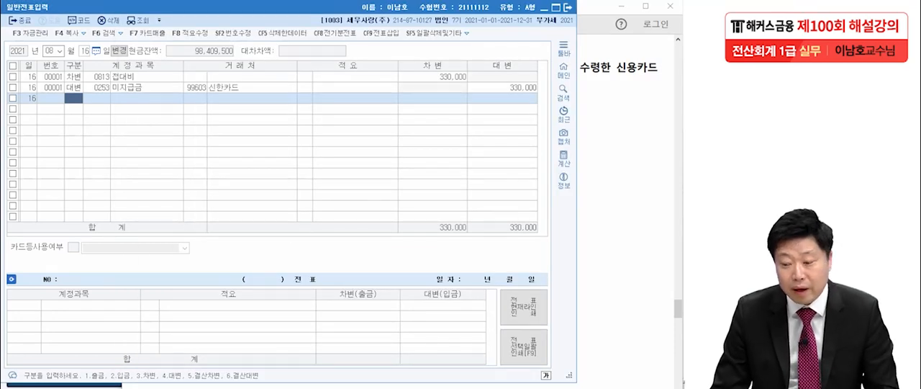
{"action": "left_click", "coordinate": [641, 308]}
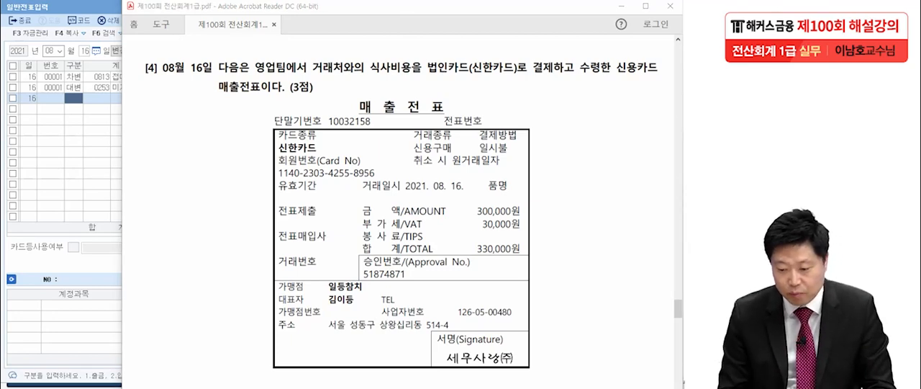
{"action": "left_click_drag", "start_coordinate": [354, 228], "coordinate": [530, 227]}
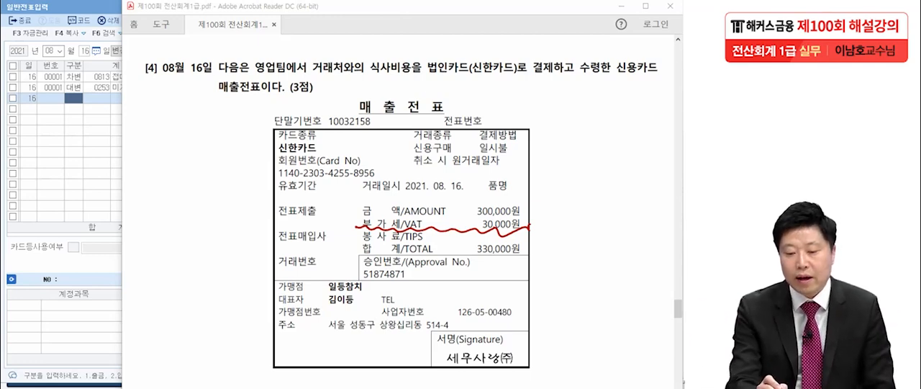
{"action": "left_click_drag", "start_coordinate": [307, 79], "coordinate": [415, 80]}
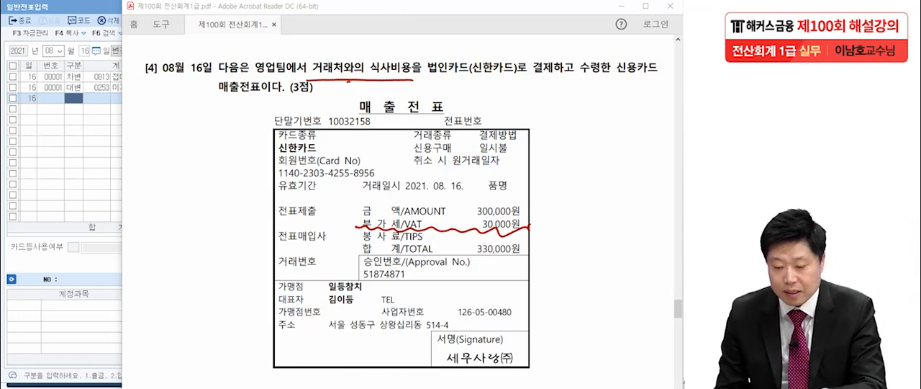
{"action": "left_click_drag", "start_coordinate": [299, 80], "coordinate": [413, 77]}
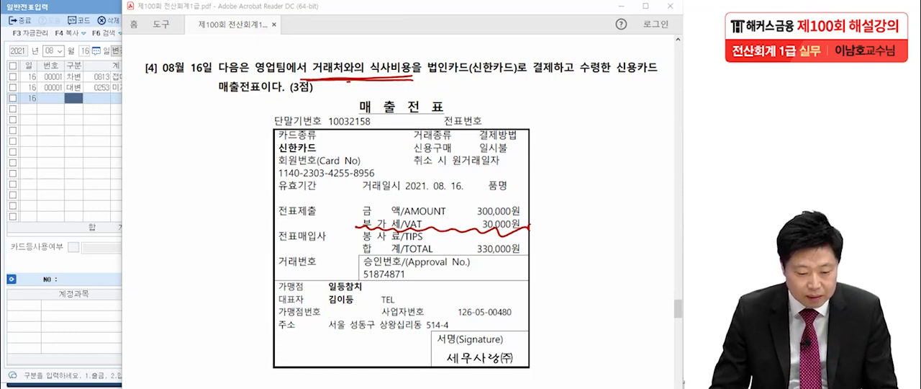
{"action": "key", "text": "Escape"}
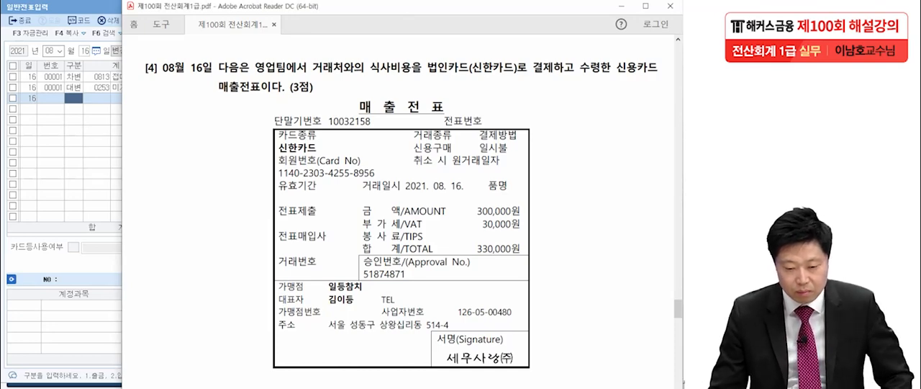
Step: Read question 5 and its August payslip in the exam PDF, marking the 생산부 department, total deductions and net pay
{"action": "scroll", "coordinate": [402, 216], "scroll_direction": "down", "scroll_amount": 10}
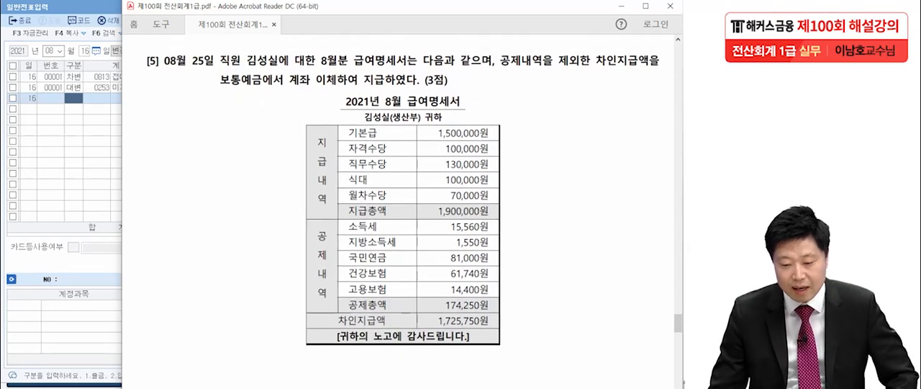
{"action": "scroll", "coordinate": [402, 216], "scroll_direction": "down", "scroll_amount": 1}
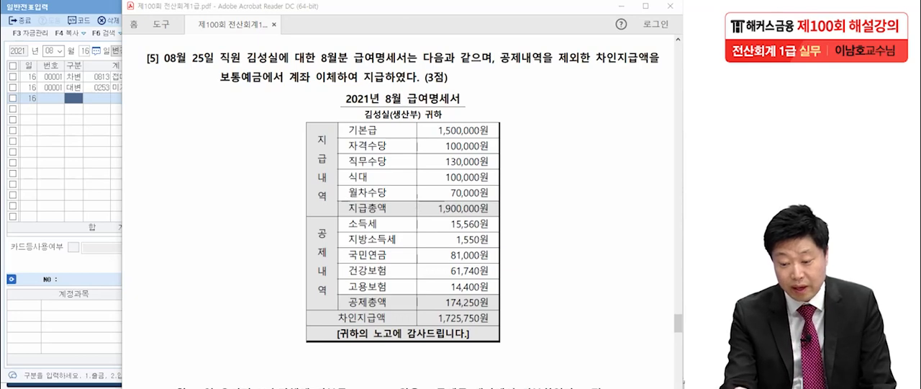
{"action": "left_click_drag", "start_coordinate": [392, 124], "coordinate": [424, 119]}
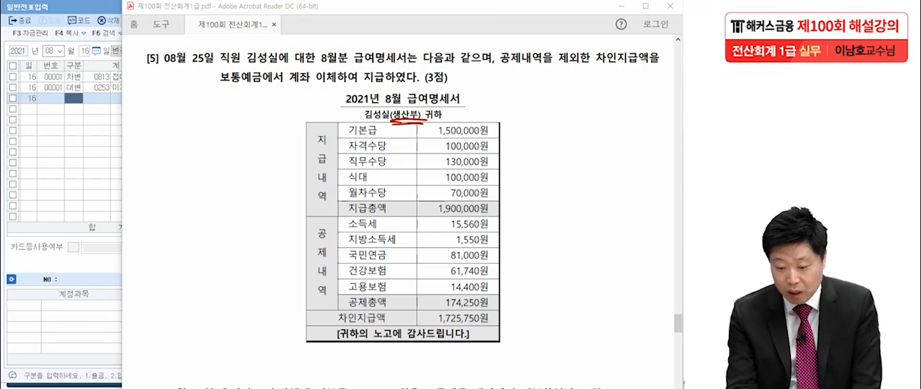
{"action": "mouse_move", "coordinate": [499, 309]}
{"action": "left_mouse_down"}
{"action": "mouse_move", "coordinate": [475, 292]}
{"action": "mouse_move", "coordinate": [509, 315]}
{"action": "mouse_move", "coordinate": [424, 317]}
{"action": "mouse_move", "coordinate": [506, 344]}
{"action": "left_mouse_up"}
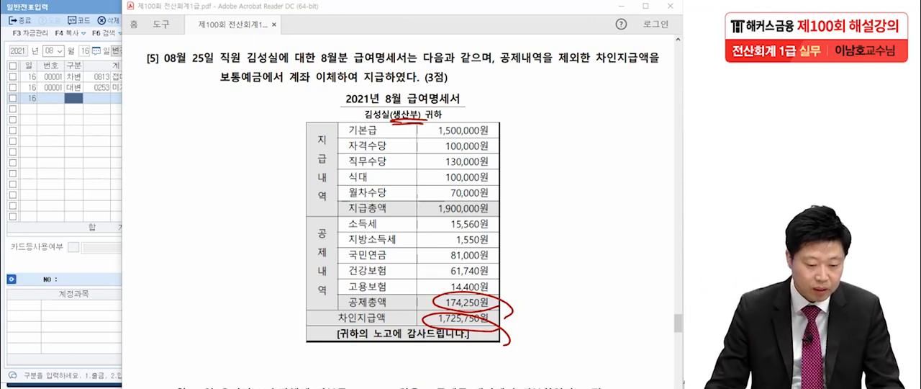
{"action": "key", "text": "Escape"}
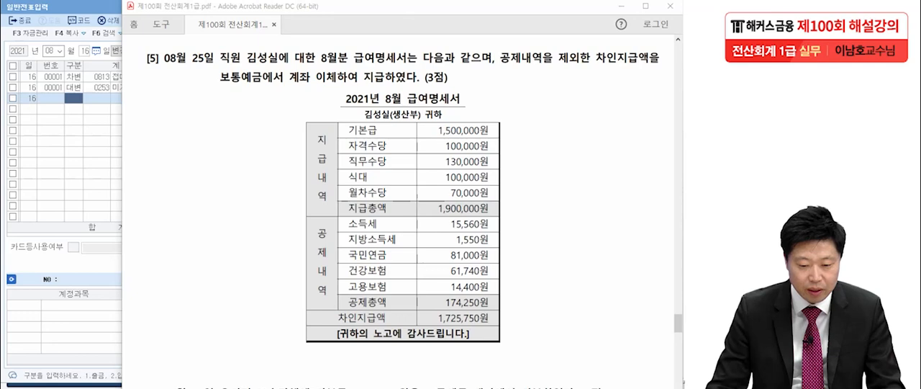
Step: Switch back to KcLep and set the voucher date to August 25
{"action": "key", "text": "alt+Tab"}
{"action": "key", "text": "Escape"}
{"action": "type", "text": "25"}
{"action": "key", "text": "Return"}
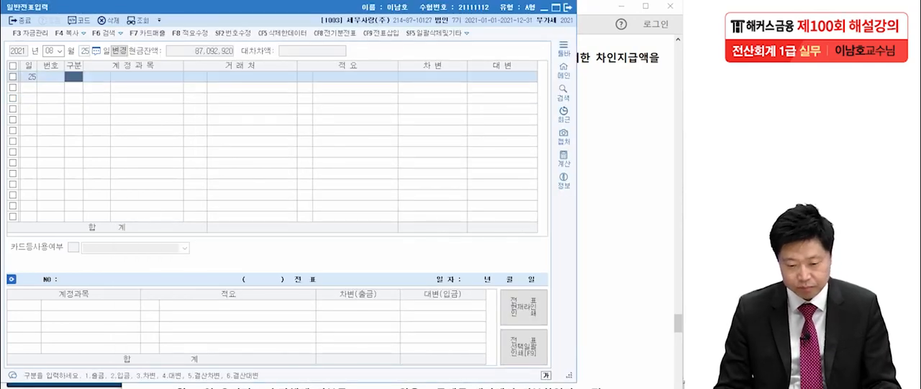
Step: Enter a debit line for manufacturing-cost account 0504 임금 with an amount of 1,900,000
{"action": "type", "text": "3"}
{"action": "key", "text": "Return"}
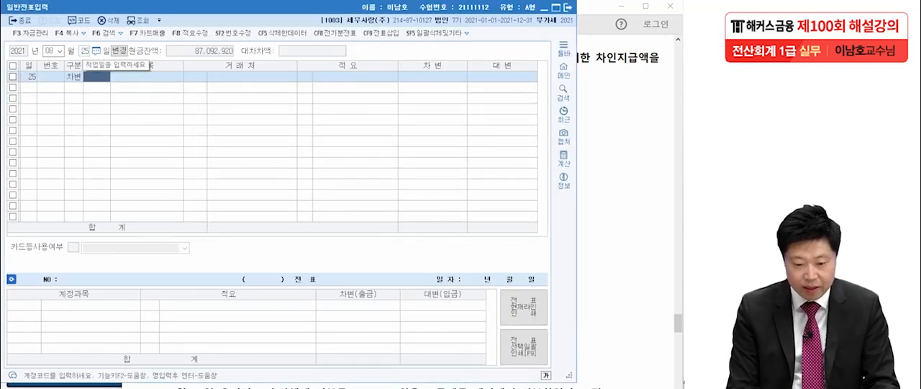
{"action": "type", "text": "임금"}
{"action": "key", "text": "Return"}
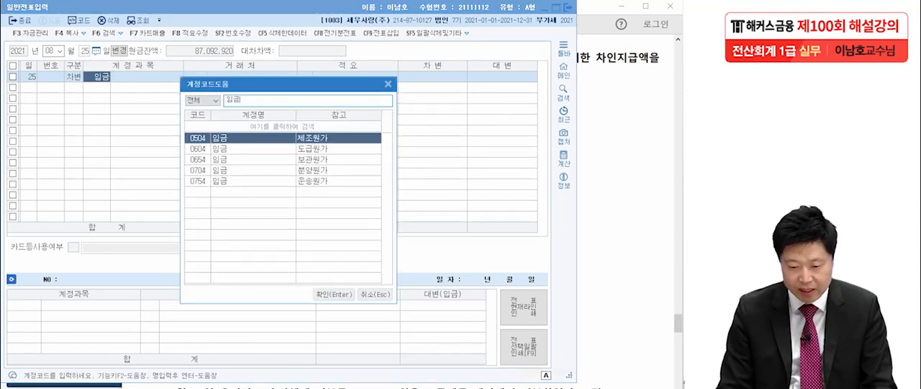
{"action": "key", "text": "Return"}
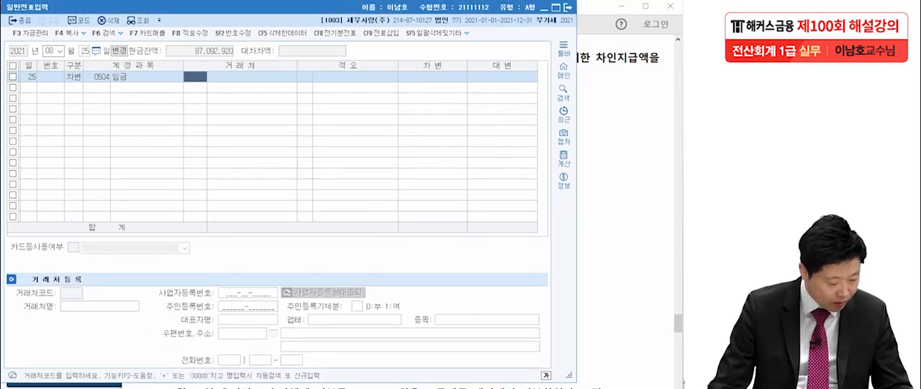
{"action": "key", "text": "Return"}
{"action": "key", "text": "Return"}
{"action": "key", "text": "Return"}
{"action": "type", "text": "1900000"}
{"action": "key", "text": "Return"}
Step: Add a credit line for account 0254 예수금 with an amount of 174,250
{"action": "type", "text": "4"}
{"action": "key", "text": "Return"}
{"action": "type", "text": "예수"}
{"action": "key", "text": "Return"}
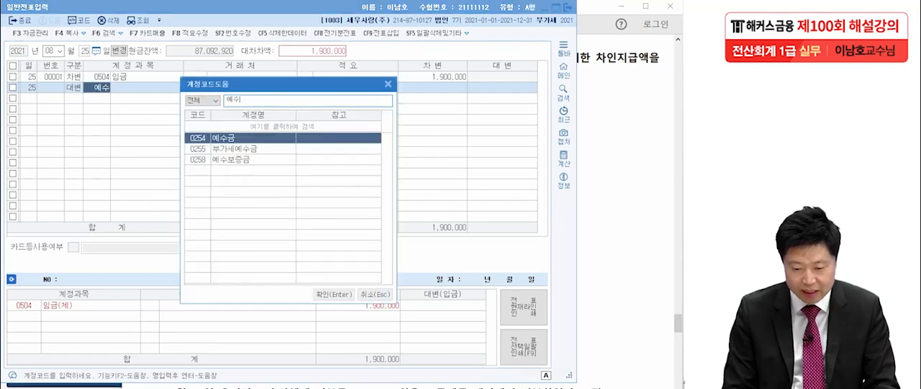
{"action": "key", "text": "Return"}
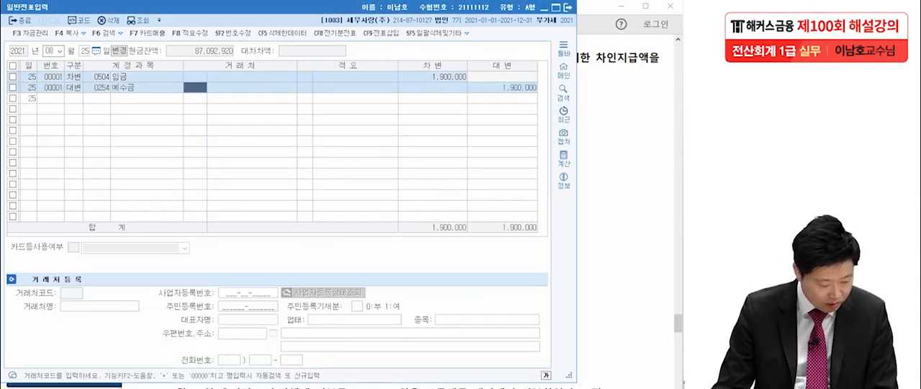
{"action": "key", "text": "Return"}
{"action": "key", "text": "Return"}
{"action": "type", "text": "17"}
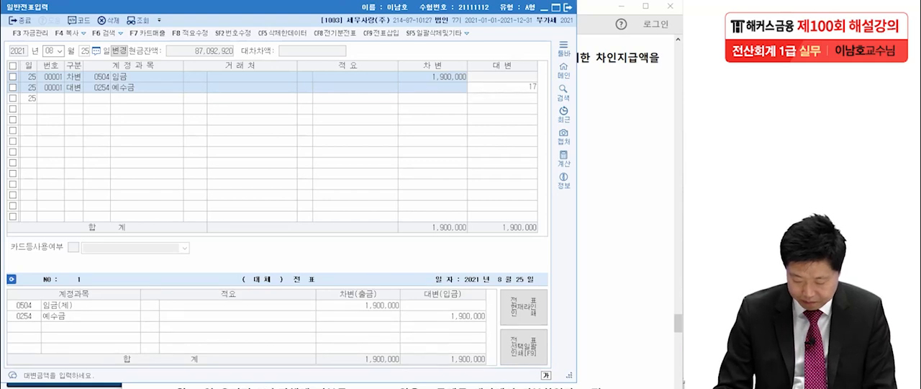
{"action": "type", "text": "4,250"}
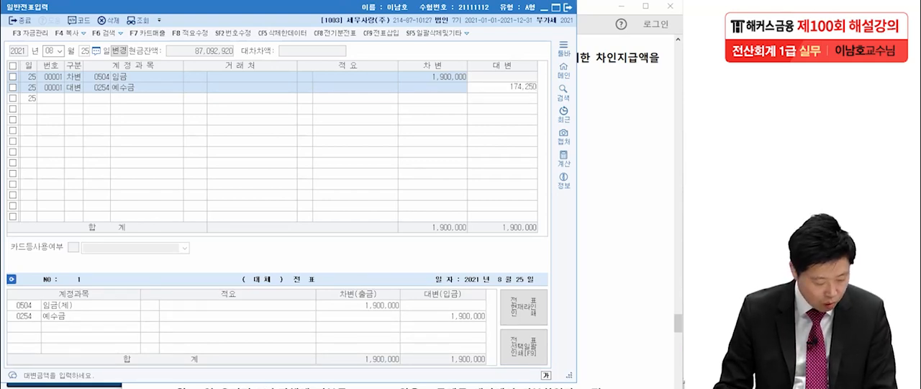
{"action": "key", "text": "Return"}
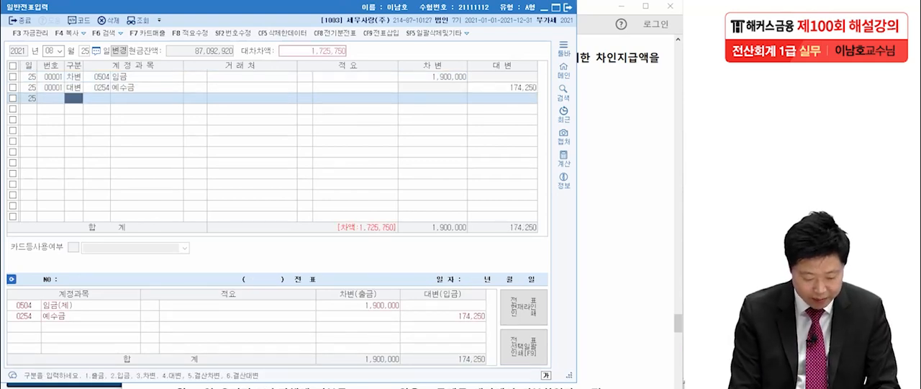
Step: Add a credit line for account 0103 보통예금 with the remaining 1,725,750
{"action": "type", "text": "4"}
{"action": "type", "text": "보통"}
{"action": "key", "text": "Return"}
{"action": "key", "text": "Return"}
{"action": "key", "text": "Return"}
{"action": "key", "text": "Return"}
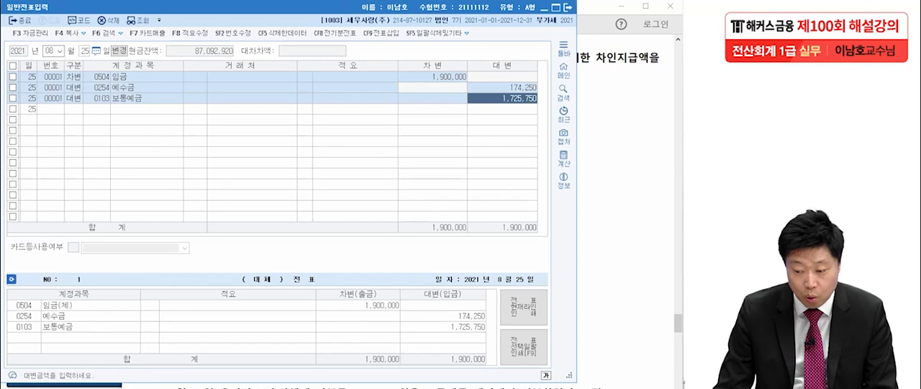
Step: Check the August 25 voucher against the payslip in the exam PDF, and read question 6 about the September 17 donation
{"action": "key", "text": "alt+Tab"}
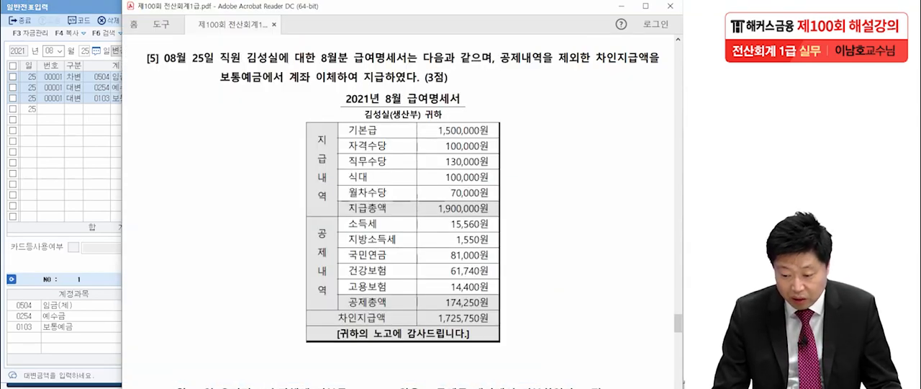
{"action": "key", "text": "alt+Tab"}
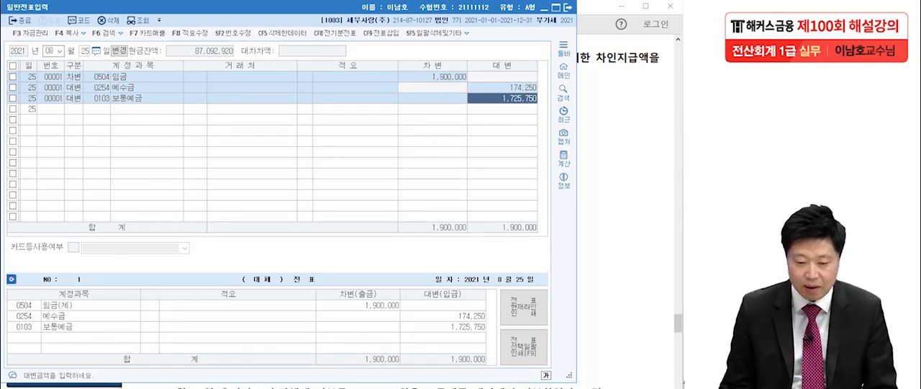
{"action": "key", "text": "alt+Tab"}
{"action": "scroll", "coordinate": [398, 211], "scroll_direction": "down", "scroll_amount": 10}
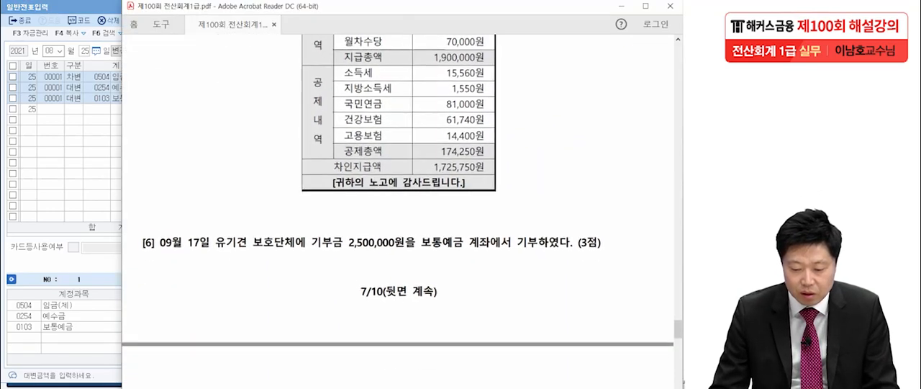
{"action": "scroll", "coordinate": [398, 211], "scroll_direction": "up", "scroll_amount": 1}
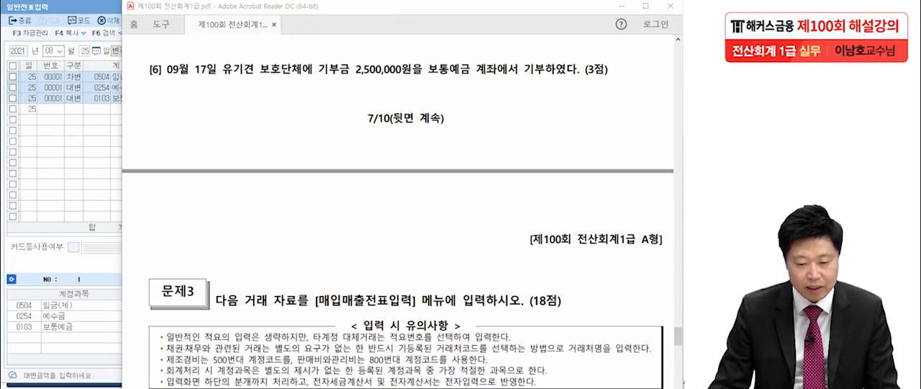
Step: Switch back to KcLep and set the voucher date to September 17
{"action": "key", "text": "alt+Tab"}
{"action": "left_click", "coordinate": [50, 51]}
{"action": "type", "text": "0917"}
{"action": "key", "text": "Return"}
Step: Enter a debit line for account 0953 기부금 with an amount of 2,500,000
{"action": "key", "text": "Return"}
{"action": "type", "text": "3"}
{"action": "key", "text": "Return"}
{"action": "type", "text": "기부"}
{"action": "key", "text": "Return"}
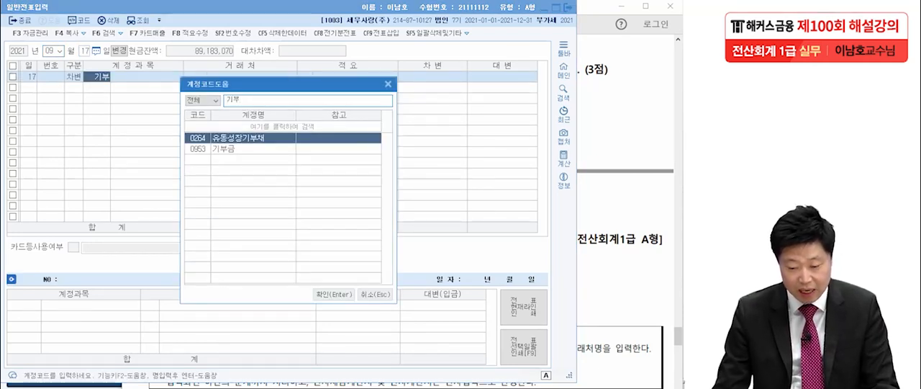
{"action": "key", "text": "Down"}
{"action": "key", "text": "Return"}
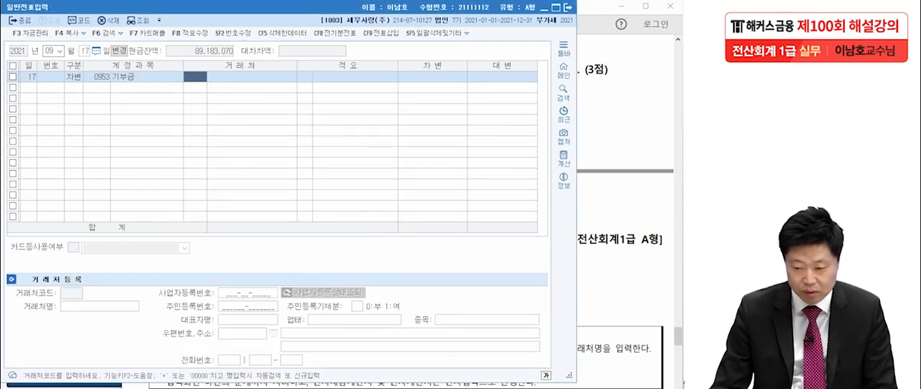
{"action": "key", "text": "Return"}
{"action": "key", "text": "Return"}
{"action": "key", "text": "Return"}
{"action": "type", "text": "2500000"}
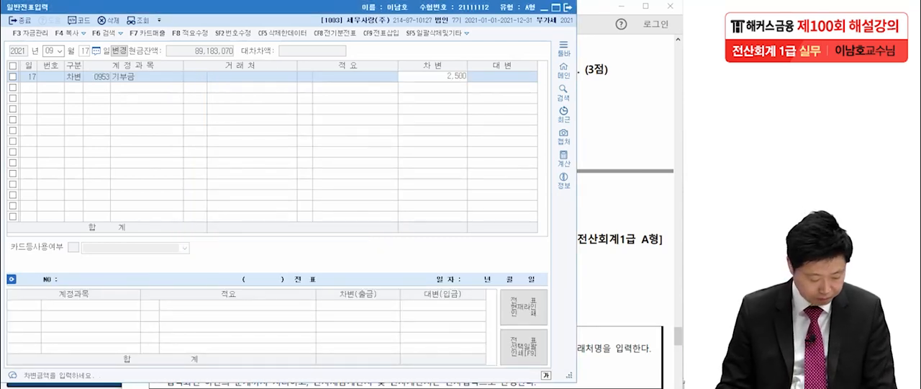
{"action": "key", "text": "Return"}
Step: Add a credit line for account 0103 보통예금 with 2,500,000, and close 일반전표입력
{"action": "type", "text": "4"}
{"action": "key", "text": "Return"}
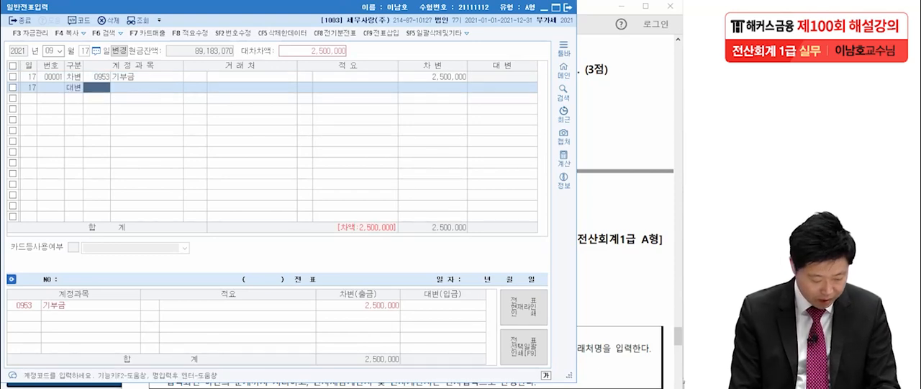
{"action": "type", "text": "보통"}
{"action": "key", "text": "Return"}
{"action": "key", "text": "Return"}
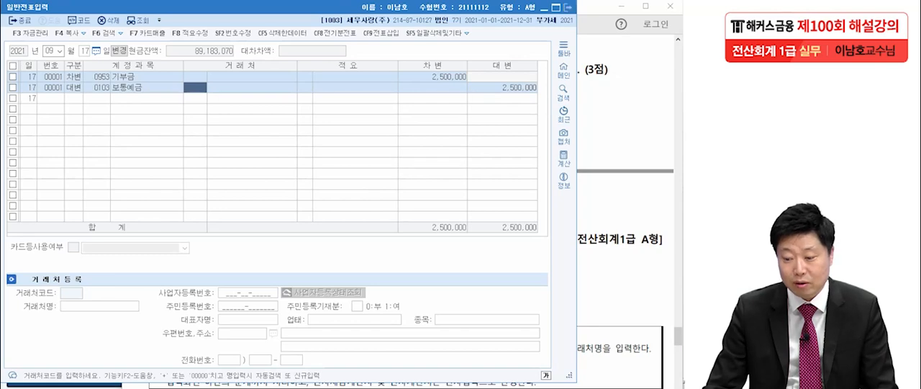
{"action": "key", "text": "Escape"}
Step: Read 문제3 question 1 in the exam PDF, marking the product sale, the 전자세금계산서 title and the tax amount, and note type 11
{"action": "scroll", "coordinate": [403, 216], "scroll_direction": "down", "scroll_amount": 5}
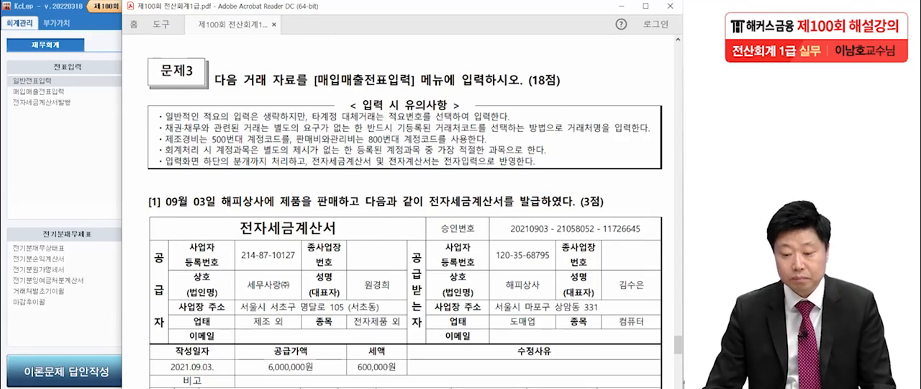
{"action": "scroll", "coordinate": [403, 216], "scroll_direction": "down", "scroll_amount": 4}
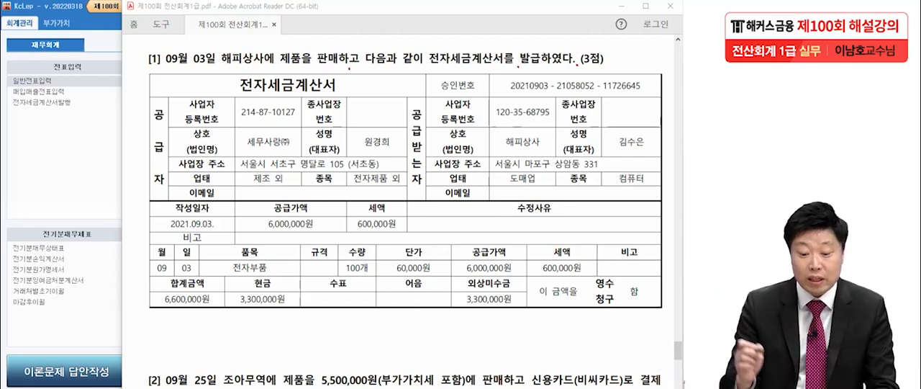
{"action": "mouse_move", "coordinate": [171, 57]}
{"action": "left_mouse_down"}
{"action": "mouse_move", "coordinate": [164, 43]}
{"action": "mouse_move", "coordinate": [160, 70]}
{"action": "left_mouse_up"}
{"action": "mouse_move", "coordinate": [131, 37]}
{"action": "left_mouse_down"}
{"action": "mouse_move", "coordinate": [81, 61]}
{"action": "mouse_move", "coordinate": [105, 93]}
{"action": "mouse_move", "coordinate": [130, 37]}
{"action": "left_mouse_up"}
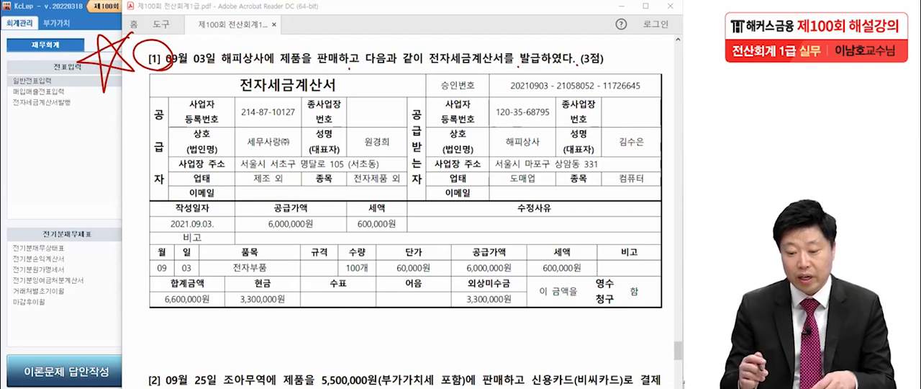
{"action": "left_click_drag", "start_coordinate": [275, 73], "coordinate": [348, 70]}
{"action": "left_click_drag", "start_coordinate": [344, 229], "coordinate": [407, 230]}
{"action": "left_click_drag", "start_coordinate": [241, 93], "coordinate": [352, 94]}
{"action": "mouse_move", "coordinate": [49, 125]}
{"action": "left_mouse_down"}
{"action": "mouse_move", "coordinate": [47, 159]}
{"action": "mouse_move", "coordinate": [66, 159]}
{"action": "left_mouse_up"}
{"action": "mouse_move", "coordinate": [59, 105]}
{"action": "left_mouse_down"}
{"action": "mouse_move", "coordinate": [50, 186]}
{"action": "mouse_move", "coordinate": [92, 108]}
{"action": "left_mouse_up"}
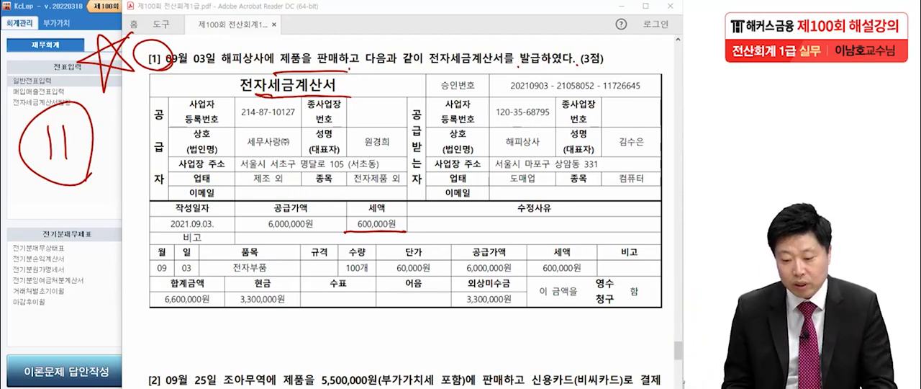
Step: Mark the supply amount, the total, and the 현금 and 외상미수금 portions on the tax invoice
{"action": "left_click_drag", "start_coordinate": [258, 226], "coordinate": [308, 228]}
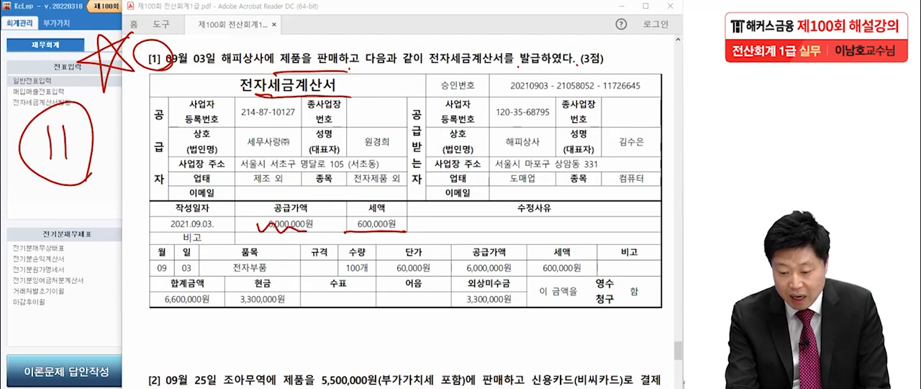
{"action": "mouse_move", "coordinate": [213, 309]}
{"action": "left_mouse_down"}
{"action": "mouse_move", "coordinate": [195, 288]}
{"action": "mouse_move", "coordinate": [216, 304]}
{"action": "left_mouse_up"}
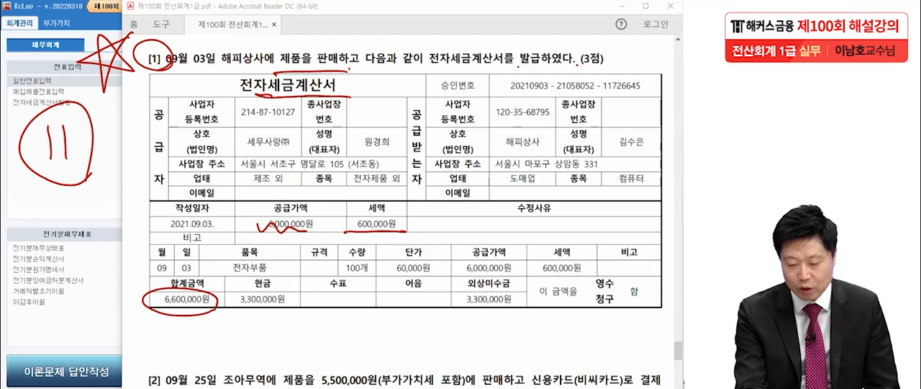
{"action": "left_click_drag", "start_coordinate": [228, 272], "coordinate": [229, 334]}
{"action": "mouse_move", "coordinate": [229, 276]}
{"action": "left_mouse_down"}
{"action": "mouse_move", "coordinate": [252, 275]}
{"action": "mouse_move", "coordinate": [304, 302]}
{"action": "mouse_move", "coordinate": [195, 328]}
{"action": "left_mouse_up"}
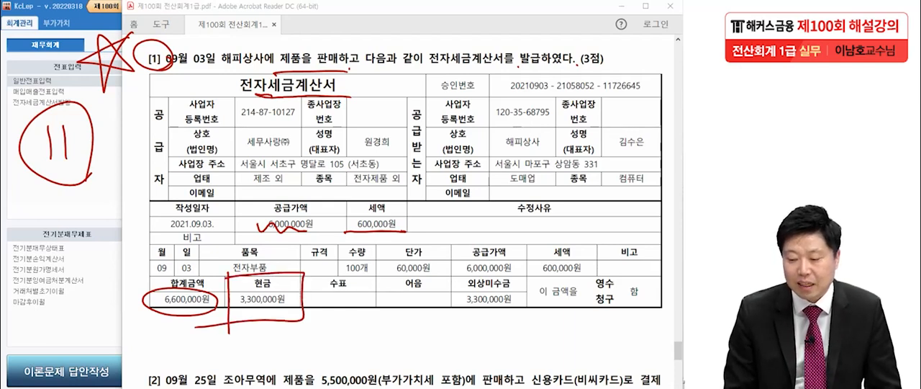
{"action": "mouse_move", "coordinate": [461, 267]}
{"action": "left_mouse_down"}
{"action": "mouse_move", "coordinate": [463, 331]}
{"action": "mouse_move", "coordinate": [432, 335]}
{"action": "left_mouse_up"}
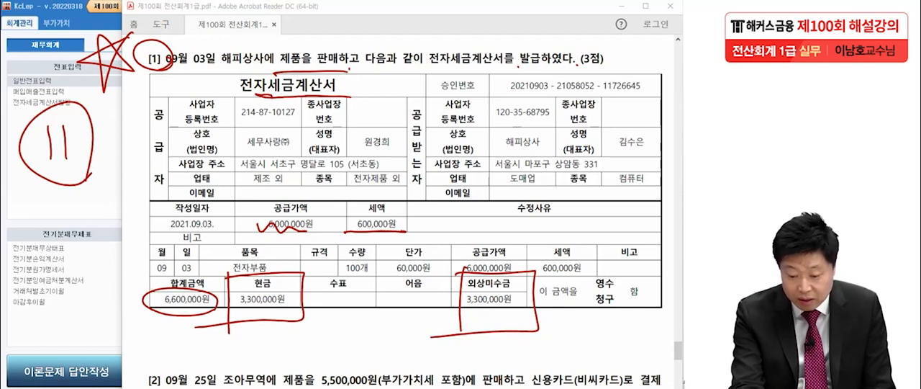
Step: Mark the item, quantity, unit price, buyer 해피상사 and the word 전자 on the tax invoice, and clear all the markings
{"action": "mouse_move", "coordinate": [248, 232]}
{"action": "left_mouse_down"}
{"action": "mouse_move", "coordinate": [213, 272]}
{"action": "mouse_move", "coordinate": [268, 241]}
{"action": "left_mouse_up"}
{"action": "left_click_drag", "start_coordinate": [354, 233], "coordinate": [360, 235]}
{"action": "mouse_move", "coordinate": [422, 283]}
{"action": "left_mouse_down"}
{"action": "mouse_move", "coordinate": [432, 231]}
{"action": "mouse_move", "coordinate": [425, 284]}
{"action": "left_mouse_up"}
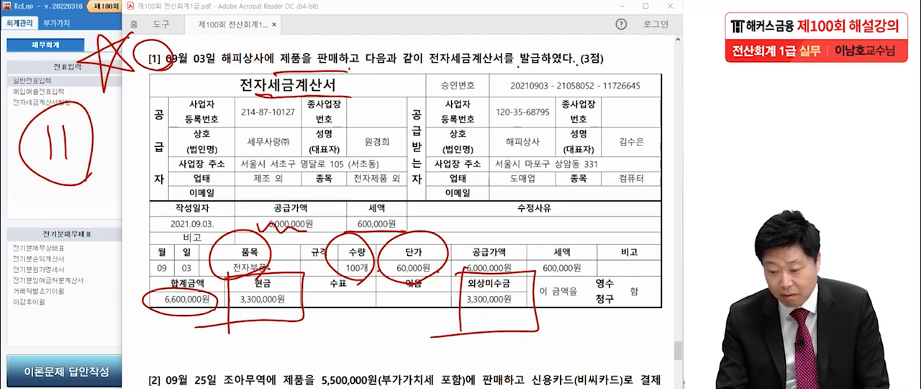
{"action": "left_click_drag", "start_coordinate": [493, 153], "coordinate": [547, 164]}
{"action": "mouse_move", "coordinate": [487, 156]}
{"action": "left_mouse_down"}
{"action": "mouse_move", "coordinate": [568, 155]}
{"action": "mouse_move", "coordinate": [540, 149]}
{"action": "mouse_move", "coordinate": [554, 149]}
{"action": "left_mouse_up"}
{"action": "mouse_move", "coordinate": [499, 132]}
{"action": "left_mouse_down"}
{"action": "mouse_move", "coordinate": [499, 153]}
{"action": "mouse_move", "coordinate": [551, 150]}
{"action": "left_mouse_up"}
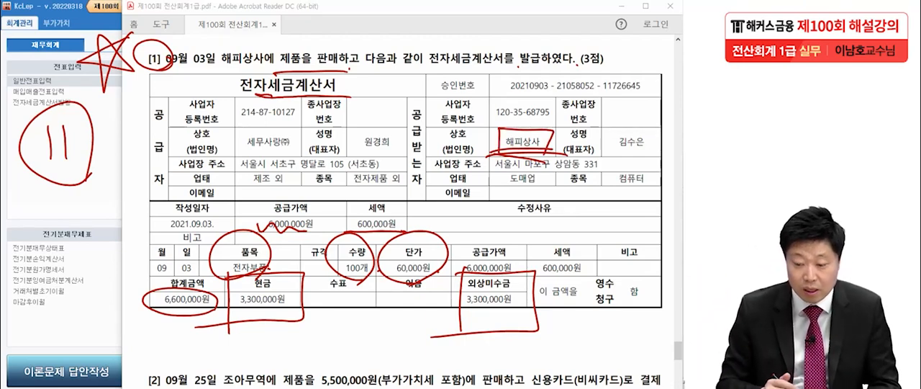
{"action": "left_click_drag", "start_coordinate": [261, 71], "coordinate": [248, 119]}
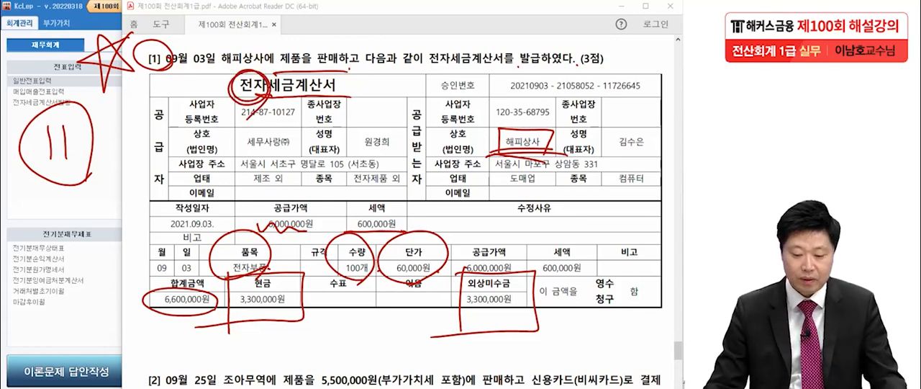
{"action": "key", "text": "Escape"}
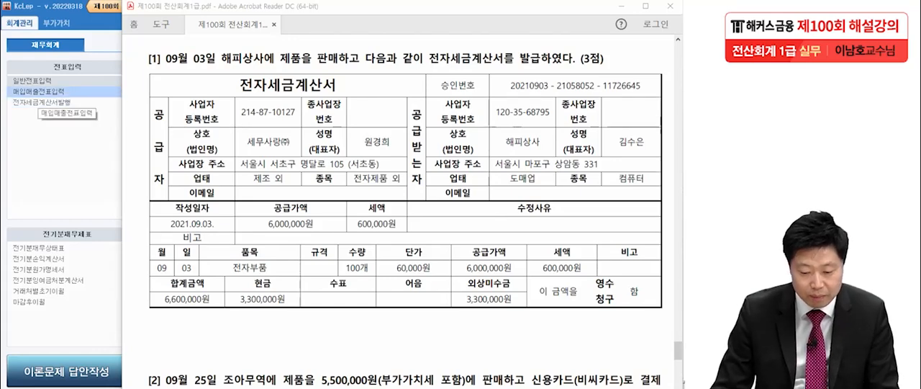
Step: Open 매입매출전표입력 in KcLep, recheck the tax invoice in the exam PDF and set the voucher date to September 3
{"action": "left_click", "coordinate": [39, 92]}
{"action": "left_click", "coordinate": [39, 92]}
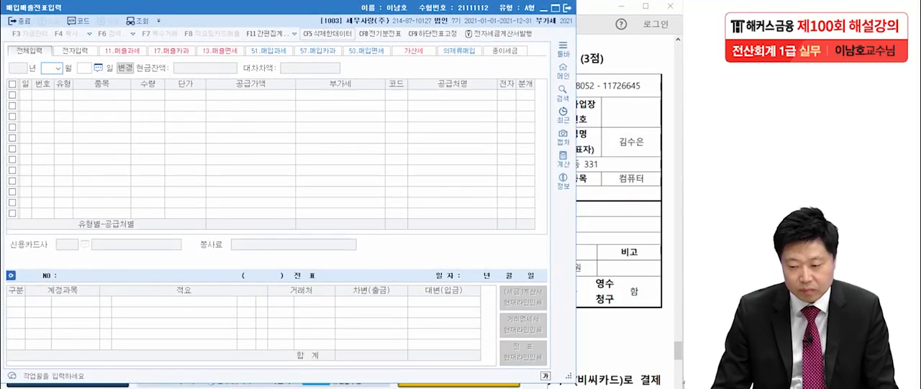
{"action": "key", "text": "alt+Tab"}
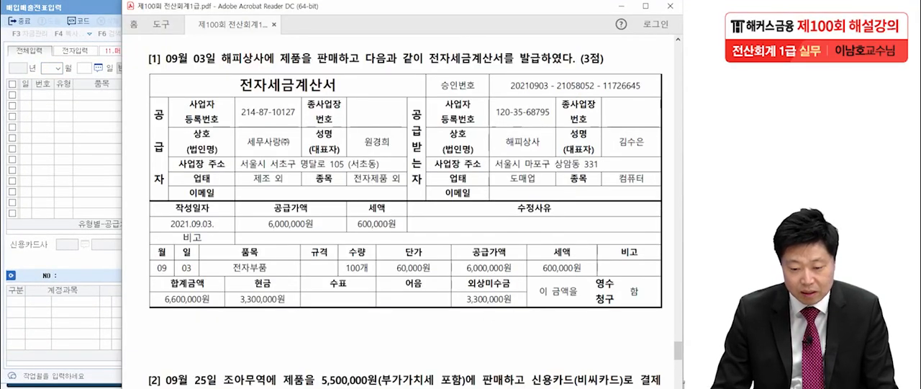
{"action": "key", "text": "alt+Tab"}
{"action": "type", "text": "093"}
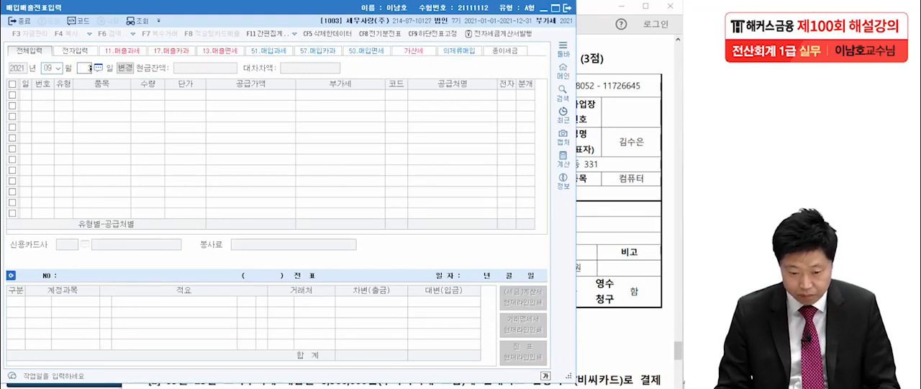
{"action": "key", "text": "Return"}
Step: Enter a type 11 (과세) sale for item 전자부품 with quantity 100 and unit price 60,000
{"action": "type", "text": "21"}
{"action": "key", "text": "Return"}
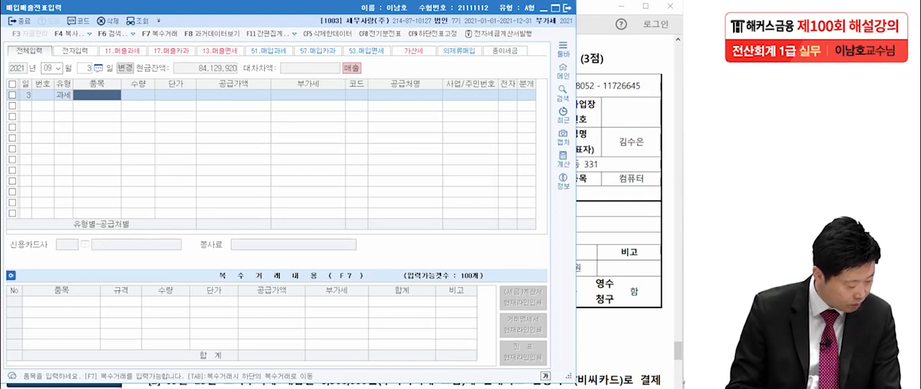
{"action": "type", "text": "전자부품"}
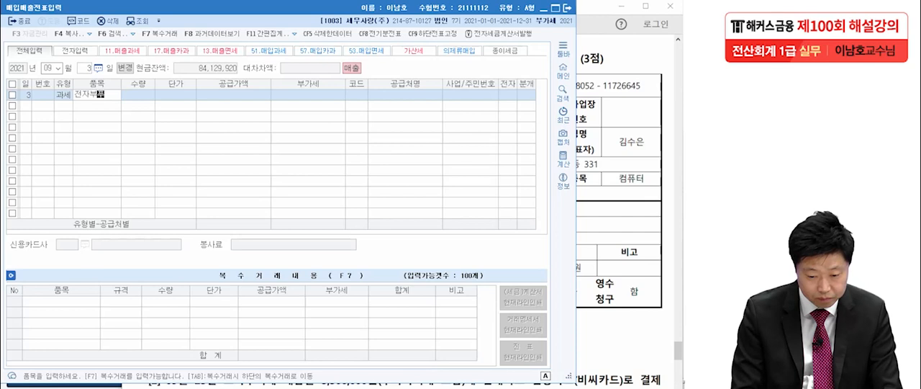
{"action": "key", "text": "Return"}
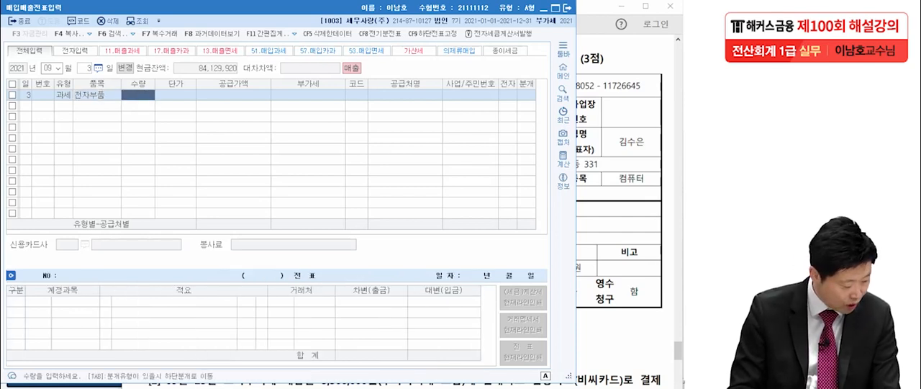
{"action": "type", "text": "100"}
{"action": "key", "text": "Return"}
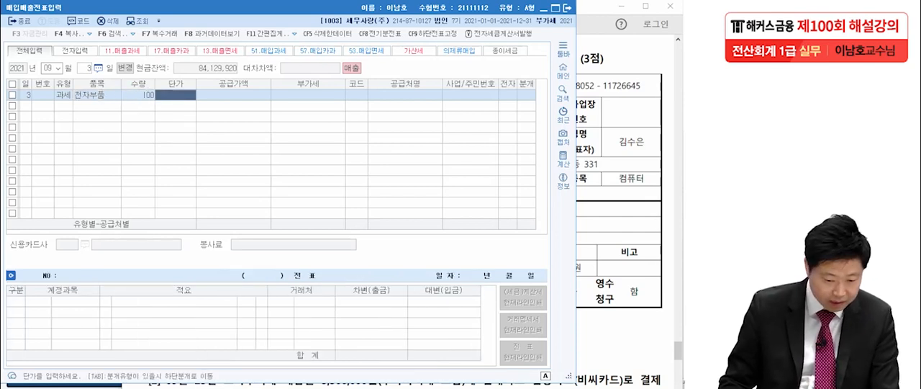
{"action": "type", "text": "600000"}
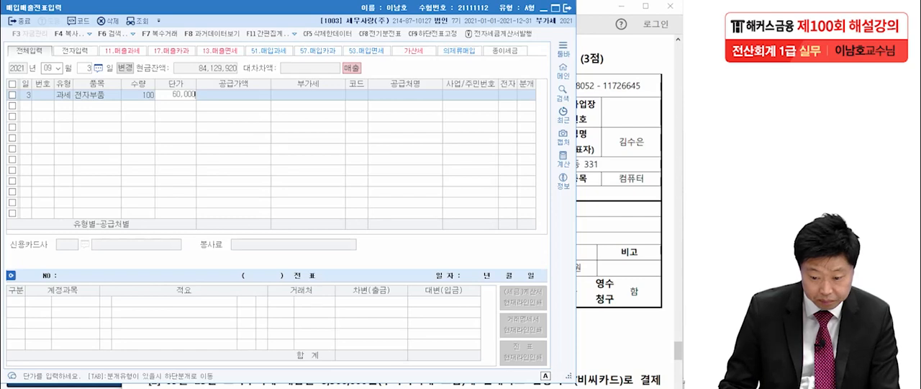
{"action": "key", "text": "Return"}
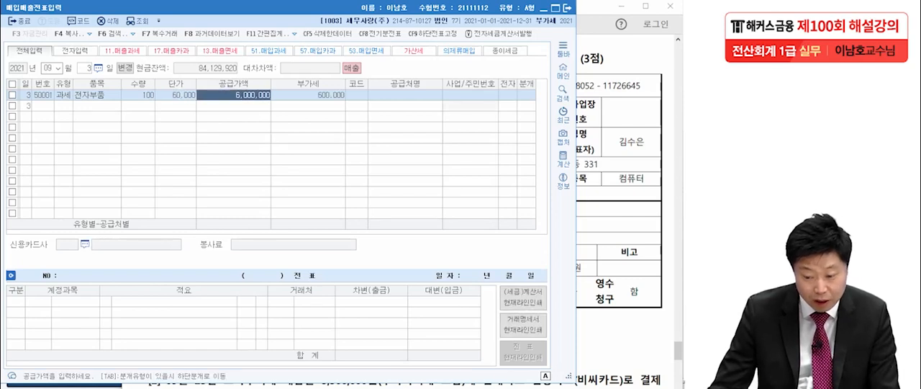
{"action": "key", "text": "Return"}
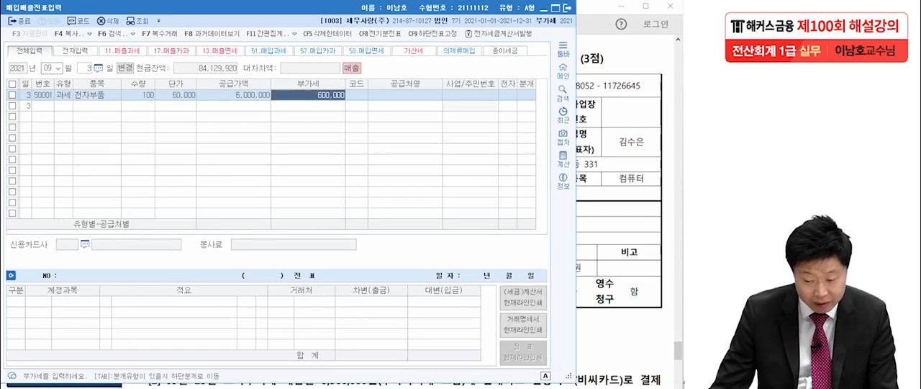
Step: Assign customer 해피상사 to the sale, mark it as an electronic tax invoice and set the journal type to 혼합
{"action": "key", "text": "Return"}
{"action": "type", "text": "해피"}
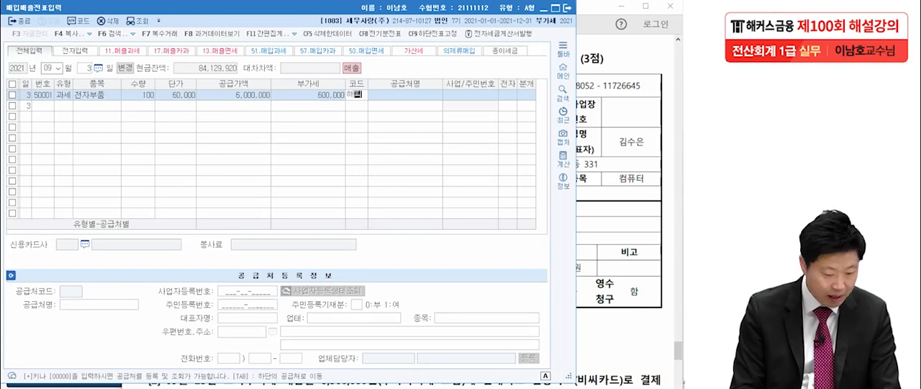
{"action": "key", "text": "Return"}
{"action": "key", "text": "Return"}
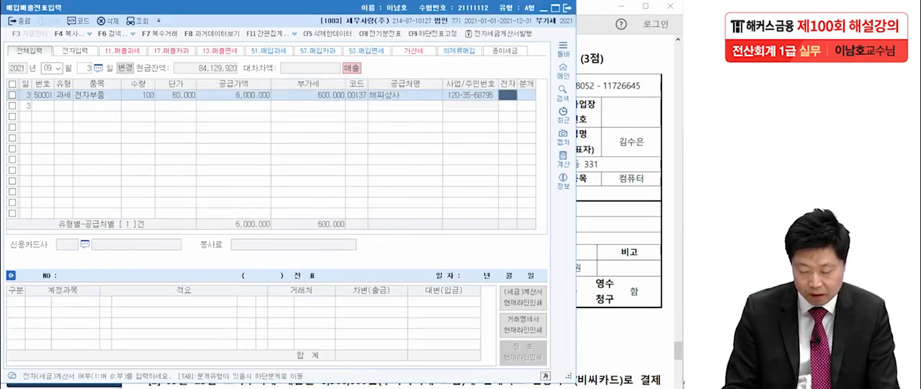
{"action": "type", "text": "1"}
{"action": "key", "text": "Return"}
{"action": "type", "text": "3"}
Step: Keep the two credit lines of the journal entry and add a debit line for 현금 of 3,300,000
{"action": "key", "text": "Return"}
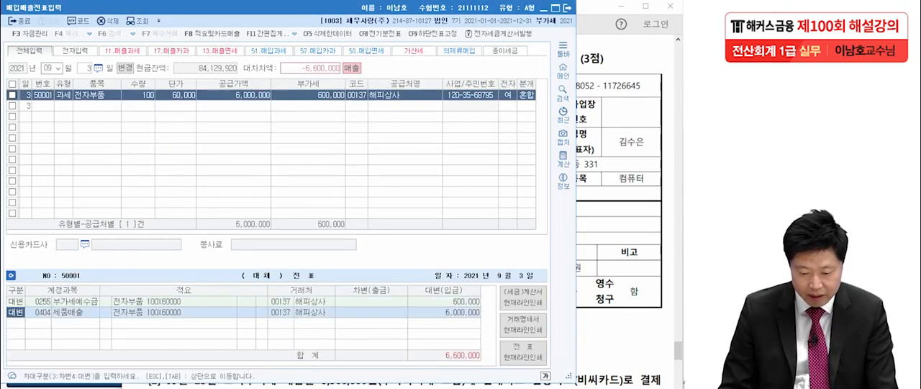
{"action": "key", "text": "Return"}
{"action": "key", "text": "Return"}
{"action": "key", "text": "Return"}
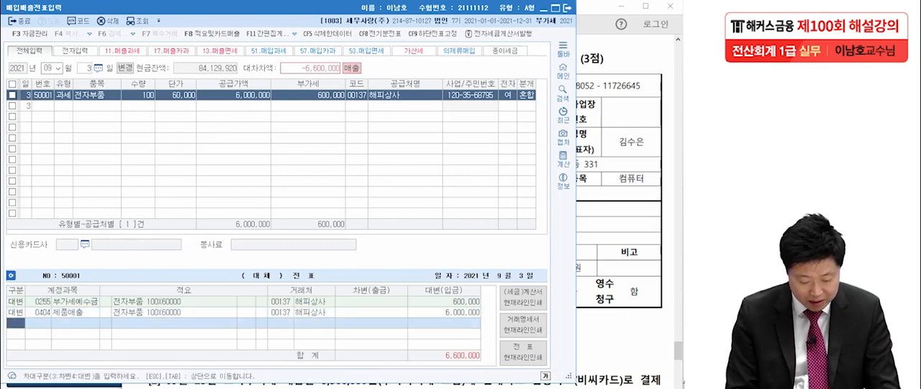
{"action": "type", "text": "현금"}
{"action": "key", "text": "Return"}
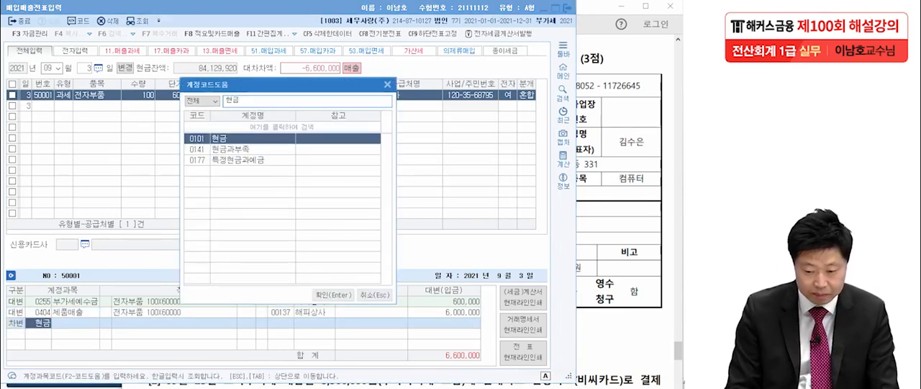
{"action": "key", "text": "Return"}
{"action": "type", "text": "3300000"}
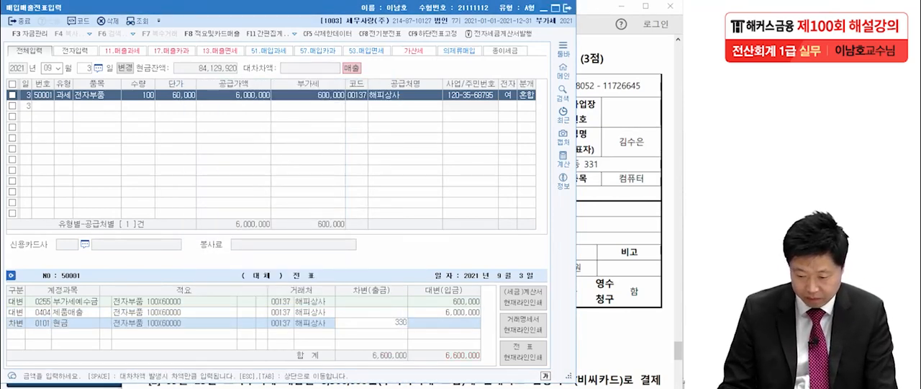
{"action": "key", "text": "Return"}
Step: Add a second debit line for 외상매출금 with the remaining 3,300,000
{"action": "type", "text": "300,00"}
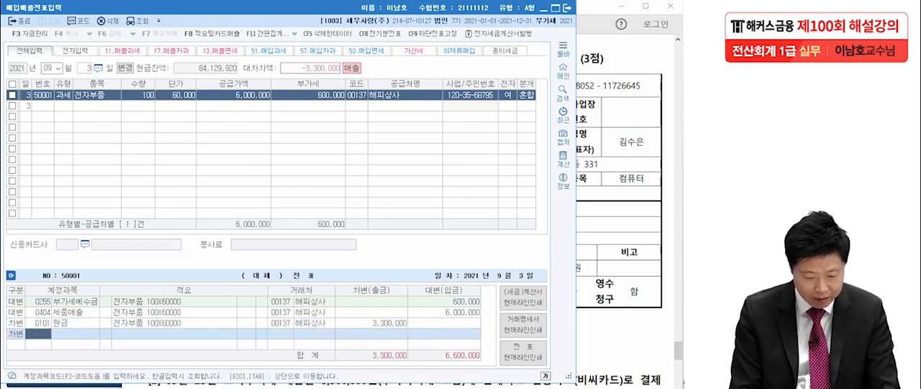
{"action": "type", "text": "0외사"}
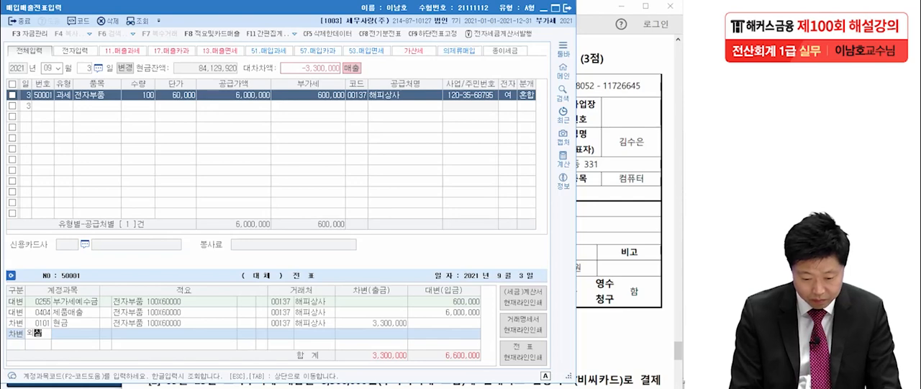
{"action": "type", "text": "ㅇ매"}
{"action": "key", "text": "Return"}
{"action": "key", "text": "Return"}
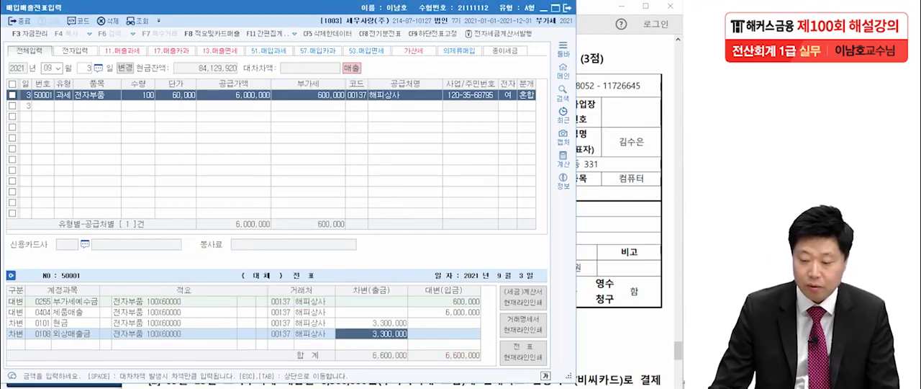
Step: Read 문제3 question 2 in the exam PDF, marking the VAT-inclusive 5,500,000원 and 신용카드(비씨카드), and note type 17
{"action": "key", "text": "alt+Tab"}
{"action": "scroll", "coordinate": [403, 209], "scroll_direction": "down", "scroll_amount": 5}
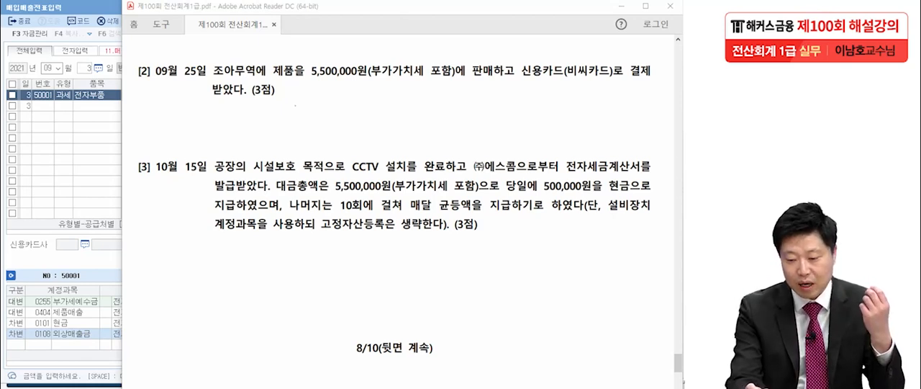
{"action": "left_click_drag", "start_coordinate": [303, 82], "coordinate": [453, 80]}
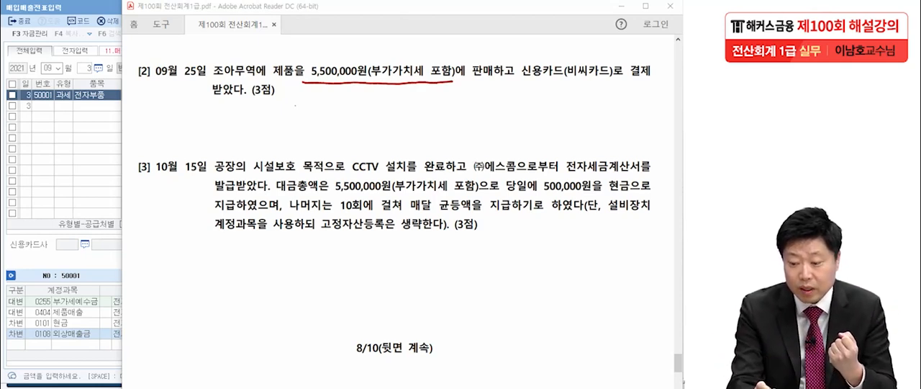
{"action": "left_click_drag", "start_coordinate": [368, 77], "coordinate": [457, 81]}
{"action": "left_click_drag", "start_coordinate": [517, 90], "coordinate": [607, 87]}
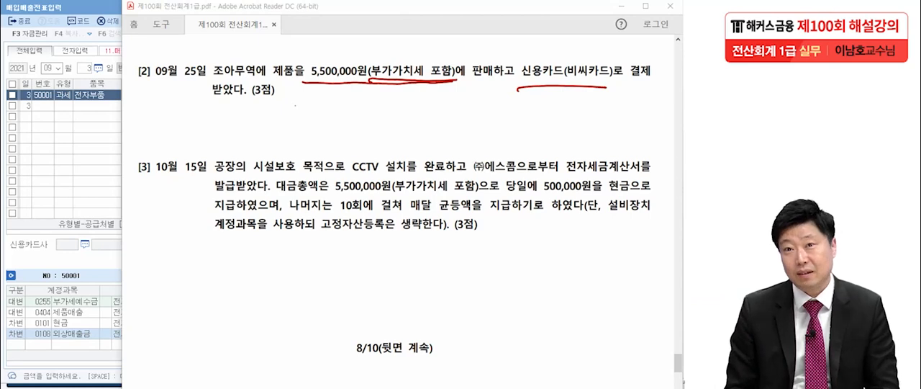
{"action": "left_click_drag", "start_coordinate": [65, 113], "coordinate": [64, 157]}
{"action": "mouse_move", "coordinate": [76, 129]}
{"action": "left_mouse_down"}
{"action": "mouse_move", "coordinate": [98, 110]}
{"action": "mouse_move", "coordinate": [83, 152]}
{"action": "left_mouse_up"}
{"action": "mouse_move", "coordinate": [109, 170]}
{"action": "left_mouse_down"}
{"action": "mouse_move", "coordinate": [43, 174]}
{"action": "mouse_move", "coordinate": [128, 128]}
{"action": "left_mouse_up"}
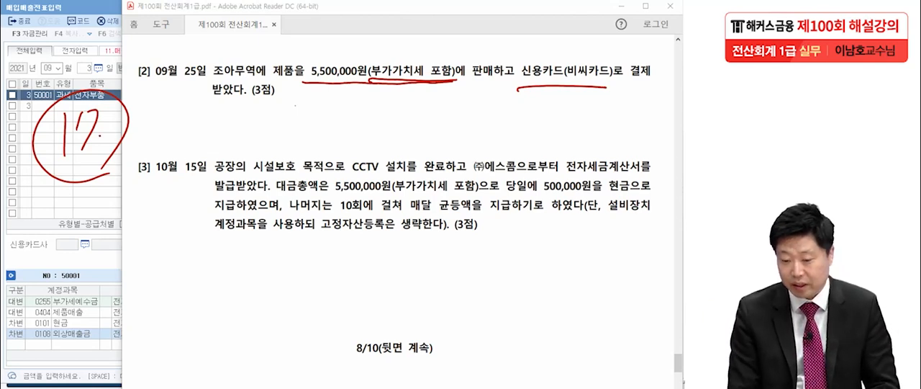
Step: Mark the product sale, the credit card payment, the buyer 조아무역 and 비씨카드 in question 2, and clear all the markings
{"action": "left_click_drag", "start_coordinate": [275, 79], "coordinate": [288, 80]}
{"action": "left_click_drag", "start_coordinate": [473, 83], "coordinate": [491, 83]}
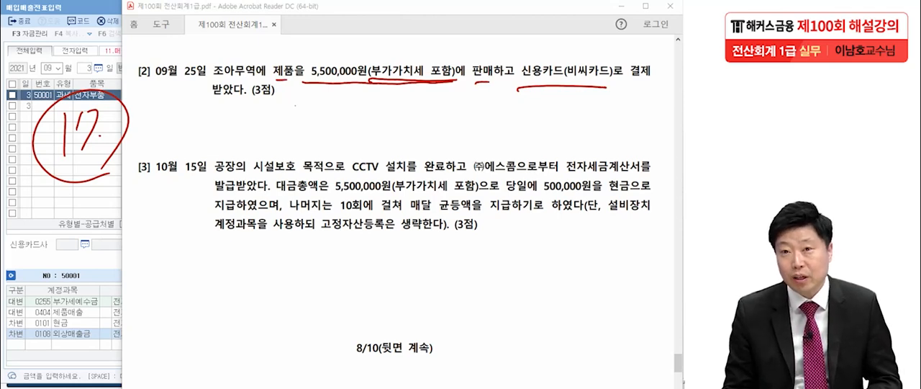
{"action": "left_click_drag", "start_coordinate": [520, 81], "coordinate": [616, 85]}
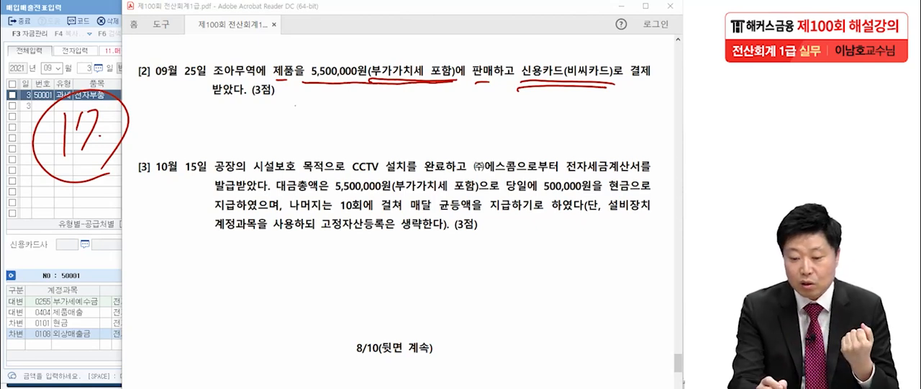
{"action": "left_click_drag", "start_coordinate": [203, 75], "coordinate": [256, 91]}
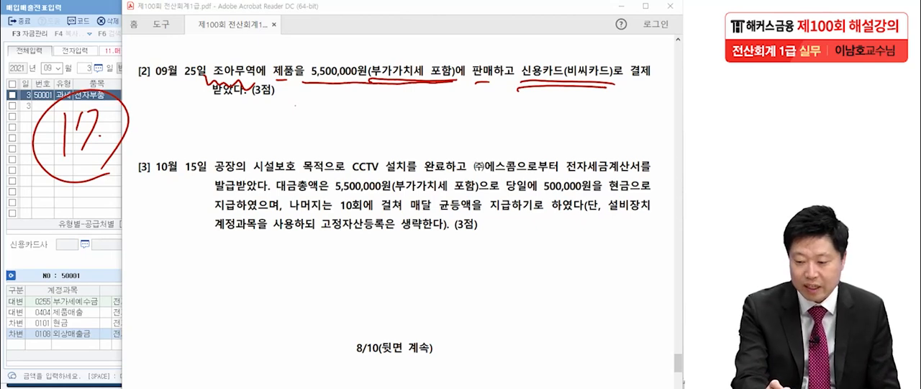
{"action": "mouse_move", "coordinate": [614, 84]}
{"action": "left_mouse_down"}
{"action": "mouse_move", "coordinate": [564, 82]}
{"action": "mouse_move", "coordinate": [616, 80]}
{"action": "left_mouse_up"}
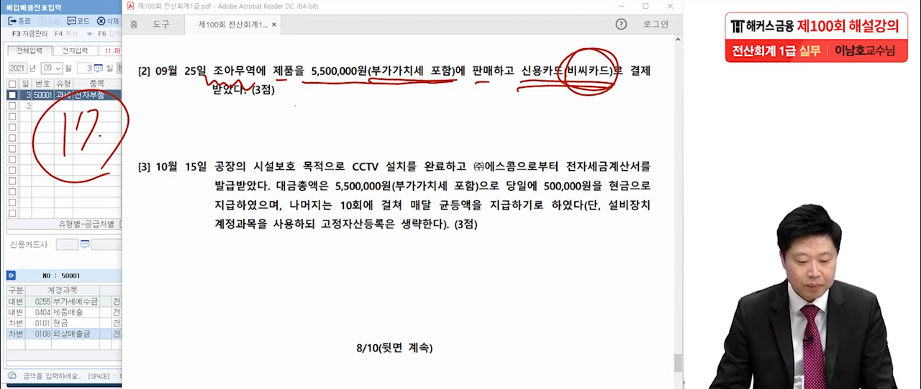
{"action": "key", "text": "Escape"}
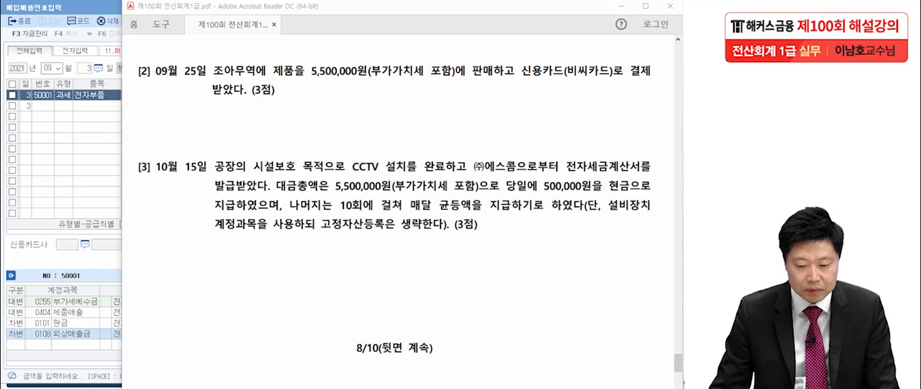
Step: Return to 매입매출전표입력 in KcLep, set the voucher date to September 25 and choose type 17 (카과)
{"action": "key", "text": "alt+Tab"}
{"action": "key", "text": "Escape"}
{"action": "key", "text": "Escape"}
{"action": "type", "text": "25"}
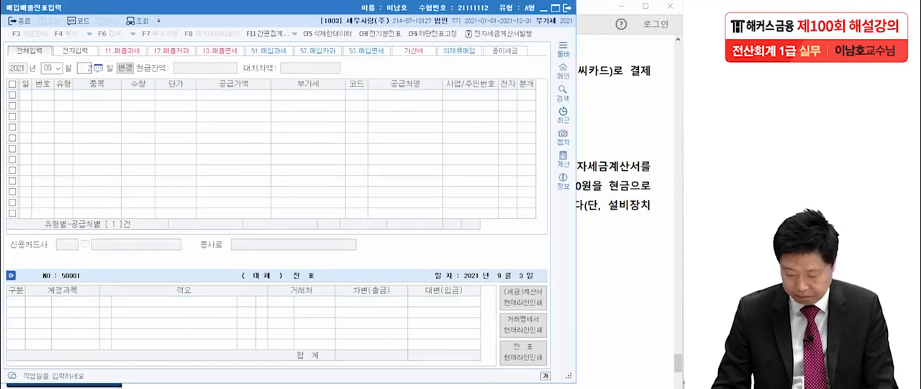
{"action": "key", "text": "Return"}
{"action": "type", "text": "17"}
{"action": "key", "text": "Return"}
{"action": "key", "text": "Return"}
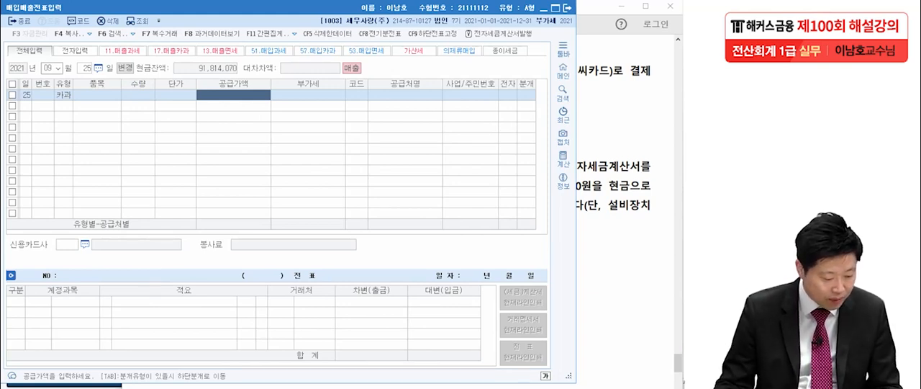
Step: Enter the VAT-inclusive amount 5,500,000 as the supply amount and check its split into supply value and VAT
{"action": "type", "text": "5500000"}
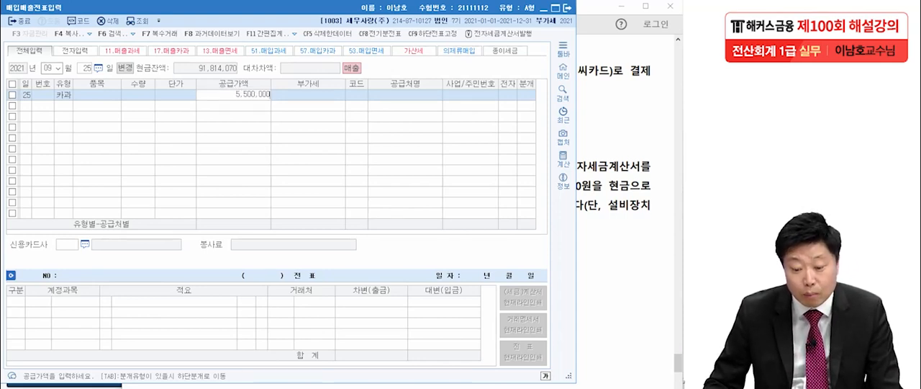
{"action": "key", "text": "Return"}
{"action": "key", "text": "Left"}
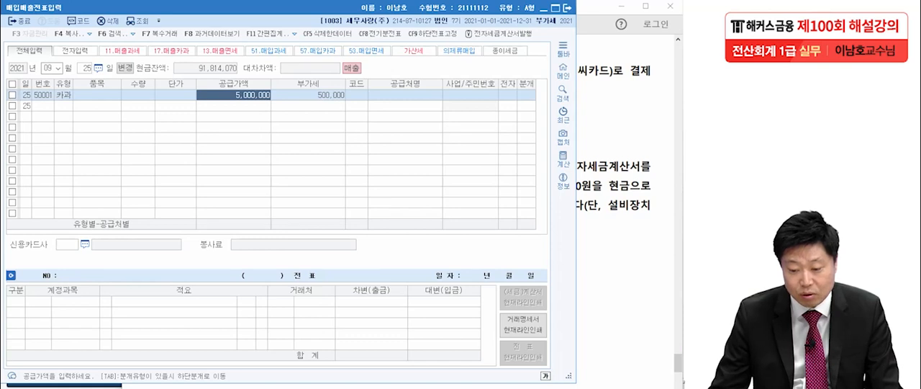
{"action": "key", "text": "Right"}
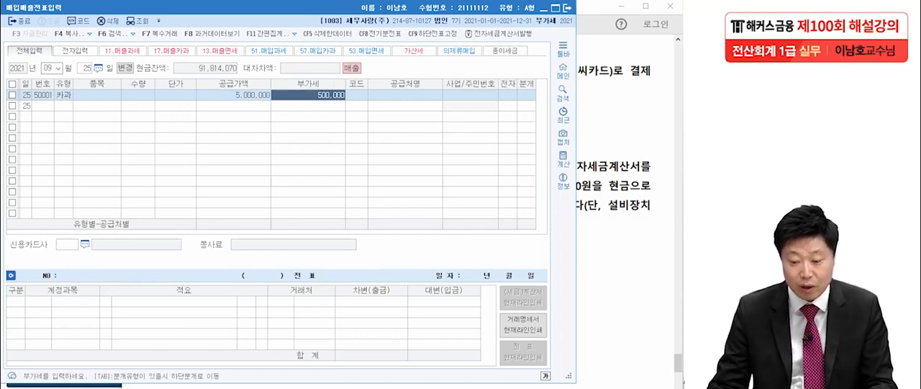
{"action": "key", "text": "Return"}
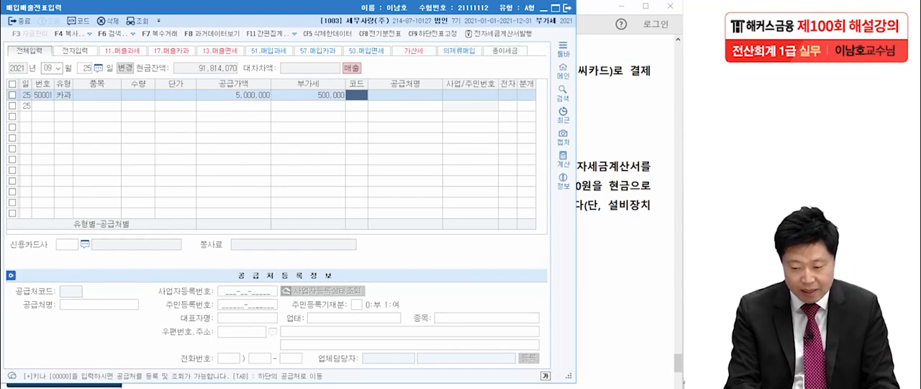
Step: Assign customer 조아무역 and card company 비씨카드 to the sale, and set the journal type to 혼합
{"action": "key", "text": "F2"}
{"action": "type", "text": "ㅈ"}
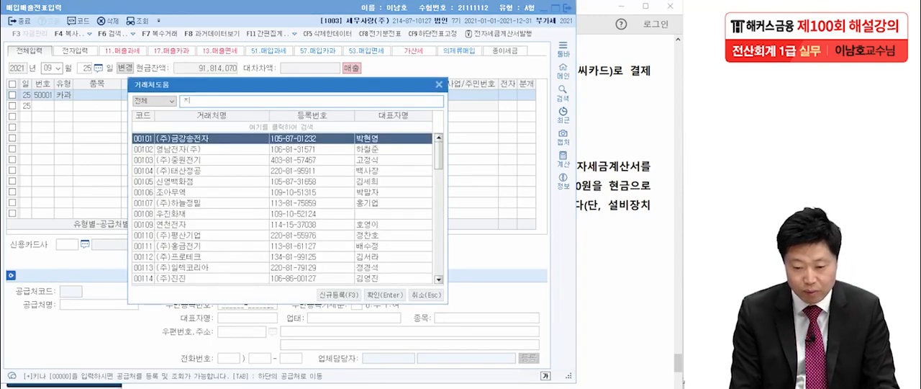
{"action": "type", "text": "ㅗ"}
{"action": "key", "text": "Return"}
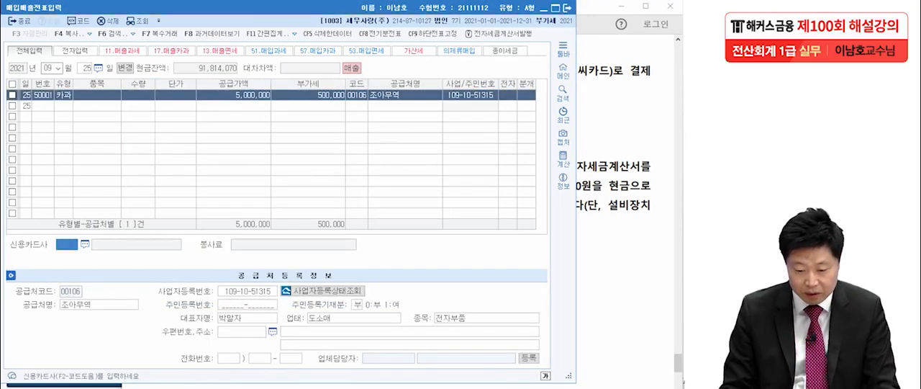
{"action": "key", "text": "F2"}
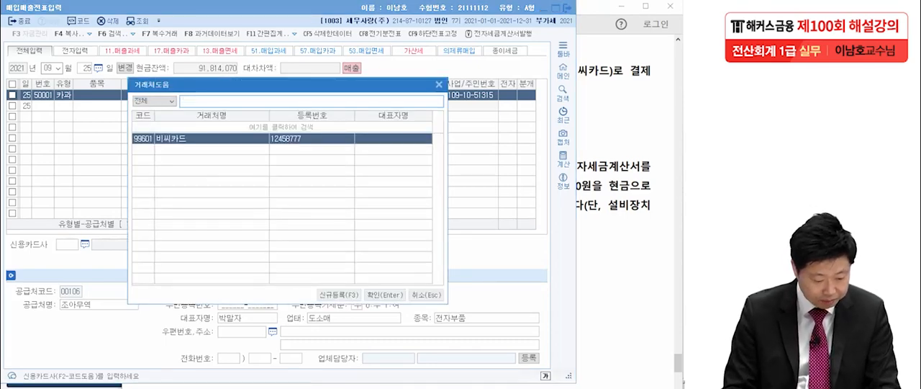
{"action": "key", "text": "Return"}
{"action": "type", "text": "3"}
{"action": "key", "text": "Return"}
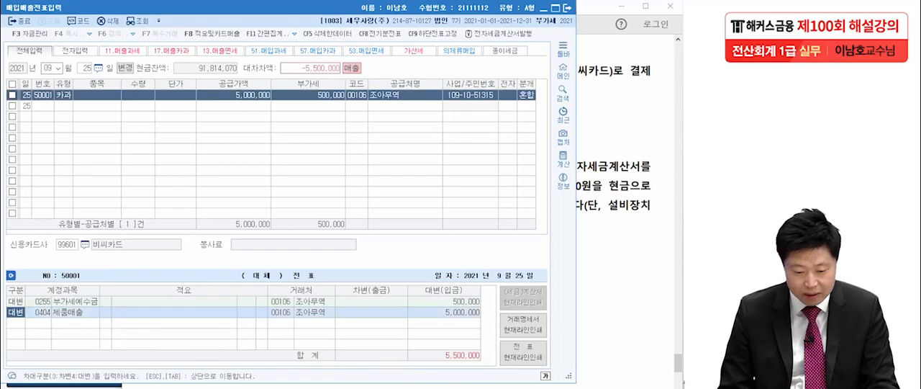
Step: Add a debit line for 외상매출금 of 5,500,000 to the September 25 journal and change its customer to 비씨카드
{"action": "key", "text": "Return"}
{"action": "type", "text": "3외상"}
{"action": "key", "text": "Return"}
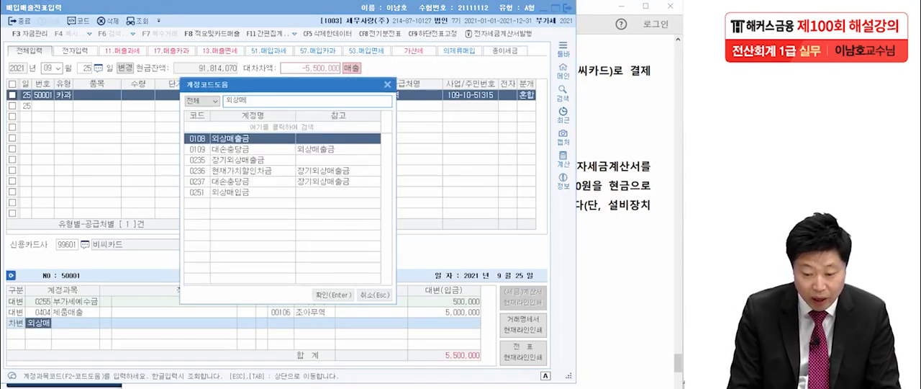
{"action": "key", "text": "Return"}
{"action": "left_click", "coordinate": [281, 323]}
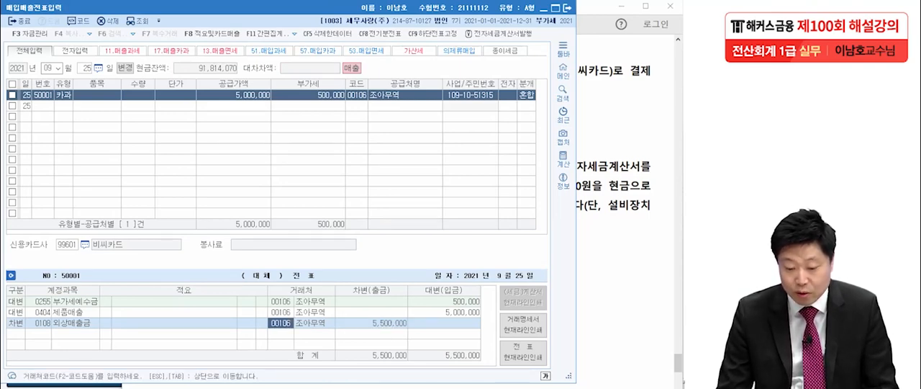
{"action": "key", "text": "F2"}
{"action": "type", "text": "비"}
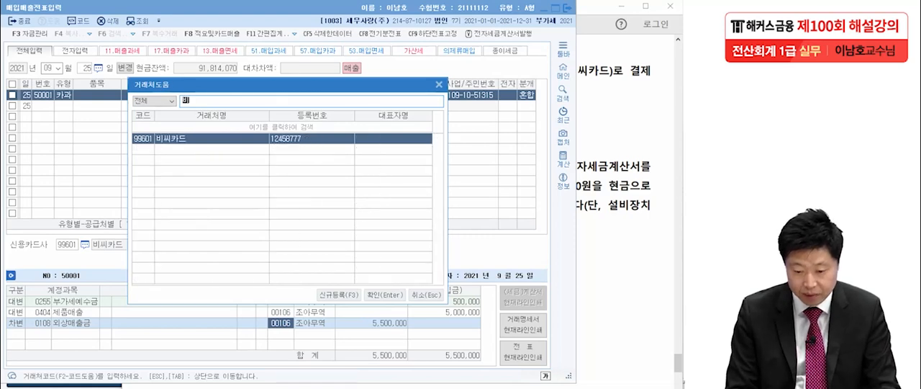
{"action": "key", "text": "Return"}
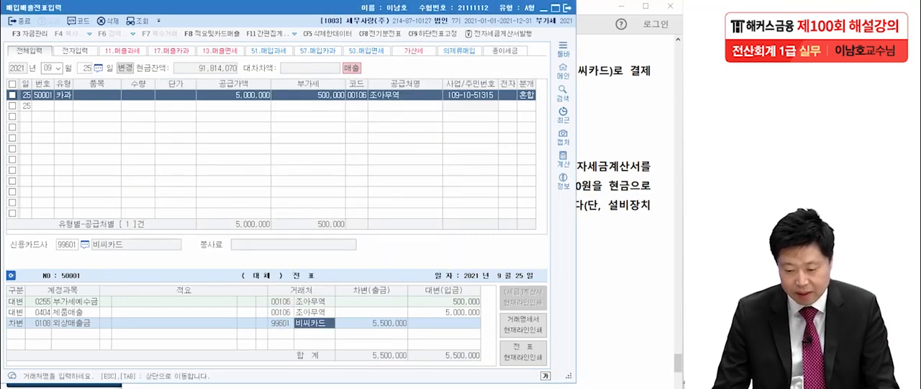
{"action": "left_click", "coordinate": [444, 313]}
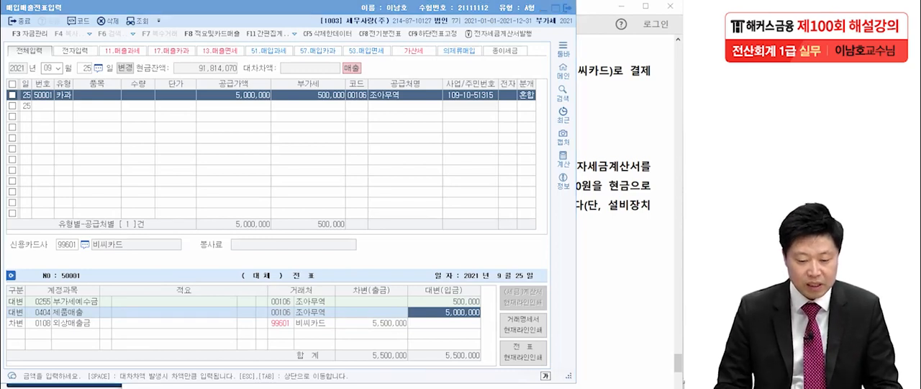
Step: Circle the 카과 type, the customer 조아무역, the 비씨카드 journal line and the card company field in the entry
{"action": "left_click_drag", "start_coordinate": [75, 111], "coordinate": [75, 113]}
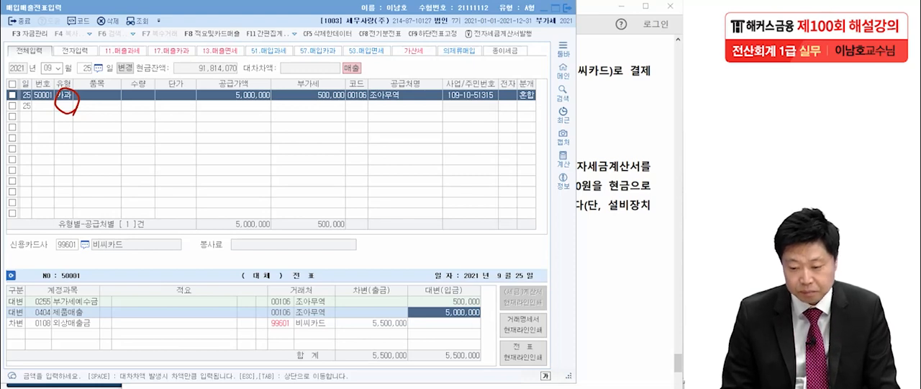
{"action": "left_click_drag", "start_coordinate": [422, 114], "coordinate": [435, 122]}
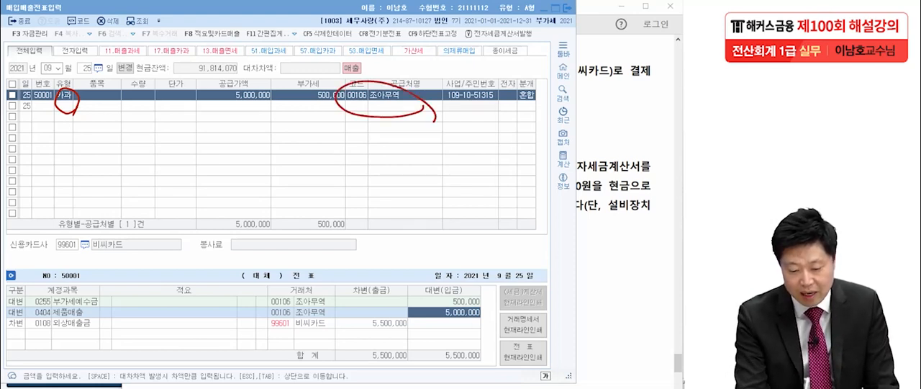
{"action": "mouse_move", "coordinate": [332, 343]}
{"action": "left_mouse_down"}
{"action": "mouse_move", "coordinate": [283, 347]}
{"action": "mouse_move", "coordinate": [344, 345]}
{"action": "mouse_move", "coordinate": [321, 353]}
{"action": "left_mouse_up"}
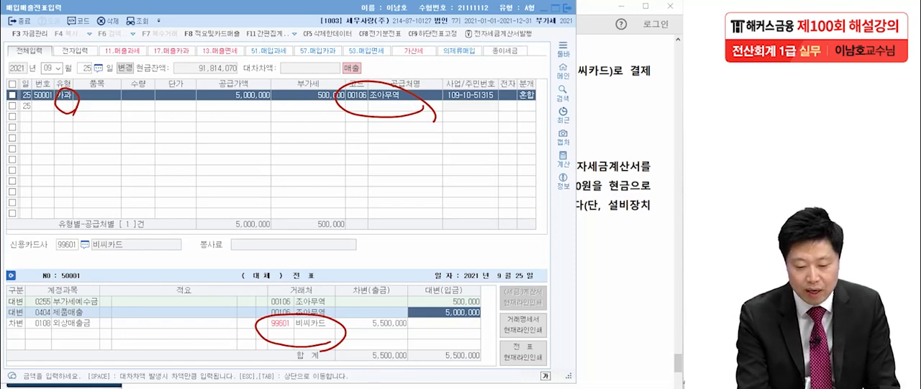
{"action": "mouse_move", "coordinate": [159, 250]}
{"action": "left_mouse_down"}
{"action": "mouse_move", "coordinate": [143, 259]}
{"action": "mouse_move", "coordinate": [10, 261]}
{"action": "mouse_move", "coordinate": [164, 241]}
{"action": "mouse_move", "coordinate": [149, 267]}
{"action": "left_mouse_up"}
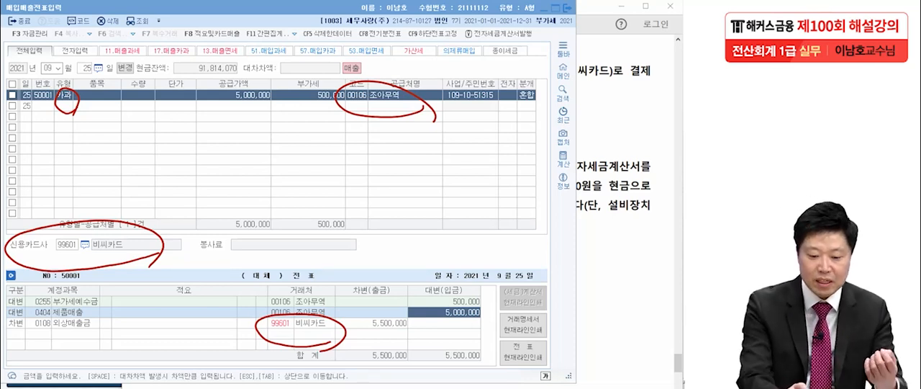
Step: Handwrite the notes 57.카과 and 17.카과 over the entry grid and clear all the markings
{"action": "left_click_drag", "start_coordinate": [52, 158], "coordinate": [48, 185]}
{"action": "left_click_drag", "start_coordinate": [49, 163], "coordinate": [58, 159]}
{"action": "left_click_drag", "start_coordinate": [69, 158], "coordinate": [82, 184]}
{"action": "mouse_move", "coordinate": [89, 185]}
{"action": "left_mouse_down"}
{"action": "mouse_move", "coordinate": [108, 176]}
{"action": "mouse_move", "coordinate": [131, 186]}
{"action": "left_mouse_up"}
{"action": "left_click_drag", "start_coordinate": [141, 159], "coordinate": [144, 176]}
{"action": "left_click_drag", "start_coordinate": [164, 155], "coordinate": [180, 170]}
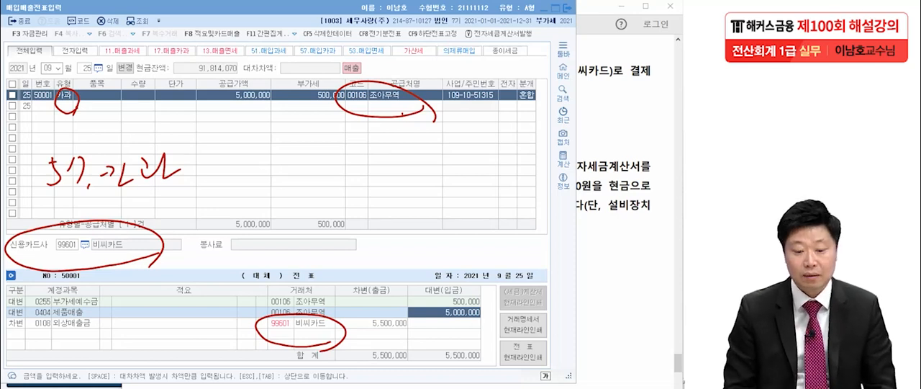
{"action": "mouse_move", "coordinate": [73, 113]}
{"action": "left_mouse_down"}
{"action": "mouse_move", "coordinate": [75, 129]}
{"action": "mouse_move", "coordinate": [85, 106]}
{"action": "left_mouse_up"}
{"action": "mouse_move", "coordinate": [82, 106]}
{"action": "left_mouse_down"}
{"action": "mouse_move", "coordinate": [88, 125]}
{"action": "mouse_move", "coordinate": [121, 126]}
{"action": "left_mouse_up"}
{"action": "left_click_drag", "start_coordinate": [121, 115], "coordinate": [128, 114]}
{"action": "left_click_drag", "start_coordinate": [142, 106], "coordinate": [160, 122]}
{"action": "left_click_drag", "start_coordinate": [168, 101], "coordinate": [171, 133]}
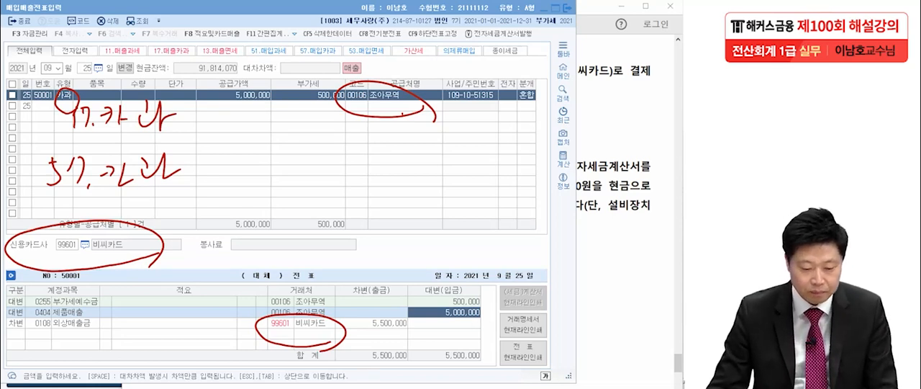
{"action": "key", "text": "Escape"}
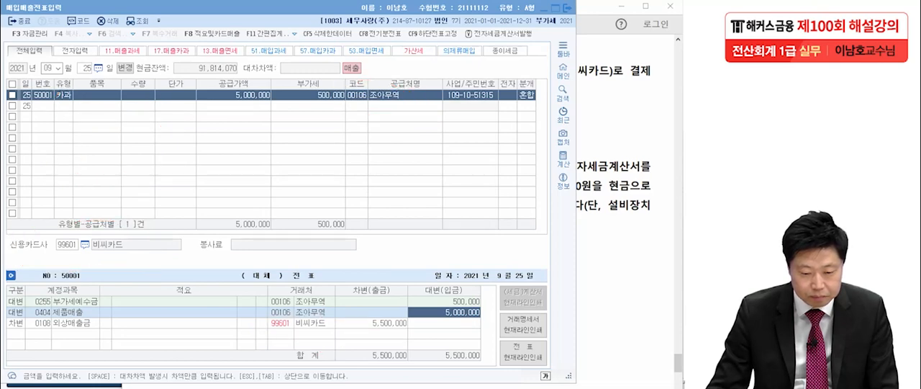
Step: Switch to the exam PDF and underline 설비장치, 5,500,000원(부가가치세 포함) and 전자세금계산서 in question 3
{"action": "key", "text": "alt+Tab"}
{"action": "scroll", "coordinate": [397, 216], "scroll_direction": "down", "scroll_amount": 3}
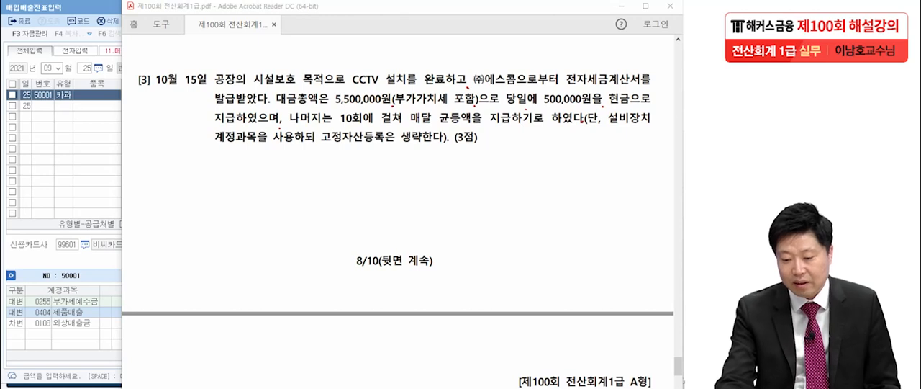
{"action": "left_click_drag", "start_coordinate": [601, 127], "coordinate": [654, 131]}
{"action": "left_click_drag", "start_coordinate": [602, 134], "coordinate": [650, 137]}
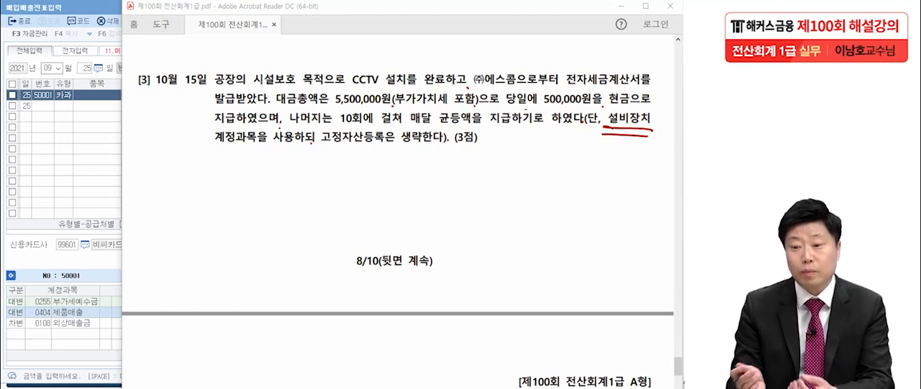
{"action": "left_click_drag", "start_coordinate": [334, 109], "coordinate": [476, 109]}
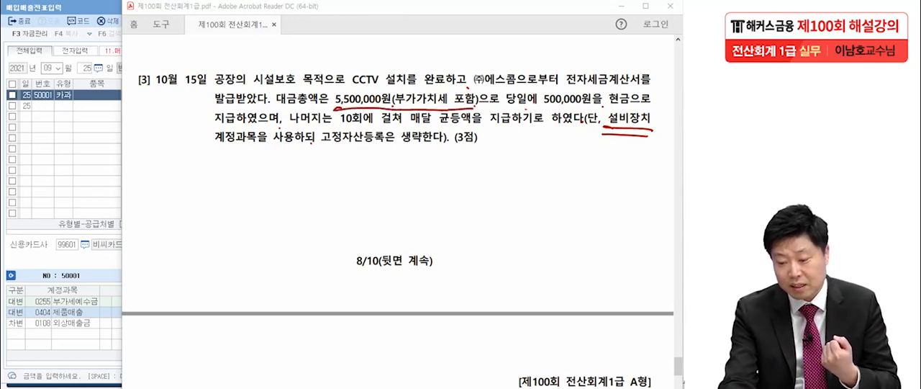
{"action": "left_click_drag", "start_coordinate": [561, 94], "coordinate": [642, 89]}
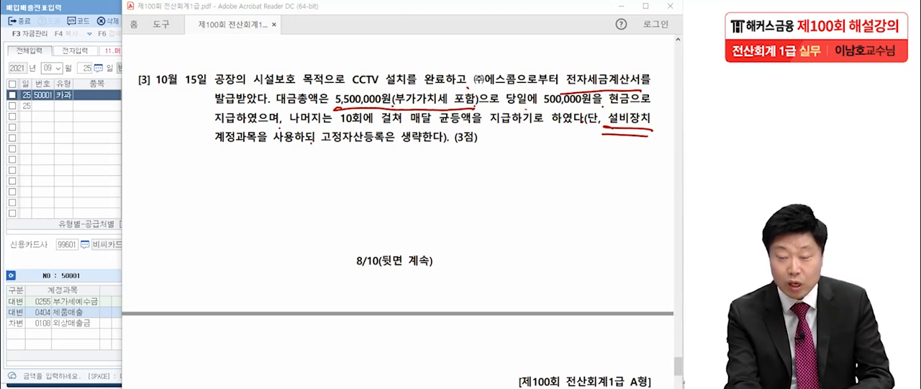
Step: Note type 51, mark 설비장치, the 500,000원 cash payment and the ten monthly instalments in question 3, and clear all the markings
{"action": "mouse_move", "coordinate": [55, 122]}
{"action": "left_mouse_down"}
{"action": "mouse_move", "coordinate": [51, 155]}
{"action": "mouse_move", "coordinate": [81, 118]}
{"action": "left_mouse_up"}
{"action": "left_click_drag", "start_coordinate": [89, 114], "coordinate": [94, 145]}
{"action": "mouse_move", "coordinate": [121, 152]}
{"action": "left_mouse_down"}
{"action": "mouse_move", "coordinate": [33, 151]}
{"action": "mouse_move", "coordinate": [111, 187]}
{"action": "left_mouse_up"}
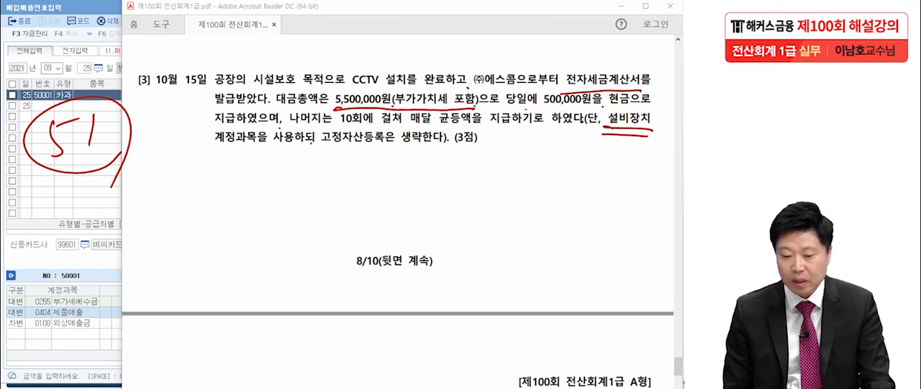
{"action": "left_click_drag", "start_coordinate": [661, 132], "coordinate": [612, 135]}
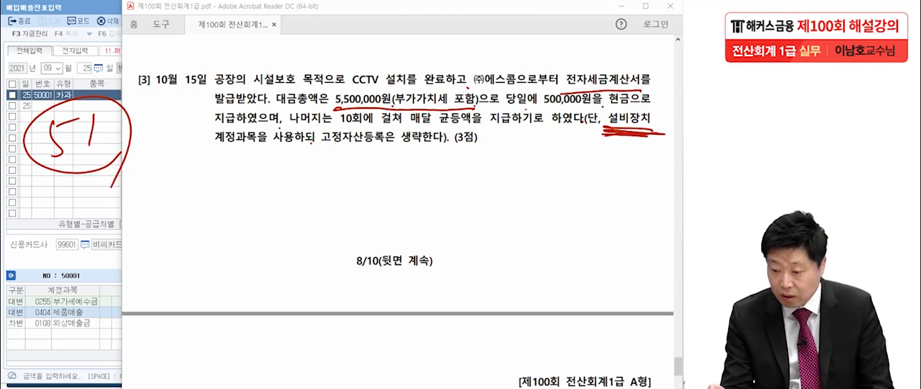
{"action": "left_click_drag", "start_coordinate": [536, 113], "coordinate": [629, 102]}
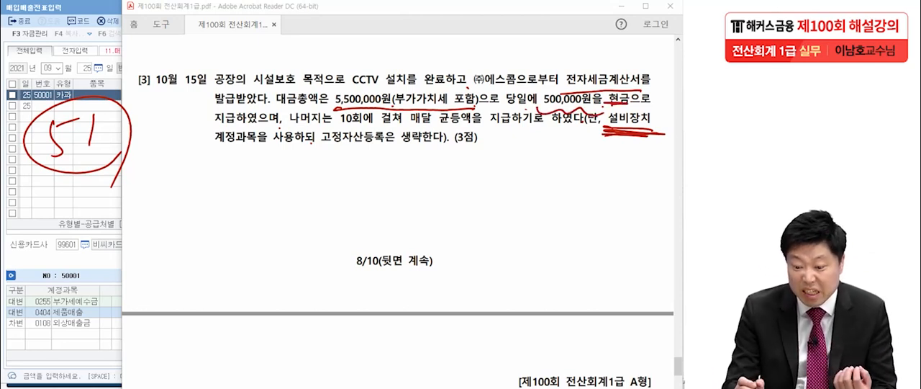
{"action": "left_click_drag", "start_coordinate": [337, 126], "coordinate": [472, 126]}
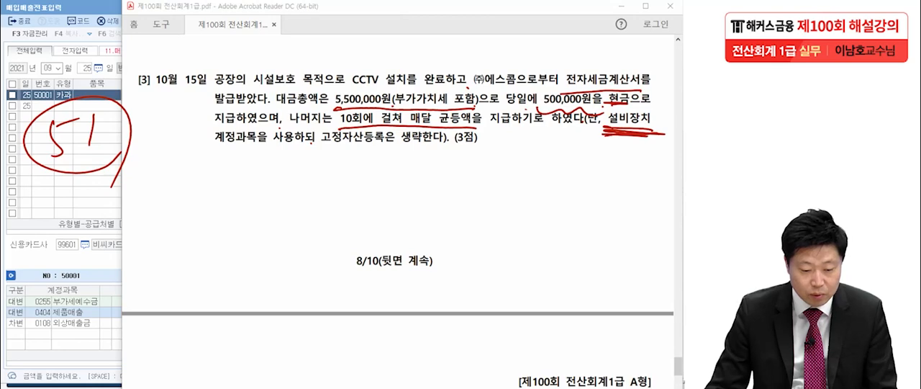
{"action": "key", "text": "Escape"}
Step: Return to 매입매출전표입력 in KcLep, set the voucher date to October 15 and choose type 51 (과세)
{"action": "key", "text": "alt+Tab"}
{"action": "key", "text": "Escape"}
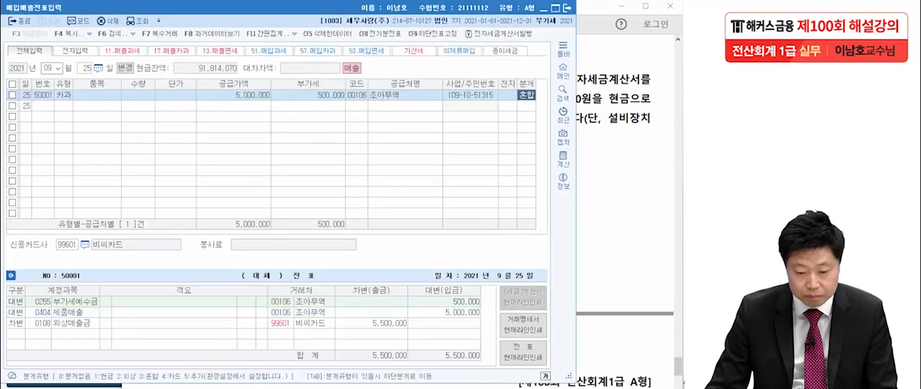
{"action": "key", "text": "Escape"}
{"action": "type", "text": "1015"}
{"action": "key", "text": "Return"}
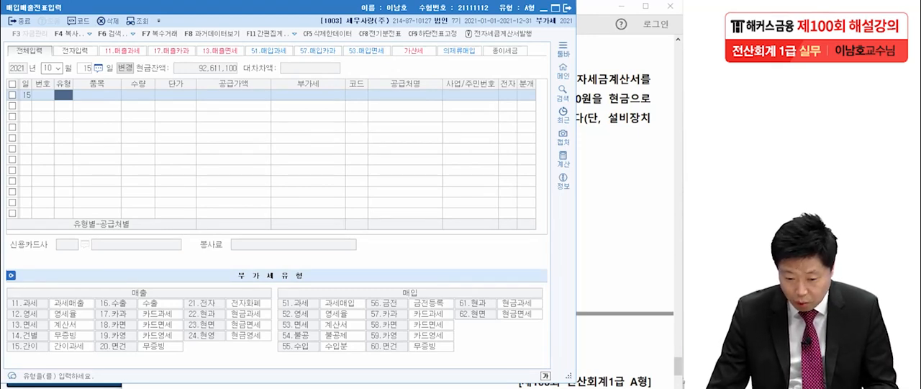
{"action": "type", "text": "51"}
{"action": "key", "text": "Return"}
{"action": "key", "text": "Return"}
{"action": "key", "text": "Return"}
{"action": "key", "text": "Return"}
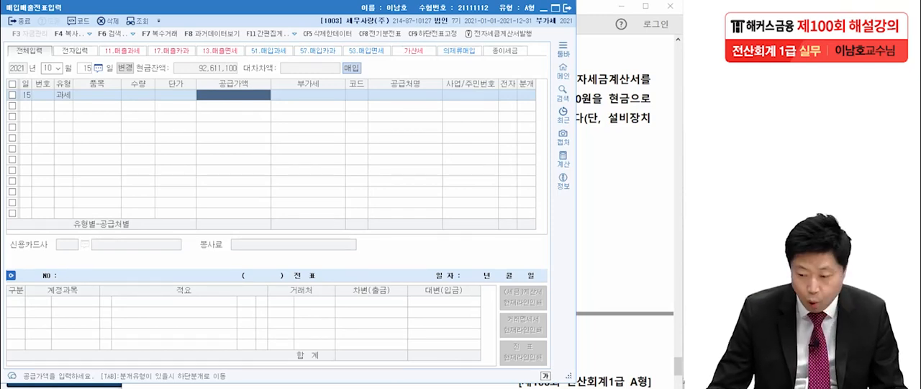
Step: Recheck the amount in question 3 and enter a supply value of 5,000,000 with 500,000 VAT
{"action": "key", "text": "alt+Tab"}
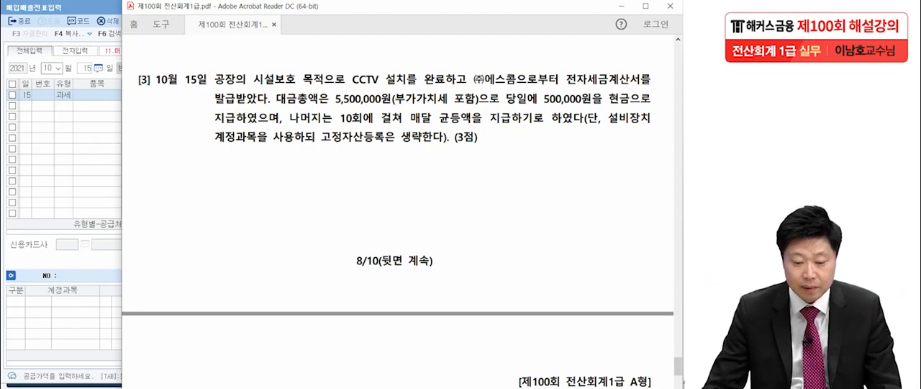
{"action": "key", "text": "alt+Tab"}
{"action": "type", "text": "5000000"}
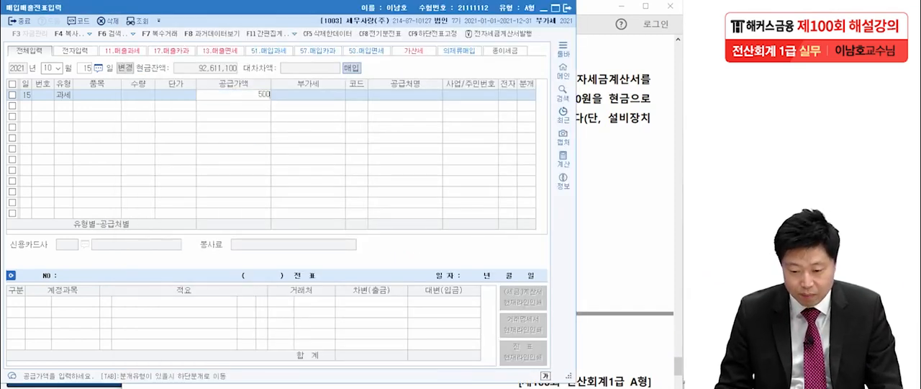
{"action": "key", "text": "Return"}
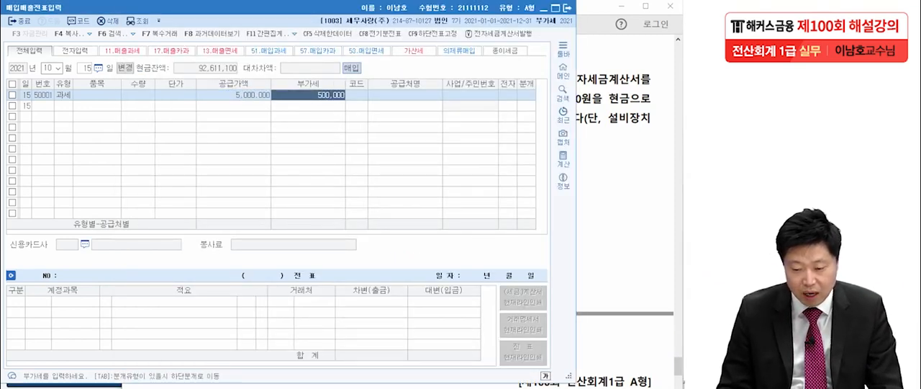
{"action": "key", "text": "Return"}
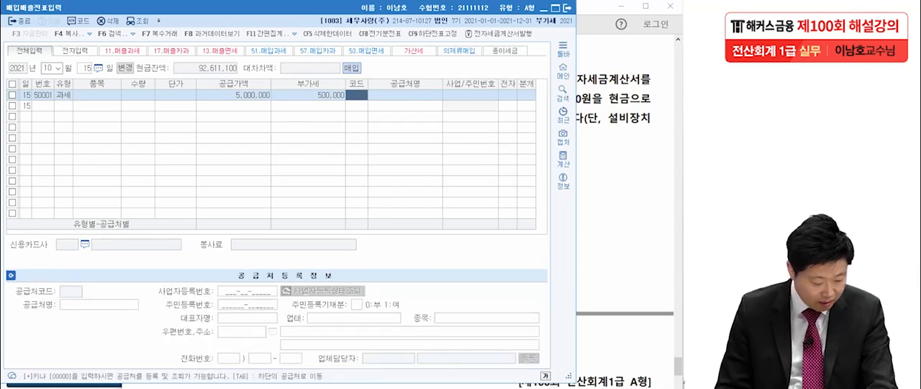
Step: Assign supplier (주)에스콤 to the purchase, set the electronic invoice field to 여 and the journal type to 혼합
{"action": "type", "text": "콤"}
{"action": "key", "text": "Return"}
{"action": "key", "text": "Return"}
{"action": "key", "text": "Return"}
{"action": "type", "text": "1"}
{"action": "key", "text": "Return"}
{"action": "type", "text": "34"}
Step: Change the account of the 원재료 debit line to 설비장치
{"action": "key", "text": "Return"}
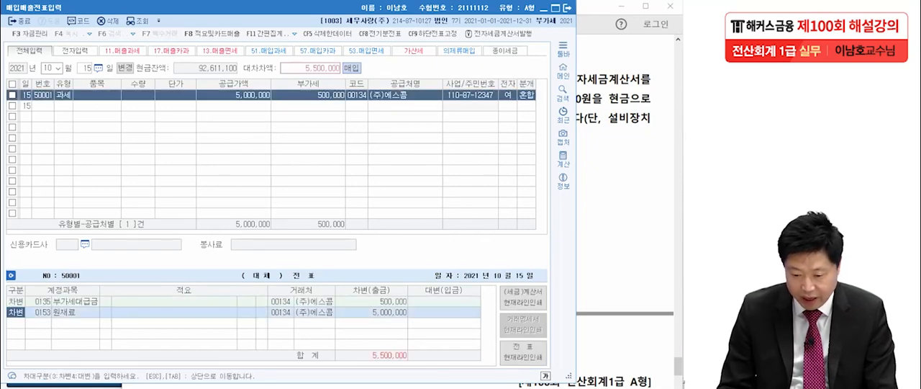
{"action": "key", "text": "Return"}
{"action": "key", "text": "F2"}
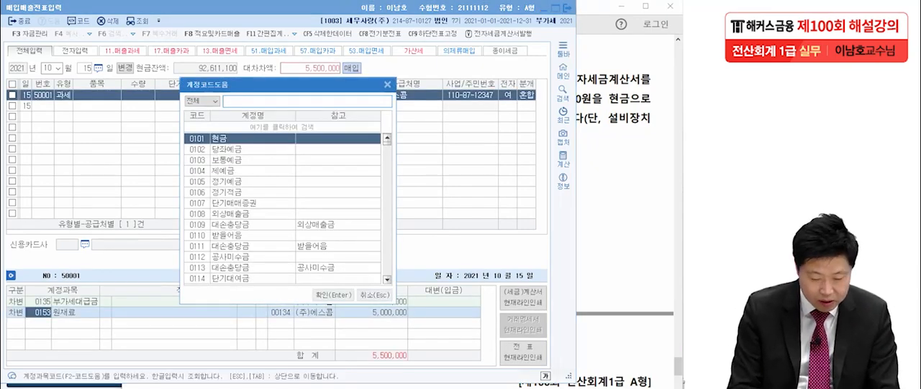
{"action": "type", "text": "설비"}
{"action": "key", "text": "Return"}
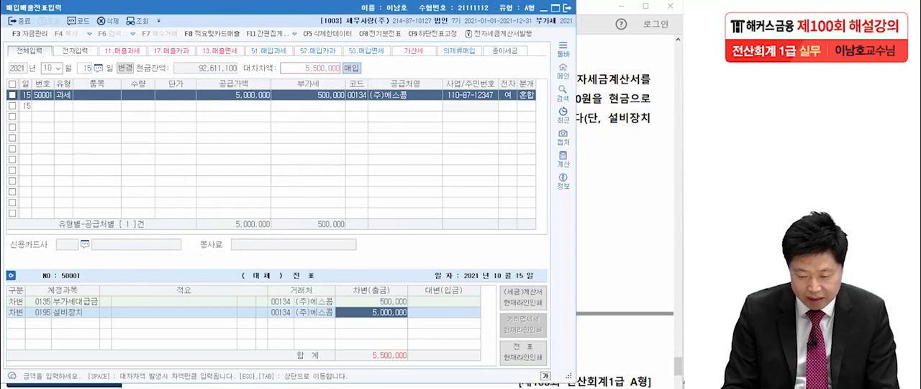
Step: Add a credit line for 현금 with an amount of 500,000
{"action": "key", "text": "Return"}
{"action": "key", "text": "4"}
{"action": "key", "text": "Return"}
{"action": "type", "text": "현금"}
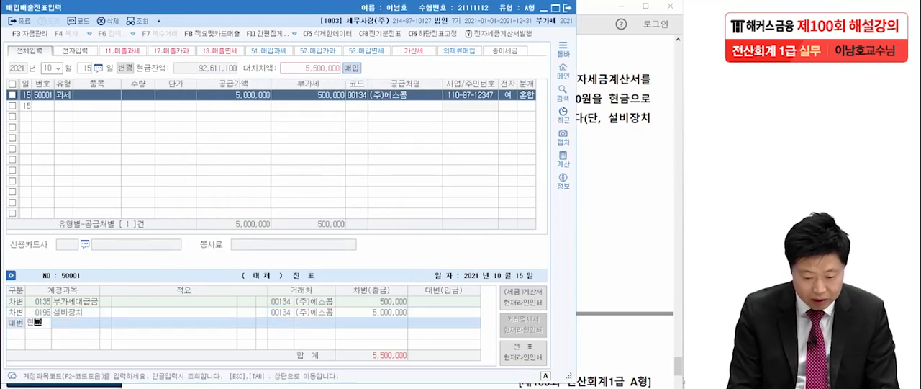
{"action": "key", "text": "Return"}
{"action": "key", "text": "Return"}
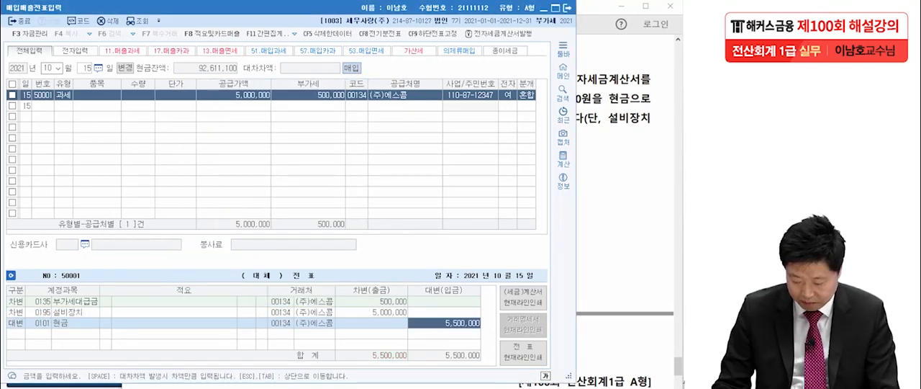
{"action": "type", "text": "500000"}
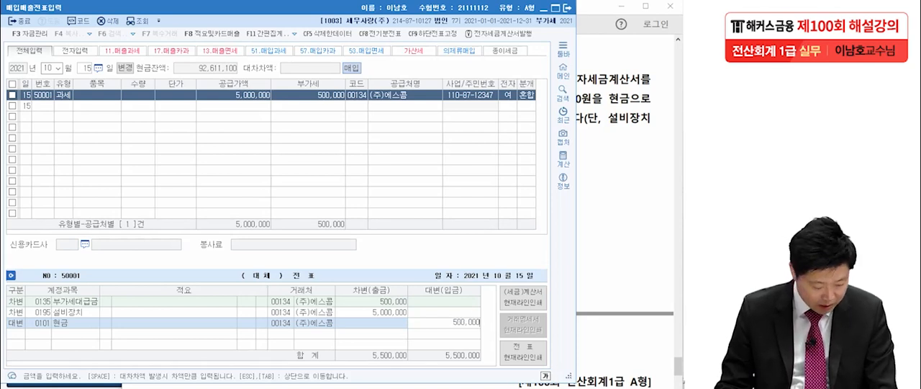
{"action": "key", "text": "Return"}
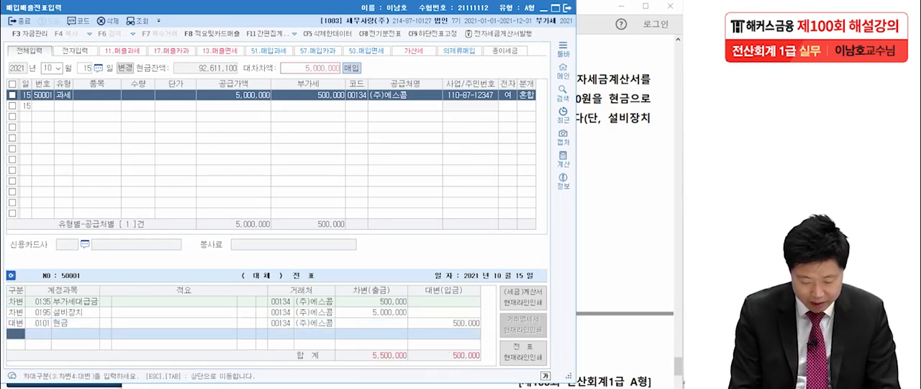
Step: Add a credit line for 미지급금 covering the remaining 5,000,000
{"action": "type", "text": "4"}
{"action": "type", "text": "미지"}
{"action": "key", "text": "Return"}
Step: Complete the 5,000,000 미지급금 credit line and bring up question [4] of the exam PDF in Acrobat Reader
{"action": "key", "text": "Return"}
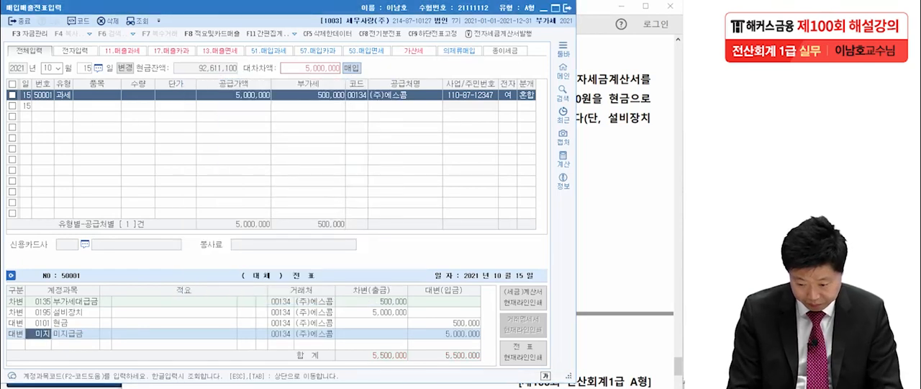
{"action": "key", "text": "Return"}
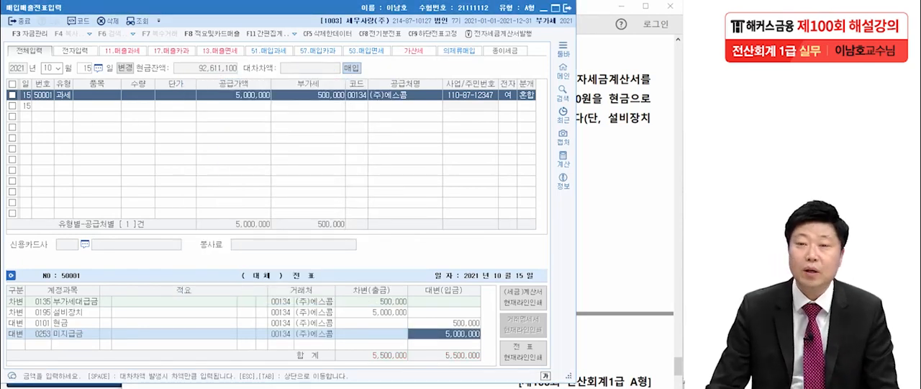
{"action": "key", "text": "alt+Tab"}
{"action": "scroll", "coordinate": [398, 216], "scroll_direction": "down", "scroll_amount": 8}
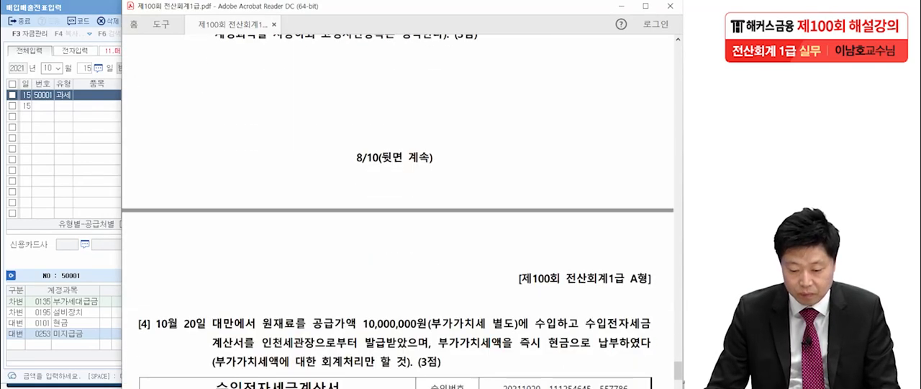
{"action": "scroll", "coordinate": [398, 216], "scroll_direction": "down", "scroll_amount": 1}
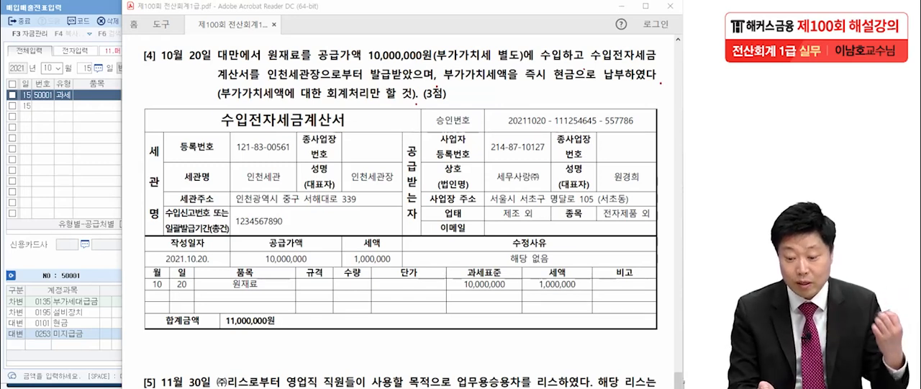
Step: Underline 인천세관 and the 수입전자세금계산서 title in question [4], and write a circled 55 beside the invoice
{"action": "left_click_drag", "start_coordinate": [242, 186], "coordinate": [288, 186]}
{"action": "left_click_drag", "start_coordinate": [219, 129], "coordinate": [362, 128]}
{"action": "left_click_drag", "start_coordinate": [70, 112], "coordinate": [62, 149]}
{"action": "left_click_drag", "start_coordinate": [70, 113], "coordinate": [95, 111]}
{"action": "left_click_drag", "start_coordinate": [102, 115], "coordinate": [102, 148]}
{"action": "left_click_drag", "start_coordinate": [103, 116], "coordinate": [127, 115]}
{"action": "left_click_drag", "start_coordinate": [47, 121], "coordinate": [131, 155]}
{"action": "left_click_drag", "start_coordinate": [48, 120], "coordinate": [129, 170]}
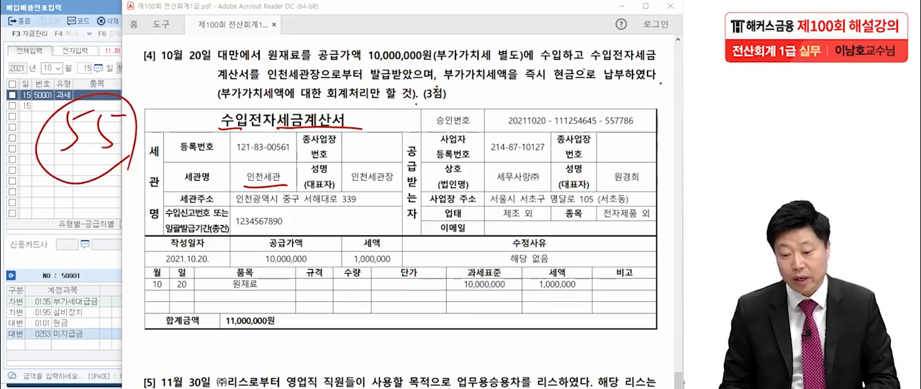
Step: Underline the VAT-only instruction and 현금 in question [4], circle the 원재료 item, and clear the annotations
{"action": "left_click_drag", "start_coordinate": [215, 105], "coordinate": [288, 104]}
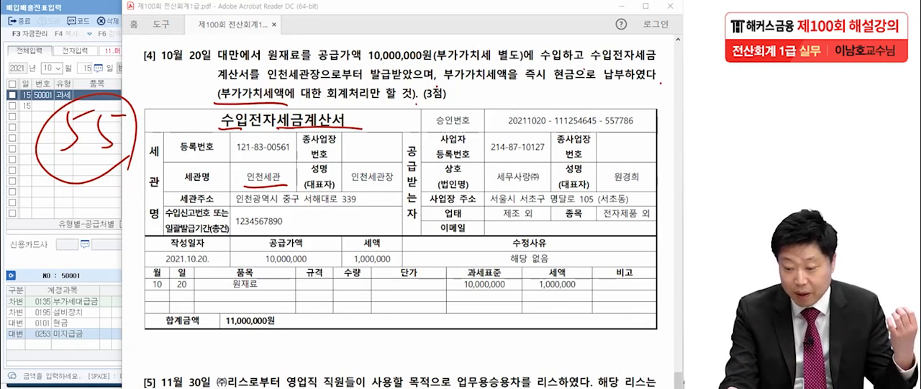
{"action": "left_click_drag", "start_coordinate": [549, 85], "coordinate": [582, 84]}
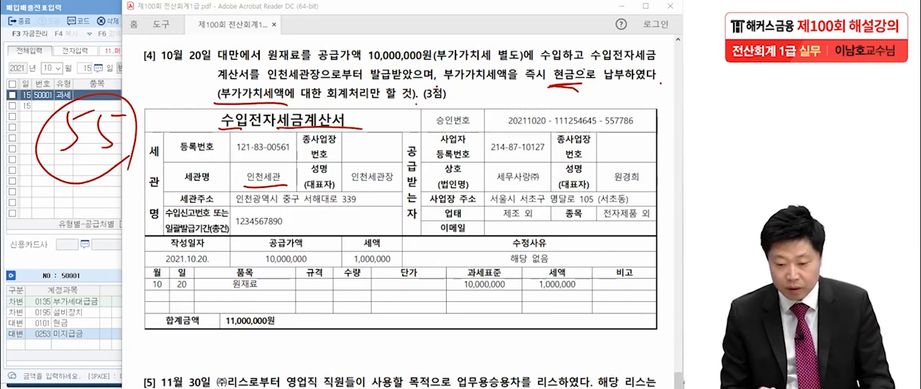
{"action": "left_click", "coordinate": [351, 126]}
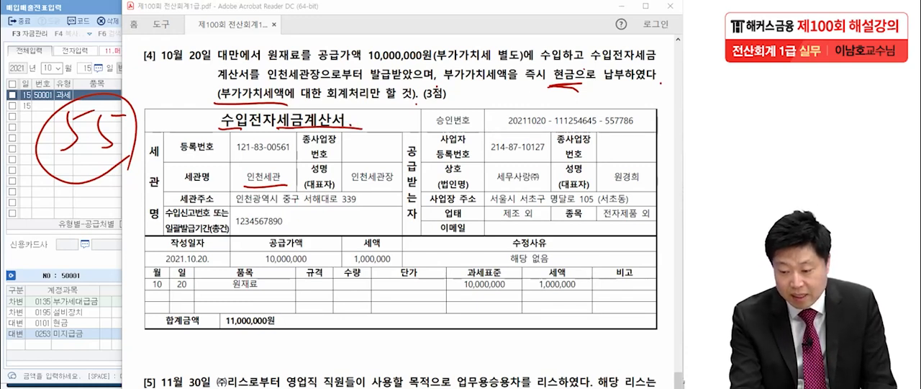
{"action": "mouse_move", "coordinate": [282, 287]}
{"action": "left_mouse_down"}
{"action": "mouse_move", "coordinate": [216, 293]}
{"action": "mouse_move", "coordinate": [253, 252]}
{"action": "left_mouse_up"}
{"action": "left_click", "coordinate": [369, 280]}
{"action": "left_click_drag", "start_coordinate": [253, 247], "coordinate": [269, 276]}
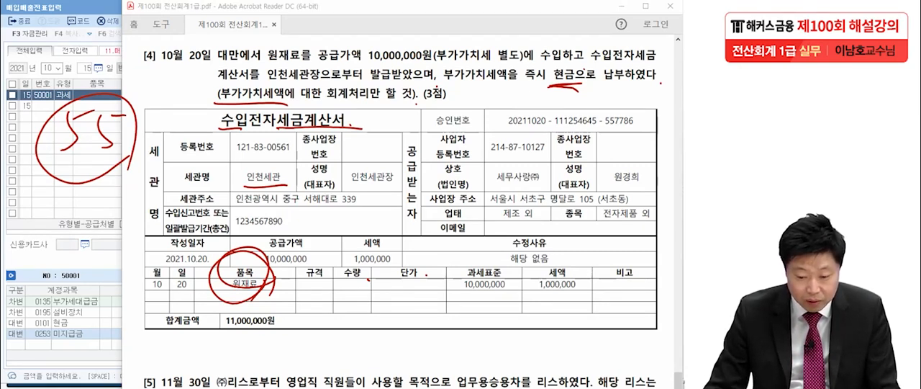
{"action": "key", "text": "Escape"}
Step: Switch to 매입매출전표입력, set the voucher day to October 20 and start a type 55 수입 entry
{"action": "left_click", "coordinate": [88, 68]}
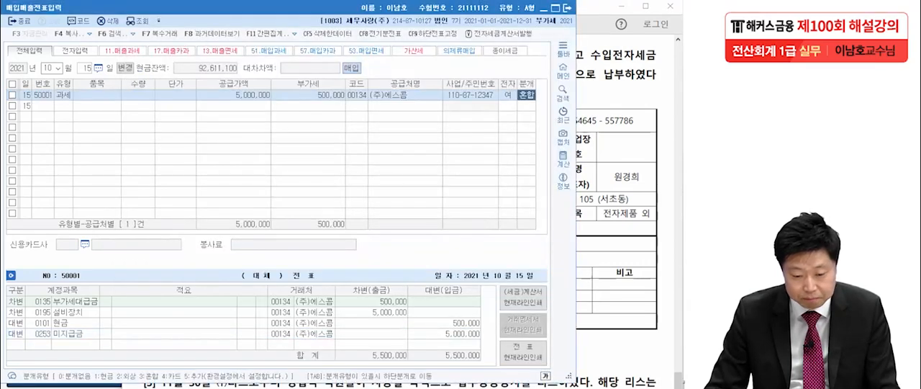
{"action": "type", "text": "20"}
{"action": "key", "text": "Return"}
{"action": "type", "text": "55"}
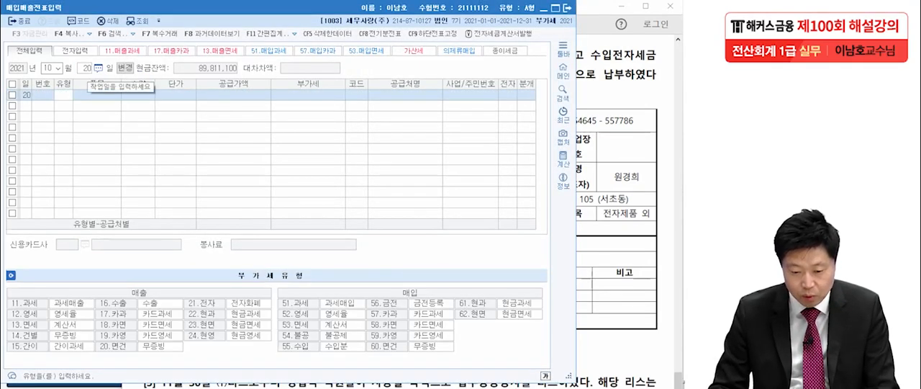
{"action": "key", "text": "Return"}
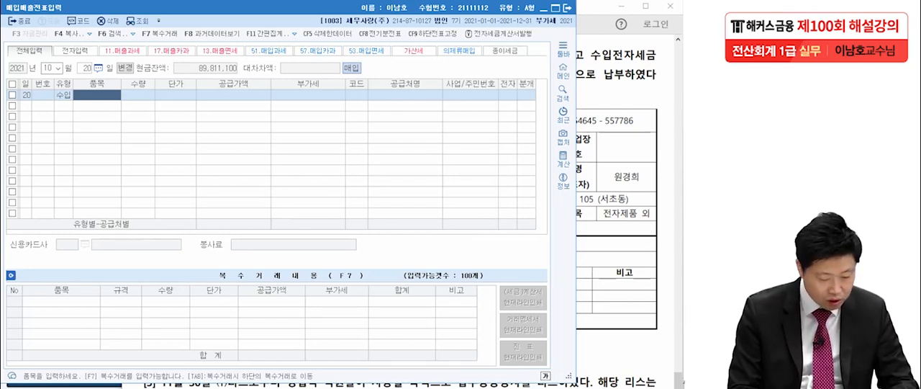
Step: Enter 원재료 as the item with a supply value of 10,000,000, leaving quantity and unit price blank
{"action": "type", "text": "우"}
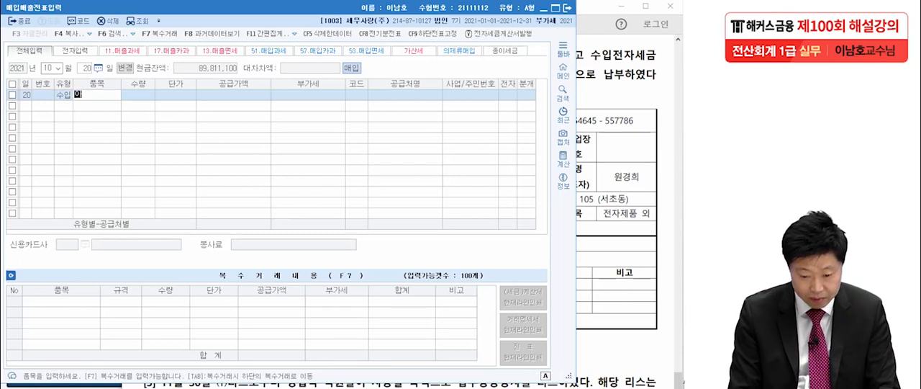
{"action": "type", "text": "재료"}
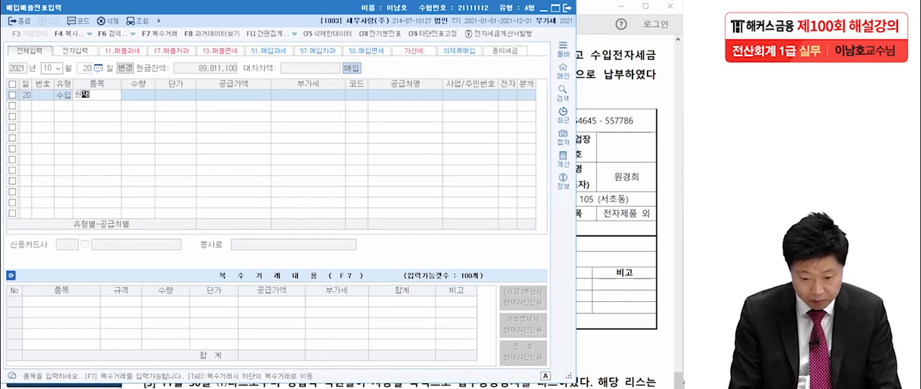
{"action": "key", "text": "Return"}
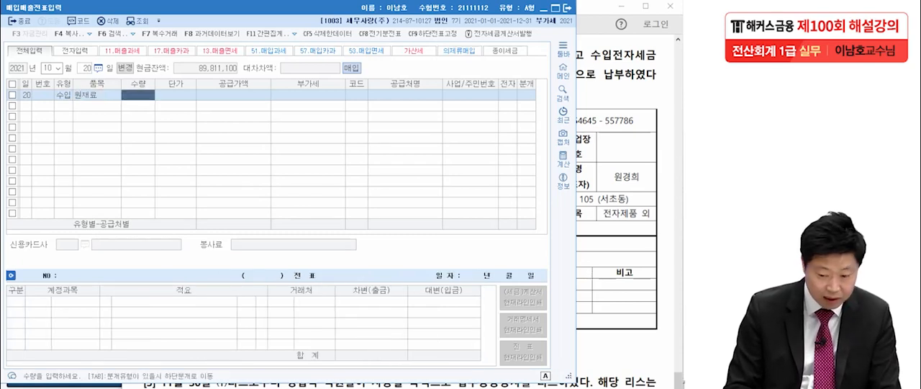
{"action": "key", "text": "Return"}
{"action": "key", "text": "Return"}
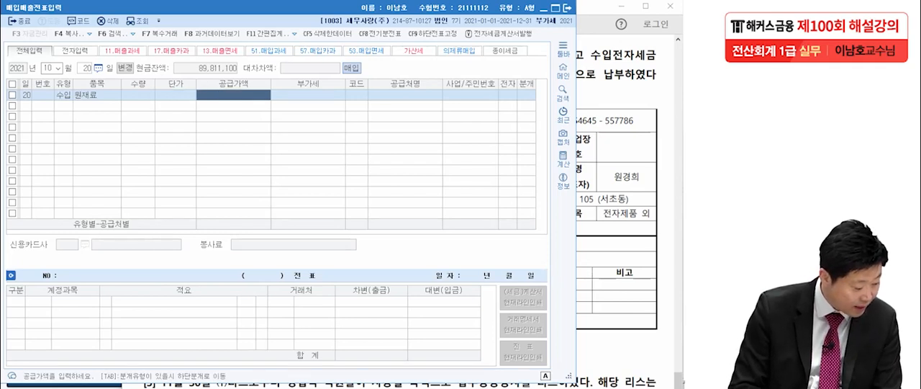
{"action": "type", "text": "1000000"}
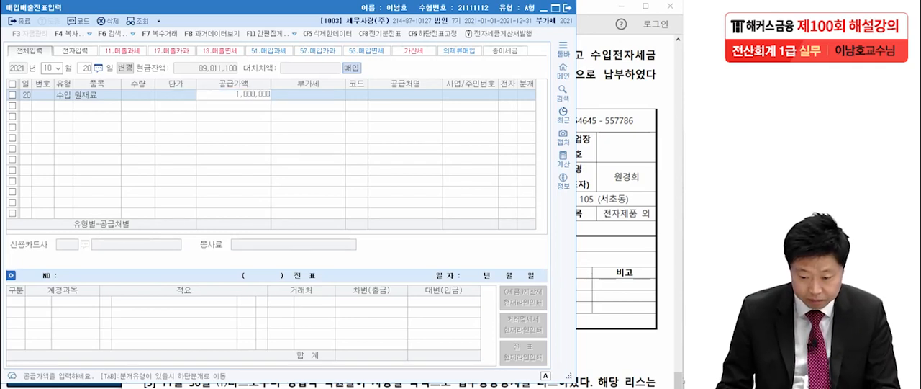
{"action": "key", "text": "Return"}
{"action": "key", "text": "Return"}
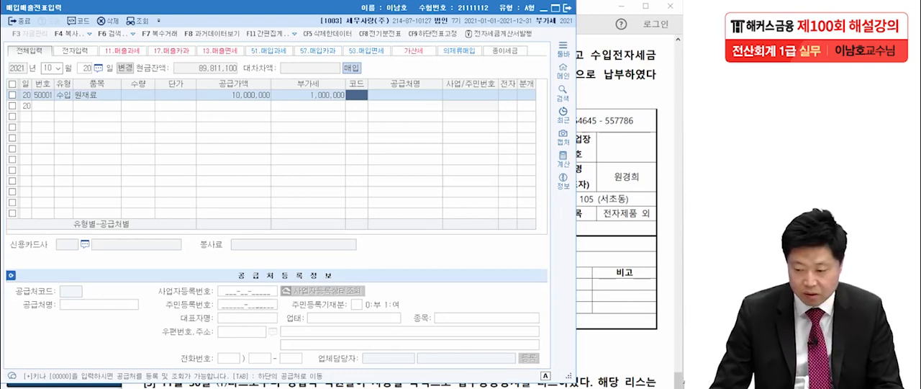
Step: Check the customs office in question [4], assign 인천세관 as supplier, and set electronic invoice to 여 and journal type to 혼합
{"action": "key", "text": "alt+Tab"}
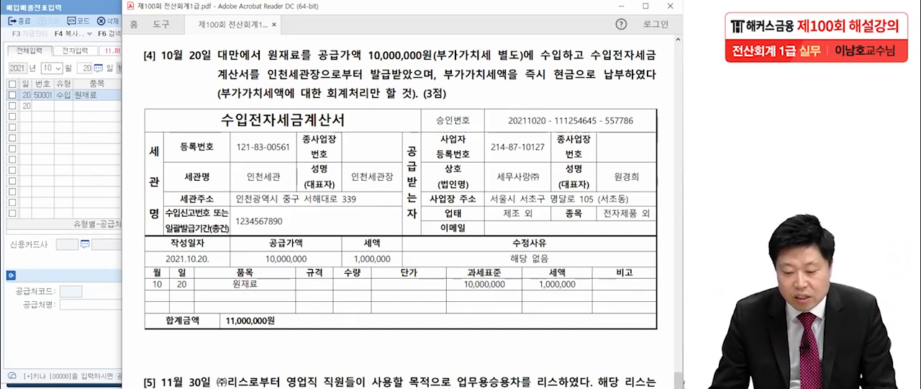
{"action": "key", "text": "alt+Tab"}
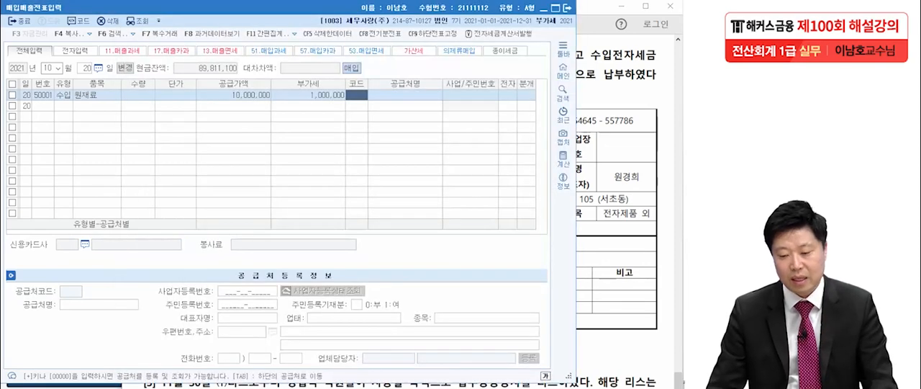
{"action": "key", "text": "F2"}
{"action": "type", "text": "인천"}
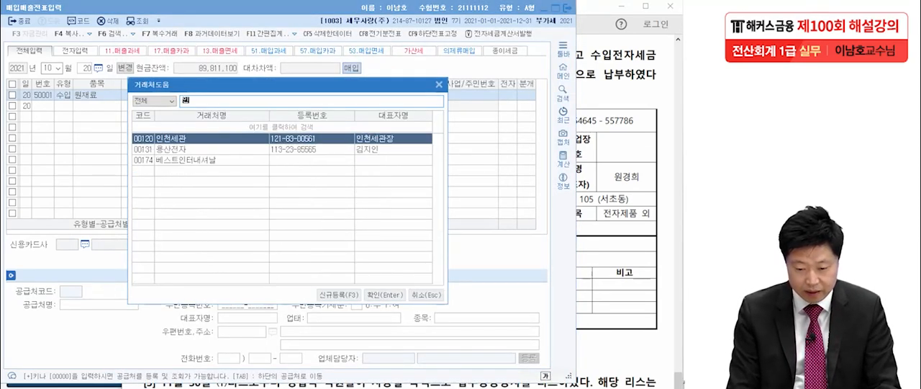
{"action": "key", "text": "Return"}
{"action": "key", "text": "Return"}
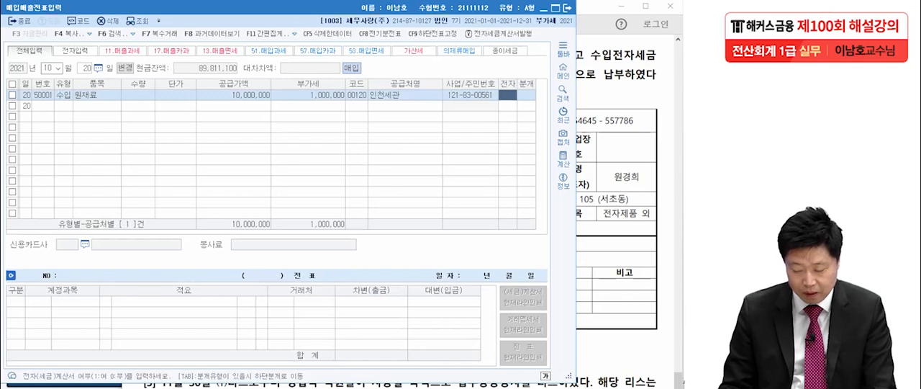
{"action": "type", "text": "1"}
{"action": "key", "text": "Return"}
{"action": "type", "text": "3"}
Step: Keep the 부가세대급금 debit line and add a balancing 현금 credit line of 1,000,000
{"action": "key", "text": "Return"}
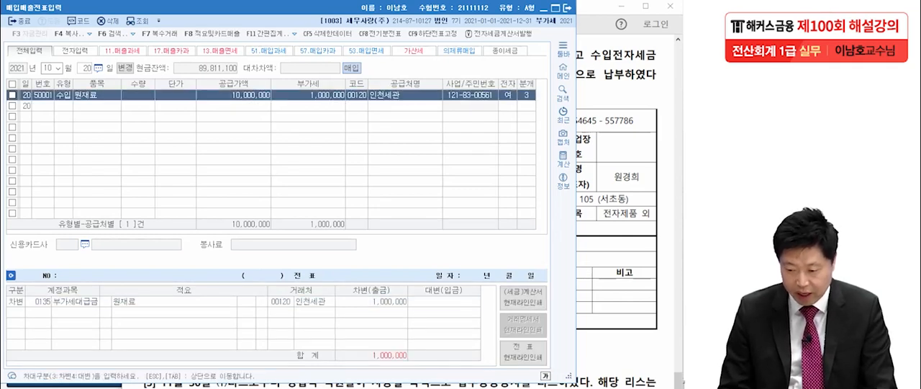
{"action": "key", "text": "Return"}
{"action": "key", "text": "Return"}
{"action": "key", "text": "Return"}
{"action": "key", "text": "Return"}
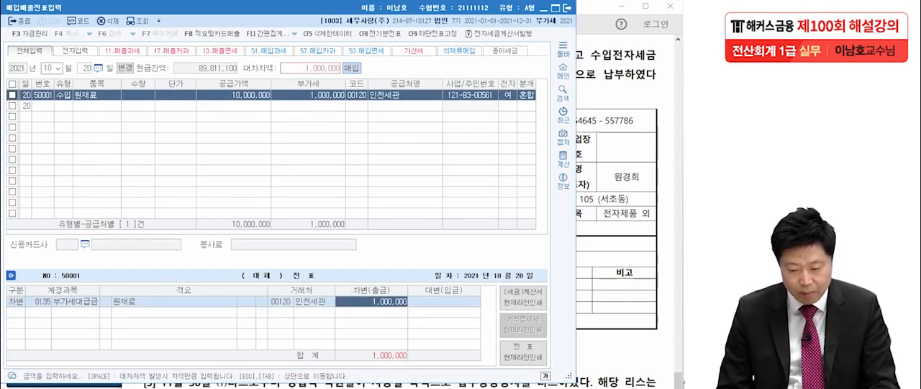
{"action": "type", "text": "4"}
{"action": "key", "text": "Return"}
{"action": "type", "text": "현금"}
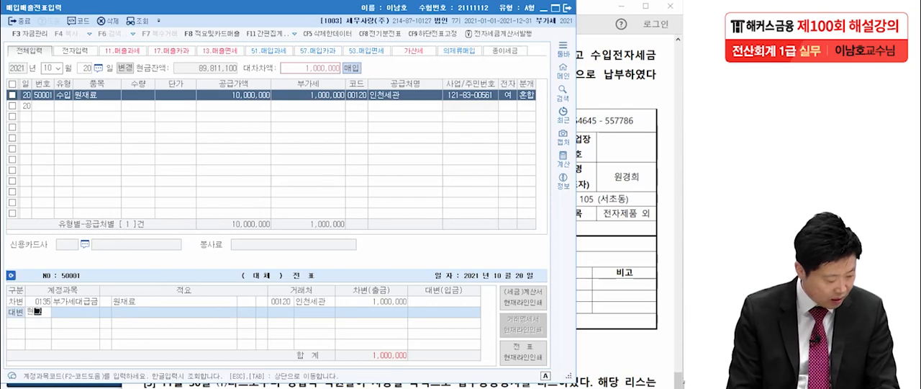
{"action": "key", "text": "Return"}
{"action": "key", "text": "Return"}
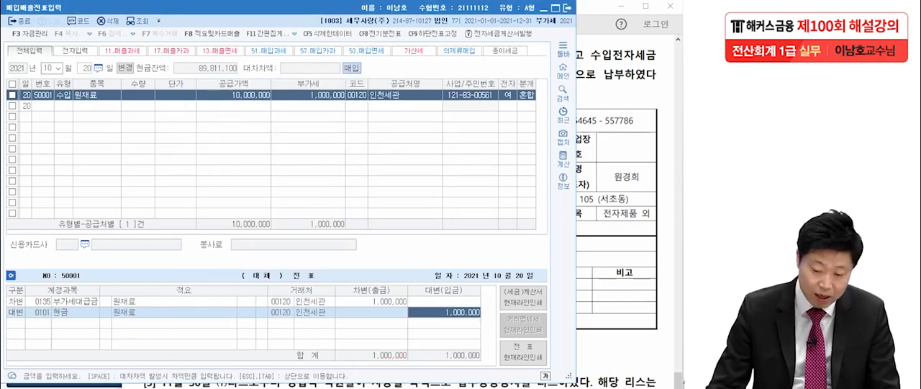
Step: Bring up question [5] in the exam PDF and underline 리스 in the description of the November 30 lease
{"action": "left_click", "coordinate": [612, 115]}
{"action": "scroll", "coordinate": [612, 144], "scroll_direction": "down", "scroll_amount": 3}
{"action": "scroll", "coordinate": [401, 211], "scroll_direction": "down", "scroll_amount": 3}
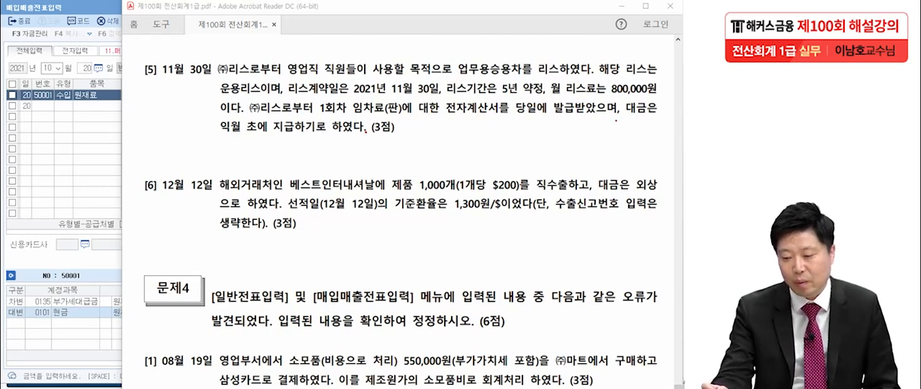
{"action": "left_click_drag", "start_coordinate": [623, 81], "coordinate": [647, 75]}
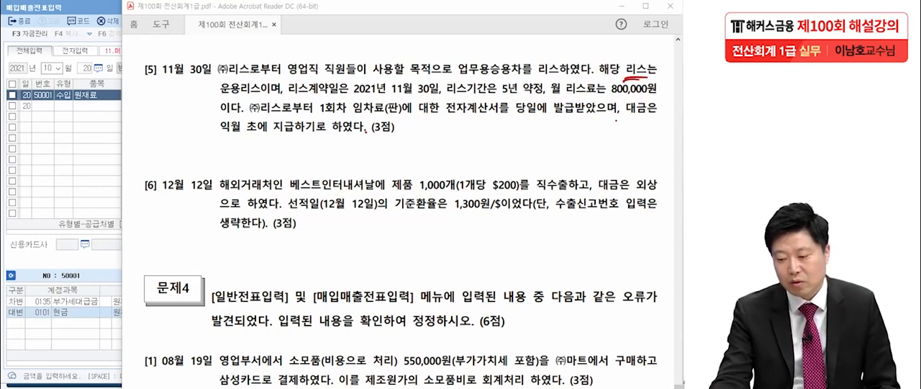
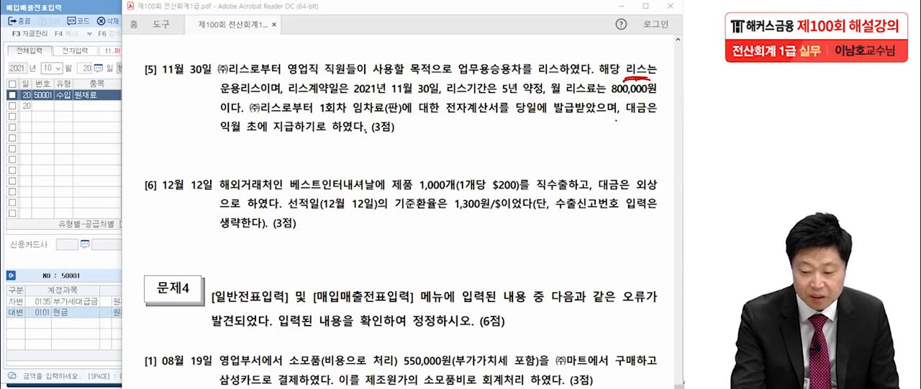
Step: Handwrite 렌트 and 리스 as two comparison headings over question [5] and underline each one
{"action": "left_click_drag", "start_coordinate": [59, 130], "coordinate": [87, 150]}
{"action": "left_click_drag", "start_coordinate": [95, 121], "coordinate": [98, 166]}
{"action": "mouse_move", "coordinate": [105, 134]}
{"action": "left_mouse_down"}
{"action": "mouse_move", "coordinate": [122, 128]}
{"action": "mouse_move", "coordinate": [126, 148]}
{"action": "left_mouse_up"}
{"action": "left_click_drag", "start_coordinate": [110, 141], "coordinate": [130, 134]}
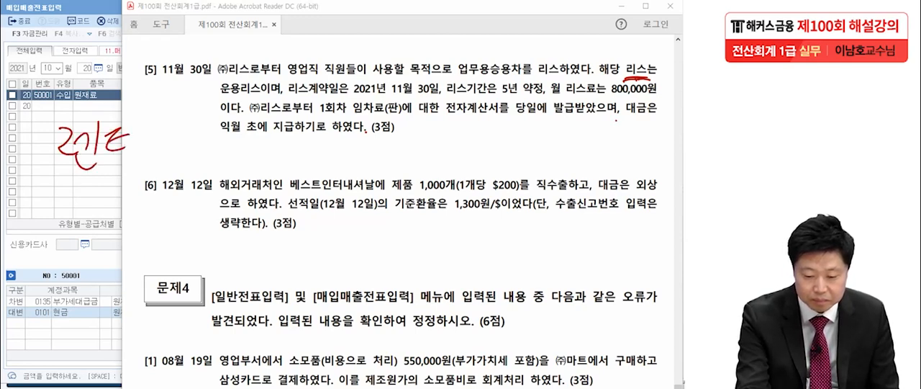
{"action": "left_click_drag", "start_coordinate": [107, 162], "coordinate": [132, 167]}
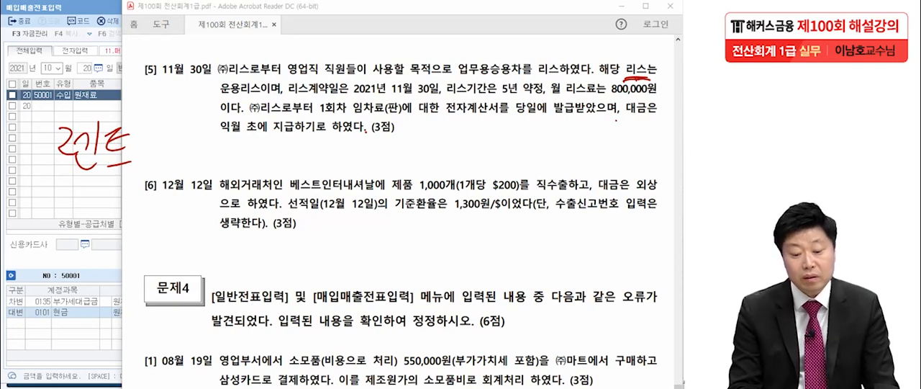
{"action": "left_click_drag", "start_coordinate": [51, 186], "coordinate": [139, 187]}
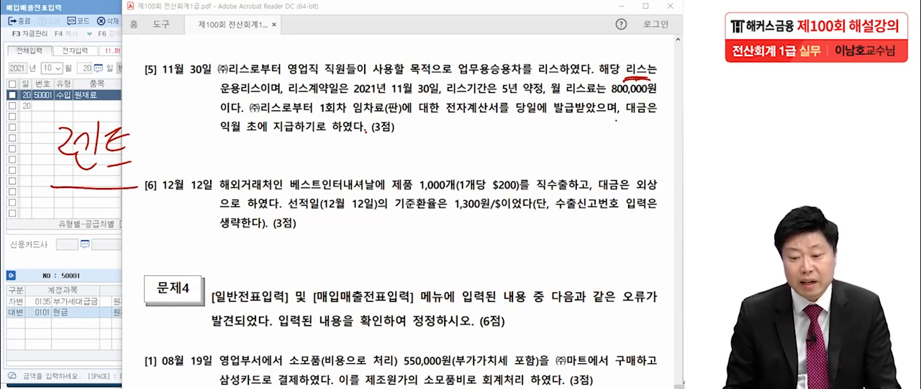
{"action": "left_click_drag", "start_coordinate": [306, 136], "coordinate": [334, 159]}
{"action": "mouse_move", "coordinate": [337, 131]}
{"action": "left_mouse_down"}
{"action": "mouse_move", "coordinate": [338, 169]}
{"action": "mouse_move", "coordinate": [349, 150]}
{"action": "left_mouse_up"}
{"action": "left_click_drag", "start_coordinate": [356, 141], "coordinate": [382, 160]}
{"action": "left_click_drag", "start_coordinate": [282, 173], "coordinate": [398, 174]}
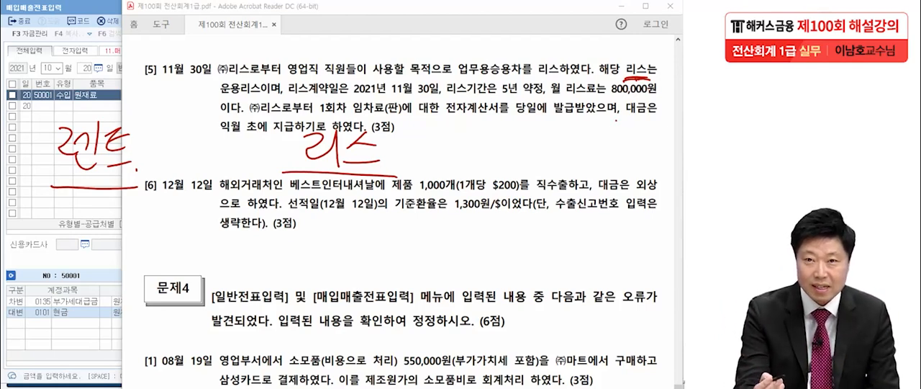
Step: Write the rental plate letters 하, 허, 호 beneath the 렌트 heading
{"action": "left_click_drag", "start_coordinate": [33, 199], "coordinate": [45, 211]}
{"action": "left_click_drag", "start_coordinate": [36, 218], "coordinate": [54, 233]}
{"action": "left_click", "coordinate": [71, 241]}
{"action": "left_click_drag", "start_coordinate": [55, 219], "coordinate": [85, 204]}
{"action": "mouse_move", "coordinate": [78, 214]}
{"action": "left_mouse_down"}
{"action": "mouse_move", "coordinate": [86, 229]}
{"action": "mouse_move", "coordinate": [88, 216]}
{"action": "left_mouse_up"}
{"action": "left_click_drag", "start_coordinate": [94, 217], "coordinate": [105, 216]}
{"action": "mouse_move", "coordinate": [105, 203]}
{"action": "left_mouse_down"}
{"action": "mouse_move", "coordinate": [106, 235]}
{"action": "mouse_move", "coordinate": [133, 200]}
{"action": "left_mouse_up"}
{"action": "left_click", "coordinate": [111, 239]}
{"action": "mouse_move", "coordinate": [125, 208]}
{"action": "left_mouse_down"}
{"action": "mouse_move", "coordinate": [136, 204]}
{"action": "mouse_move", "coordinate": [133, 215]}
{"action": "left_mouse_up"}
{"action": "left_click_drag", "start_coordinate": [133, 216], "coordinate": [152, 229]}
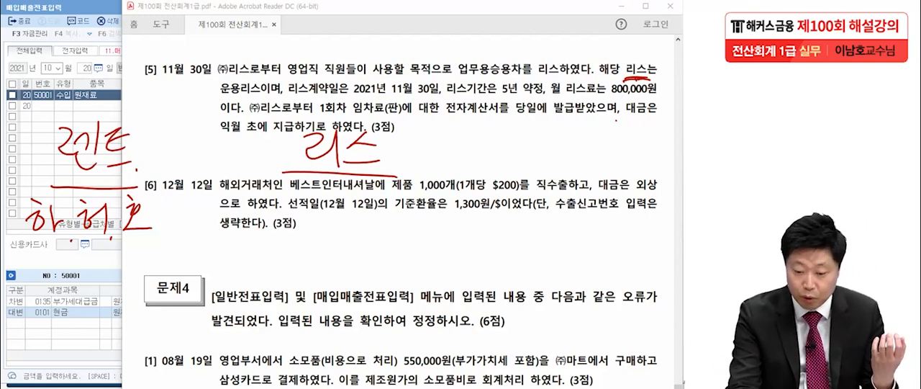
Step: Write 일반기호 beneath the 리스 heading
{"action": "left_click_drag", "start_coordinate": [308, 198], "coordinate": [310, 199]}
{"action": "mouse_move", "coordinate": [319, 192]}
{"action": "left_mouse_down"}
{"action": "mouse_move", "coordinate": [320, 230]}
{"action": "mouse_move", "coordinate": [327, 216]}
{"action": "left_mouse_up"}
{"action": "mouse_move", "coordinate": [336, 204]}
{"action": "left_mouse_down"}
{"action": "mouse_move", "coordinate": [334, 216]}
{"action": "mouse_move", "coordinate": [344, 215]}
{"action": "left_mouse_up"}
{"action": "left_click_drag", "start_coordinate": [346, 207], "coordinate": [363, 206]}
{"action": "left_click_drag", "start_coordinate": [332, 219], "coordinate": [361, 224]}
{"action": "mouse_move", "coordinate": [373, 196]}
{"action": "left_mouse_down"}
{"action": "mouse_move", "coordinate": [374, 217]}
{"action": "mouse_move", "coordinate": [386, 213]}
{"action": "left_mouse_up"}
{"action": "left_click_drag", "start_coordinate": [390, 192], "coordinate": [401, 229]}
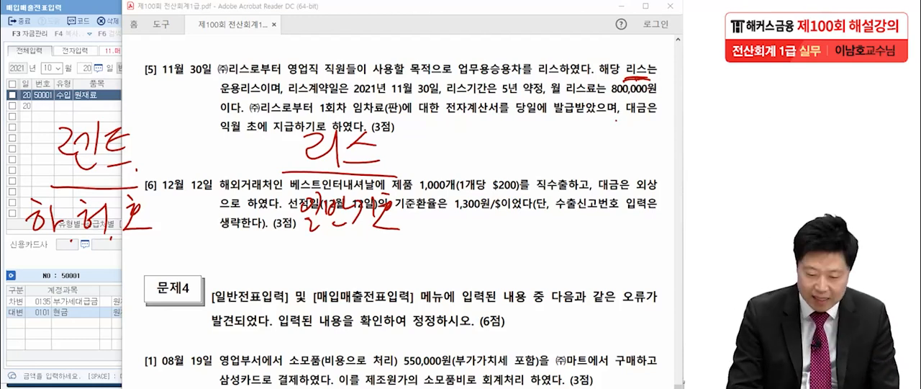
Step: Add a circled 과세 to the 렌트 column and a circled 면세 to the 리스 column
{"action": "left_click_drag", "start_coordinate": [54, 255], "coordinate": [69, 273]}
{"action": "left_click_drag", "start_coordinate": [76, 251], "coordinate": [76, 280]}
{"action": "mouse_move", "coordinate": [91, 254]}
{"action": "left_mouse_down"}
{"action": "mouse_move", "coordinate": [83, 268]}
{"action": "mouse_move", "coordinate": [105, 263]}
{"action": "left_mouse_up"}
{"action": "left_click_drag", "start_coordinate": [105, 257], "coordinate": [106, 274]}
{"action": "mouse_move", "coordinate": [114, 251]}
{"action": "left_mouse_down"}
{"action": "mouse_move", "coordinate": [115, 284]}
{"action": "mouse_move", "coordinate": [135, 282]}
{"action": "mouse_move", "coordinate": [126, 301]}
{"action": "left_mouse_up"}
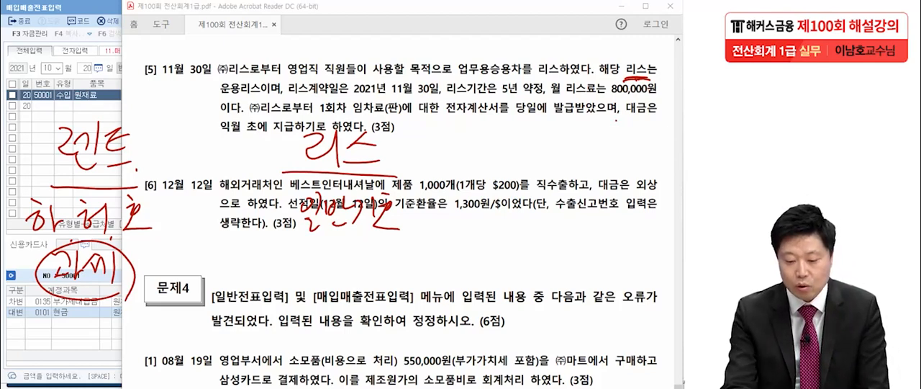
{"action": "mouse_move", "coordinate": [312, 250]}
{"action": "left_mouse_down"}
{"action": "mouse_move", "coordinate": [333, 272]}
{"action": "mouse_move", "coordinate": [359, 257]}
{"action": "mouse_move", "coordinate": [364, 282]}
{"action": "mouse_move", "coordinate": [386, 269]}
{"action": "left_mouse_up"}
{"action": "mouse_move", "coordinate": [397, 246]}
{"action": "left_mouse_down"}
{"action": "mouse_move", "coordinate": [297, 298]}
{"action": "mouse_move", "coordinate": [421, 285]}
{"action": "left_mouse_up"}
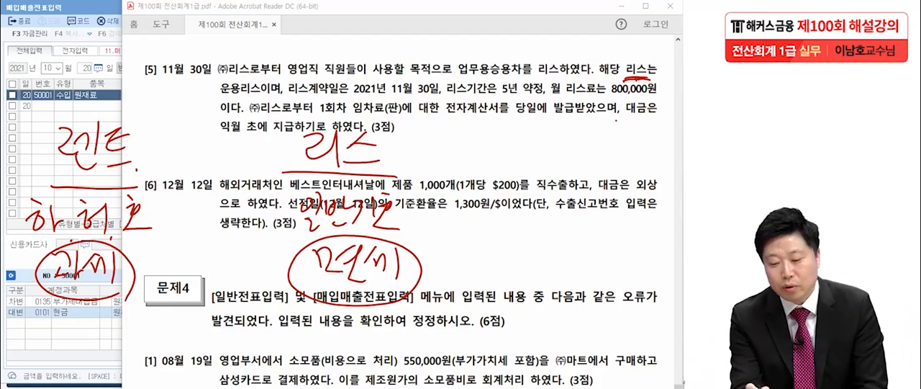
Step: Underline ㈜리스 and circle 계산서 in question [5], noting 53.면세 as the transaction type
{"action": "left_click_drag", "start_coordinate": [213, 74], "coordinate": [247, 78]}
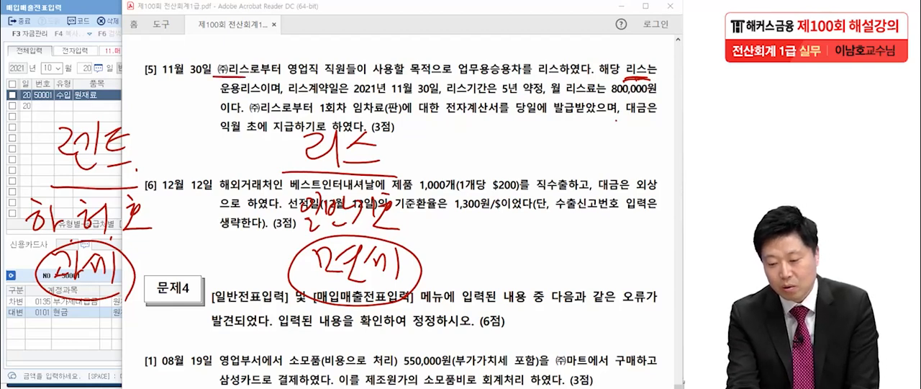
{"action": "mouse_move", "coordinate": [497, 122]}
{"action": "left_mouse_down"}
{"action": "mouse_move", "coordinate": [466, 104]}
{"action": "mouse_move", "coordinate": [481, 127]}
{"action": "left_mouse_up"}
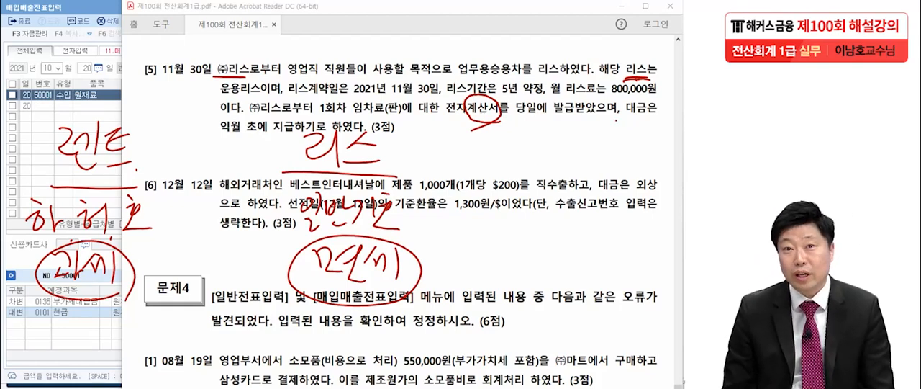
{"action": "left_click_drag", "start_coordinate": [527, 124], "coordinate": [517, 151]}
{"action": "mouse_move", "coordinate": [532, 126]}
{"action": "left_mouse_down"}
{"action": "mouse_move", "coordinate": [567, 140]}
{"action": "mouse_move", "coordinate": [547, 151]}
{"action": "left_mouse_up"}
{"action": "left_click_drag", "start_coordinate": [576, 128], "coordinate": [600, 142]}
{"action": "mouse_move", "coordinate": [593, 143]}
{"action": "left_mouse_down"}
{"action": "mouse_move", "coordinate": [603, 154]}
{"action": "mouse_move", "coordinate": [606, 144]}
{"action": "left_mouse_up"}
{"action": "left_click_drag", "start_coordinate": [612, 138], "coordinate": [641, 165]}
{"action": "left_click_drag", "start_coordinate": [645, 169], "coordinate": [642, 175]}
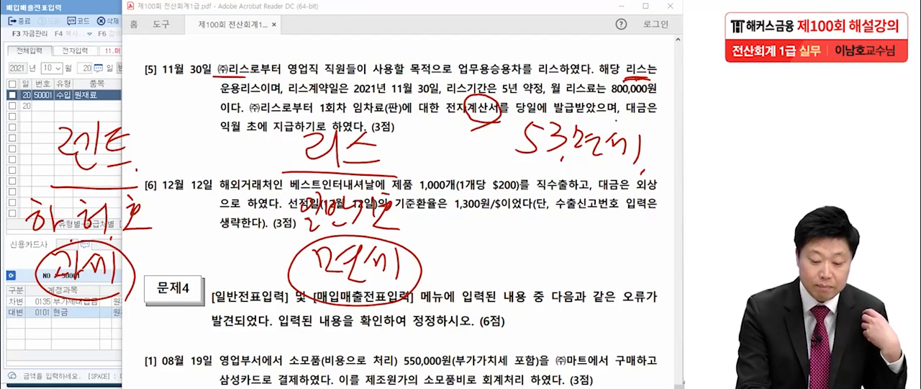
Step: Write 임차료 as the expense account beneath both the 렌트 and 리스 columns
{"action": "left_click_drag", "start_coordinate": [45, 318], "coordinate": [48, 332]}
{"action": "mouse_move", "coordinate": [70, 307]}
{"action": "left_mouse_down"}
{"action": "mouse_move", "coordinate": [69, 350]}
{"action": "mouse_move", "coordinate": [87, 347]}
{"action": "left_mouse_up"}
{"action": "left_click_drag", "start_coordinate": [89, 344], "coordinate": [97, 347]}
{"action": "left_click_drag", "start_coordinate": [108, 321], "coordinate": [121, 332]}
{"action": "left_click_drag", "start_coordinate": [113, 340], "coordinate": [130, 358]}
{"action": "left_click_drag", "start_coordinate": [314, 325], "coordinate": [319, 341]}
{"action": "mouse_move", "coordinate": [332, 319]}
{"action": "left_mouse_down"}
{"action": "mouse_move", "coordinate": [330, 347]}
{"action": "mouse_move", "coordinate": [355, 340]}
{"action": "left_mouse_up"}
{"action": "left_click_drag", "start_coordinate": [344, 346], "coordinate": [358, 349]}
{"action": "left_click_drag", "start_coordinate": [364, 322], "coordinate": [378, 348]}
{"action": "left_click_drag", "start_coordinate": [385, 318], "coordinate": [399, 353]}
{"action": "left_click_drag", "start_coordinate": [390, 343], "coordinate": [412, 356]}
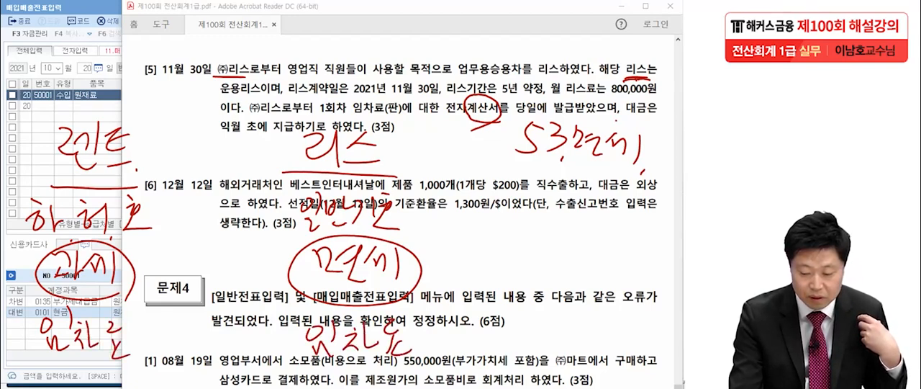
Step: Tick both headings, box the 53.면세 note and underline 영업직, finishing by clearing all the handwriting
{"action": "left_click_drag", "start_coordinate": [131, 175], "coordinate": [151, 159]}
{"action": "left_click_drag", "start_coordinate": [401, 177], "coordinate": [432, 155]}
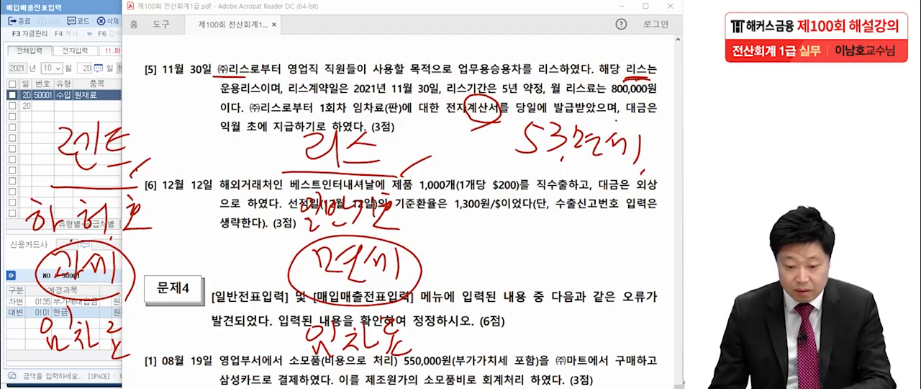
{"action": "mouse_move", "coordinate": [512, 166]}
{"action": "left_mouse_down"}
{"action": "mouse_move", "coordinate": [652, 172]}
{"action": "mouse_move", "coordinate": [514, 117]}
{"action": "mouse_move", "coordinate": [649, 170]}
{"action": "left_mouse_up"}
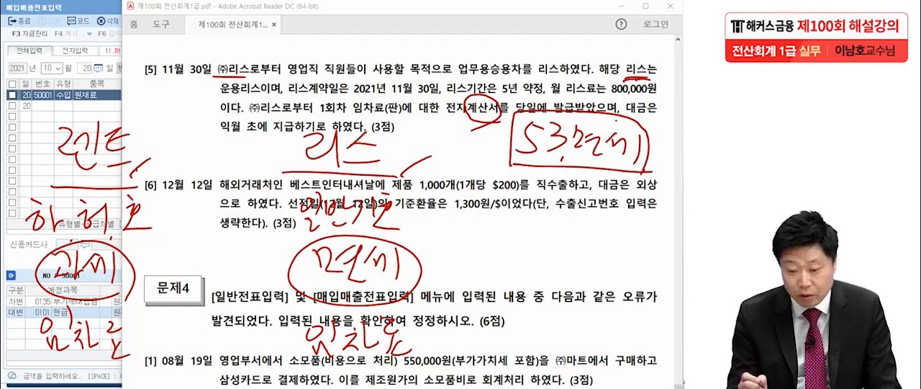
{"action": "left_click_drag", "start_coordinate": [278, 76], "coordinate": [323, 76]}
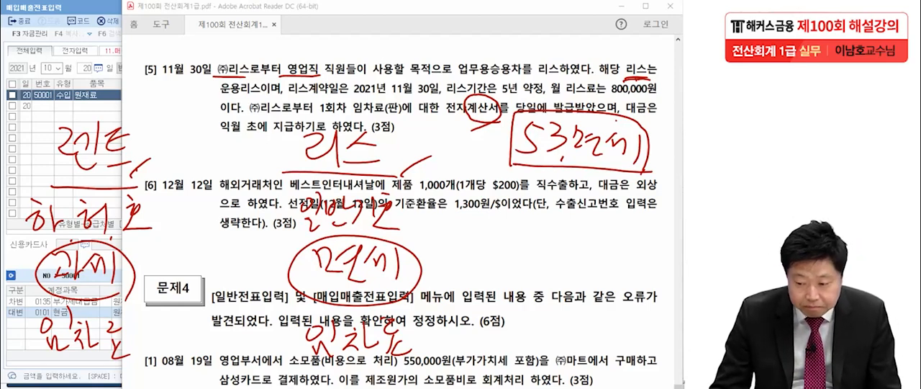
{"action": "key", "text": "Escape"}
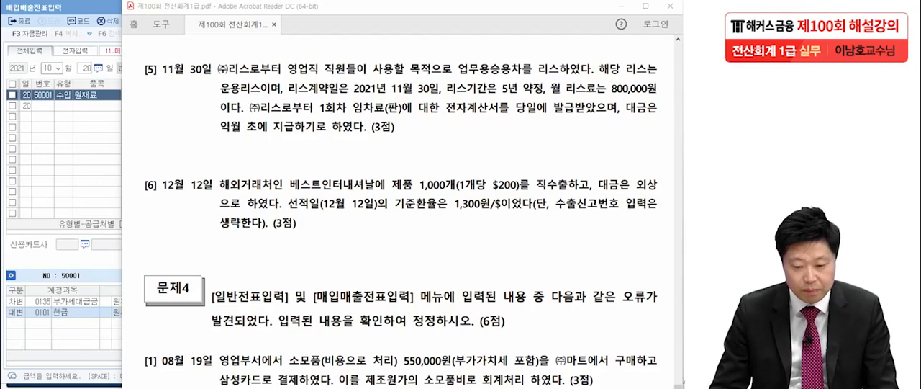
Step: Start a purchase entry in 매입매출전표입력 dated November 30 with type 53 면세, leaving the item blank
{"action": "left_click", "coordinate": [52, 68]}
{"action": "type", "text": "1130"}
{"action": "key", "text": "Return"}
{"action": "type", "text": "53"}
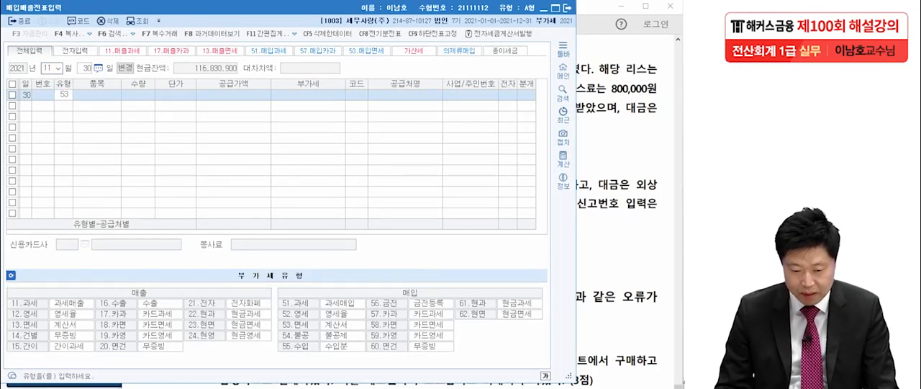
{"action": "key", "text": "Return"}
{"action": "key", "text": "Return"}
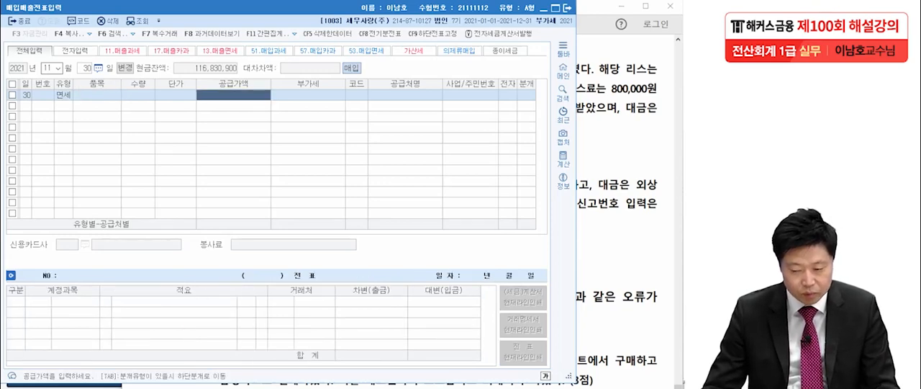
Step: Check the lease fee in question [5] and enter a supply value of 800,000
{"action": "key", "text": "alt+Tab"}
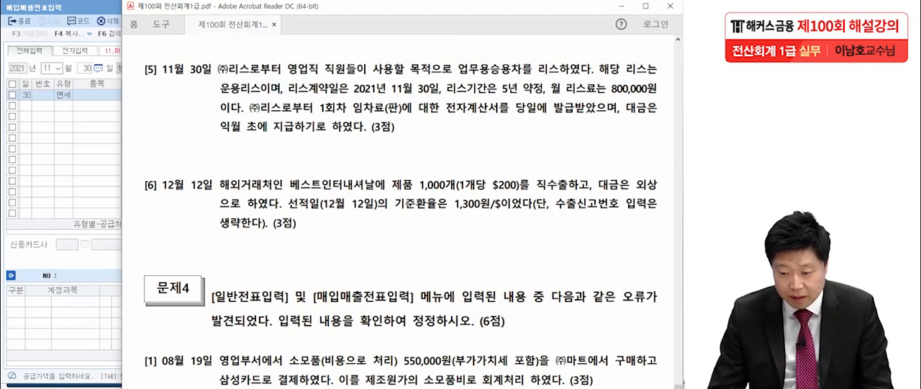
{"action": "key", "text": "alt+Tab"}
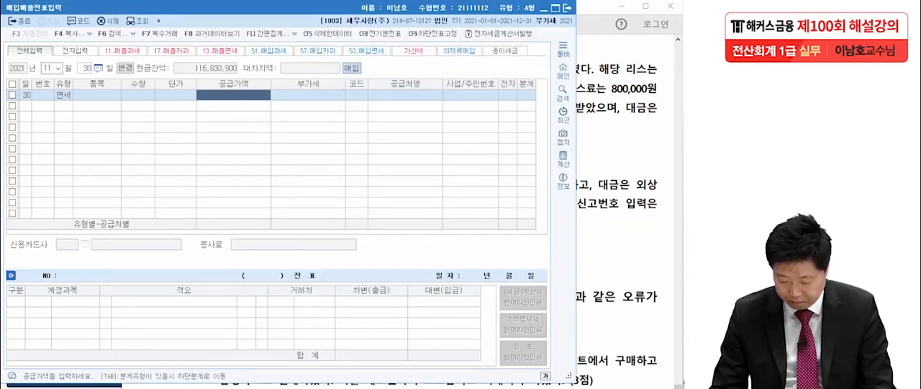
{"action": "type", "text": "800,000"}
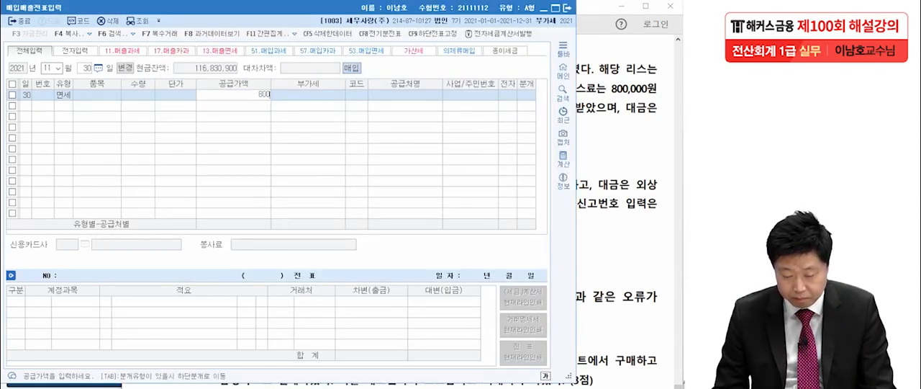
{"action": "key", "text": "Return"}
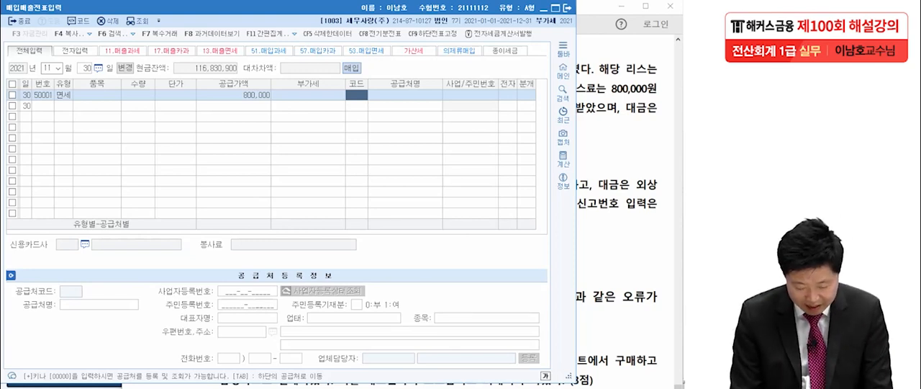
Step: Look up 리스 and assign (주)리스 as the supplier of the November 30 entry
{"action": "key", "text": "Hangul"}
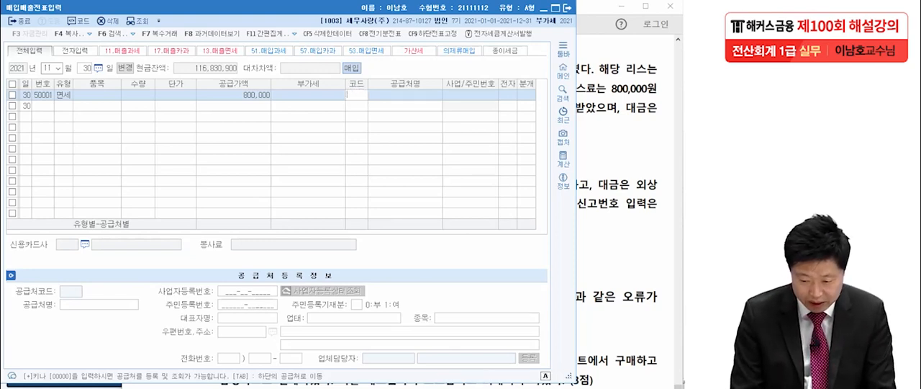
{"action": "key", "text": "Hangul"}
{"action": "type", "text": "리스"}
{"action": "key", "text": "Return"}
{"action": "key", "text": "Return"}
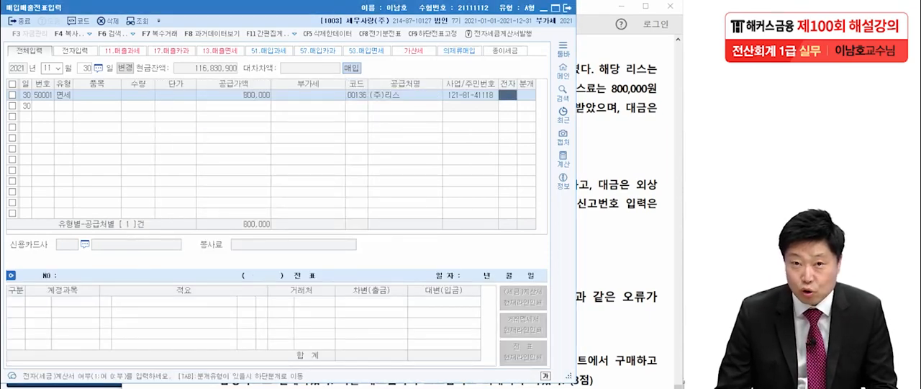
Step: Check the invoice details in question [5], and set electronic invoice to 여 and journal type to 혼합
{"action": "key", "text": "alt+Tab"}
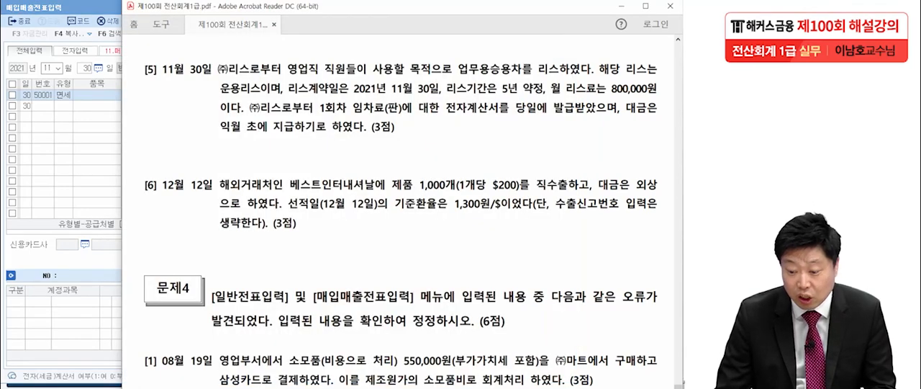
{"action": "key", "text": "alt+Tab"}
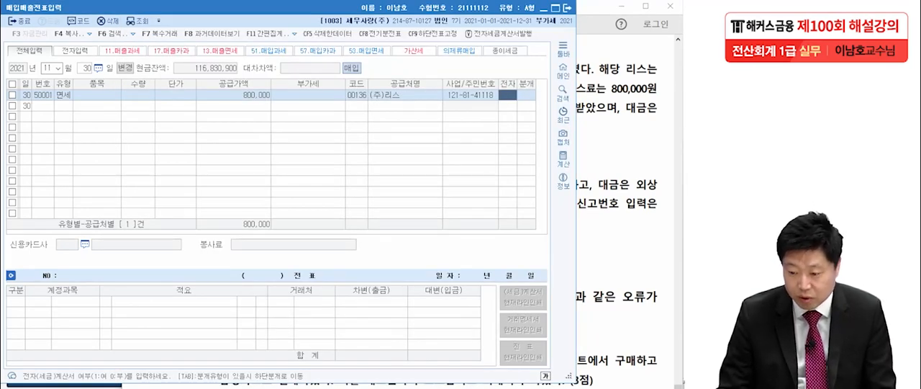
{"action": "type", "text": "1"}
{"action": "key", "text": "Return"}
{"action": "type", "text": "3"}
{"action": "key", "text": "Return"}
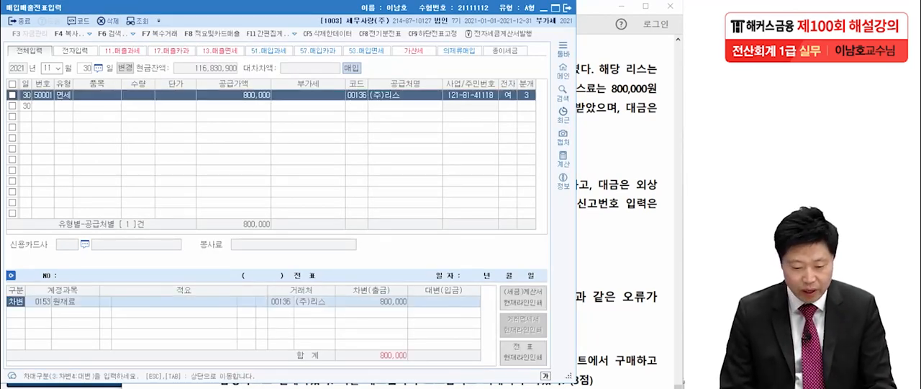
Step: Replace the 원재료 debit account with 0819 임차료 from 판매관리비
{"action": "key", "text": "F2"}
{"action": "type", "text": "임차료"}
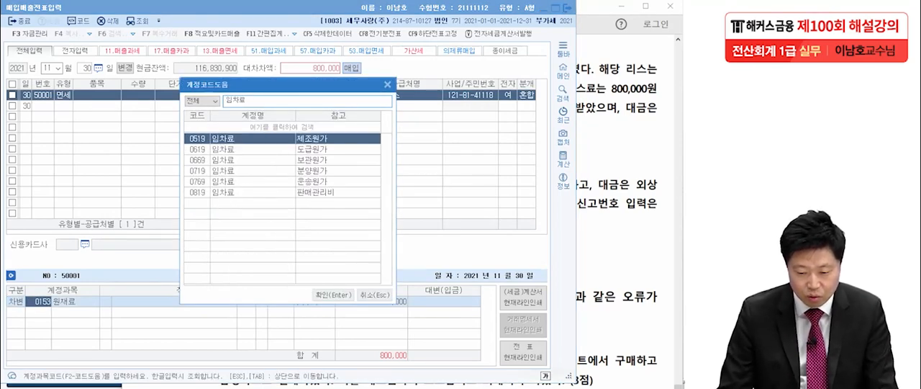
{"action": "key", "text": "Up"}
{"action": "key", "text": "Return"}
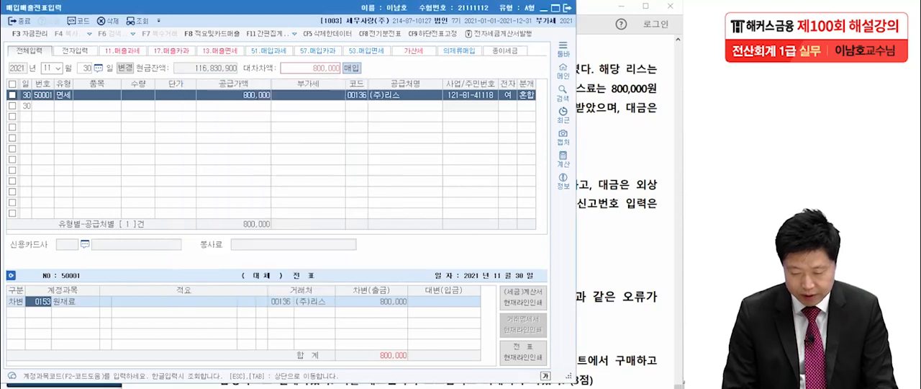
{"action": "key", "text": "Return"}
{"action": "key", "text": "Return"}
Step: Add a balancing credit line of 800,000 to 미지급금 for (주)리스
{"action": "type", "text": "4"}
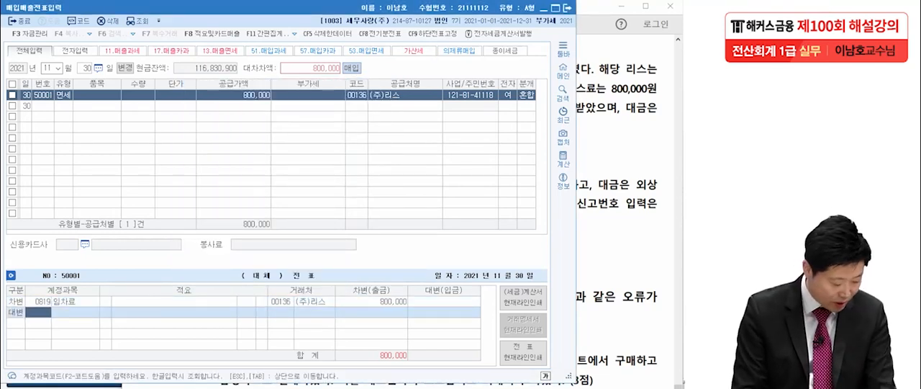
{"action": "type", "text": "미ㅈ"}
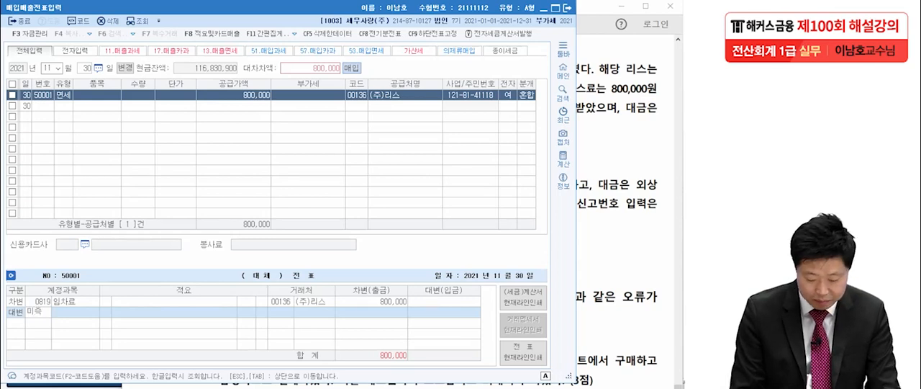
{"action": "type", "text": "ㅣ급"}
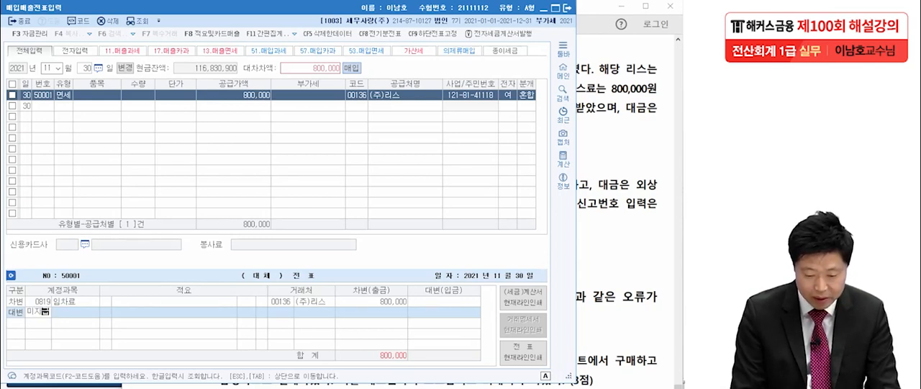
{"action": "key", "text": "Return"}
{"action": "key", "text": "Return"}
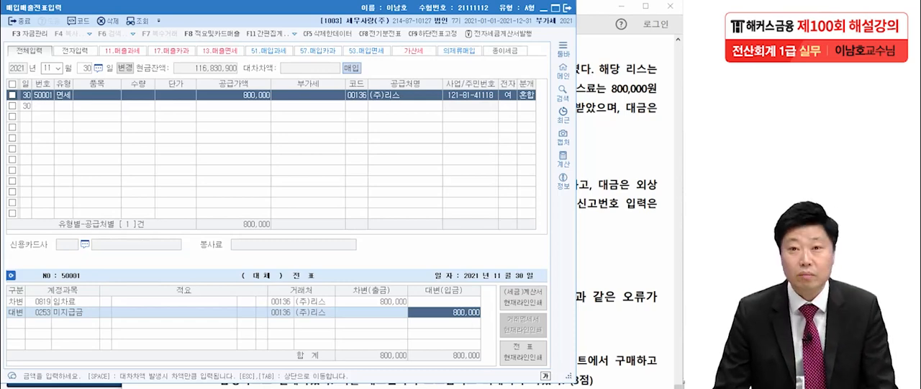
Step: Bring up question [6] in the exam PDF and write a circled 16 as its transaction type
{"action": "scroll", "coordinate": [401, 221], "scroll_direction": "down", "scroll_amount": 3}
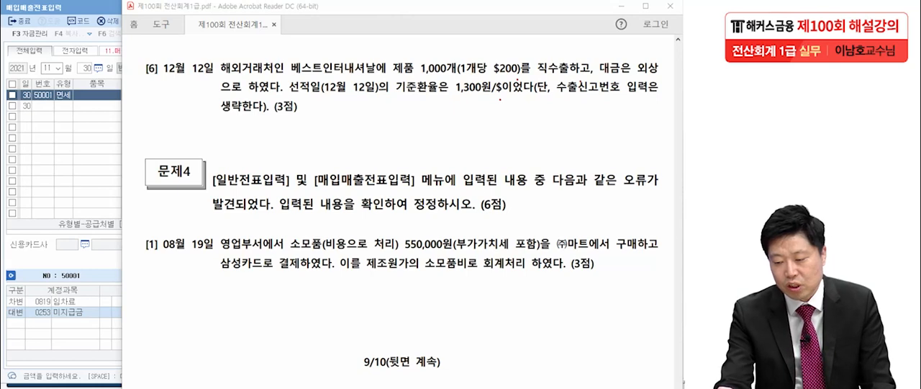
{"action": "mouse_move", "coordinate": [57, 120]}
{"action": "left_mouse_down"}
{"action": "mouse_move", "coordinate": [53, 168]}
{"action": "mouse_move", "coordinate": [69, 150]}
{"action": "left_mouse_up"}
{"action": "mouse_move", "coordinate": [94, 173]}
{"action": "left_mouse_down"}
{"action": "mouse_move", "coordinate": [106, 150]}
{"action": "mouse_move", "coordinate": [99, 187]}
{"action": "left_mouse_up"}
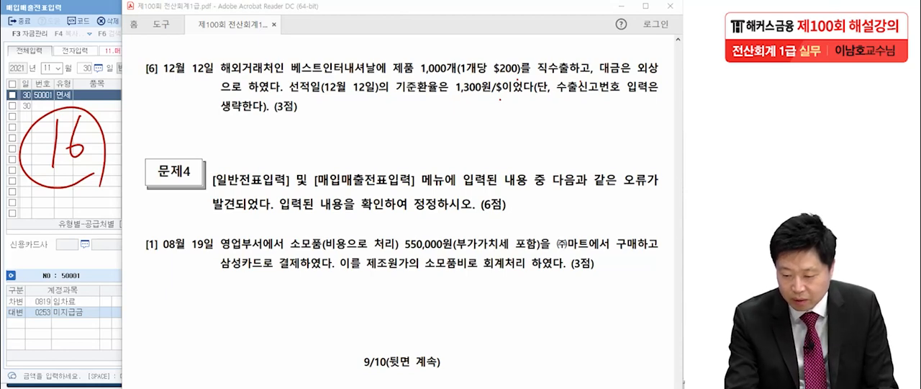
Step: Write the calculation (1,000 × $200) × 1,300 beneath question [6] in the exam PDF
{"action": "mouse_move", "coordinate": [278, 131]}
{"action": "left_mouse_down"}
{"action": "mouse_move", "coordinate": [264, 150]}
{"action": "mouse_move", "coordinate": [273, 152]}
{"action": "left_mouse_up"}
{"action": "left_click_drag", "start_coordinate": [287, 137], "coordinate": [297, 136]}
{"action": "mouse_move", "coordinate": [305, 137]}
{"action": "left_mouse_down"}
{"action": "mouse_move", "coordinate": [310, 149]}
{"action": "mouse_move", "coordinate": [306, 137]}
{"action": "mouse_move", "coordinate": [341, 148]}
{"action": "left_mouse_up"}
{"action": "left_click_drag", "start_coordinate": [341, 131], "coordinate": [327, 148]}
{"action": "mouse_move", "coordinate": [377, 124]}
{"action": "left_mouse_down"}
{"action": "mouse_move", "coordinate": [355, 151]}
{"action": "mouse_move", "coordinate": [362, 162]}
{"action": "mouse_move", "coordinate": [394, 130]}
{"action": "mouse_move", "coordinate": [396, 146]}
{"action": "left_mouse_up"}
{"action": "left_click_drag", "start_coordinate": [406, 132], "coordinate": [423, 137]}
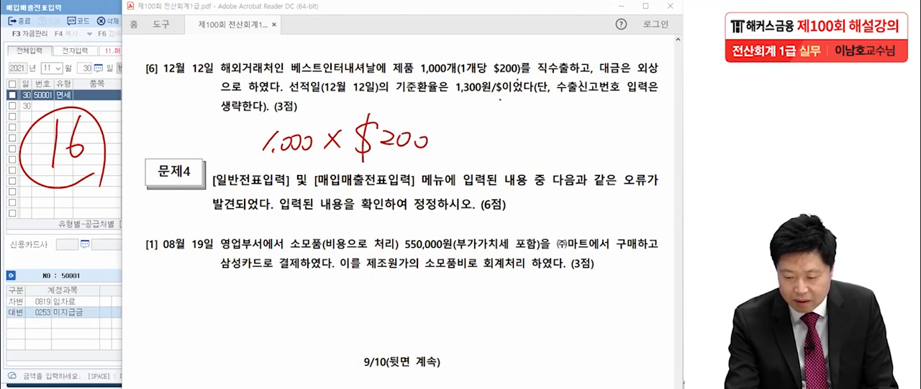
{"action": "left_click_drag", "start_coordinate": [246, 121], "coordinate": [237, 171]}
{"action": "mouse_move", "coordinate": [436, 117]}
{"action": "left_mouse_down"}
{"action": "mouse_move", "coordinate": [448, 130]}
{"action": "mouse_move", "coordinate": [432, 172]}
{"action": "left_mouse_up"}
{"action": "left_click_drag", "start_coordinate": [467, 132], "coordinate": [489, 154]}
{"action": "left_click_drag", "start_coordinate": [489, 134], "coordinate": [472, 156]}
{"action": "left_click_drag", "start_coordinate": [514, 133], "coordinate": [508, 152]}
{"action": "left_click_drag", "start_coordinate": [522, 150], "coordinate": [519, 157]}
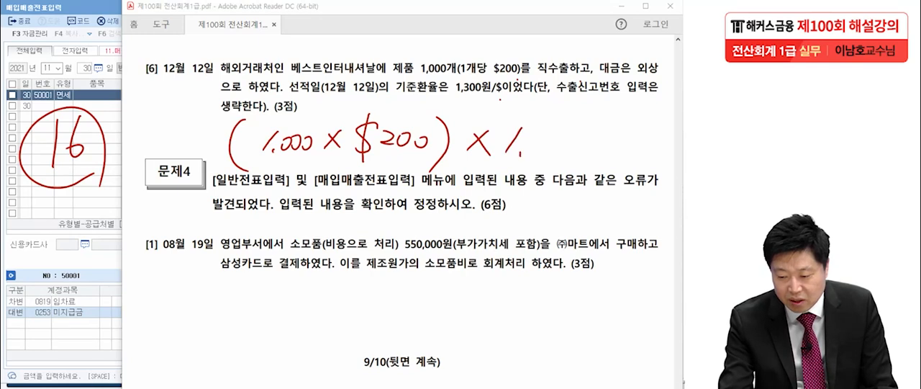
{"action": "mouse_move", "coordinate": [530, 128]}
{"action": "left_mouse_down"}
{"action": "mouse_move", "coordinate": [531, 151]}
{"action": "mouse_move", "coordinate": [575, 139]}
{"action": "left_mouse_up"}
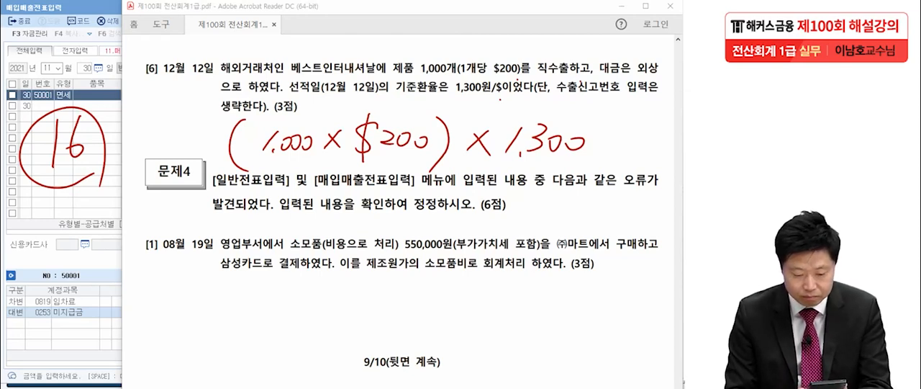
Step: Write the result 260,000,000 on the exam page, then clear all handwritten notes
{"action": "left_click_drag", "start_coordinate": [270, 288], "coordinate": [293, 307]}
{"action": "left_click_drag", "start_coordinate": [321, 278], "coordinate": [307, 303]}
{"action": "left_click_drag", "start_coordinate": [331, 281], "coordinate": [343, 306]}
{"action": "mouse_move", "coordinate": [360, 284]}
{"action": "left_mouse_down"}
{"action": "mouse_move", "coordinate": [432, 301]}
{"action": "mouse_move", "coordinate": [480, 291]}
{"action": "left_mouse_up"}
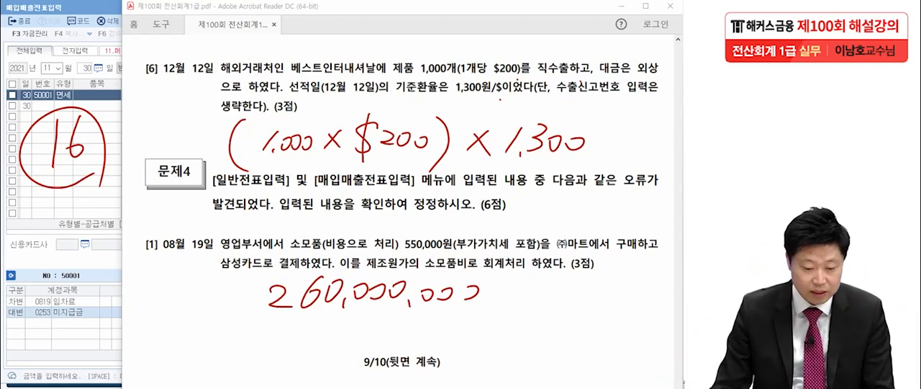
{"action": "key", "text": "Escape"}
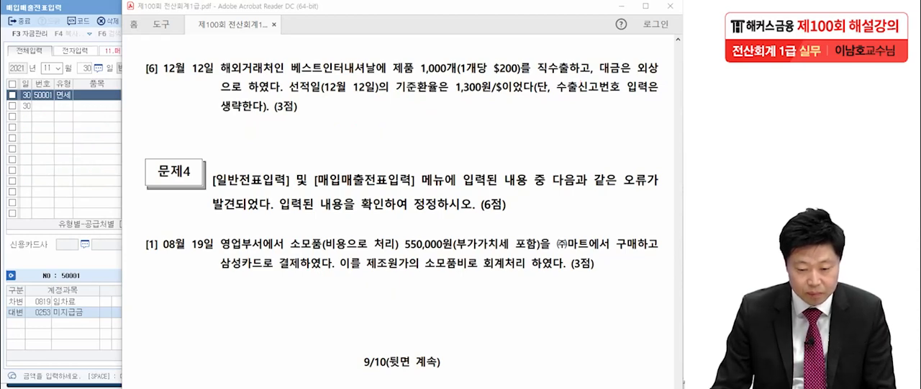
Step: Switch to KcLep's 매입매출전표입력 and start a December 12 entry with transaction type 16 (수출)
{"action": "key", "text": "alt+Tab"}
{"action": "key", "text": "Escape"}
{"action": "type", "text": "1212"}
{"action": "key", "text": "Return"}
{"action": "type", "text": "16"}
{"action": "key", "text": "Return"}
{"action": "key", "text": "Return"}
{"action": "key", "text": "Return"}
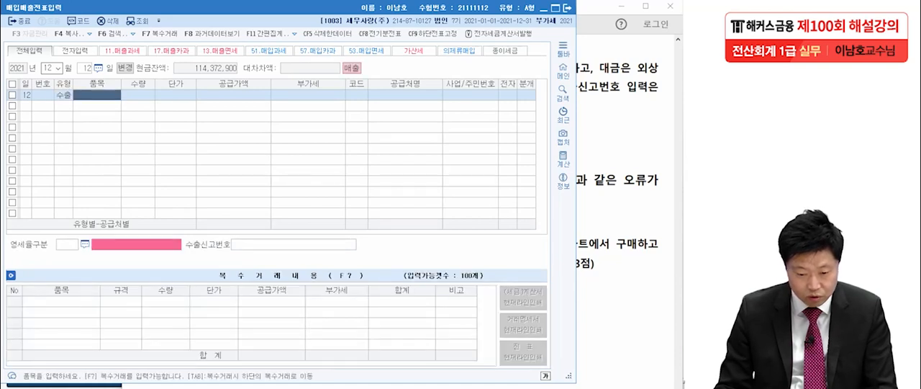
Step: Enter a supply amount of 260,000,000 for the export sale and set the trading partner to 베스트인터내셔날
{"action": "type", "text": "2"}
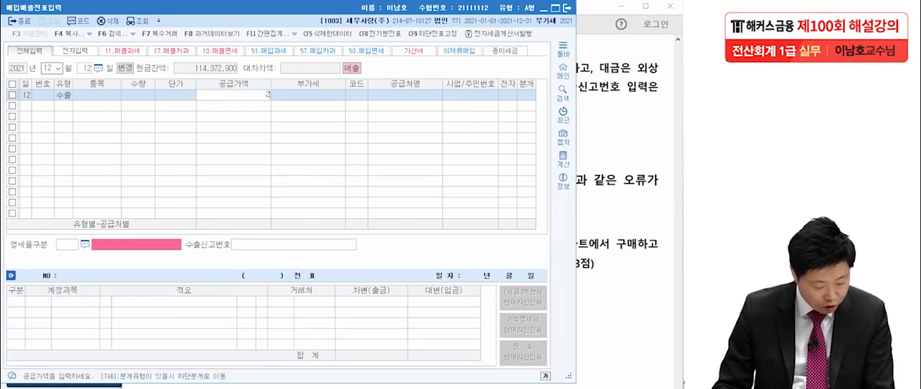
{"action": "type", "text": "60000000"}
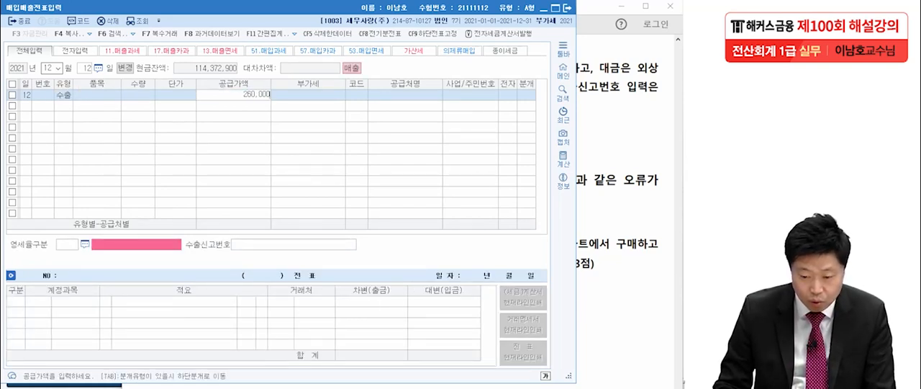
{"action": "key", "text": "Return"}
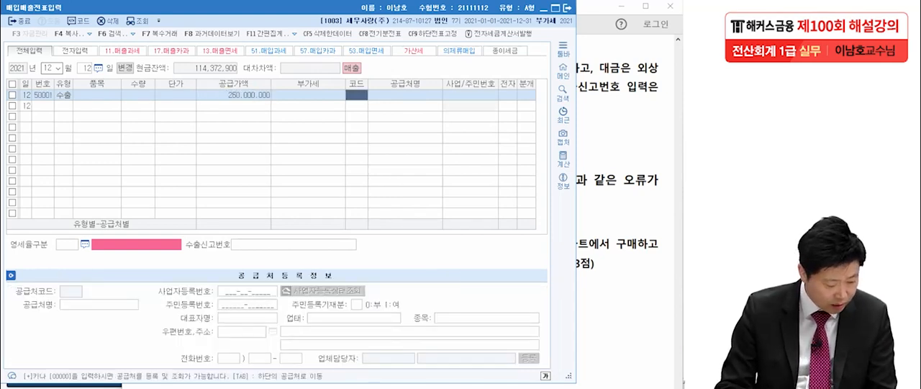
{"action": "type", "text": "베"}
{"action": "key", "text": "Return"}
{"action": "key", "text": "Return"}
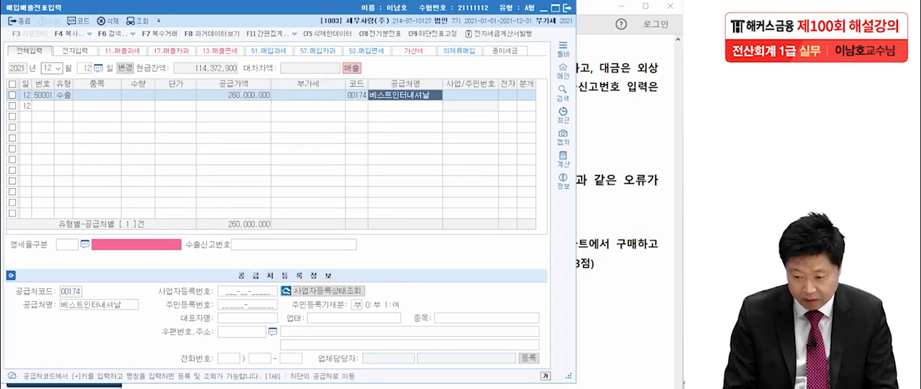
{"action": "key", "text": "Return"}
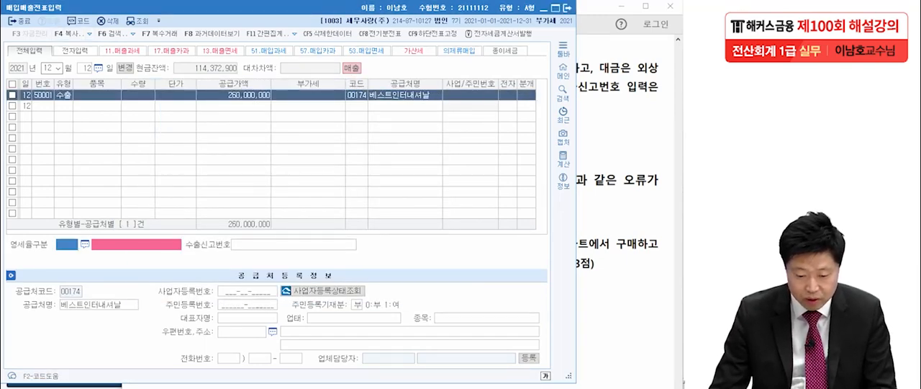
Step: Set 영세율구분 to 1 직접수출(대행수출 포함), leave 수출신고번호 blank, and choose 혼합 as the journal type
{"action": "key", "text": "F2"}
{"action": "key", "text": "Return"}
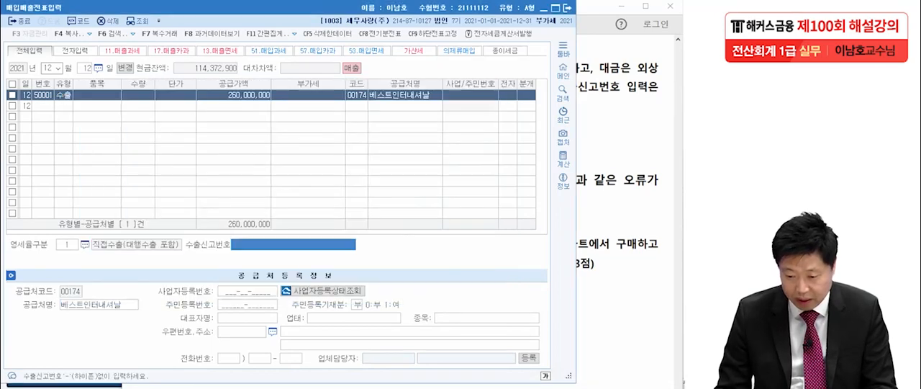
{"action": "key", "text": "Return"}
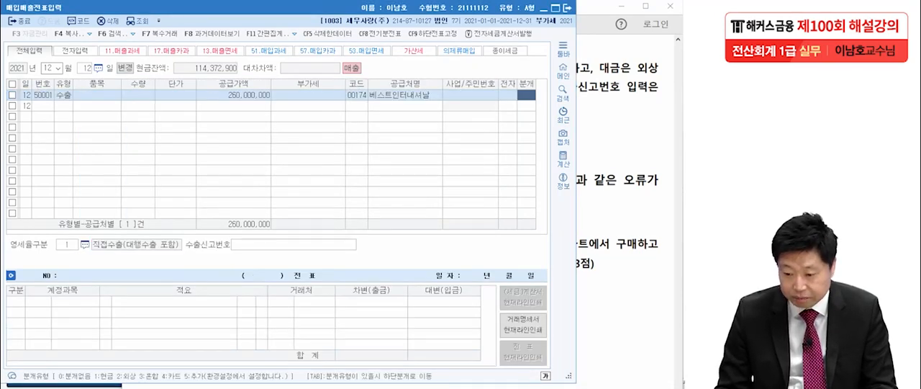
{"action": "type", "text": "3"}
{"action": "key", "text": "Return"}
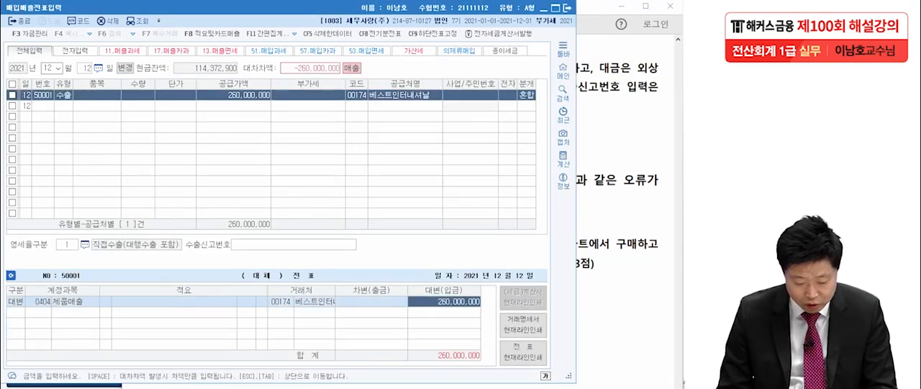
Step: Add a balancing debit line of 260,000,000 to 0108 외상매출금 and close the voucher entry window
{"action": "key", "text": "Return"}
{"action": "type", "text": "외상매"}
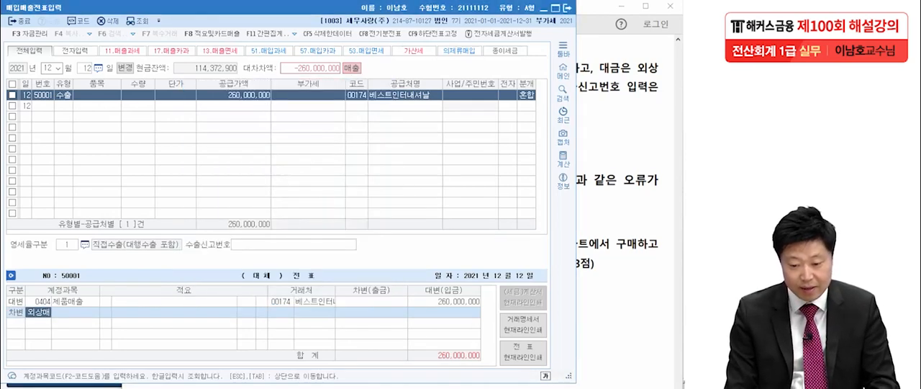
{"action": "key", "text": "Return"}
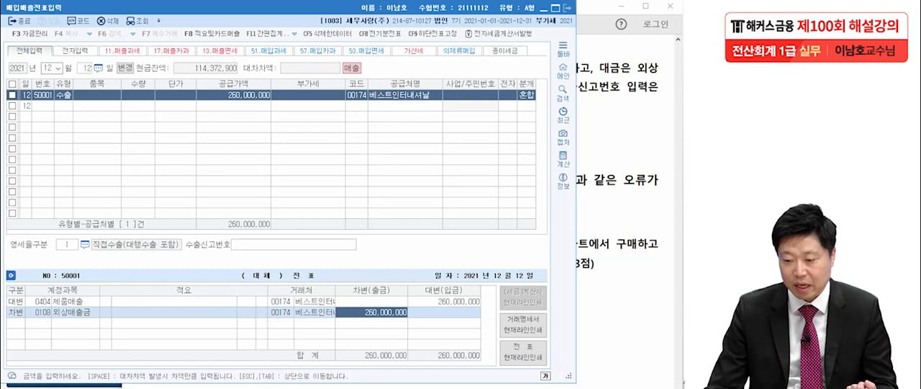
{"action": "left_click", "coordinate": [568, 7]}
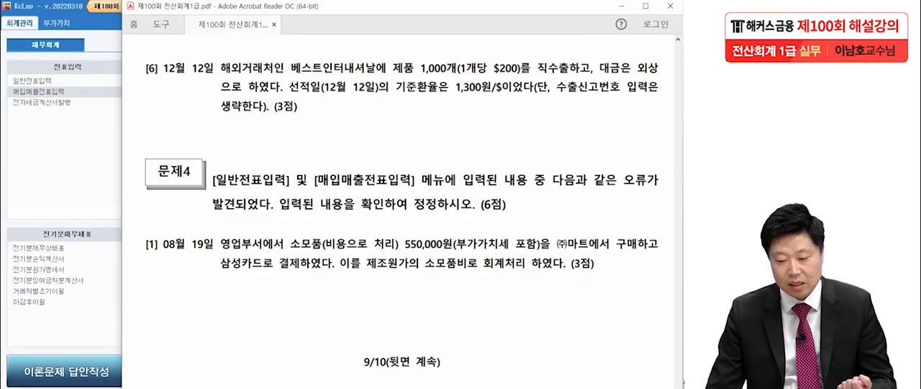
Step: Bring up 문제4 [1] in the exam PDF and mark its date, 영업부서, 비용, 제조원가, 소모품비 and 부가가치세 포함
{"action": "scroll", "coordinate": [399, 208], "scroll_direction": "down", "scroll_amount": 3}
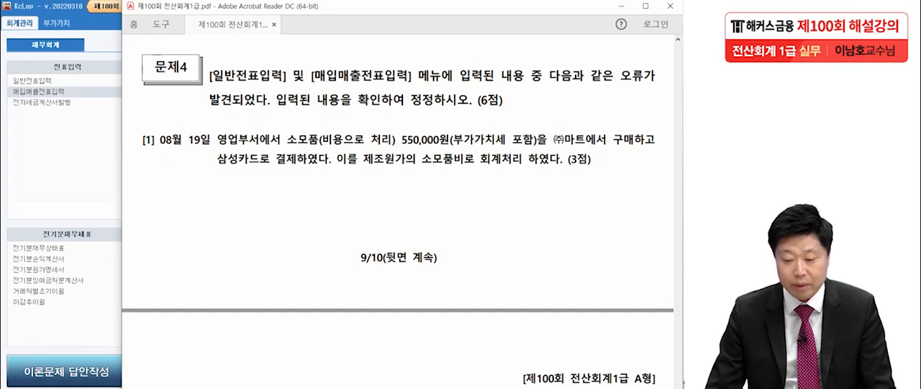
{"action": "scroll", "coordinate": [398, 208], "scroll_direction": "down", "scroll_amount": 2}
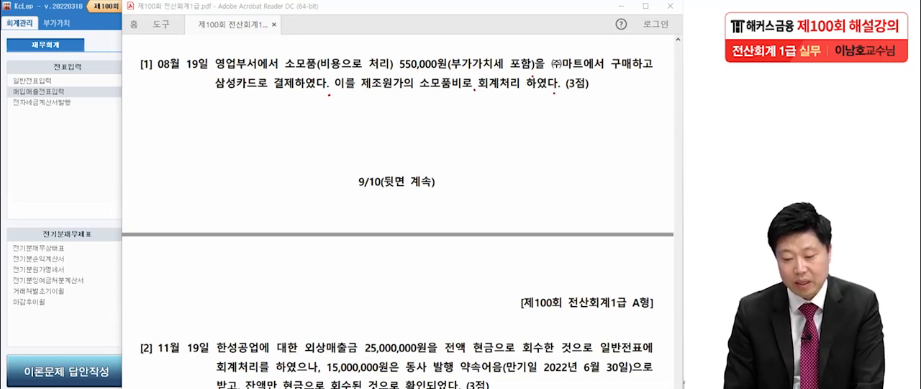
{"action": "left_click_drag", "start_coordinate": [215, 72], "coordinate": [260, 73]}
{"action": "left_click_drag", "start_coordinate": [318, 63], "coordinate": [352, 70]}
{"action": "left_click_drag", "start_coordinate": [363, 97], "coordinate": [461, 97]}
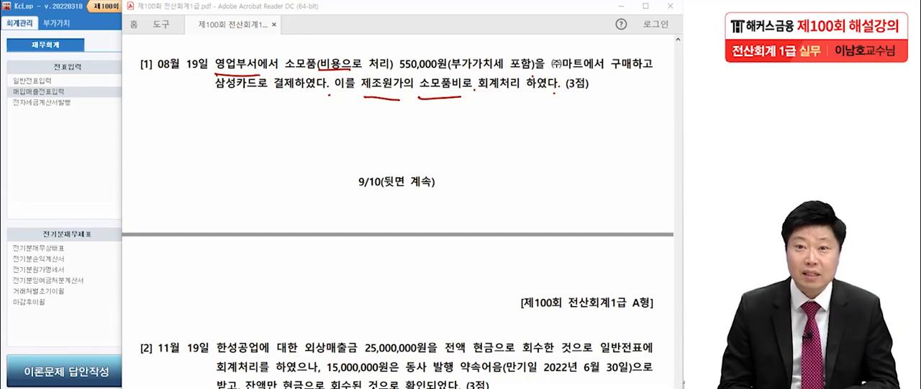
{"action": "mouse_move", "coordinate": [156, 80]}
{"action": "left_mouse_down"}
{"action": "mouse_move", "coordinate": [209, 78]}
{"action": "mouse_move", "coordinate": [214, 51]}
{"action": "mouse_move", "coordinate": [210, 80]}
{"action": "left_mouse_up"}
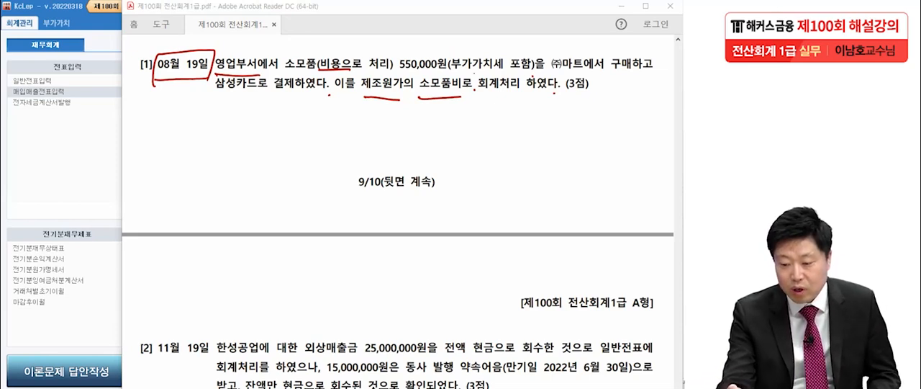
{"action": "left_click_drag", "start_coordinate": [447, 72], "coordinate": [540, 74]}
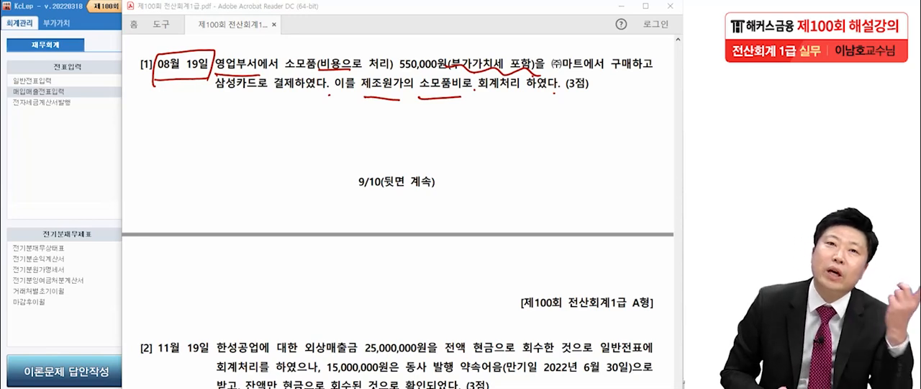
Step: Write a circled 57 beneath 문제4 [1] as its transaction type
{"action": "mouse_move", "coordinate": [263, 108]}
{"action": "left_mouse_down"}
{"action": "mouse_move", "coordinate": [251, 141]}
{"action": "mouse_move", "coordinate": [273, 116]}
{"action": "left_mouse_up"}
{"action": "left_click_drag", "start_coordinate": [284, 117], "coordinate": [303, 129]}
{"action": "left_click_drag", "start_coordinate": [252, 105], "coordinate": [320, 144]}
{"action": "left_click_drag", "start_coordinate": [318, 147], "coordinate": [296, 192]}
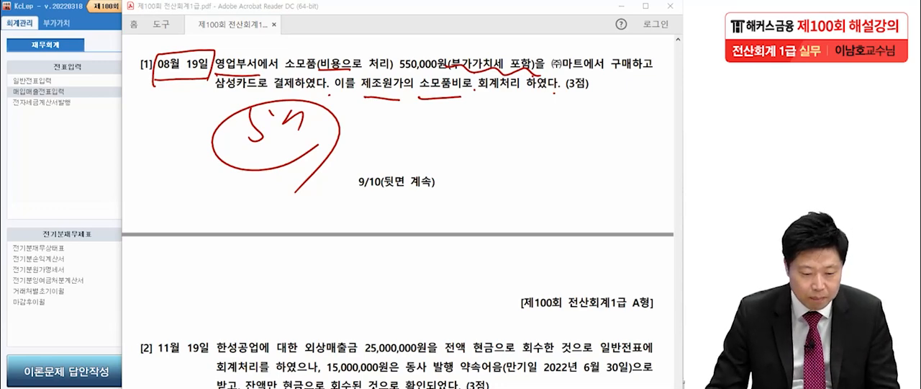
Step: Open 매입매출전표입력 in KcLep and load the vouchers dated August 19
{"action": "left_click", "coordinate": [66, 124]}
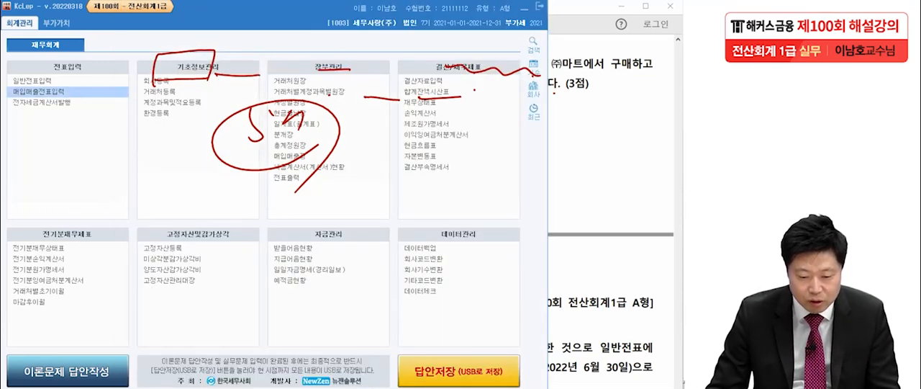
{"action": "left_click", "coordinate": [37, 91]}
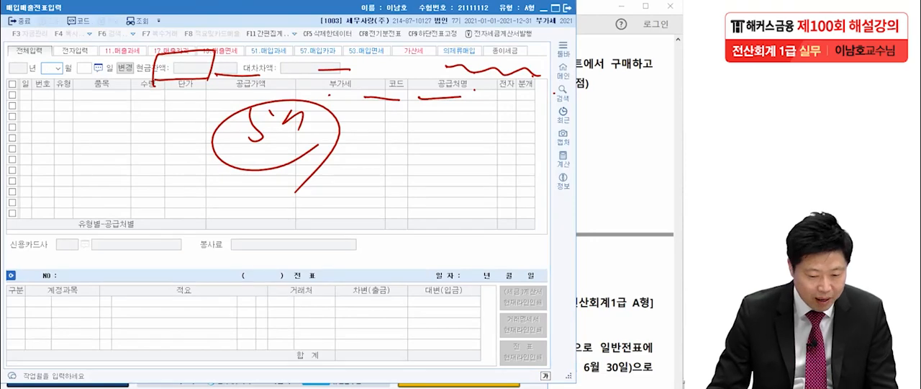
{"action": "type", "text": "8"}
{"action": "key", "text": "Return"}
{"action": "type", "text": "19"}
{"action": "key", "text": "Return"}
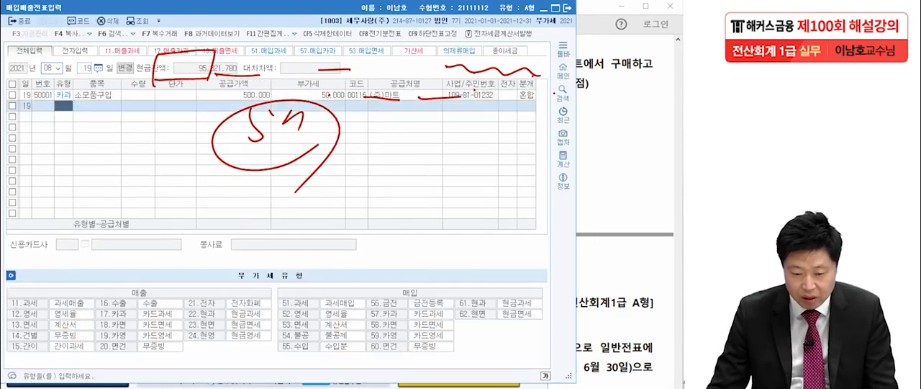
Step: Check the 소모품구입 voucher's supply amount, VAT, supplier and journal lines against 문제4 [1], clearing the handwritten marks
{"action": "left_click", "coordinate": [97, 95]}
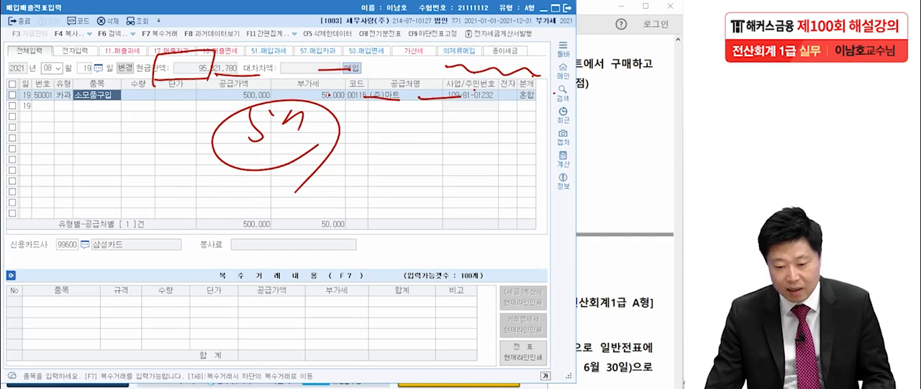
{"action": "left_click", "coordinate": [234, 95]}
{"action": "left_click", "coordinate": [309, 95]}
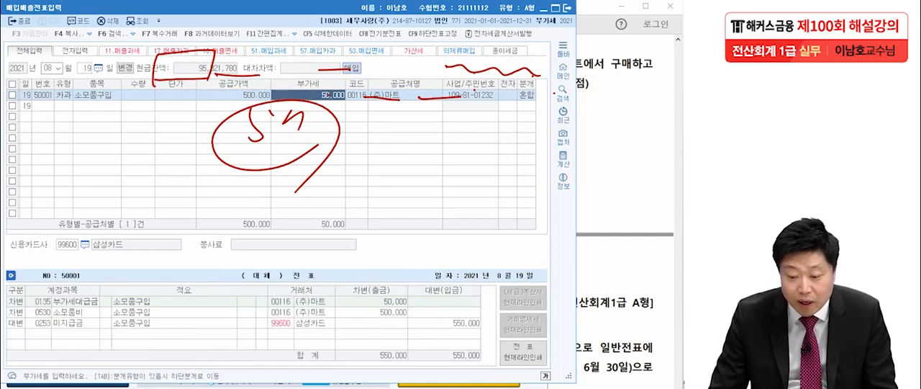
{"action": "key", "text": "Escape"}
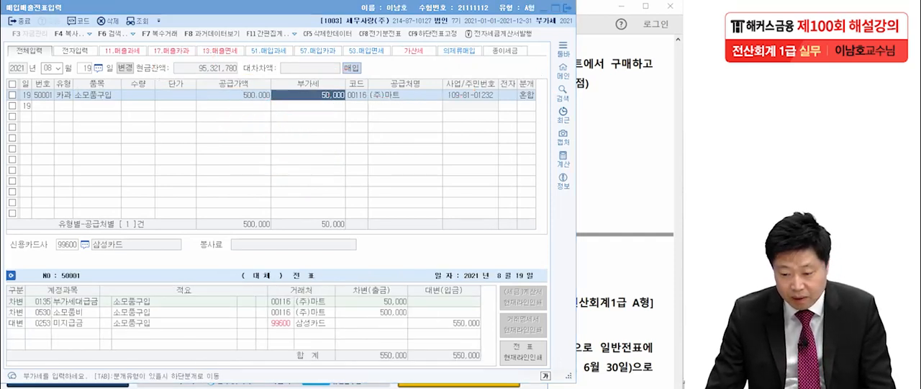
{"action": "left_click", "coordinate": [404, 95]}
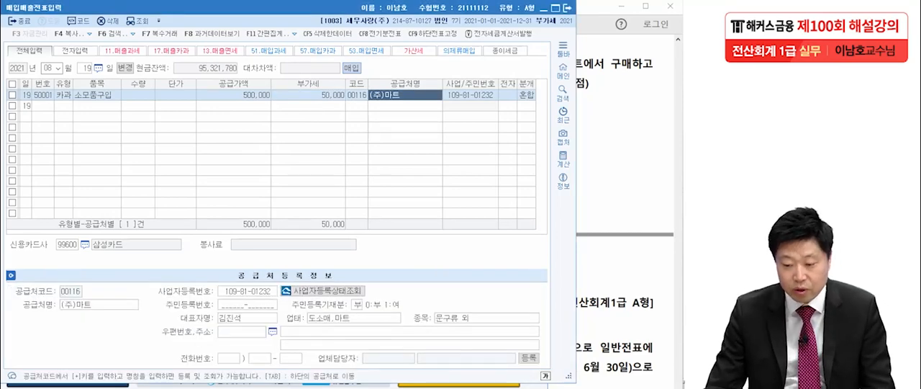
{"action": "left_click", "coordinate": [96, 95]}
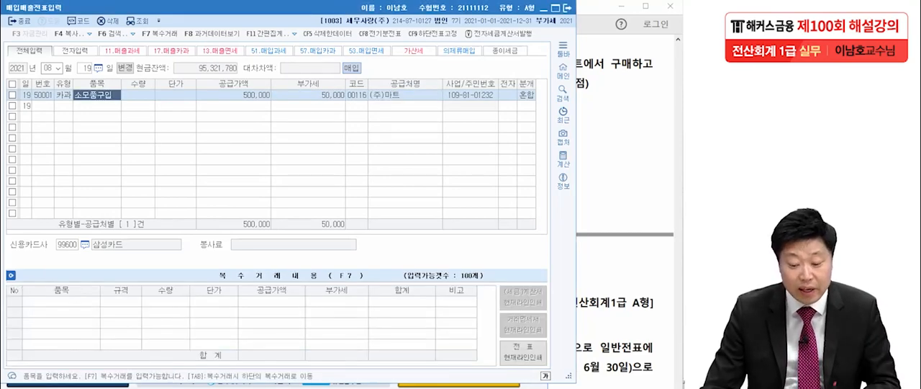
{"action": "left_click", "coordinate": [308, 95]}
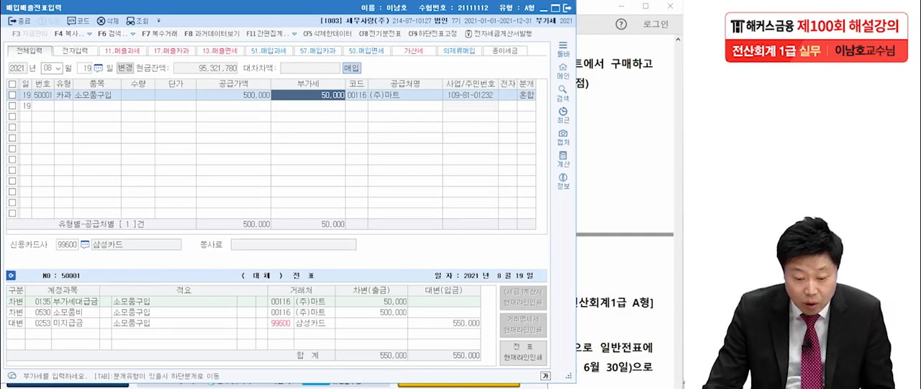
{"action": "key", "text": "Tab"}
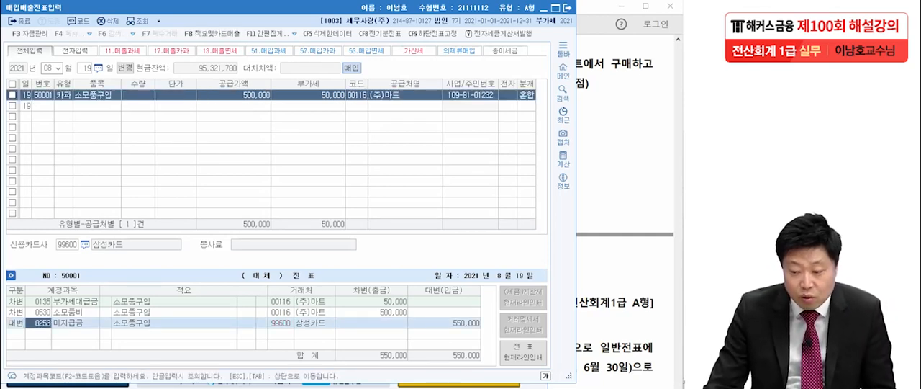
{"action": "key", "text": "alt+Tab"}
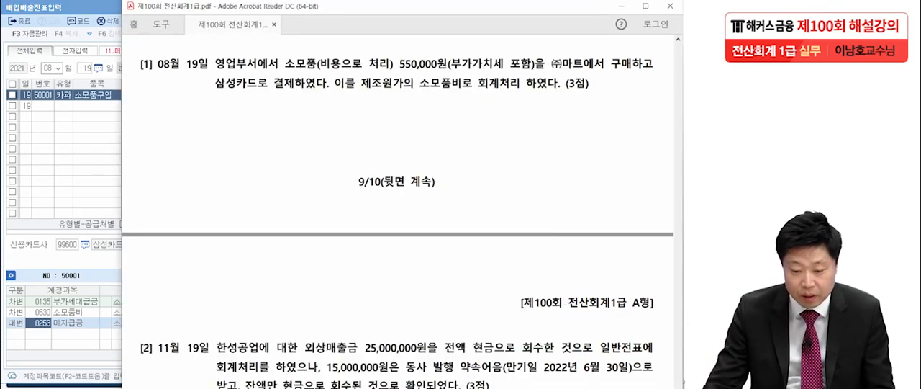
{"action": "key", "text": "alt+Tab"}
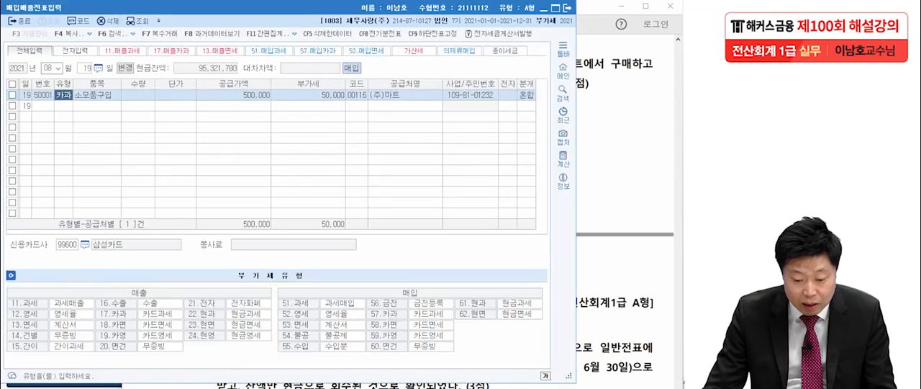
Step: Set the expense line of the August 19 소모품구입 voucher to account 0830 소모품비 (판매관리비)
{"action": "left_click", "coordinate": [308, 95]}
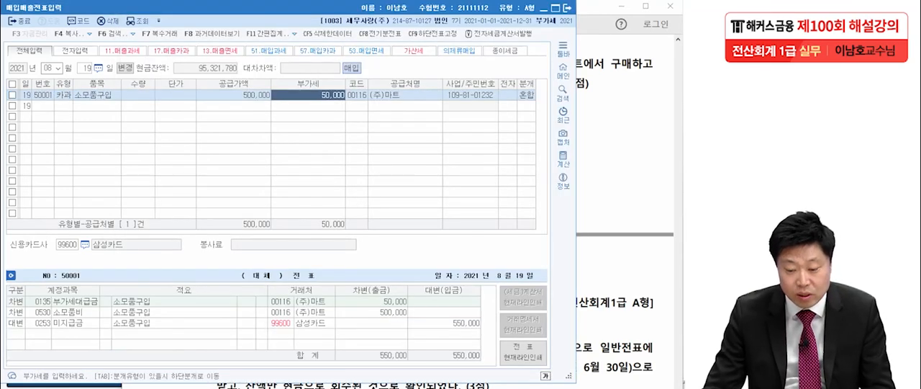
{"action": "left_click", "coordinate": [234, 95]}
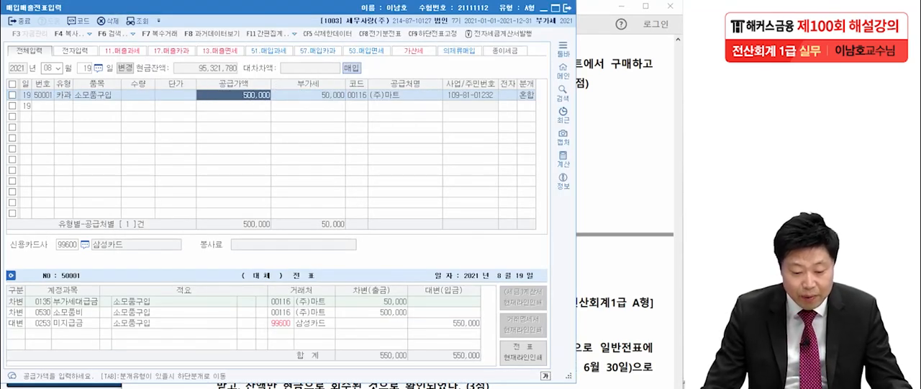
{"action": "left_click", "coordinate": [42, 312]}
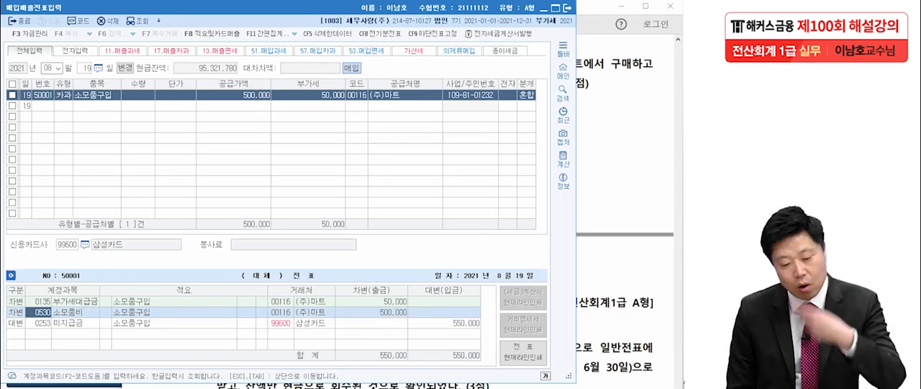
{"action": "key", "text": "F2"}
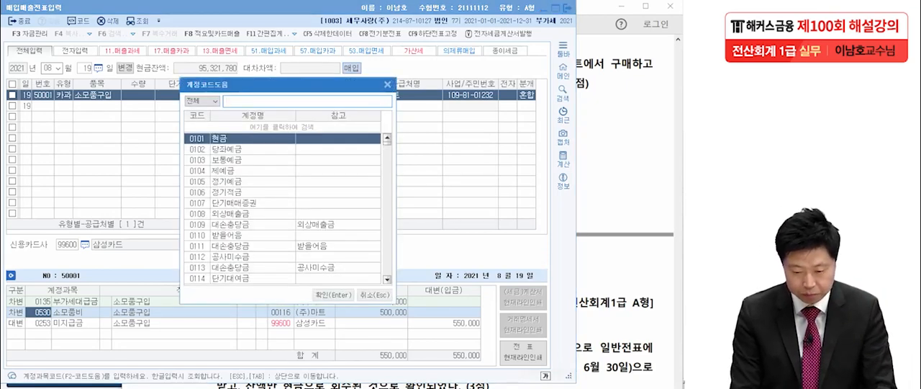
{"action": "type", "text": "소모품비"}
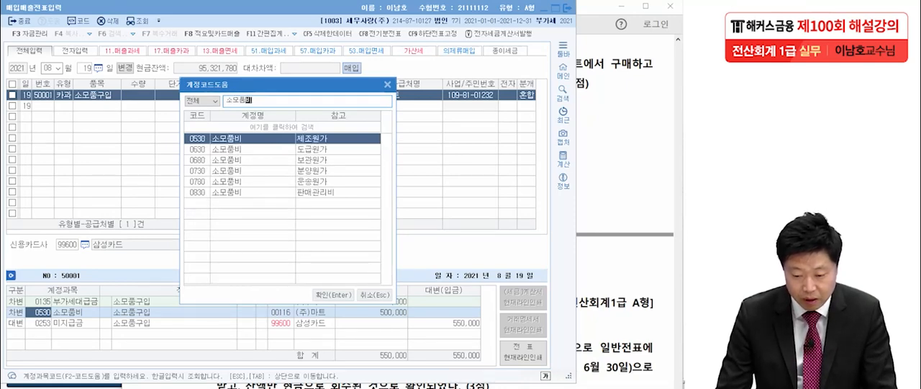
{"action": "key", "text": "Down"}
{"action": "key", "text": "Down"}
{"action": "key", "text": "Down"}
{"action": "key", "text": "Down"}
{"action": "key", "text": "Down"}
{"action": "key", "text": "Return"}
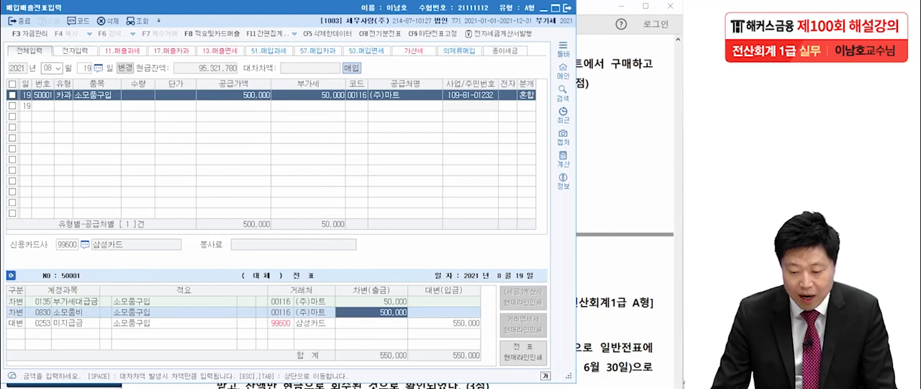
{"action": "key", "text": "Down"}
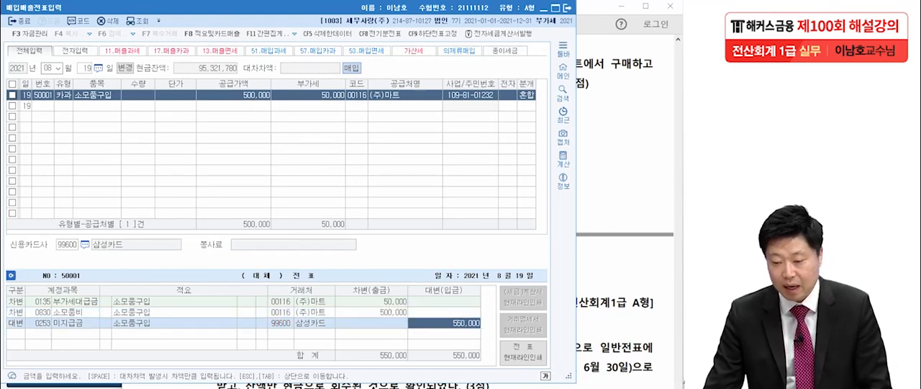
Step: Bring up 문제4 [2] in the exam PDF and handwrite its entry (차) 현금, (대) 외상매출금 with circled amounts
{"action": "key", "text": "alt+Tab"}
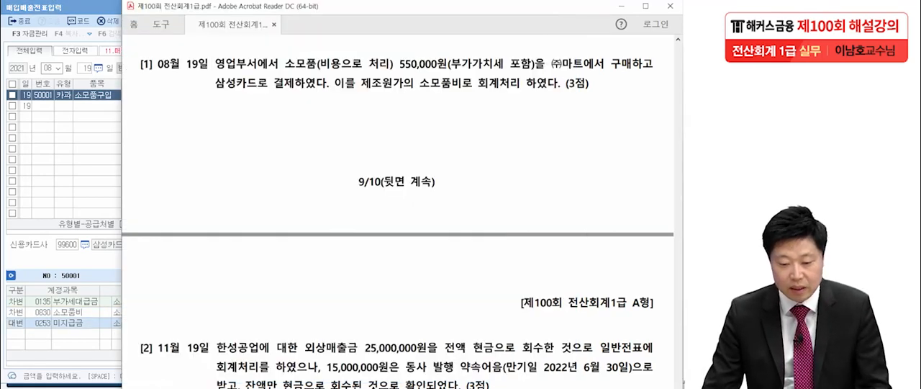
{"action": "scroll", "coordinate": [398, 216], "scroll_direction": "down", "scroll_amount": 6}
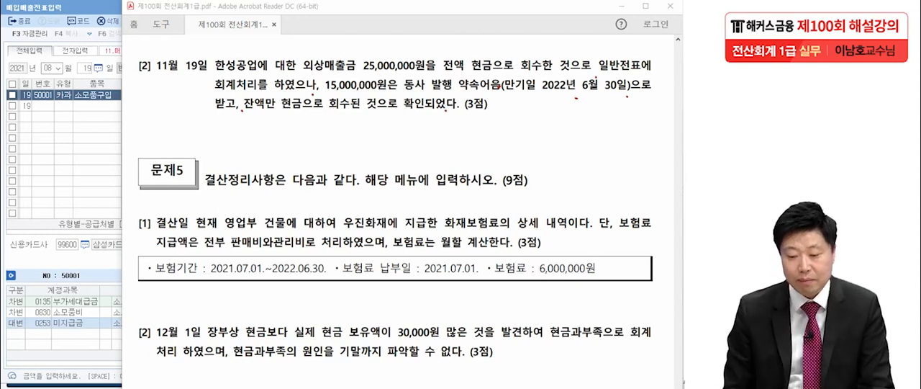
{"action": "mouse_move", "coordinate": [420, 122]}
{"action": "left_mouse_down"}
{"action": "mouse_move", "coordinate": [414, 155]}
{"action": "mouse_move", "coordinate": [430, 144]}
{"action": "mouse_move", "coordinate": [455, 149]}
{"action": "left_mouse_up"}
{"action": "mouse_move", "coordinate": [462, 120]}
{"action": "left_mouse_down"}
{"action": "mouse_move", "coordinate": [460, 154]}
{"action": "mouse_move", "coordinate": [494, 118]}
{"action": "mouse_move", "coordinate": [504, 134]}
{"action": "left_mouse_up"}
{"action": "mouse_move", "coordinate": [502, 115]}
{"action": "left_mouse_down"}
{"action": "mouse_move", "coordinate": [504, 154]}
{"action": "mouse_move", "coordinate": [541, 113]}
{"action": "left_mouse_up"}
{"action": "left_click_drag", "start_coordinate": [515, 144], "coordinate": [533, 141]}
{"action": "left_click_drag", "start_coordinate": [542, 115], "coordinate": [544, 143]}
{"action": "left_click_drag", "start_coordinate": [544, 127], "coordinate": [564, 136]}
{"action": "left_click_drag", "start_coordinate": [566, 130], "coordinate": [567, 151]}
{"action": "left_click_drag", "start_coordinate": [566, 111], "coordinate": [580, 125]}
{"action": "left_click_drag", "start_coordinate": [573, 128], "coordinate": [592, 131]}
{"action": "left_click_drag", "start_coordinate": [578, 138], "coordinate": [596, 160]}
{"action": "left_click_drag", "start_coordinate": [601, 121], "coordinate": [613, 134]}
{"action": "left_click_drag", "start_coordinate": [596, 142], "coordinate": [619, 151]}
{"action": "left_click_drag", "start_coordinate": [655, 141], "coordinate": [637, 144]}
{"action": "left_click_drag", "start_coordinate": [637, 144], "coordinate": [666, 142]}
{"action": "left_click_drag", "start_coordinate": [126, 115], "coordinate": [120, 159]}
{"action": "left_click_drag", "start_coordinate": [136, 128], "coordinate": [150, 127]}
{"action": "left_click_drag", "start_coordinate": [144, 132], "coordinate": [136, 150]}
{"action": "left_click_drag", "start_coordinate": [144, 141], "coordinate": [154, 148]}
{"action": "left_click_drag", "start_coordinate": [160, 123], "coordinate": [161, 149]}
{"action": "left_click_drag", "start_coordinate": [162, 135], "coordinate": [170, 134]}
{"action": "mouse_move", "coordinate": [172, 121]}
{"action": "left_mouse_down"}
{"action": "mouse_move", "coordinate": [182, 147]}
{"action": "mouse_move", "coordinate": [206, 131]}
{"action": "left_mouse_up"}
{"action": "left_click_drag", "start_coordinate": [210, 127], "coordinate": [220, 153]}
{"action": "left_click_drag", "start_coordinate": [226, 141], "coordinate": [239, 153]}
{"action": "left_click_drag", "start_coordinate": [238, 121], "coordinate": [257, 133]}
{"action": "left_click_drag", "start_coordinate": [239, 144], "coordinate": [265, 151]}
{"action": "left_click_drag", "start_coordinate": [331, 114], "coordinate": [329, 115]}
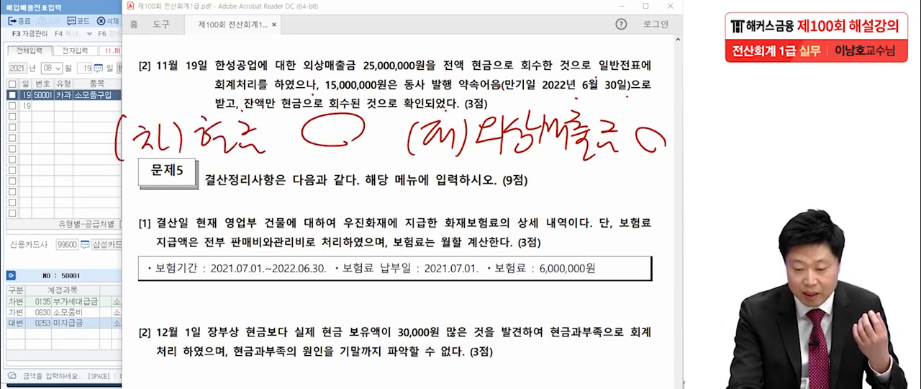
Step: Underline the handwritten debit side, write 받을어음 with a circle beneath 현금, and clear all handwritten marks
{"action": "left_click_drag", "start_coordinate": [204, 162], "coordinate": [360, 148]}
{"action": "mouse_move", "coordinate": [212, 174]}
{"action": "left_mouse_down"}
{"action": "mouse_move", "coordinate": [222, 192]}
{"action": "mouse_move", "coordinate": [235, 191]}
{"action": "left_mouse_up"}
{"action": "mouse_move", "coordinate": [246, 167]}
{"action": "left_mouse_down"}
{"action": "mouse_move", "coordinate": [255, 212]}
{"action": "mouse_move", "coordinate": [274, 183]}
{"action": "left_mouse_up"}
{"action": "mouse_move", "coordinate": [256, 189]}
{"action": "left_mouse_down"}
{"action": "mouse_move", "coordinate": [281, 180]}
{"action": "mouse_move", "coordinate": [281, 215]}
{"action": "left_mouse_up"}
{"action": "left_click_drag", "start_coordinate": [287, 182], "coordinate": [304, 202]}
{"action": "left_click_drag", "start_coordinate": [311, 167], "coordinate": [326, 187]}
{"action": "left_click_drag", "start_coordinate": [315, 196], "coordinate": [337, 213]}
{"action": "left_click_drag", "start_coordinate": [367, 164], "coordinate": [386, 209]}
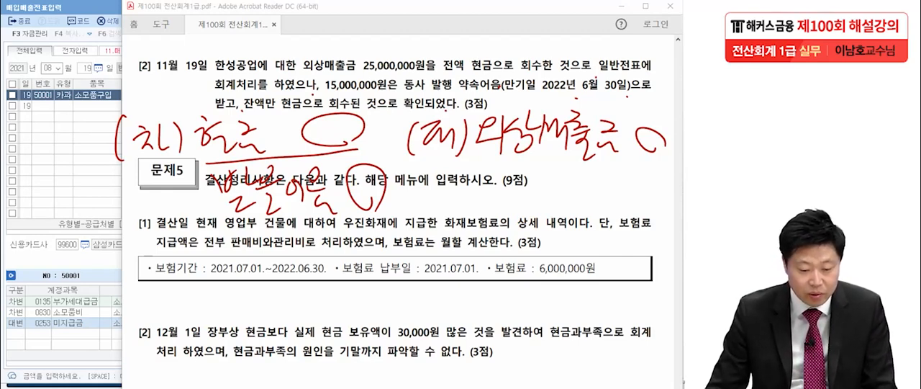
{"action": "key", "text": "Escape"}
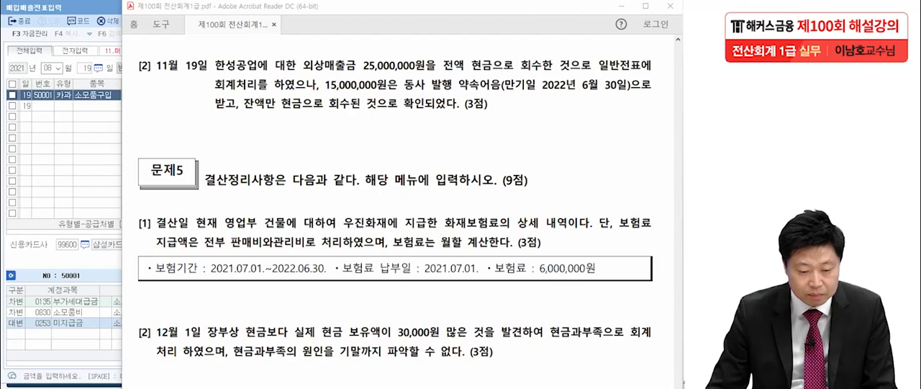
Step: Back in KcLep, close 매입매출전표입력 and open 일반전표입력 with the vouchers dated November 19
{"action": "key", "text": "alt+Tab"}
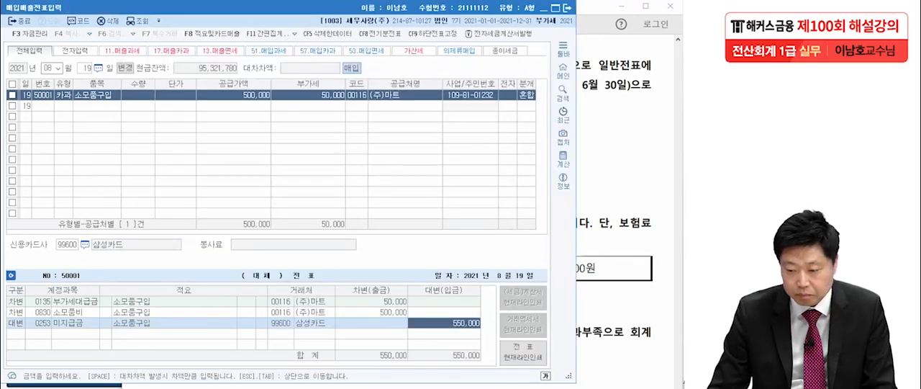
{"action": "left_click", "coordinate": [568, 8]}
{"action": "left_click", "coordinate": [92, 121]}
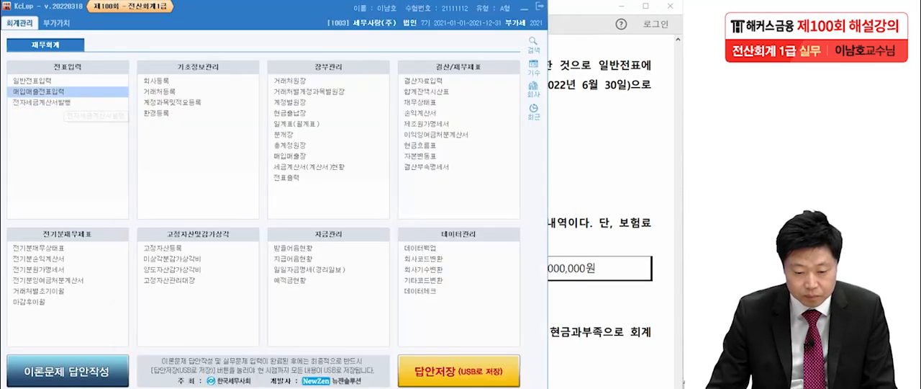
{"action": "left_click", "coordinate": [33, 81]}
{"action": "key", "text": "Return"}
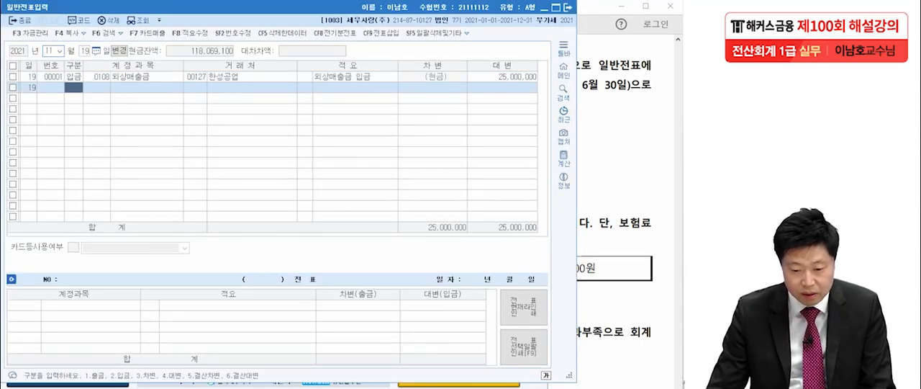
Step: Check the partner, description and credit amount of the existing 외상매출금 receipt voucher against 문제4 [2]
{"action": "left_click", "coordinate": [195, 76]}
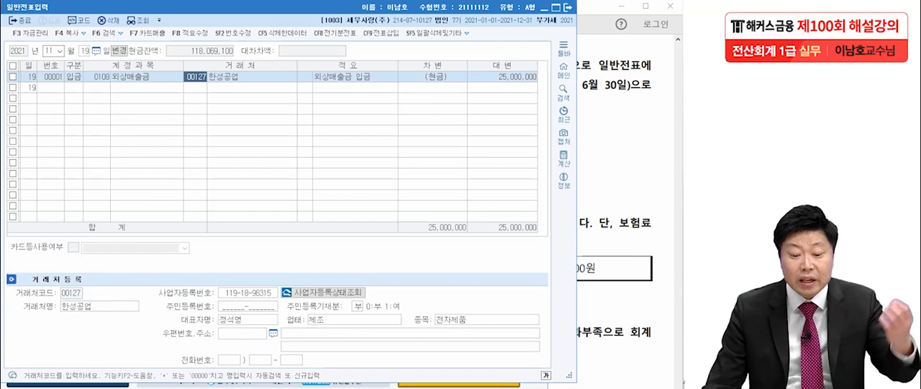
{"action": "left_click", "coordinate": [355, 76]}
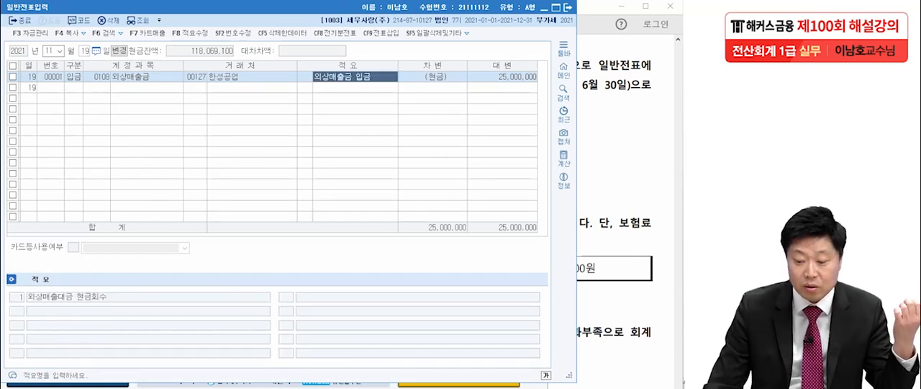
{"action": "left_click", "coordinate": [502, 76]}
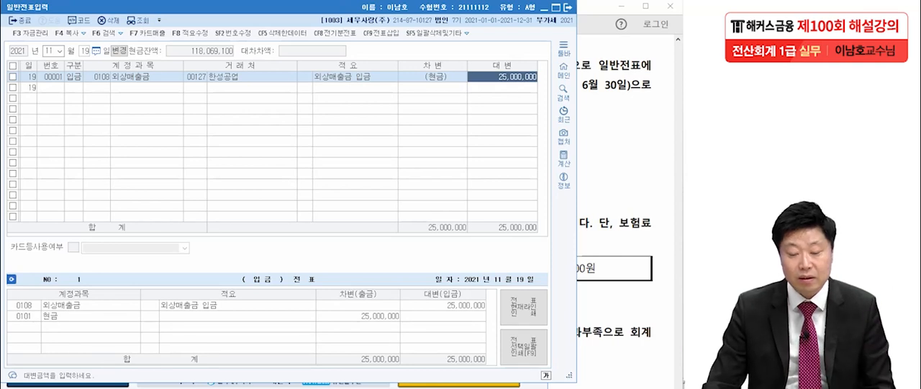
{"action": "key", "text": "Return"}
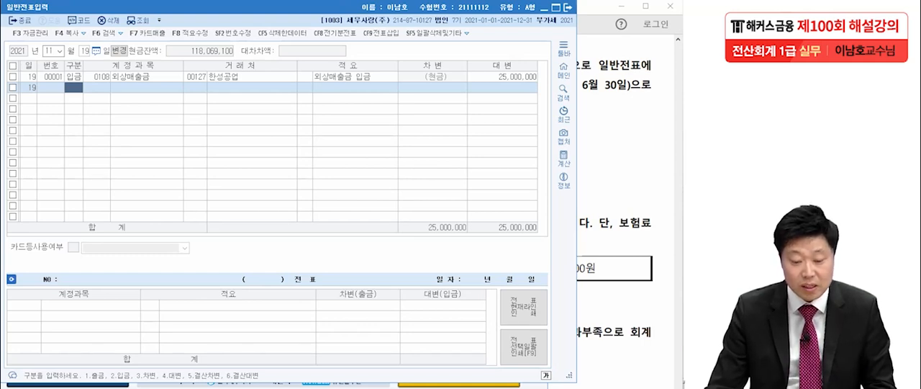
Step: Start a new voucher on November 19 with a credit line for 외상매출금 (0108) and partner 한성공업
{"action": "type", "text": "4"}
{"action": "key", "text": "Return"}
{"action": "type", "text": "외상매"}
{"action": "key", "text": "Return"}
{"action": "key", "text": "Return"}
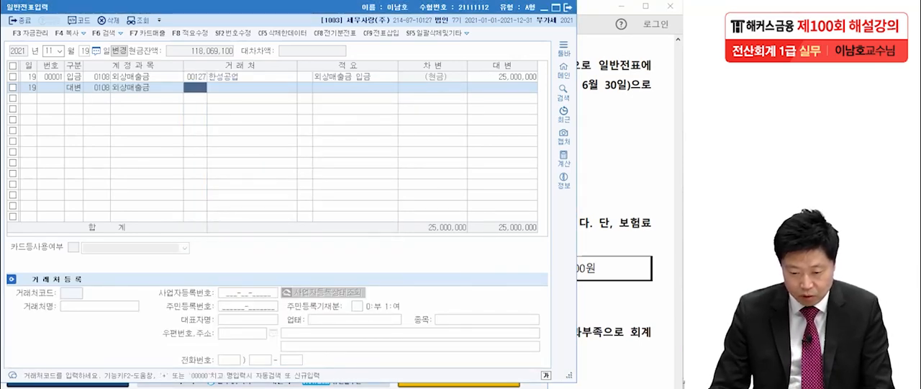
{"action": "type", "text": "한성"}
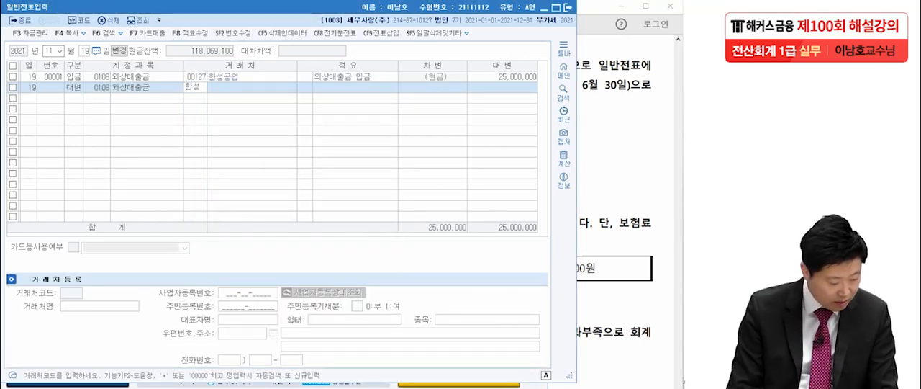
{"action": "key", "text": "Return"}
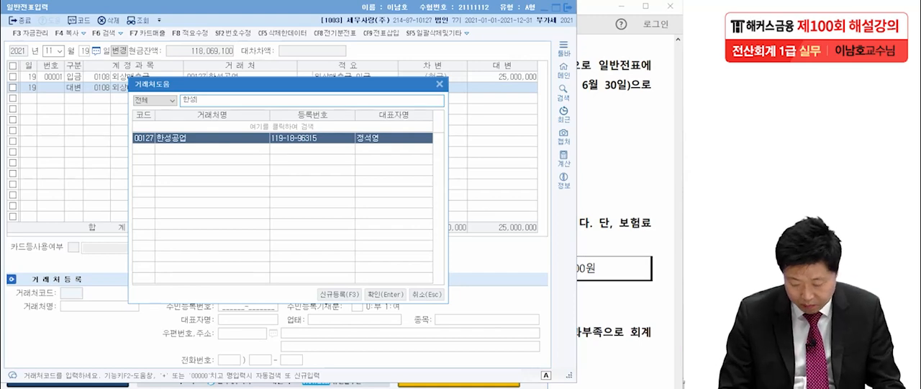
{"action": "key", "text": "Return"}
Step: Consult 문제4 [2] in the PDF and set the new 외상매출금 line's credit amount to 25,000,000
{"action": "key", "text": "alt+Tab"}
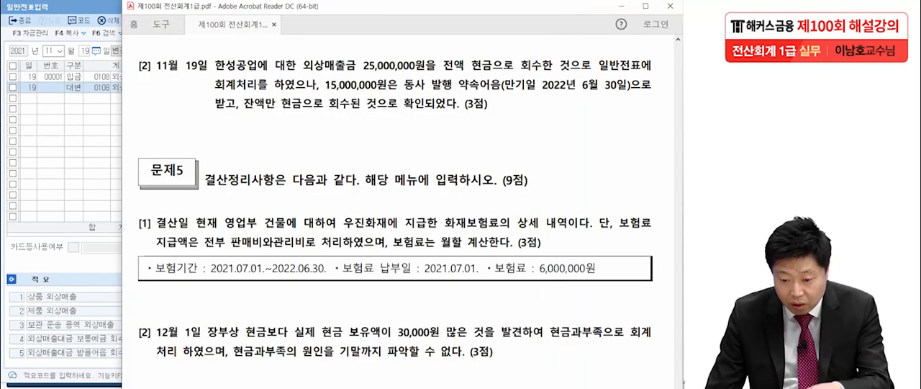
{"action": "key", "text": "alt+Tab"}
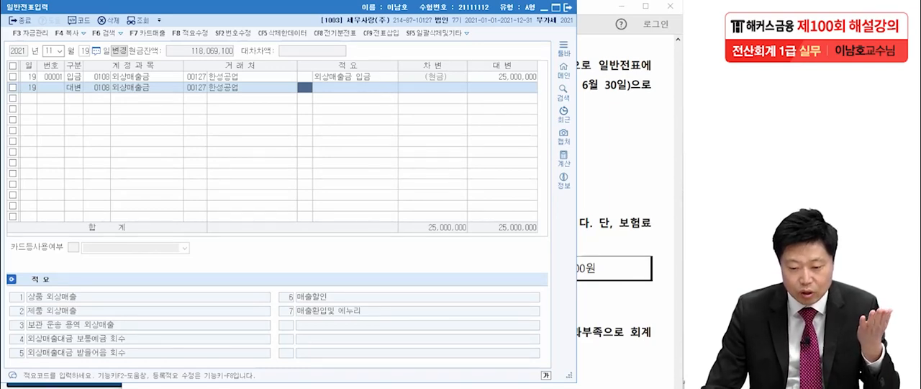
{"action": "key", "text": "Return"}
{"action": "type", "text": "25,000,000"}
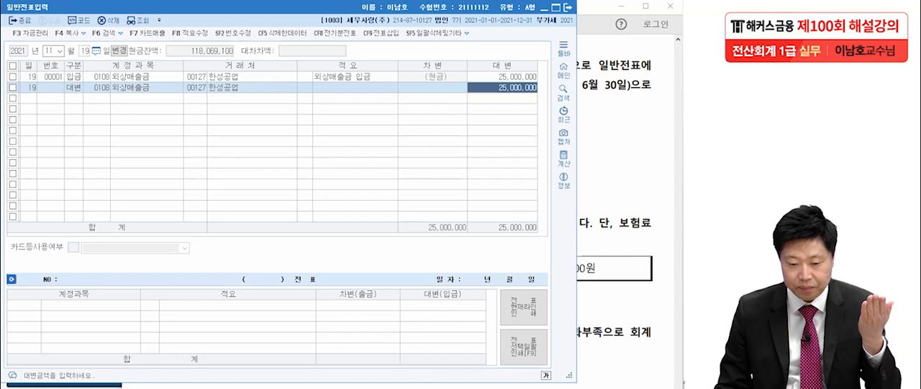
{"action": "key", "text": "Return"}
Step: Add a debit line for 받을어음 (0110) with partner 한성공업 and an amount of 15,000,000
{"action": "type", "text": "3"}
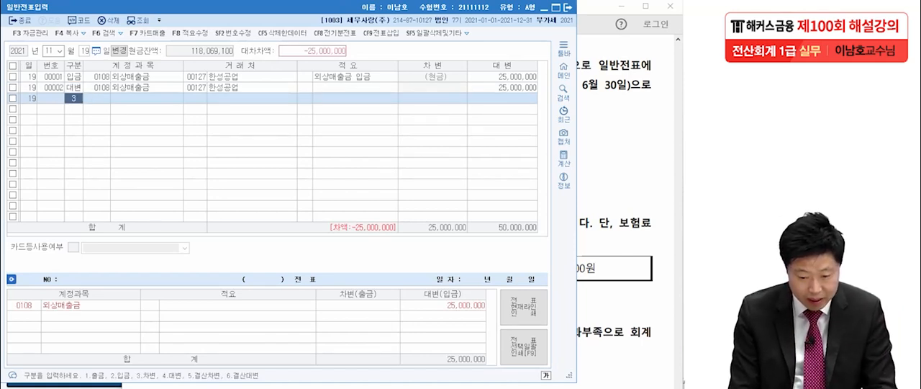
{"action": "key", "text": "Return"}
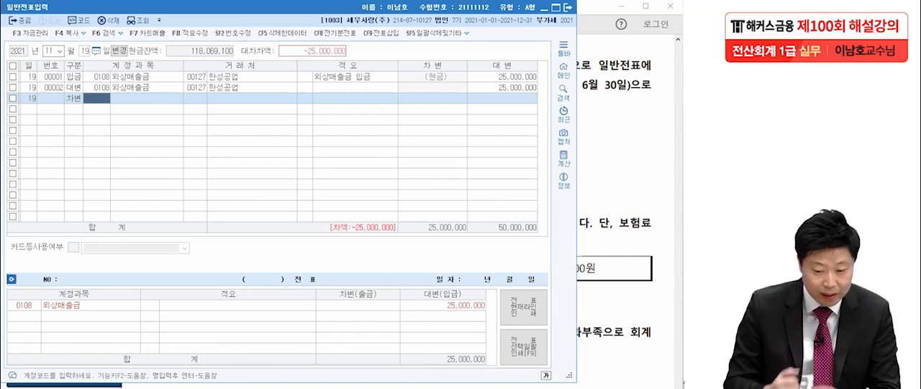
{"action": "type", "text": "받을"}
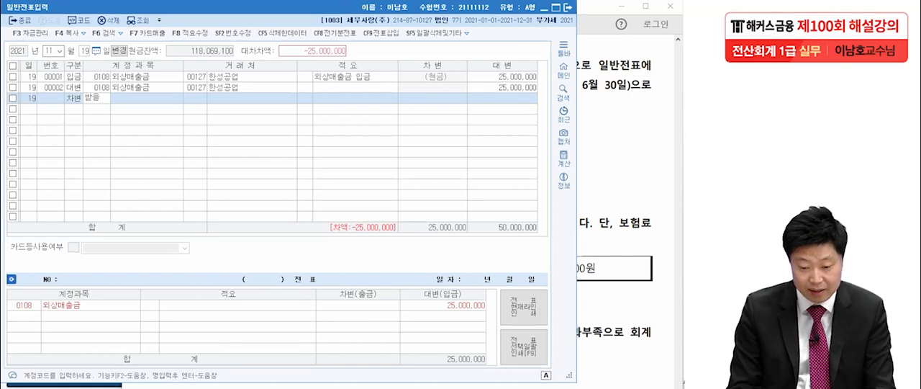
{"action": "key", "text": "Return"}
{"action": "key", "text": "Return"}
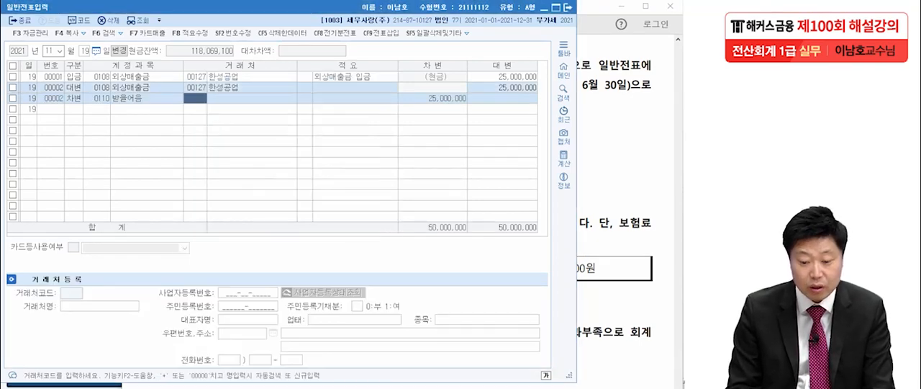
{"action": "type", "text": "한성"}
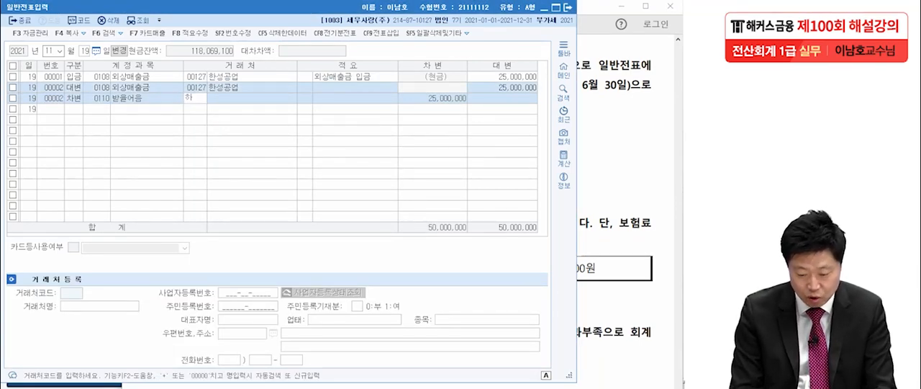
{"action": "key", "text": "Return"}
{"action": "key", "text": "Return"}
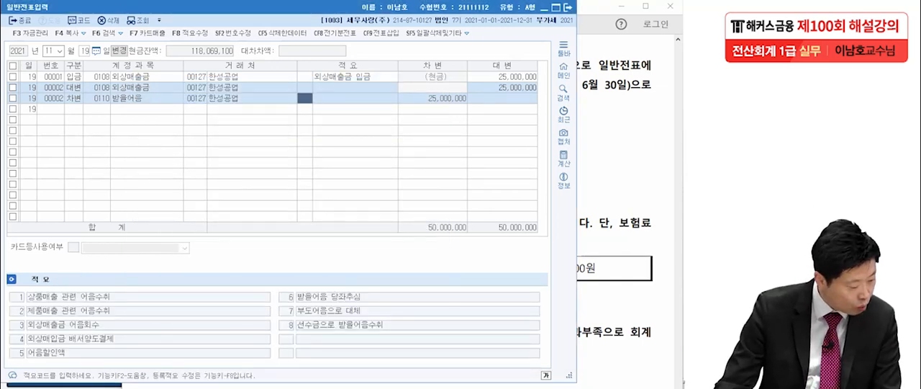
{"action": "key", "text": "Return"}
{"action": "type", "text": "15000000"}
{"action": "key", "text": "Return"}
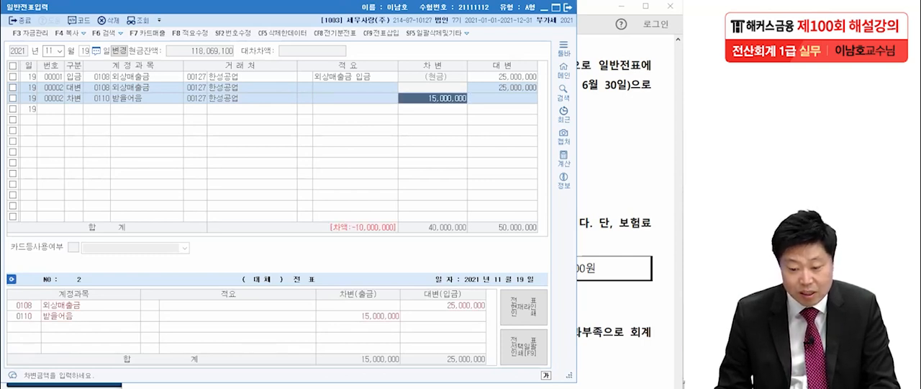
Step: Add a debit line for 현금 (0101) of 10,000,000 and review the voucher's 외상매출금 and 받을어음 amounts
{"action": "type", "text": "3"}
{"action": "key", "text": "Return"}
{"action": "type", "text": "101"}
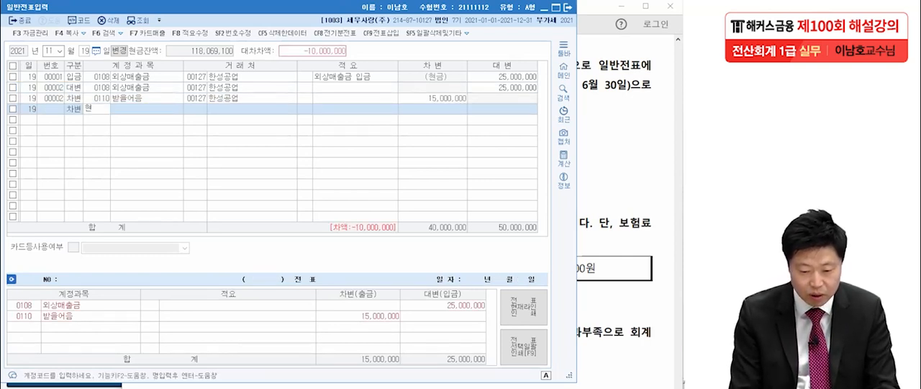
{"action": "key", "text": "Return"}
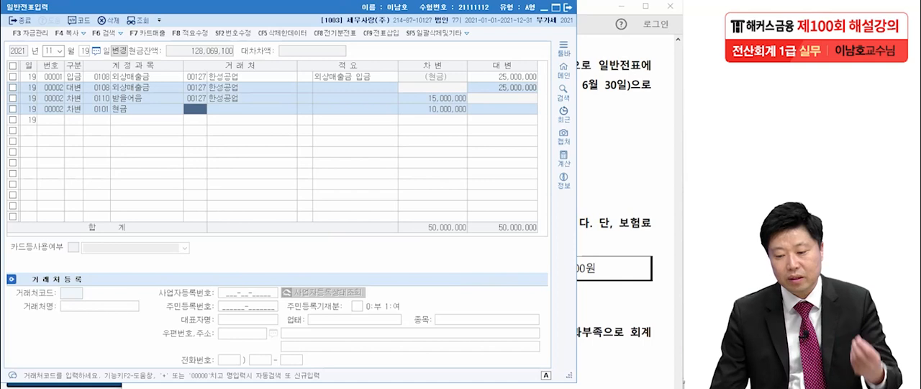
{"action": "left_click", "coordinate": [503, 88]}
{"action": "left_click", "coordinate": [433, 99]}
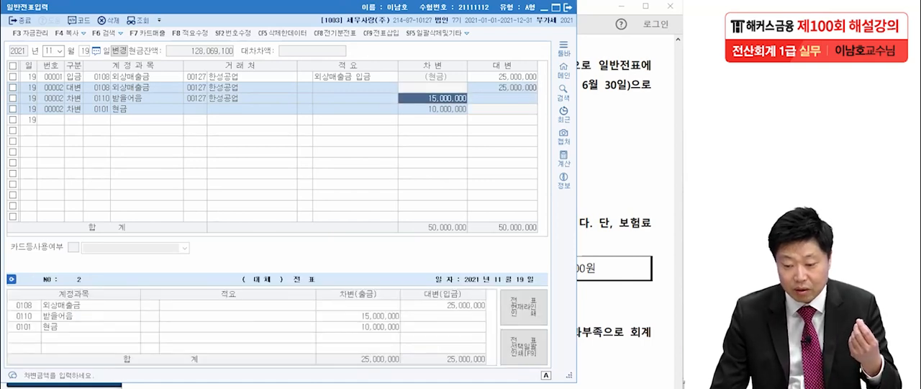
Step: Delete the original November 19 cash receipt voucher 00001 for 외상매출금 and close 일반전표입력
{"action": "left_click", "coordinate": [433, 109]}
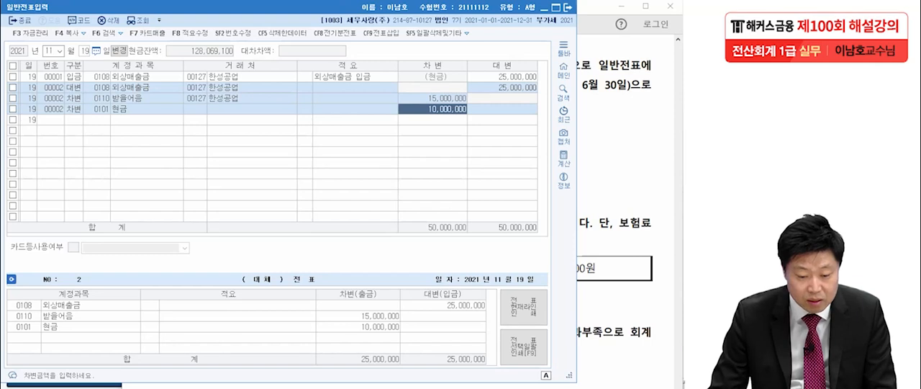
{"action": "left_click", "coordinate": [13, 77]}
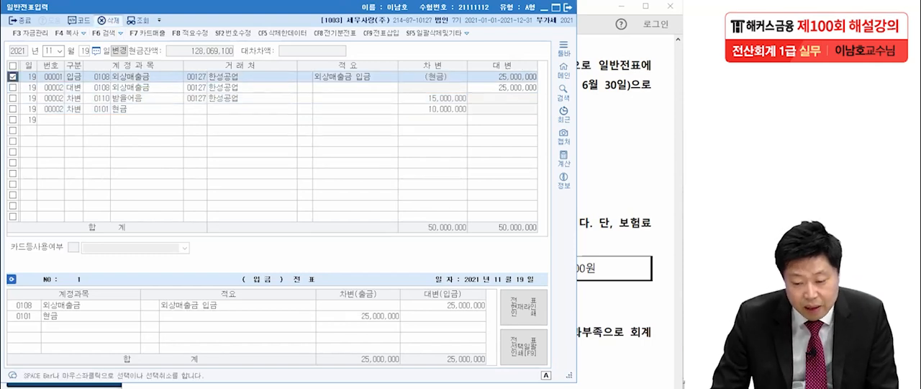
{"action": "left_click", "coordinate": [109, 21]}
{"action": "key", "text": "Return"}
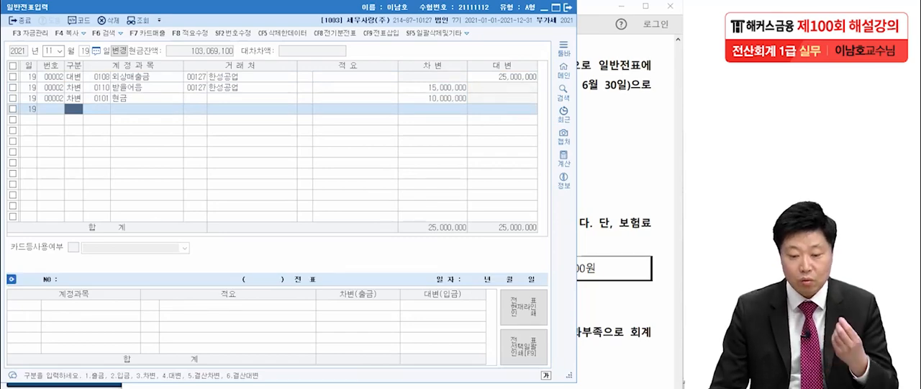
{"action": "left_click", "coordinate": [568, 7]}
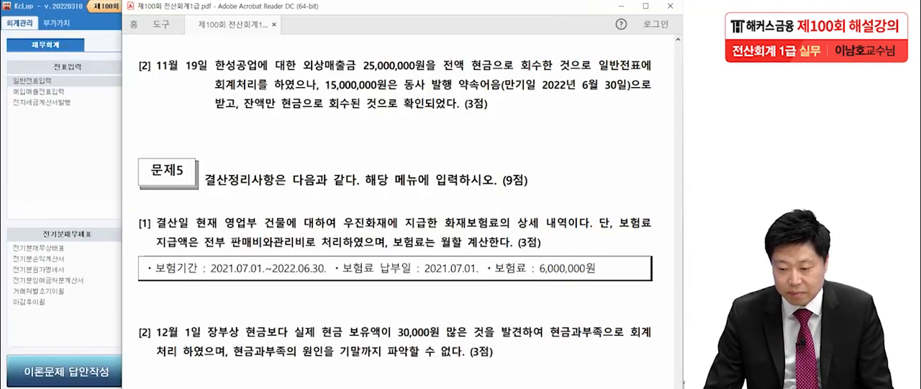
Step: Review 문제5 [1] in the PDF, underlining the 6,000,000원 premium and the phrase about 판매비와관리비 treatment
{"action": "scroll", "coordinate": [395, 205], "scroll_direction": "down", "scroll_amount": 3}
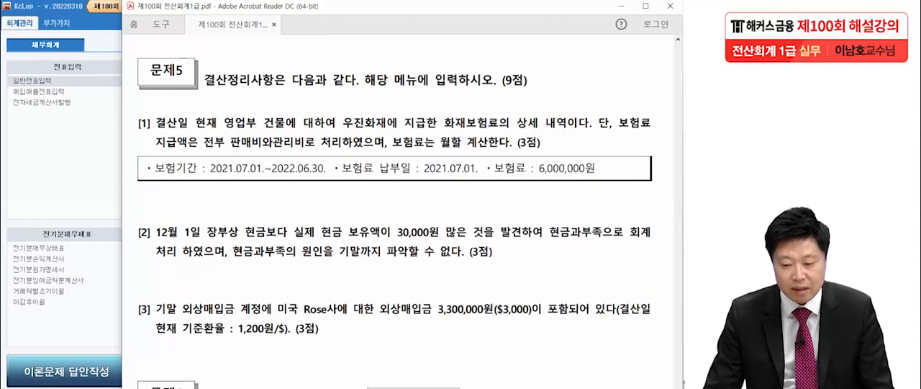
{"action": "scroll", "coordinate": [395, 212], "scroll_direction": "down", "scroll_amount": 2}
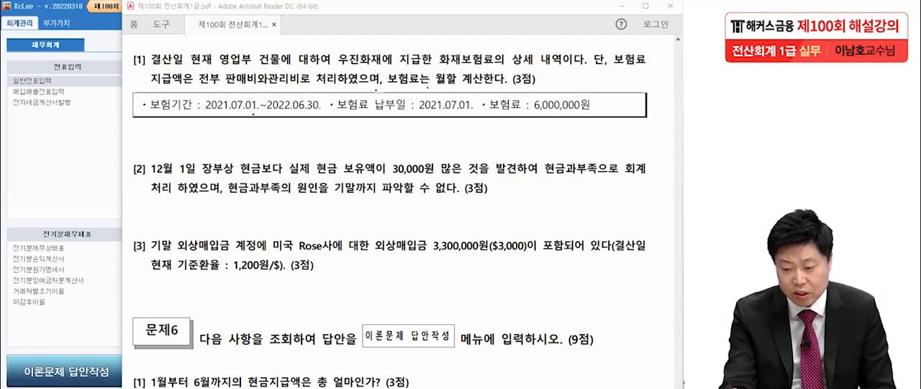
{"action": "left_click_drag", "start_coordinate": [531, 115], "coordinate": [598, 112]}
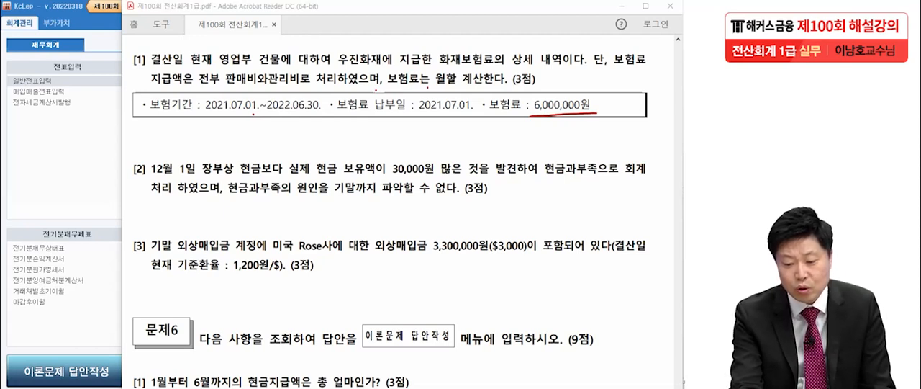
{"action": "left_click_drag", "start_coordinate": [227, 87], "coordinate": [335, 83]}
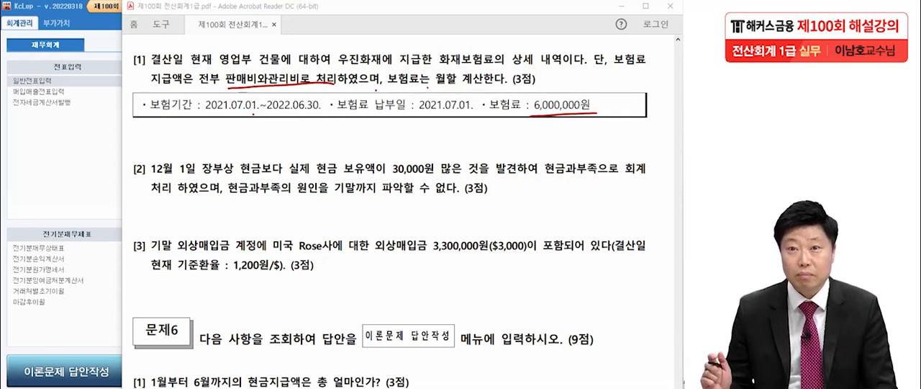
Step: Handwrite the credit entry (대)보험료(800) below the insurance details, with an empty oval for its amount
{"action": "left_click_drag", "start_coordinate": [378, 129], "coordinate": [371, 167]}
{"action": "mouse_move", "coordinate": [373, 142]}
{"action": "left_mouse_down"}
{"action": "mouse_move", "coordinate": [387, 139]}
{"action": "mouse_move", "coordinate": [394, 150]}
{"action": "left_mouse_up"}
{"action": "left_click_drag", "start_coordinate": [393, 142], "coordinate": [404, 159]}
{"action": "left_click_drag", "start_coordinate": [411, 126], "coordinate": [411, 163]}
{"action": "mouse_move", "coordinate": [422, 128]}
{"action": "left_mouse_down"}
{"action": "mouse_move", "coordinate": [428, 142]}
{"action": "mouse_move", "coordinate": [437, 140]}
{"action": "left_mouse_up"}
{"action": "left_click_drag", "start_coordinate": [427, 137], "coordinate": [437, 135]}
{"action": "mouse_move", "coordinate": [433, 142]}
{"action": "left_mouse_down"}
{"action": "mouse_move", "coordinate": [441, 157]}
{"action": "mouse_move", "coordinate": [449, 135]}
{"action": "mouse_move", "coordinate": [456, 146]}
{"action": "left_mouse_up"}
{"action": "left_click_drag", "start_coordinate": [467, 130], "coordinate": [468, 149]}
{"action": "left_click_drag", "start_coordinate": [451, 148], "coordinate": [465, 164]}
{"action": "left_click_drag", "start_coordinate": [483, 150], "coordinate": [481, 159]}
{"action": "left_click_drag", "start_coordinate": [472, 161], "coordinate": [492, 159]}
{"action": "left_click_drag", "start_coordinate": [501, 135], "coordinate": [503, 160]}
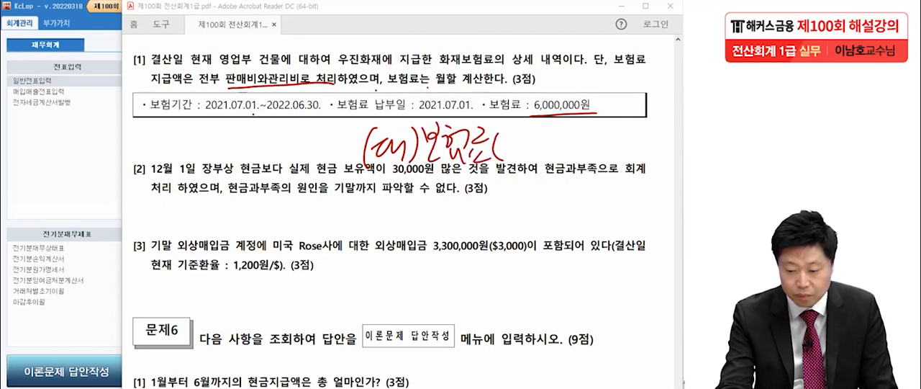
{"action": "left_click_drag", "start_coordinate": [513, 131], "coordinate": [514, 139]}
{"action": "left_click_drag", "start_coordinate": [523, 139], "coordinate": [527, 161]}
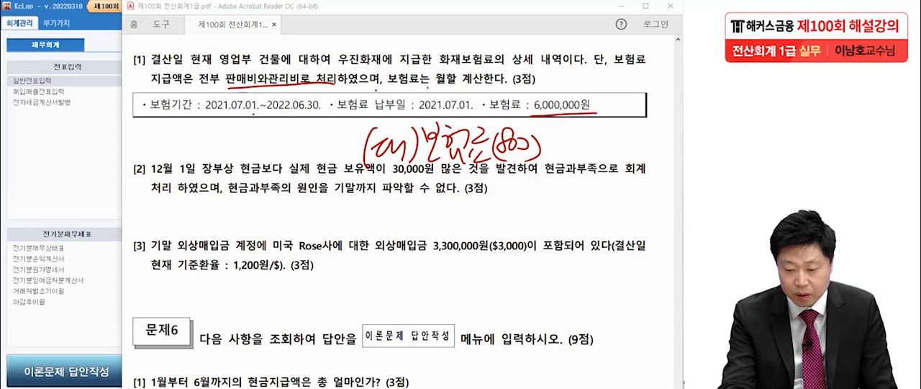
{"action": "left_click_drag", "start_coordinate": [637, 152], "coordinate": [628, 159]}
Step: Handwrite the debit entry (차)선급비용 before the credit entry, with an empty oval for its amount
{"action": "left_click_drag", "start_coordinate": [108, 124], "coordinate": [98, 163]}
{"action": "left_click_drag", "start_coordinate": [115, 132], "coordinate": [138, 153]}
{"action": "mouse_move", "coordinate": [147, 129]}
{"action": "left_mouse_down"}
{"action": "mouse_move", "coordinate": [150, 152]}
{"action": "mouse_move", "coordinate": [164, 149]}
{"action": "left_mouse_up"}
{"action": "left_click_drag", "start_coordinate": [170, 128], "coordinate": [187, 147]}
{"action": "left_click_drag", "start_coordinate": [185, 122], "coordinate": [205, 134]}
{"action": "left_click_drag", "start_coordinate": [190, 141], "coordinate": [205, 156]}
{"action": "left_click_drag", "start_coordinate": [216, 130], "coordinate": [219, 142]}
{"action": "left_click_drag", "start_coordinate": [215, 128], "coordinate": [235, 157]}
{"action": "mouse_move", "coordinate": [248, 117]}
{"action": "left_mouse_down"}
{"action": "mouse_move", "coordinate": [259, 133]}
{"action": "mouse_move", "coordinate": [251, 143]}
{"action": "left_mouse_up"}
{"action": "left_click_drag", "start_coordinate": [259, 133], "coordinate": [257, 143]}
{"action": "left_click_drag", "start_coordinate": [248, 147], "coordinate": [267, 144]}
{"action": "mouse_move", "coordinate": [258, 148]}
{"action": "left_mouse_down"}
{"action": "mouse_move", "coordinate": [349, 155]}
{"action": "mouse_move", "coordinate": [283, 137]}
{"action": "left_mouse_up"}
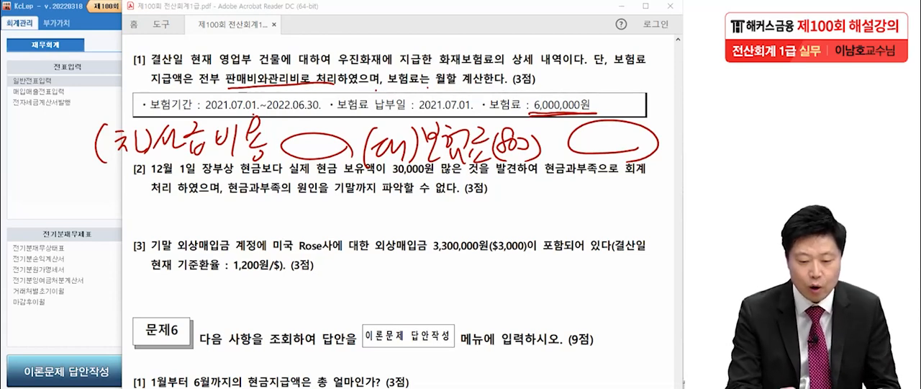
{"action": "mouse_move", "coordinate": [76, 63]}
{"action": "left_mouse_down"}
{"action": "mouse_move", "coordinate": [87, 85]}
{"action": "mouse_move", "coordinate": [59, 67]}
{"action": "left_mouse_up"}
{"action": "mouse_move", "coordinate": [111, 48]}
{"action": "left_mouse_down"}
{"action": "mouse_move", "coordinate": [108, 74]}
{"action": "mouse_move", "coordinate": [128, 49]}
{"action": "left_mouse_up"}
{"action": "mouse_move", "coordinate": [142, 43]}
{"action": "left_mouse_down"}
{"action": "mouse_move", "coordinate": [202, 49]}
{"action": "mouse_move", "coordinate": [206, 40]}
{"action": "left_mouse_up"}
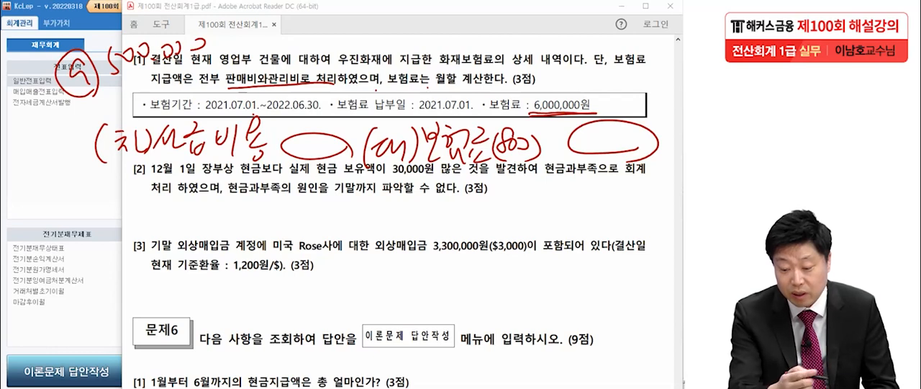
{"action": "mouse_move", "coordinate": [577, 128]}
{"action": "left_mouse_down"}
{"action": "mouse_move", "coordinate": [589, 137]}
{"action": "mouse_move", "coordinate": [580, 148]}
{"action": "left_mouse_up"}
{"action": "left_click_drag", "start_coordinate": [595, 144], "coordinate": [592, 151]}
{"action": "left_click_drag", "start_coordinate": [601, 133], "coordinate": [663, 144]}
{"action": "mouse_move", "coordinate": [285, 139]}
{"action": "left_mouse_down"}
{"action": "mouse_move", "coordinate": [296, 154]}
{"action": "mouse_move", "coordinate": [347, 150]}
{"action": "left_mouse_up"}
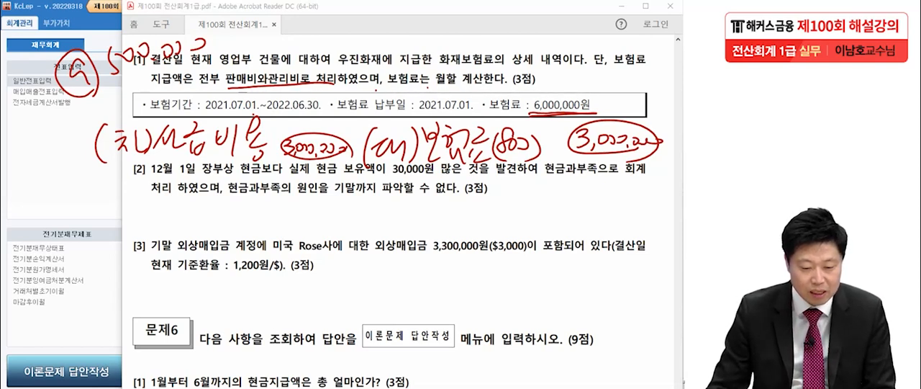
Step: Switch to KcLep and open 일반전표입력 for December 2021
{"action": "left_click", "coordinate": [66, 119]}
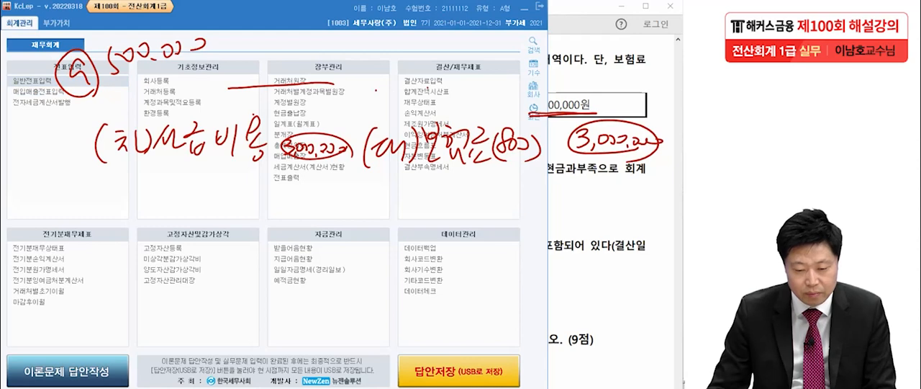
{"action": "left_click", "coordinate": [32, 81]}
{"action": "key", "text": "Return"}
{"action": "key", "text": "Return"}
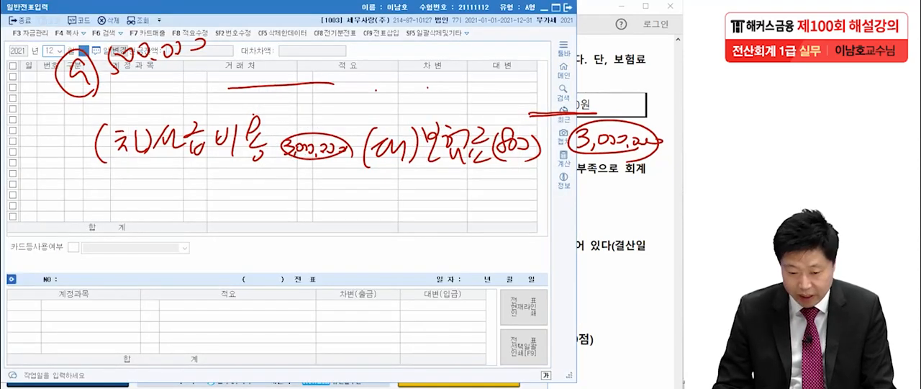
Step: Add a December 31 debit line for 선급비용 (0133) with no partner and an amount of 3,000,000
{"action": "type", "text": "31"}
{"action": "key", "text": "Return"}
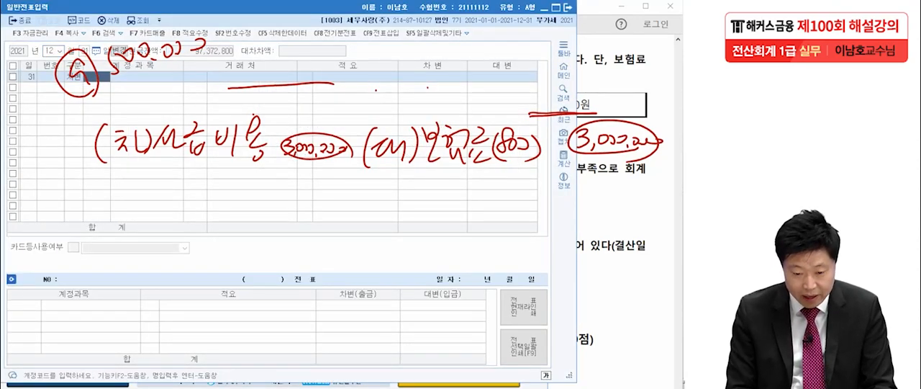
{"action": "type", "text": "선급비"}
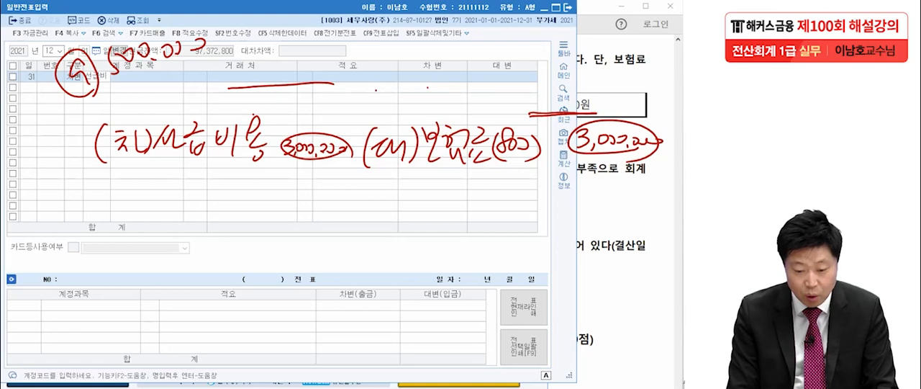
{"action": "key", "text": "Return"}
{"action": "key", "text": "Return"}
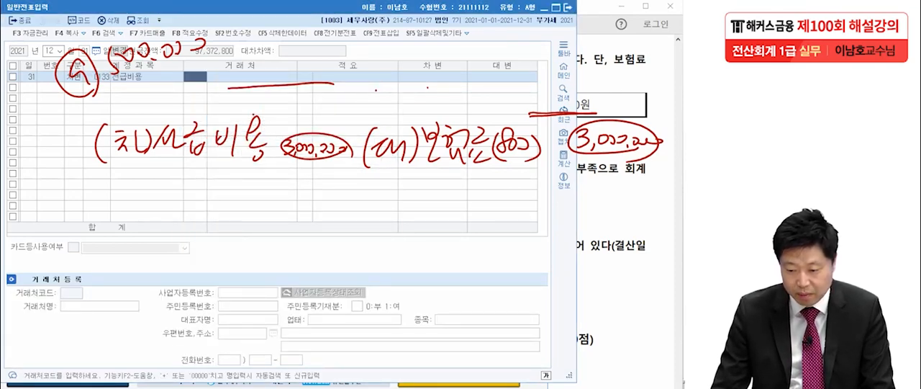
{"action": "key", "text": "Return"}
{"action": "key", "text": "Return"}
{"action": "type", "text": "3000000"}
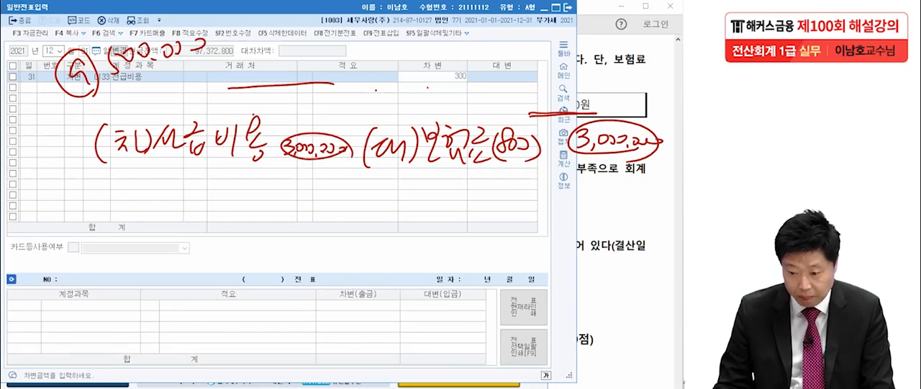
{"action": "key", "text": "Return"}
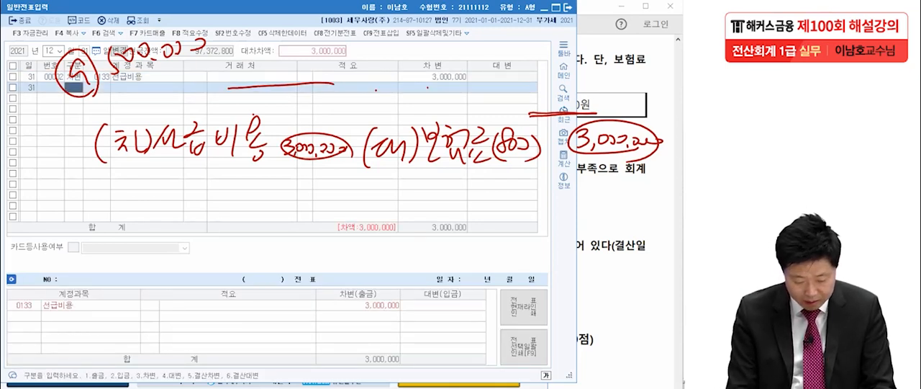
Step: Add a credit line for the 판매관리비 account 보험료 (0821) of 3,000,000 and clear the handwritten notes
{"action": "type", "text": "4"}
{"action": "type", "text": "보험"}
{"action": "key", "text": "Return"}
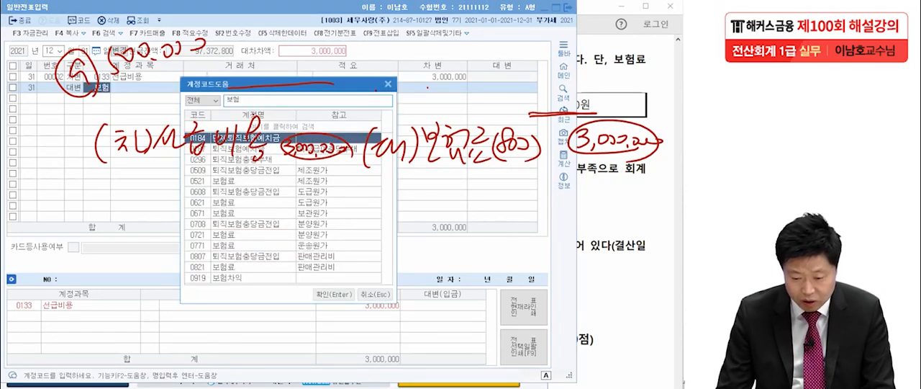
{"action": "left_click", "coordinate": [245, 267]}
{"action": "key", "text": "Return"}
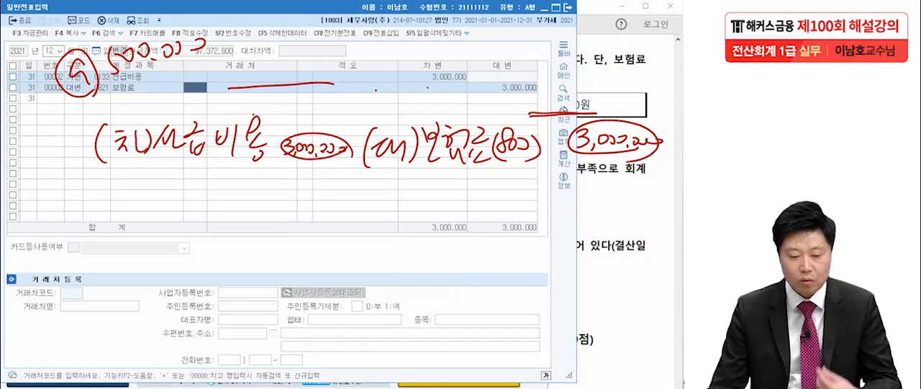
{"action": "key", "text": "Escape"}
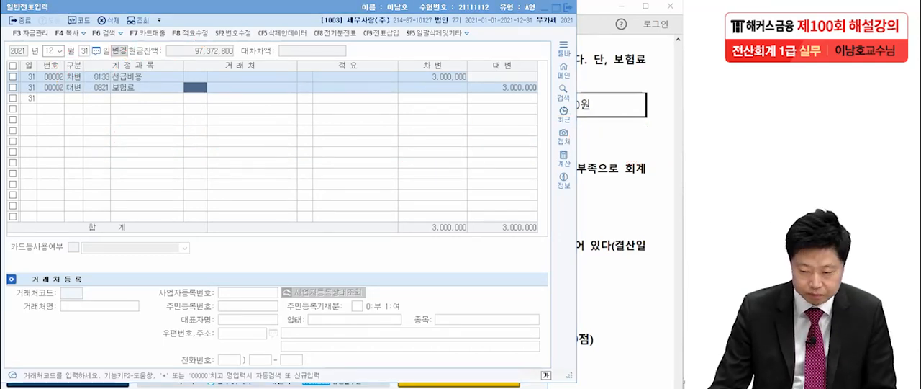
Step: Consult 문제5 [2] in the PDF and handwrite a circled 기중 label below it
{"action": "key", "text": "alt+Tab"}
{"action": "scroll", "coordinate": [400, 216], "scroll_direction": "down", "scroll_amount": 3}
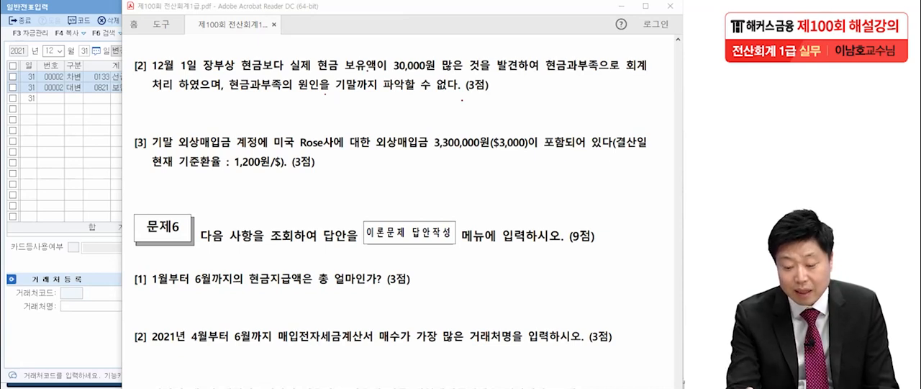
{"action": "left_click_drag", "start_coordinate": [78, 110], "coordinate": [87, 126]}
{"action": "left_click_drag", "start_coordinate": [106, 103], "coordinate": [105, 134]}
{"action": "mouse_move", "coordinate": [109, 103]}
{"action": "left_mouse_down"}
{"action": "mouse_move", "coordinate": [110, 113]}
{"action": "mouse_move", "coordinate": [132, 110]}
{"action": "left_mouse_up"}
{"action": "left_click_drag", "start_coordinate": [117, 117], "coordinate": [134, 114]}
{"action": "mouse_move", "coordinate": [126, 115]}
{"action": "left_mouse_down"}
{"action": "mouse_move", "coordinate": [127, 125]}
{"action": "mouse_move", "coordinate": [134, 121]}
{"action": "left_mouse_up"}
{"action": "left_click_drag", "start_coordinate": [110, 139], "coordinate": [147, 134]}
Step: Handwrite the debit entry (차)현금 30,000 next to the 기중 label
{"action": "mouse_move", "coordinate": [186, 99]}
{"action": "left_mouse_down"}
{"action": "mouse_move", "coordinate": [185, 133]}
{"action": "mouse_move", "coordinate": [195, 112]}
{"action": "left_mouse_up"}
{"action": "left_click_drag", "start_coordinate": [188, 114], "coordinate": [188, 127]}
{"action": "left_click_drag", "start_coordinate": [193, 120], "coordinate": [217, 122]}
{"action": "mouse_move", "coordinate": [219, 99]}
{"action": "left_mouse_down"}
{"action": "mouse_move", "coordinate": [219, 129]}
{"action": "mouse_move", "coordinate": [244, 97]}
{"action": "left_mouse_up"}
{"action": "left_click_drag", "start_coordinate": [237, 107], "coordinate": [263, 108]}
{"action": "left_click_drag", "start_coordinate": [260, 116], "coordinate": [274, 125]}
{"action": "left_click_drag", "start_coordinate": [287, 101], "coordinate": [303, 111]}
{"action": "mouse_move", "coordinate": [282, 113]}
{"action": "left_mouse_down"}
{"action": "mouse_move", "coordinate": [314, 113]}
{"action": "mouse_move", "coordinate": [309, 128]}
{"action": "left_mouse_up"}
{"action": "left_click_drag", "start_coordinate": [342, 95], "coordinate": [339, 120]}
{"action": "left_click_drag", "start_coordinate": [360, 102], "coordinate": [371, 110]}
{"action": "left_click_drag", "start_coordinate": [381, 111], "coordinate": [388, 109]}
{"action": "left_click_drag", "start_coordinate": [403, 108], "coordinate": [402, 109]}
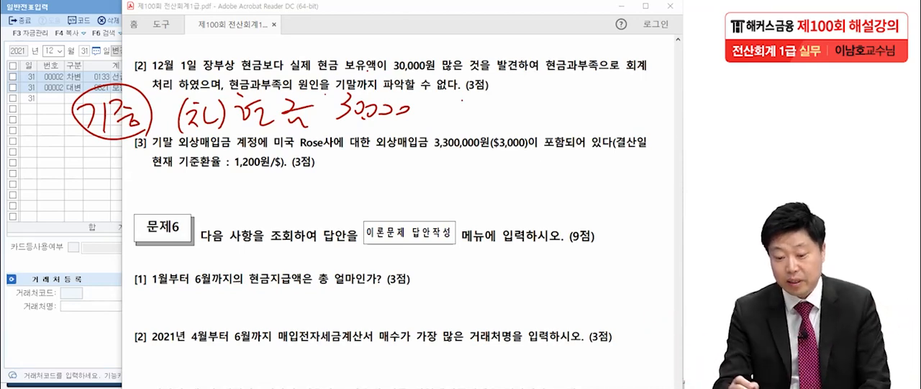
Step: Handwrite the matching credit entry (대)현금과부족 30,000 on the 기중 line
{"action": "mouse_move", "coordinate": [454, 102]}
{"action": "left_mouse_down"}
{"action": "mouse_move", "coordinate": [450, 130]}
{"action": "mouse_move", "coordinate": [477, 121]}
{"action": "left_mouse_up"}
{"action": "mouse_move", "coordinate": [487, 107]}
{"action": "left_mouse_down"}
{"action": "mouse_move", "coordinate": [498, 131]}
{"action": "mouse_move", "coordinate": [516, 129]}
{"action": "left_mouse_up"}
{"action": "mouse_move", "coordinate": [527, 100]}
{"action": "left_mouse_down"}
{"action": "mouse_move", "coordinate": [537, 96]}
{"action": "mouse_move", "coordinate": [554, 125]}
{"action": "left_mouse_up"}
{"action": "mouse_move", "coordinate": [561, 98]}
{"action": "left_mouse_down"}
{"action": "mouse_move", "coordinate": [570, 113]}
{"action": "mouse_move", "coordinate": [588, 110]}
{"action": "left_mouse_up"}
{"action": "left_click_drag", "start_coordinate": [582, 115], "coordinate": [601, 114]}
{"action": "mouse_move", "coordinate": [604, 96]}
{"action": "left_mouse_down"}
{"action": "mouse_move", "coordinate": [606, 110]}
{"action": "mouse_move", "coordinate": [616, 107]}
{"action": "left_mouse_up"}
{"action": "left_click_drag", "start_coordinate": [604, 112], "coordinate": [609, 127]}
{"action": "left_click_drag", "start_coordinate": [612, 92], "coordinate": [621, 106]}
{"action": "mouse_move", "coordinate": [617, 108]}
{"action": "left_mouse_down"}
{"action": "mouse_move", "coordinate": [629, 109]}
{"action": "mouse_move", "coordinate": [617, 136]}
{"action": "left_mouse_up"}
{"action": "left_click_drag", "start_coordinate": [624, 77], "coordinate": [625, 91]}
{"action": "mouse_move", "coordinate": [622, 90]}
{"action": "left_mouse_down"}
{"action": "mouse_move", "coordinate": [629, 102]}
{"action": "mouse_move", "coordinate": [645, 99]}
{"action": "left_mouse_up"}
{"action": "mouse_move", "coordinate": [650, 90]}
{"action": "left_mouse_down"}
{"action": "mouse_move", "coordinate": [654, 100]}
{"action": "mouse_move", "coordinate": [665, 93]}
{"action": "left_mouse_up"}
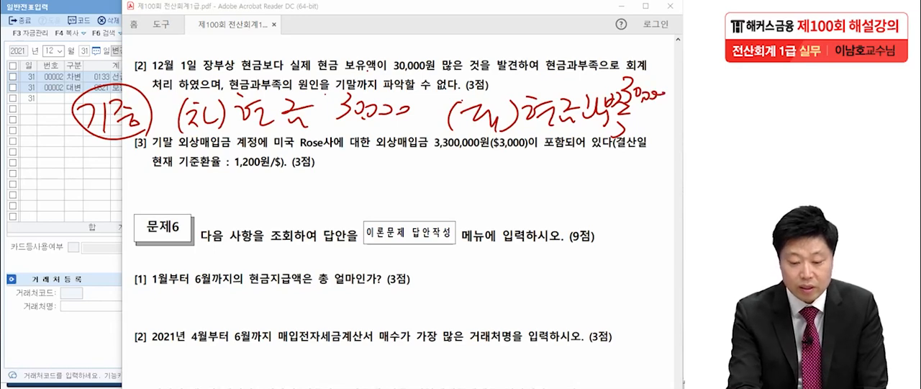
Step: Write a circled 기말 label and point an arrow from the circled 현금과부족 credit to an empty debit oval
{"action": "left_click_drag", "start_coordinate": [76, 189], "coordinate": [82, 210]}
{"action": "left_click_drag", "start_coordinate": [97, 180], "coordinate": [98, 213]}
{"action": "left_click_drag", "start_coordinate": [106, 182], "coordinate": [120, 197]}
{"action": "left_click_drag", "start_coordinate": [123, 177], "coordinate": [126, 209]}
{"action": "left_click_drag", "start_coordinate": [79, 225], "coordinate": [148, 220]}
{"action": "mouse_move", "coordinate": [594, 148]}
{"action": "left_mouse_down"}
{"action": "mouse_move", "coordinate": [502, 153]}
{"action": "mouse_move", "coordinate": [677, 79]}
{"action": "mouse_move", "coordinate": [441, 137]}
{"action": "mouse_move", "coordinate": [277, 190]}
{"action": "left_mouse_up"}
{"action": "left_click_drag", "start_coordinate": [304, 172], "coordinate": [311, 193]}
{"action": "mouse_move", "coordinate": [310, 227]}
{"action": "left_mouse_down"}
{"action": "mouse_move", "coordinate": [255, 176]}
{"action": "mouse_move", "coordinate": [288, 221]}
{"action": "left_mouse_up"}
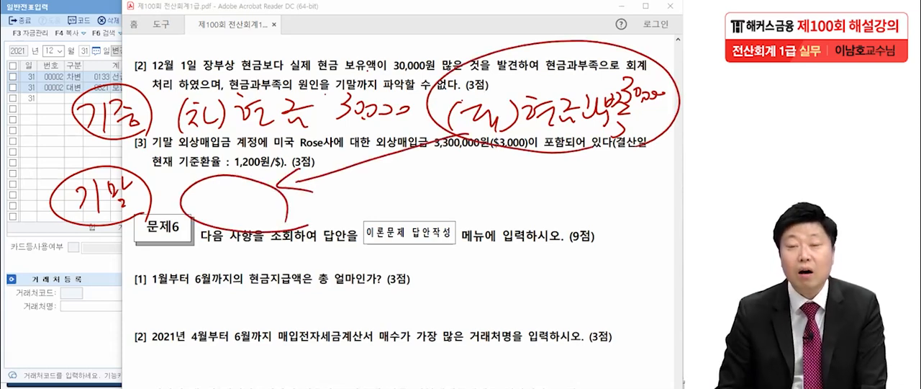
Step: Handwrite the year-end credit entry (대)잡이익 30,000 on the 기말 line
{"action": "left_click_drag", "start_coordinate": [425, 165], "coordinate": [419, 201]}
{"action": "left_click_drag", "start_coordinate": [429, 173], "coordinate": [461, 194]}
{"action": "left_click_drag", "start_coordinate": [463, 186], "coordinate": [465, 203]}
{"action": "left_click_drag", "start_coordinate": [476, 173], "coordinate": [485, 210]}
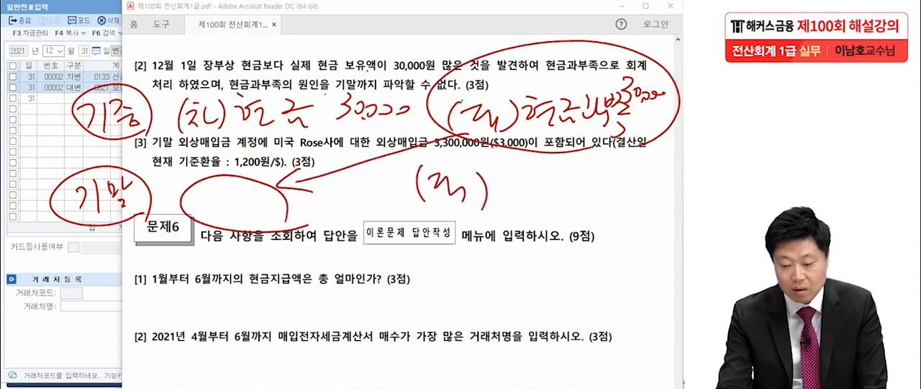
{"action": "mouse_move", "coordinate": [496, 161]}
{"action": "left_mouse_down"}
{"action": "mouse_move", "coordinate": [514, 186]}
{"action": "mouse_move", "coordinate": [512, 209]}
{"action": "mouse_move", "coordinate": [579, 177]}
{"action": "mouse_move", "coordinate": [583, 186]}
{"action": "left_mouse_up"}
{"action": "left_click_drag", "start_coordinate": [597, 159], "coordinate": [608, 205]}
{"action": "mouse_move", "coordinate": [616, 180]}
{"action": "left_mouse_down"}
{"action": "mouse_move", "coordinate": [618, 207]}
{"action": "mouse_move", "coordinate": [634, 203]}
{"action": "left_mouse_up"}
{"action": "left_click_drag", "start_coordinate": [635, 203], "coordinate": [673, 204]}
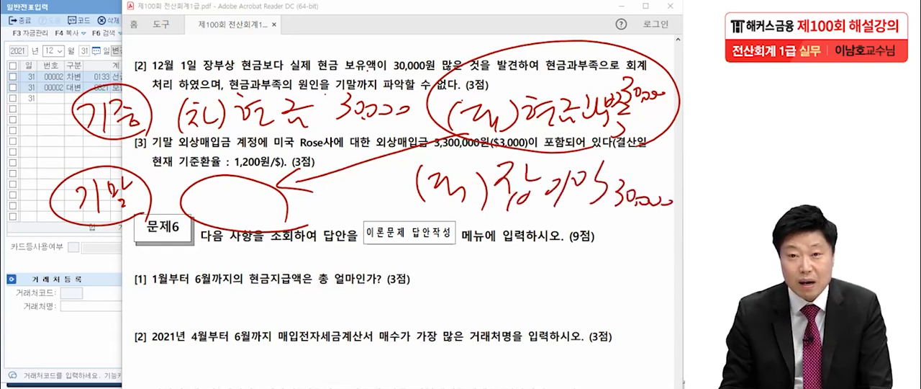
Step: Underline the 현금 amount of 30,000, the 잡이익 entry and the empty debit oval
{"action": "left_click_drag", "start_coordinate": [344, 134], "coordinate": [409, 129]}
{"action": "left_click_drag", "start_coordinate": [487, 218], "coordinate": [665, 221]}
{"action": "mouse_move", "coordinate": [479, 229]}
{"action": "left_mouse_down"}
{"action": "mouse_move", "coordinate": [625, 223]}
{"action": "mouse_move", "coordinate": [645, 234]}
{"action": "left_mouse_up"}
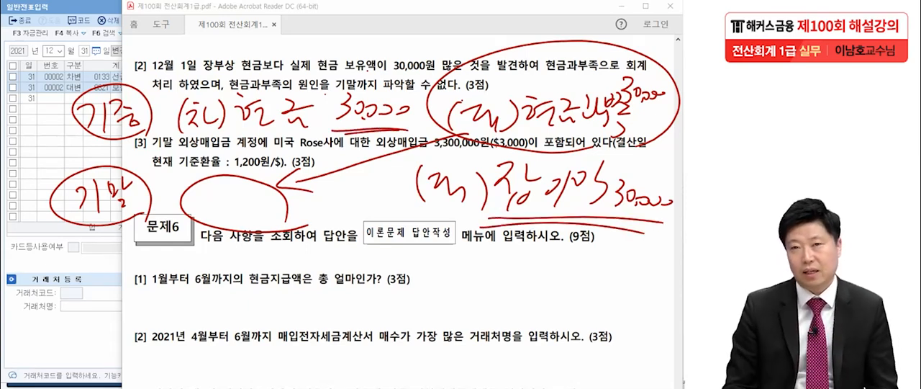
{"action": "left_click_drag", "start_coordinate": [142, 226], "coordinate": [292, 230]}
{"action": "left_click_drag", "start_coordinate": [168, 236], "coordinate": [230, 232]}
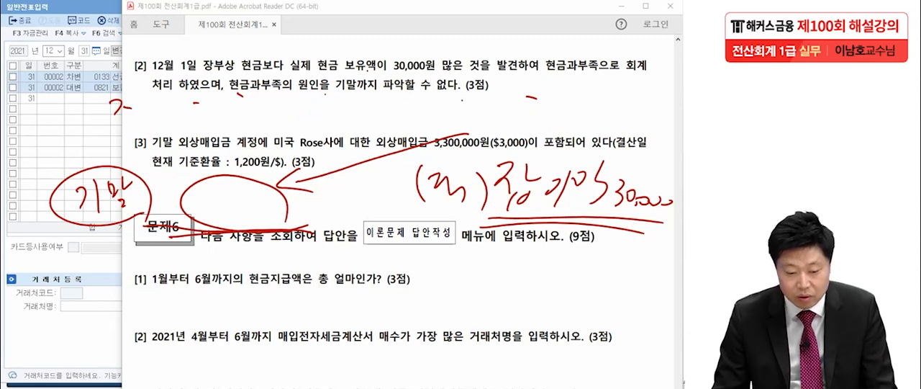
Step: In KcLep, add a December 31 debit line for account 0141 현금과부족 with an amount of 30,000
{"action": "left_click", "coordinate": [74, 98]}
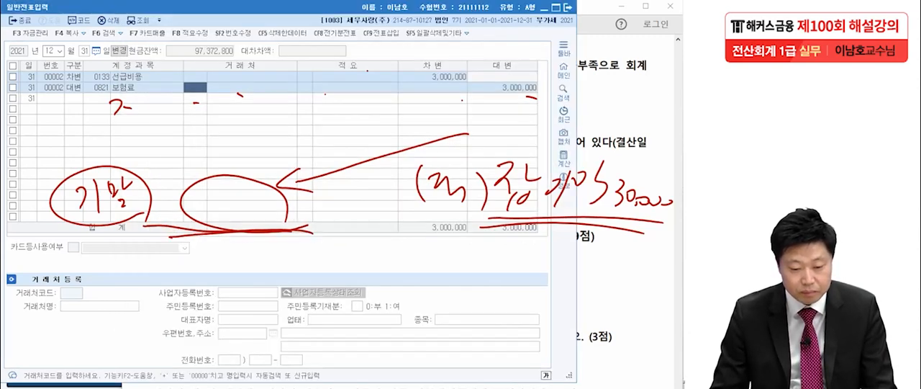
{"action": "type", "text": "3"}
{"action": "key", "text": "Return"}
{"action": "type", "text": "현금"}
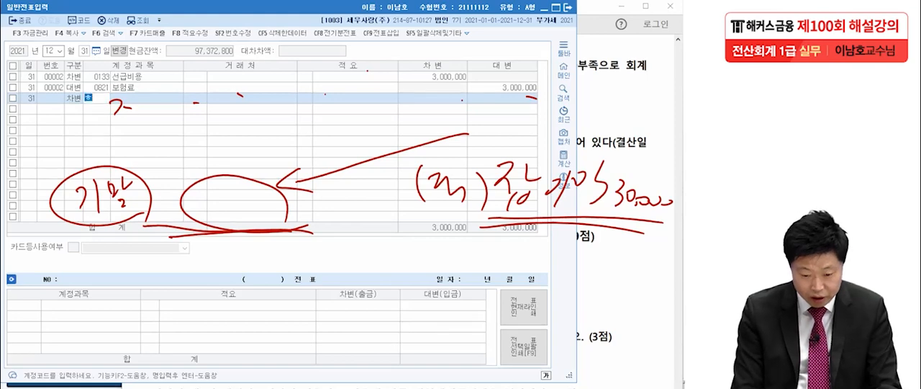
{"action": "type", "text": "과"}
{"action": "key", "text": "Return"}
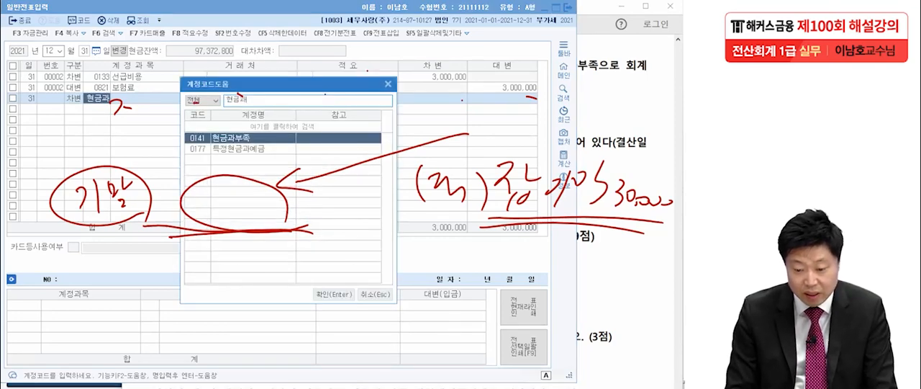
{"action": "key", "text": "Return"}
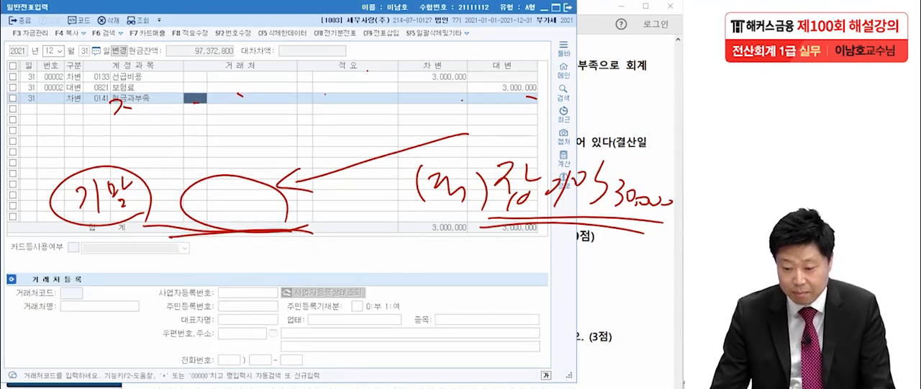
{"action": "key", "text": "Return"}
{"action": "key", "text": "Return"}
{"action": "type", "text": "300000"}
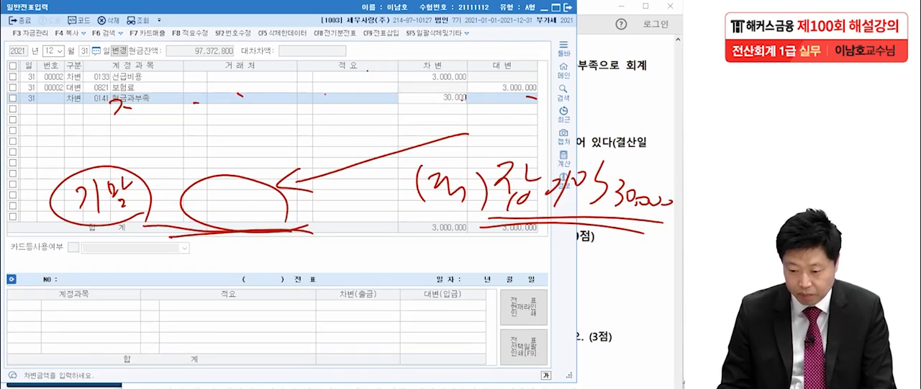
{"action": "key", "text": "Return"}
Step: Add the matching credit line for account 0930 잡이익 of 30,000 and clear the handwritten marks
{"action": "type", "text": "4"}
{"action": "key", "text": "Return"}
{"action": "type", "text": "잡이"}
{"action": "key", "text": "Return"}
{"action": "key", "text": "Return"}
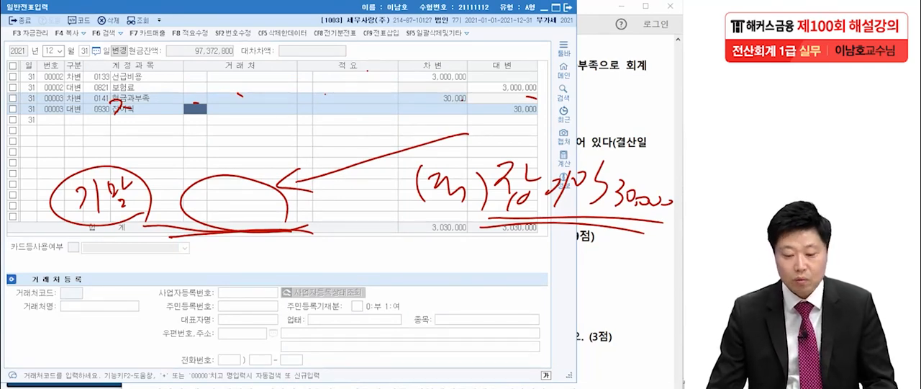
{"action": "key", "text": "Escape"}
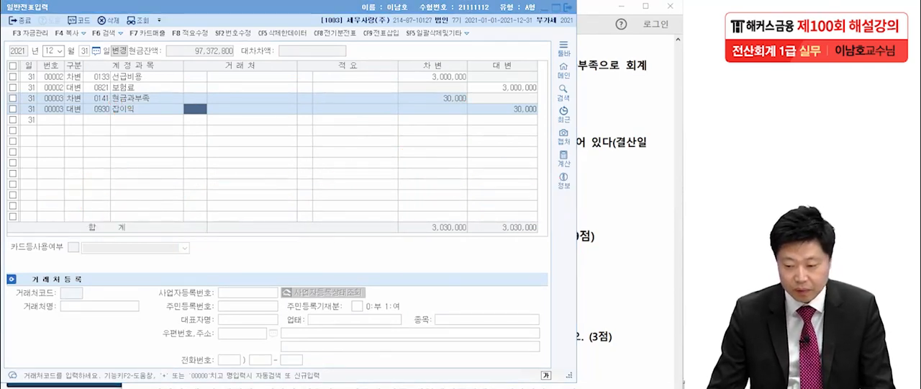
Step: Switch to the exam PDF, underline the 1,200원/$ rate in 문제5 question [3] and handwrite 3,600,000 beside the questions
{"action": "key", "text": "alt+Tab"}
{"action": "scroll", "coordinate": [401, 212], "scroll_direction": "down", "scroll_amount": 2}
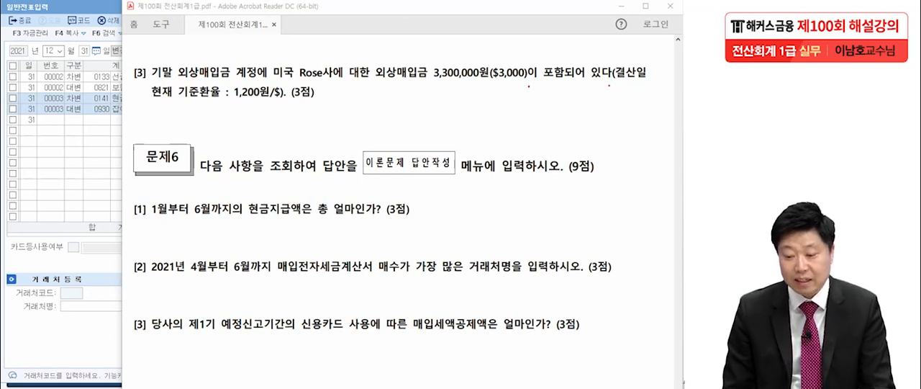
{"action": "left_click_drag", "start_coordinate": [228, 101], "coordinate": [279, 94]}
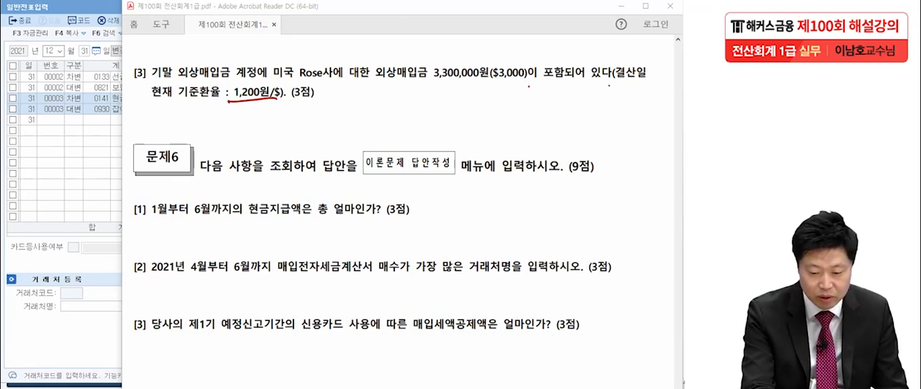
{"action": "mouse_move", "coordinate": [37, 142]}
{"action": "left_mouse_down"}
{"action": "mouse_move", "coordinate": [40, 170]}
{"action": "mouse_move", "coordinate": [52, 172]}
{"action": "left_mouse_up"}
{"action": "left_click_drag", "start_coordinate": [78, 129], "coordinate": [60, 163]}
{"action": "left_click_drag", "start_coordinate": [75, 145], "coordinate": [97, 160]}
{"action": "left_click", "coordinate": [94, 156]}
{"action": "mouse_move", "coordinate": [110, 147]}
{"action": "left_mouse_down"}
{"action": "mouse_move", "coordinate": [105, 156]}
{"action": "mouse_move", "coordinate": [126, 144]}
{"action": "left_mouse_up"}
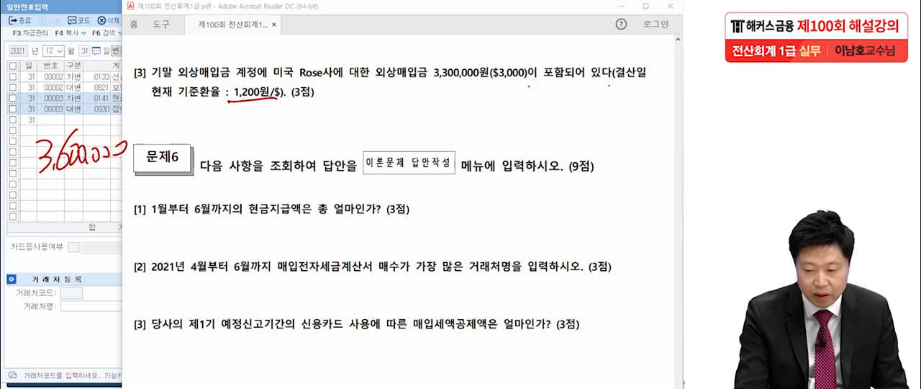
Step: Handwrite 3,300,000 beneath the 3,600,000 and draw a calculation line under it
{"action": "left_click_drag", "start_coordinate": [41, 185], "coordinate": [50, 210]}
{"action": "left_click_drag", "start_coordinate": [60, 184], "coordinate": [71, 195]}
{"action": "left_click_drag", "start_coordinate": [80, 187], "coordinate": [81, 187]}
{"action": "left_click_drag", "start_coordinate": [87, 195], "coordinate": [95, 188]}
{"action": "left_click_drag", "start_coordinate": [102, 187], "coordinate": [126, 184]}
{"action": "left_click_drag", "start_coordinate": [19, 222], "coordinate": [188, 209]}
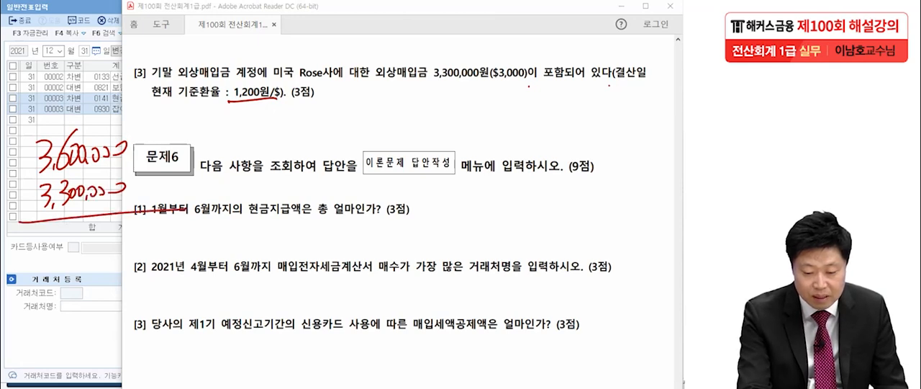
Step: Handwrite the difference (+)300,000 beneath the calculation line and underline it
{"action": "left_click_drag", "start_coordinate": [65, 233], "coordinate": [67, 260]}
{"action": "mouse_move", "coordinate": [94, 239]}
{"action": "left_mouse_down"}
{"action": "mouse_move", "coordinate": [91, 251]}
{"action": "mouse_move", "coordinate": [95, 239]}
{"action": "left_mouse_up"}
{"action": "left_click_drag", "start_coordinate": [106, 236], "coordinate": [116, 249]}
{"action": "left_click_drag", "start_coordinate": [123, 239], "coordinate": [134, 237]}
{"action": "left_click_drag", "start_coordinate": [148, 245], "coordinate": [158, 237]}
{"action": "mouse_move", "coordinate": [26, 248]}
{"action": "left_mouse_down"}
{"action": "mouse_move", "coordinate": [36, 247]}
{"action": "mouse_move", "coordinate": [23, 262]}
{"action": "left_mouse_up"}
{"action": "left_click_drag", "start_coordinate": [39, 244], "coordinate": [40, 265]}
{"action": "left_click_drag", "start_coordinate": [58, 232], "coordinate": [60, 264]}
{"action": "mouse_move", "coordinate": [18, 278]}
{"action": "left_mouse_down"}
{"action": "mouse_move", "coordinate": [159, 266]}
{"action": "mouse_move", "coordinate": [170, 280]}
{"action": "left_mouse_up"}
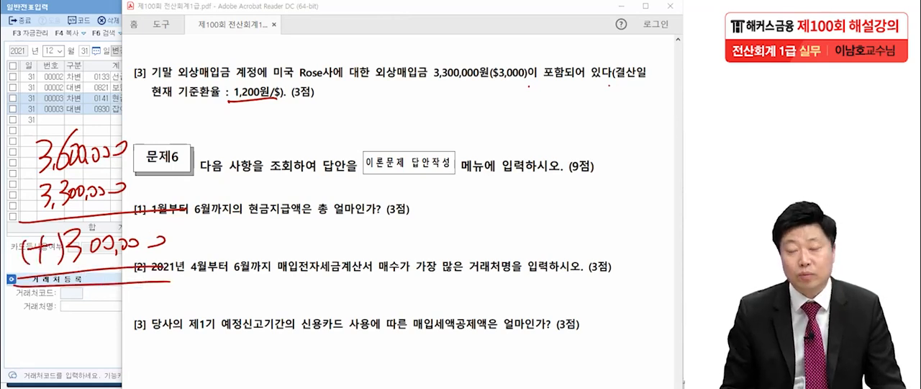
Step: Double-underline 외상매입금 in question [3] and handwrite the credit entry (대)외상매입금 300,000
{"action": "left_click_drag", "start_coordinate": [375, 81], "coordinate": [434, 91]}
{"action": "left_click_drag", "start_coordinate": [377, 94], "coordinate": [442, 96]}
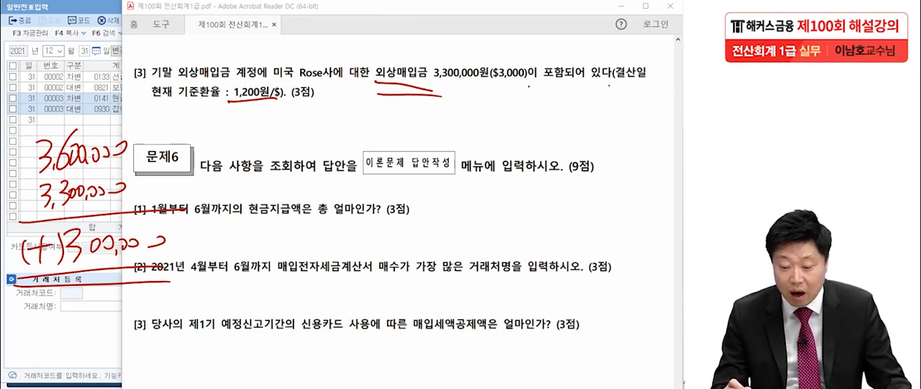
{"action": "mouse_move", "coordinate": [460, 108]}
{"action": "left_mouse_down"}
{"action": "mouse_move", "coordinate": [454, 141]}
{"action": "mouse_move", "coordinate": [490, 134]}
{"action": "mouse_move", "coordinate": [492, 148]}
{"action": "left_mouse_up"}
{"action": "mouse_move", "coordinate": [499, 117]}
{"action": "left_mouse_down"}
{"action": "mouse_move", "coordinate": [504, 149]}
{"action": "mouse_move", "coordinate": [531, 133]}
{"action": "mouse_move", "coordinate": [548, 137]}
{"action": "left_mouse_up"}
{"action": "mouse_move", "coordinate": [549, 112]}
{"action": "left_mouse_down"}
{"action": "mouse_move", "coordinate": [563, 144]}
{"action": "mouse_move", "coordinate": [606, 114]}
{"action": "mouse_move", "coordinate": [613, 133]}
{"action": "left_mouse_up"}
{"action": "left_click_drag", "start_coordinate": [599, 127], "coordinate": [616, 141]}
{"action": "left_click_drag", "start_coordinate": [619, 114], "coordinate": [632, 122]}
{"action": "mouse_move", "coordinate": [614, 130]}
{"action": "left_mouse_down"}
{"action": "mouse_move", "coordinate": [629, 141]}
{"action": "mouse_move", "coordinate": [604, 165]}
{"action": "mouse_move", "coordinate": [617, 164]}
{"action": "left_mouse_up"}
{"action": "left_click_drag", "start_coordinate": [622, 162], "coordinate": [631, 166]}
{"action": "left_click_drag", "start_coordinate": [632, 164], "coordinate": [643, 167]}
{"action": "left_click_drag", "start_coordinate": [648, 164], "coordinate": [663, 170]}
{"action": "left_click_drag", "start_coordinate": [648, 122], "coordinate": [658, 128]}
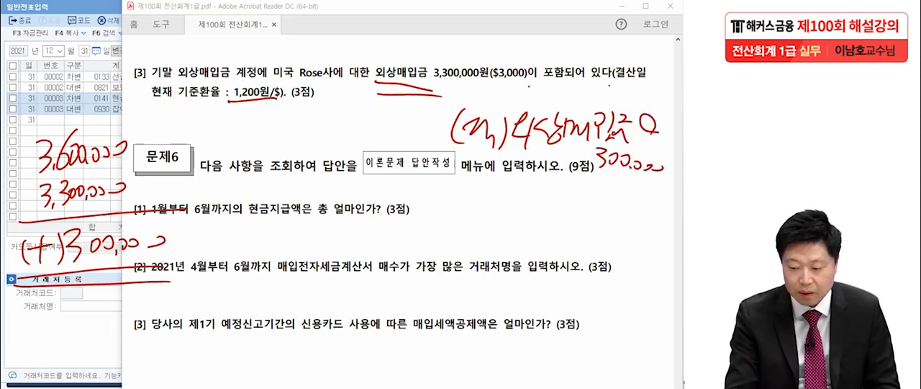
Step: Handwrite the matching debit entry (차)외.환.손실 300,000 in front of the 외상매입금 credit
{"action": "mouse_move", "coordinate": [230, 112]}
{"action": "left_mouse_down"}
{"action": "mouse_move", "coordinate": [229, 139]}
{"action": "mouse_move", "coordinate": [248, 120]}
{"action": "left_mouse_up"}
{"action": "mouse_move", "coordinate": [239, 131]}
{"action": "left_mouse_down"}
{"action": "mouse_move", "coordinate": [249, 144]}
{"action": "mouse_move", "coordinate": [266, 141]}
{"action": "left_mouse_up"}
{"action": "left_click_drag", "start_coordinate": [273, 117], "coordinate": [274, 144]}
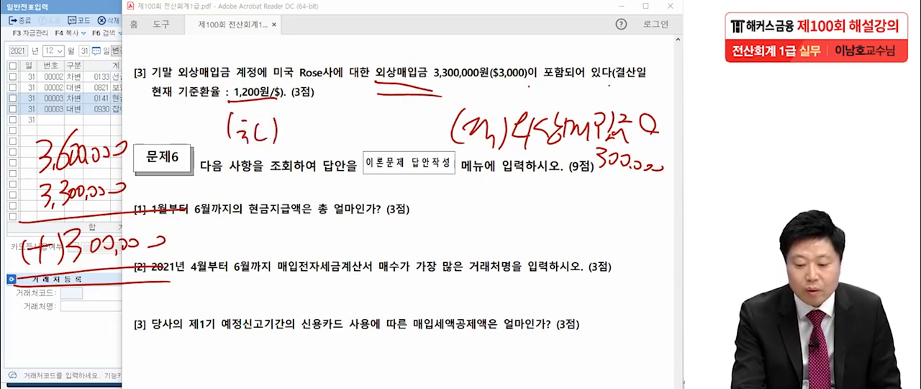
{"action": "left_click_drag", "start_coordinate": [287, 121], "coordinate": [294, 137]}
{"action": "mouse_move", "coordinate": [300, 120]}
{"action": "left_mouse_down"}
{"action": "mouse_move", "coordinate": [307, 139]}
{"action": "mouse_move", "coordinate": [322, 116]}
{"action": "mouse_move", "coordinate": [327, 124]}
{"action": "left_mouse_up"}
{"action": "left_click_drag", "start_coordinate": [321, 125], "coordinate": [334, 135]}
{"action": "left_click_drag", "start_coordinate": [329, 139], "coordinate": [340, 147]}
{"action": "mouse_move", "coordinate": [357, 114]}
{"action": "left_mouse_down"}
{"action": "mouse_move", "coordinate": [351, 128]}
{"action": "mouse_move", "coordinate": [361, 138]}
{"action": "left_mouse_up"}
{"action": "left_click_drag", "start_coordinate": [354, 139], "coordinate": [368, 147]}
{"action": "left_click_drag", "start_coordinate": [369, 118], "coordinate": [379, 132]}
{"action": "left_click_drag", "start_coordinate": [370, 137], "coordinate": [385, 148]}
{"action": "left_click_drag", "start_coordinate": [394, 115], "coordinate": [400, 134]}
{"action": "mouse_move", "coordinate": [408, 121]}
{"action": "left_mouse_down"}
{"action": "mouse_move", "coordinate": [406, 129]}
{"action": "mouse_move", "coordinate": [428, 129]}
{"action": "left_mouse_up"}
{"action": "left_click", "coordinate": [423, 129]}
{"action": "left_click_drag", "start_coordinate": [432, 124], "coordinate": [449, 126]}
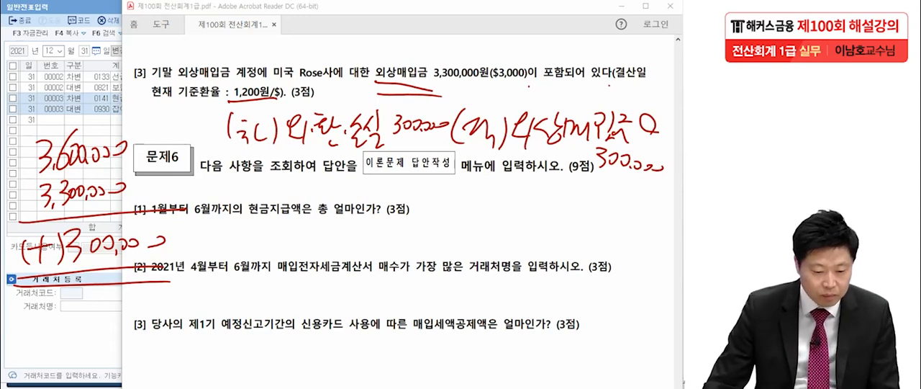
Step: Erase the handwritten calculation of 3,600,000, 3,300,000 and (+)300,000
{"action": "left_click_drag", "start_coordinate": [65, 153], "coordinate": [70, 275]}
{"action": "mouse_move", "coordinate": [157, 242]}
{"action": "left_mouse_down"}
{"action": "mouse_move", "coordinate": [118, 188]}
{"action": "mouse_move", "coordinate": [121, 149]}
{"action": "left_mouse_up"}
{"action": "left_click_drag", "start_coordinate": [102, 191], "coordinate": [96, 246]}
{"action": "mouse_move", "coordinate": [44, 155]}
{"action": "left_mouse_down"}
{"action": "mouse_move", "coordinate": [77, 154]}
{"action": "mouse_move", "coordinate": [108, 243]}
{"action": "mouse_move", "coordinate": [27, 251]}
{"action": "left_mouse_up"}
{"action": "left_click_drag", "start_coordinate": [110, 148], "coordinate": [106, 155]}
{"action": "left_click_drag", "start_coordinate": [80, 187], "coordinate": [79, 195]}
Step: Switch to KcLep and add a December 31 debit line for account 0955 외화환산손실 of 300,000
{"action": "key", "text": "alt+Tab"}
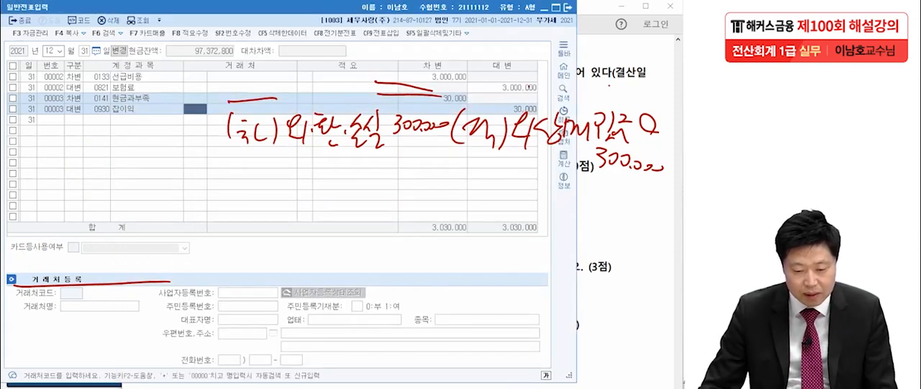
{"action": "left_click", "coordinate": [73, 121]}
{"action": "type", "text": "3외환"}
{"action": "type", "text": "환"}
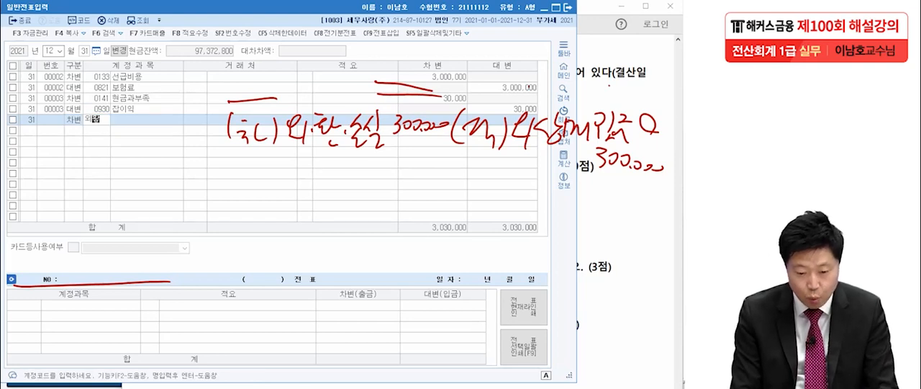
{"action": "key", "text": "Return"}
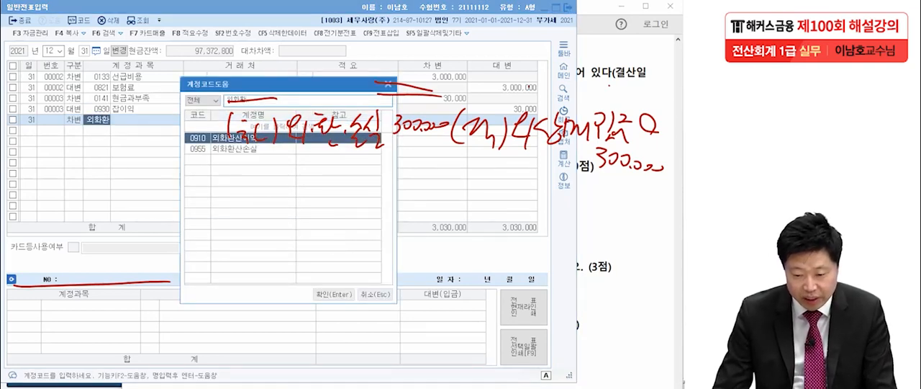
{"action": "key", "text": "Down"}
{"action": "key", "text": "Return"}
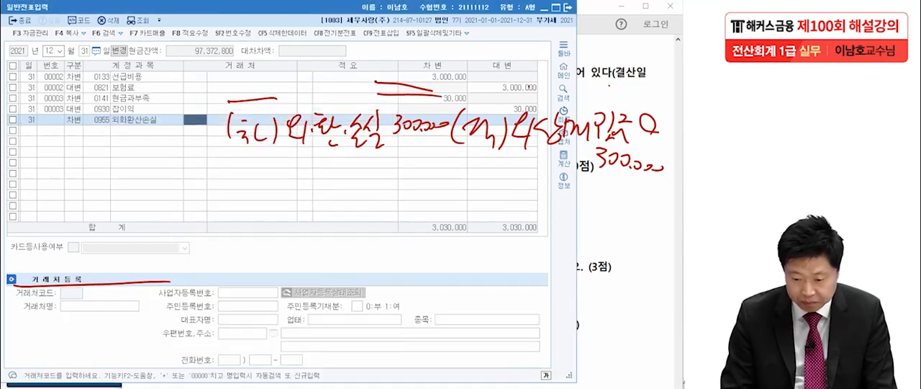
{"action": "key", "text": "Return"}
{"action": "key", "text": "Return"}
{"action": "type", "text": "300000"}
{"action": "key", "text": "Return"}
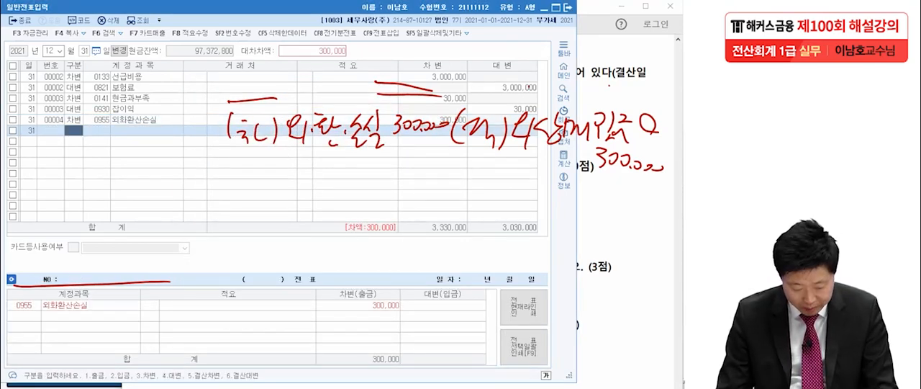
Step: Add the matching 300,000 credit line with account 0251 외상매입금
{"action": "type", "text": "4외"}
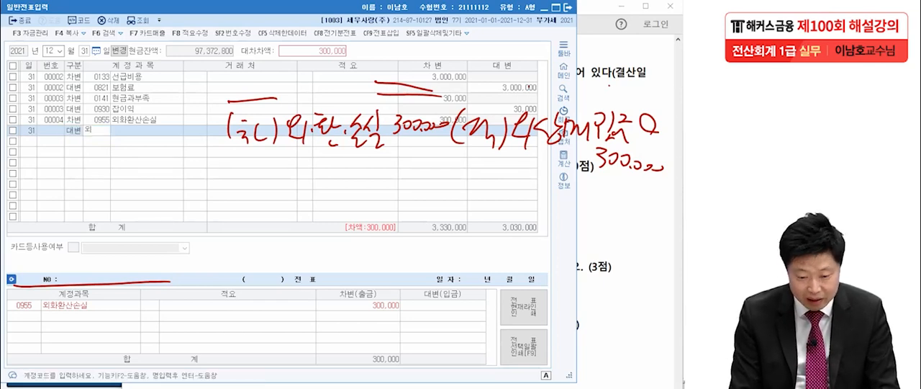
{"action": "type", "text": "상매"}
{"action": "key", "text": "Return"}
{"action": "type", "text": "입"}
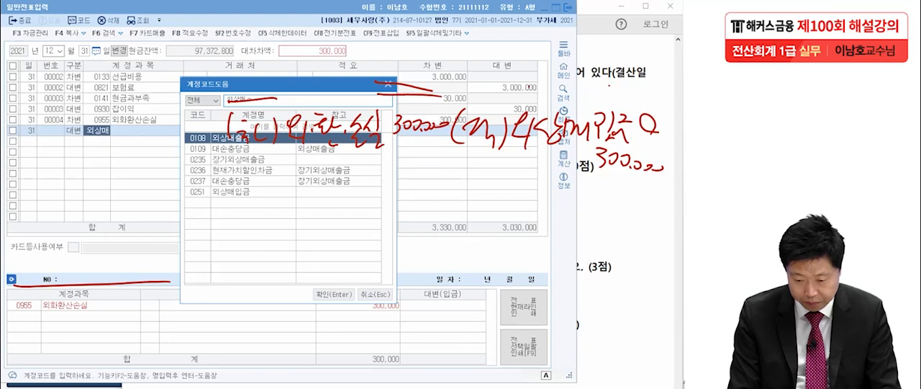
{"action": "key", "text": "Return"}
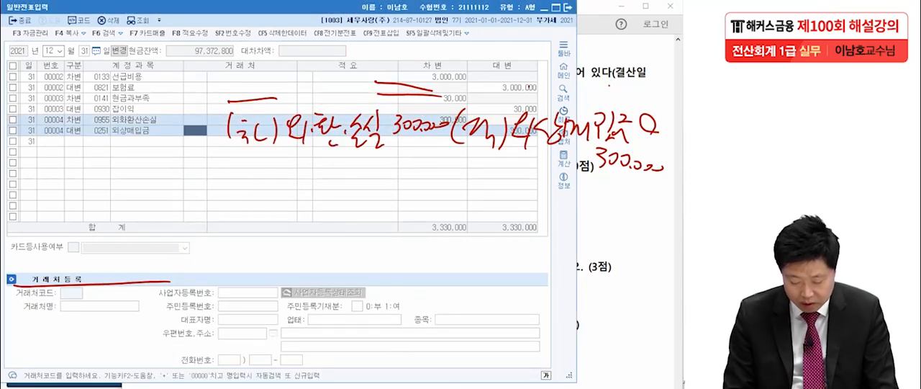
Step: Assign customer 00175 Rose to the 외상매입금 credit line and clear the handwritten marks
{"action": "key", "text": "Hangul"}
{"action": "type", "text": "r"}
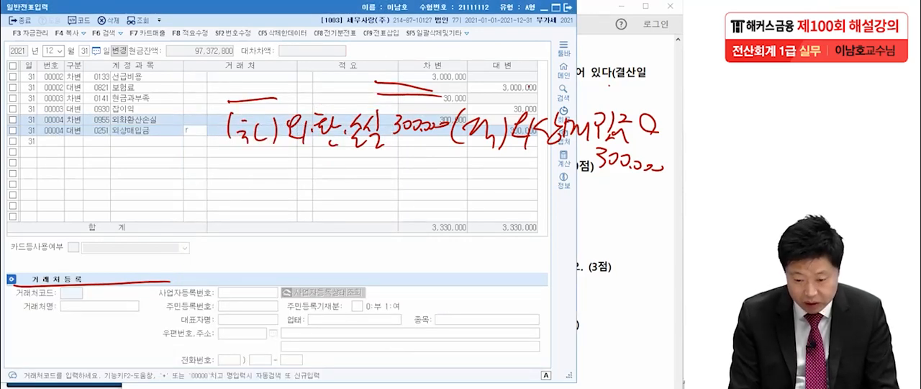
{"action": "key", "text": "Return"}
{"action": "key", "text": "Return"}
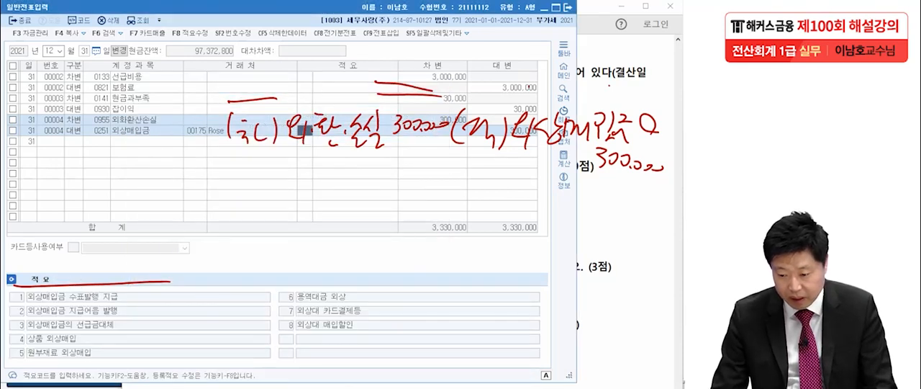
{"action": "key", "text": "Escape"}
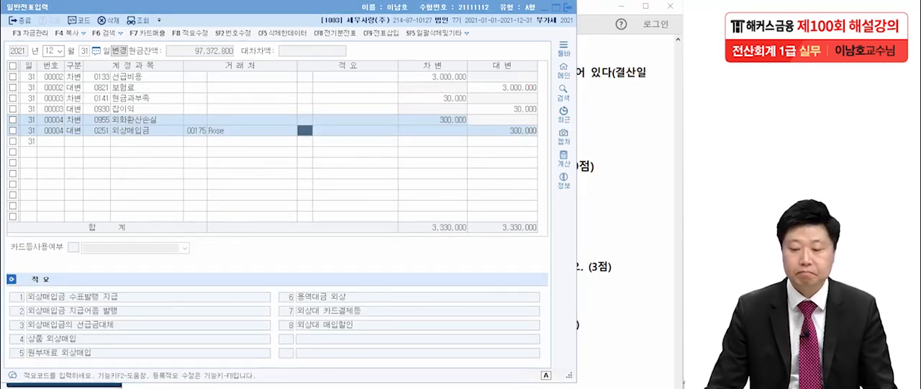
Step: Close the 일반전표입력 window, circle 현금 in question [1] of 문제6 in the exam PDF, and clear the mark
{"action": "left_click", "coordinate": [568, 7]}
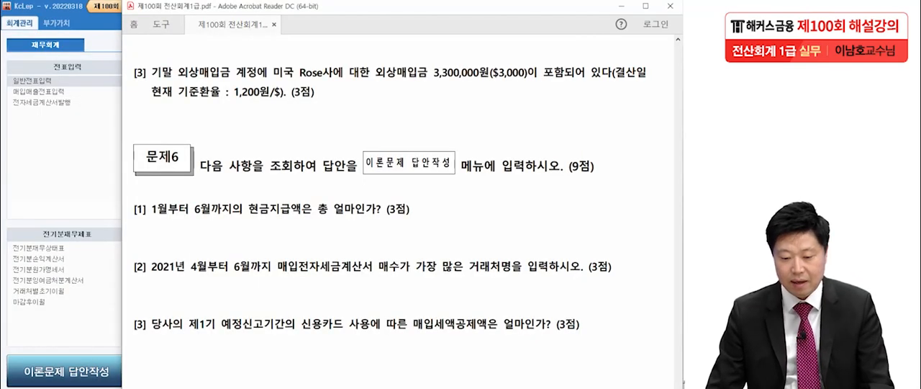
{"action": "scroll", "coordinate": [403, 209], "scroll_direction": "down", "scroll_amount": 2}
{"action": "scroll", "coordinate": [403, 209], "scroll_direction": "down", "scroll_amount": 1}
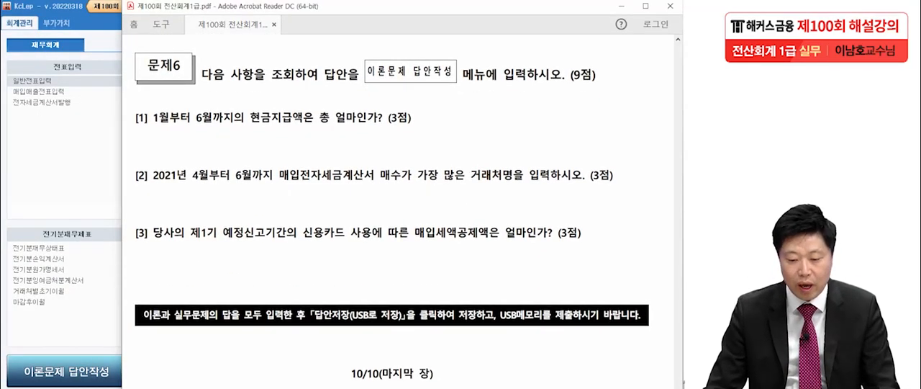
{"action": "scroll", "coordinate": [403, 208], "scroll_direction": "down", "scroll_amount": 3}
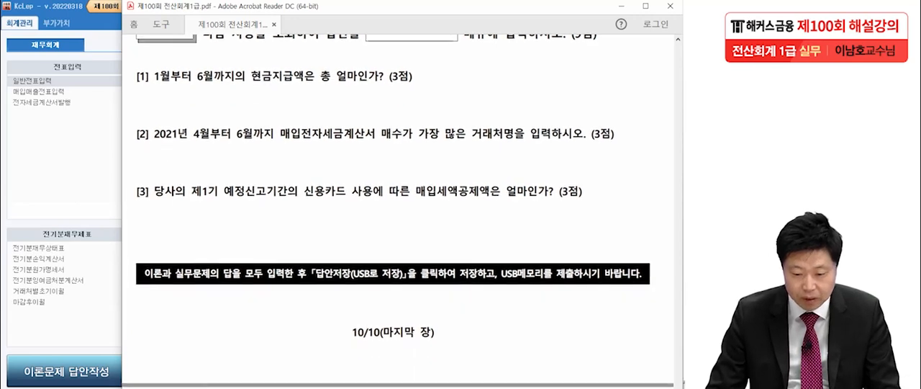
{"action": "scroll", "coordinate": [398, 209], "scroll_direction": "up", "scroll_amount": 1}
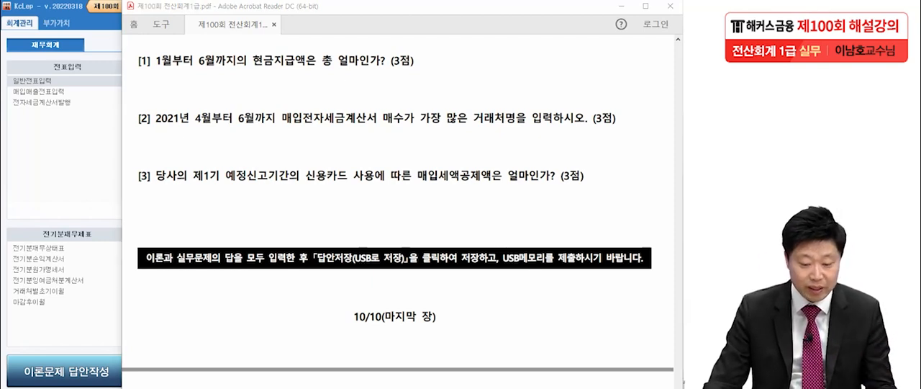
{"action": "left_click_drag", "start_coordinate": [274, 49], "coordinate": [281, 73]}
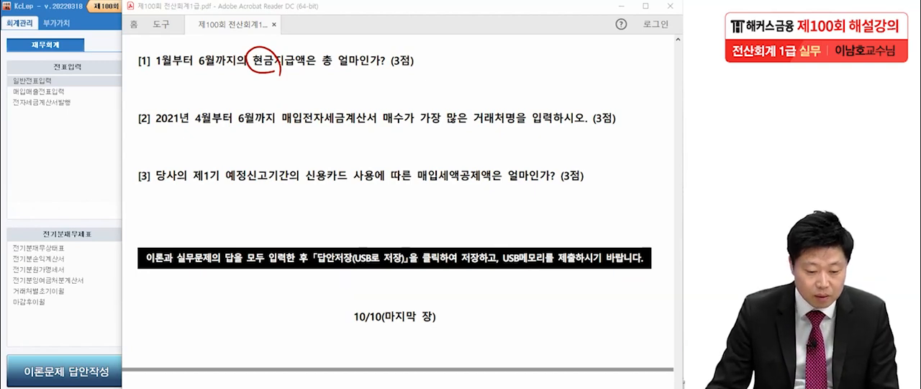
{"action": "key", "text": "Escape"}
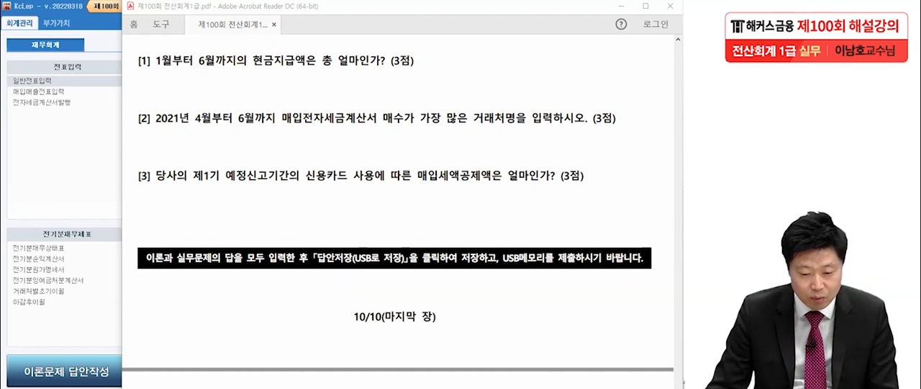
Step: Switch to KcLep and open the 현금출납장 for January 1 to June 30, 2021
{"action": "key", "text": "alt+Tab"}
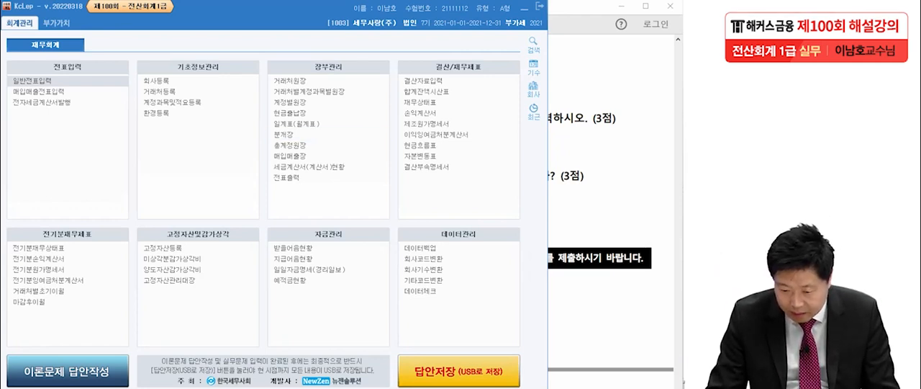
{"action": "left_click", "coordinate": [290, 113]}
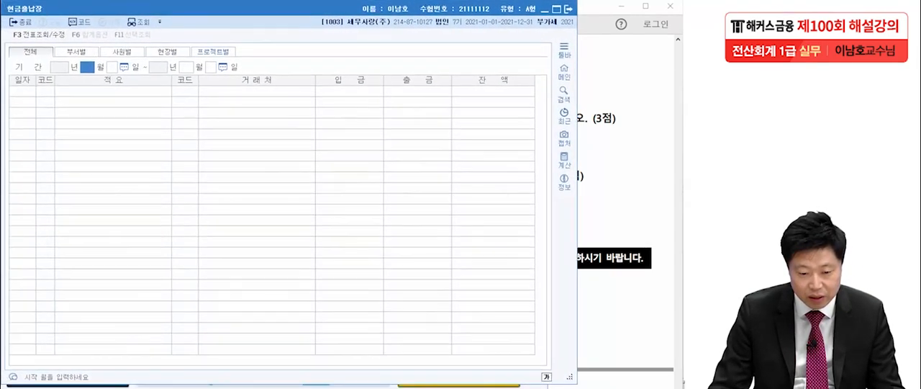
{"action": "type", "text": "1"}
{"action": "key", "text": "Return"}
{"action": "key", "text": "Return"}
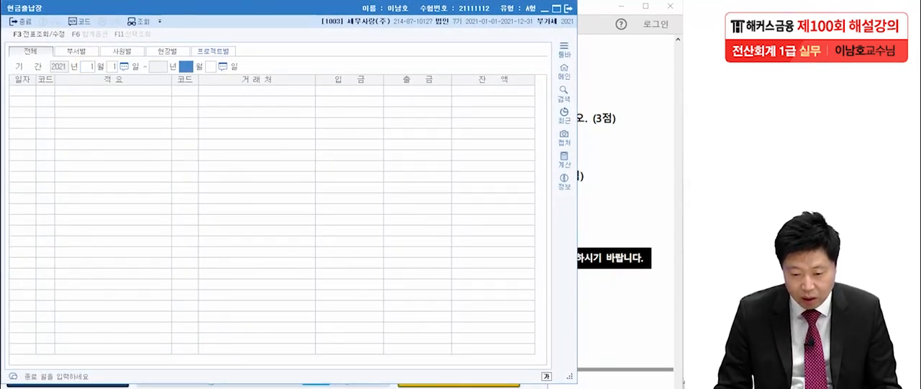
{"action": "type", "text": "6"}
{"action": "key", "text": "Return"}
{"action": "key", "text": "Return"}
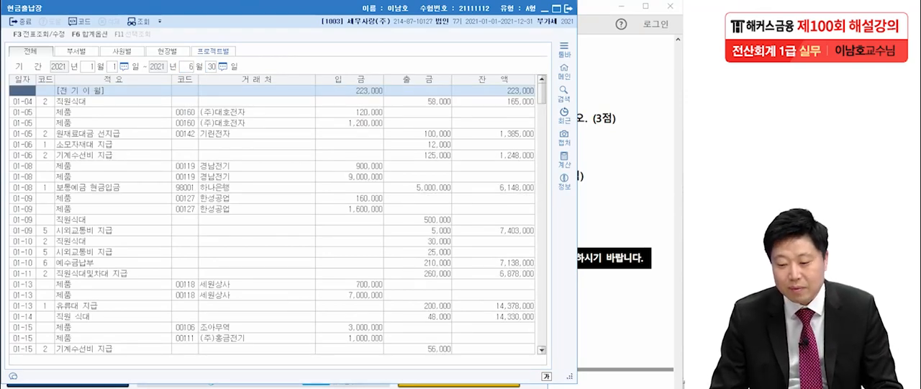
Step: Recheck question [1] in the exam PDF and examine the monthly and cumulative 출금 totals for June in the 현금출납장
{"action": "scroll", "coordinate": [272, 220], "scroll_direction": "down", "scroll_amount": 10}
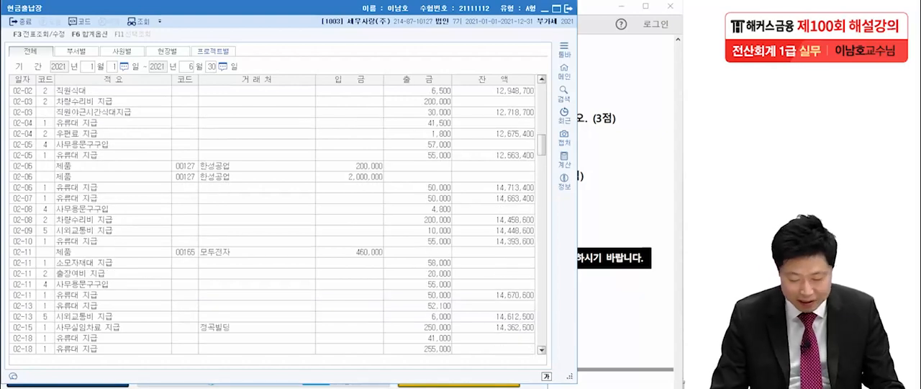
{"action": "key", "text": "alt+Tab"}
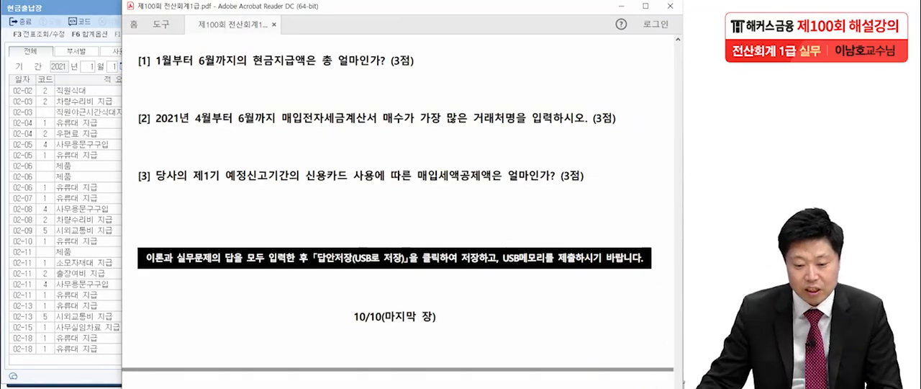
{"action": "left_click", "coordinate": [89, 154]}
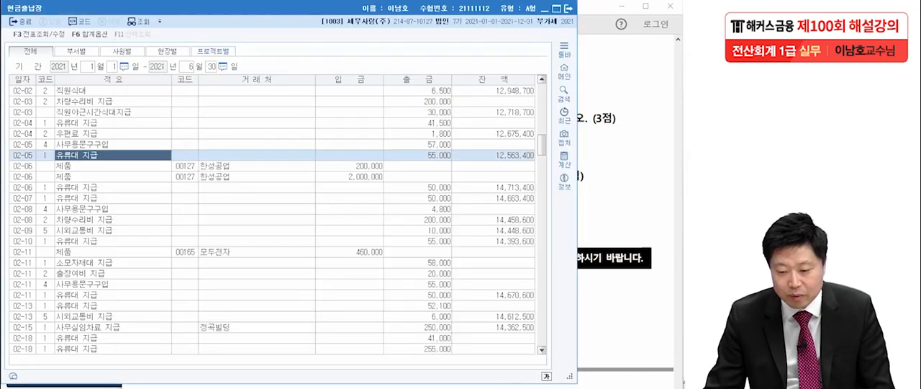
{"action": "scroll", "coordinate": [274, 219], "scroll_direction": "down", "scroll_amount": 20}
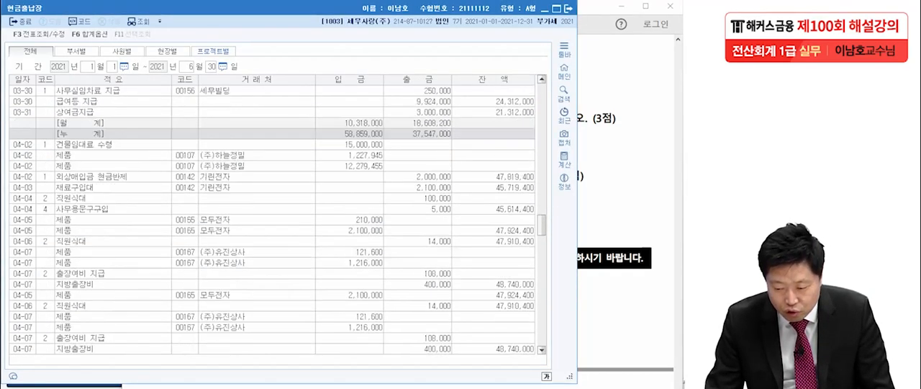
{"action": "scroll", "coordinate": [274, 220], "scroll_direction": "down", "scroll_amount": 12}
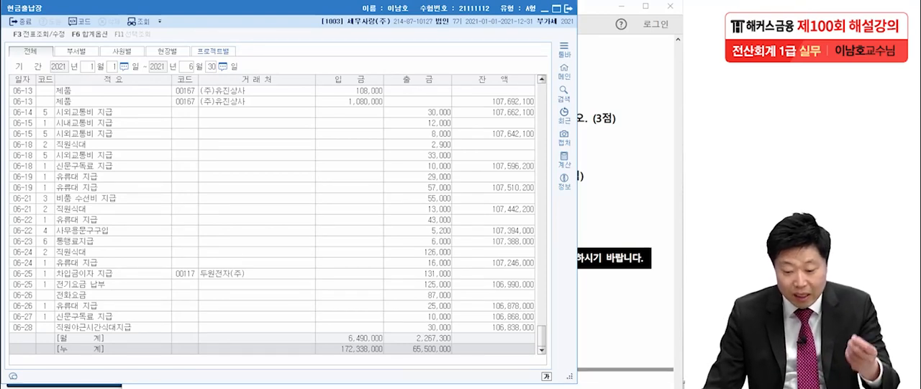
{"action": "left_click", "coordinate": [419, 338]}
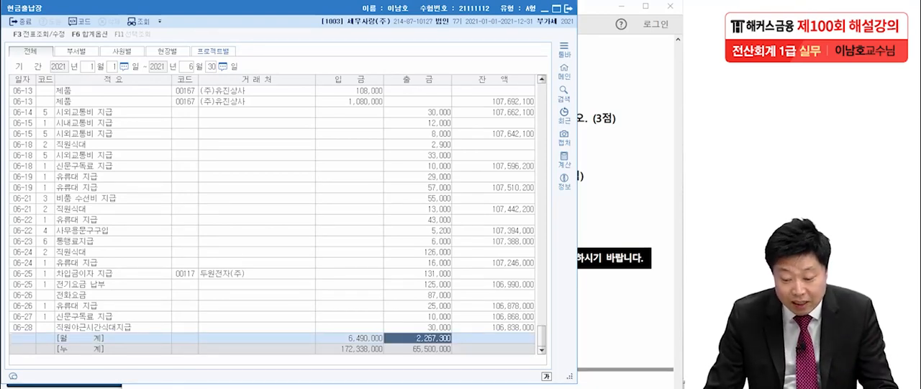
{"action": "left_click", "coordinate": [425, 349]}
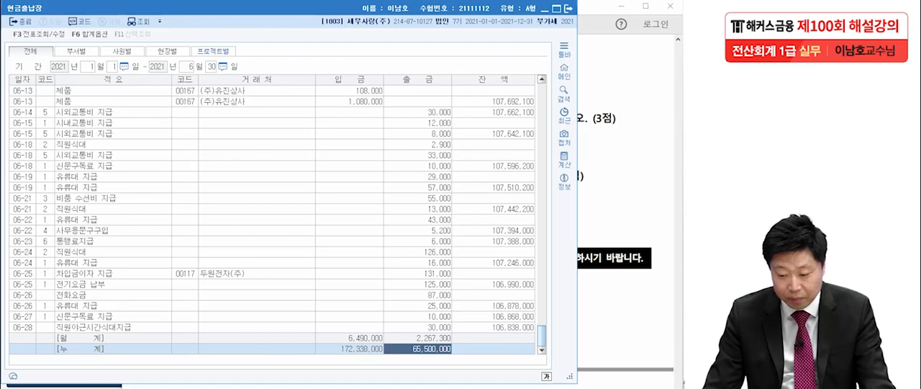
Step: Compare January's monthly and cumulative 출금 totals with those at the end of the 현금출납장
{"action": "scroll", "coordinate": [278, 219], "scroll_direction": "up", "scroll_amount": 20}
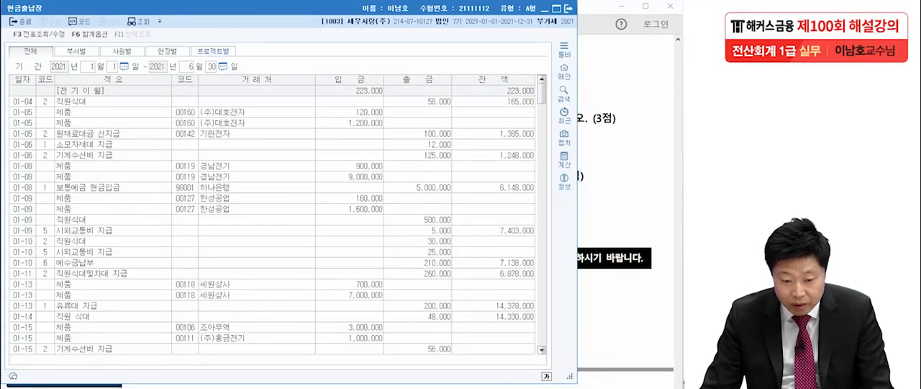
{"action": "left_click_drag", "start_coordinate": [542, 94], "coordinate": [542, 138]}
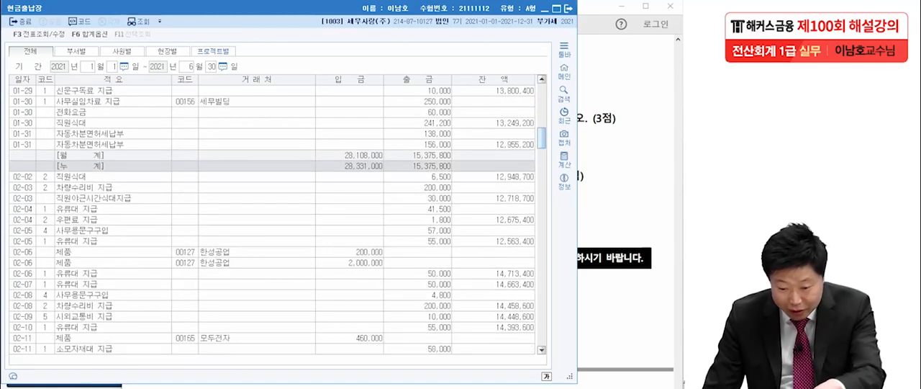
{"action": "left_click", "coordinate": [425, 156]}
{"action": "scroll", "coordinate": [278, 220], "scroll_direction": "down", "scroll_amount": 20}
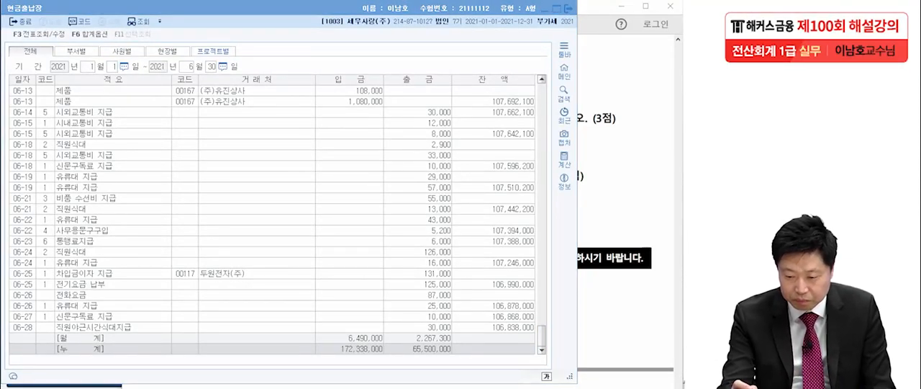
Step: Circle June's cumulative 출금 total, handwrite 65,500,000 above the ledger, remove the circle and close the 현금출납장
{"action": "mouse_move", "coordinate": [432, 37]}
{"action": "left_mouse_down"}
{"action": "mouse_move", "coordinate": [419, 57]}
{"action": "mouse_move", "coordinate": [404, 57]}
{"action": "mouse_move", "coordinate": [441, 59]}
{"action": "left_mouse_up"}
{"action": "left_click_drag", "start_coordinate": [449, 38], "coordinate": [465, 34]}
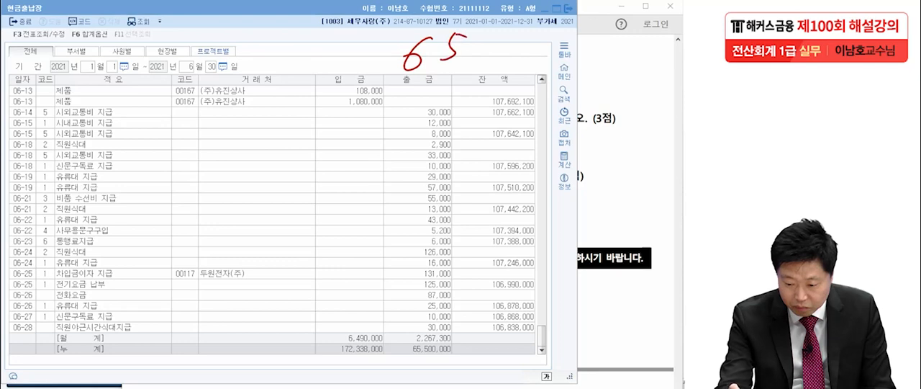
{"action": "mouse_move", "coordinate": [455, 363]}
{"action": "left_mouse_down"}
{"action": "mouse_move", "coordinate": [401, 357]}
{"action": "mouse_move", "coordinate": [462, 360]}
{"action": "left_mouse_up"}
{"action": "mouse_move", "coordinate": [465, 61]}
{"action": "left_mouse_down"}
{"action": "mouse_move", "coordinate": [515, 45]}
{"action": "mouse_move", "coordinate": [588, 43]}
{"action": "left_mouse_up"}
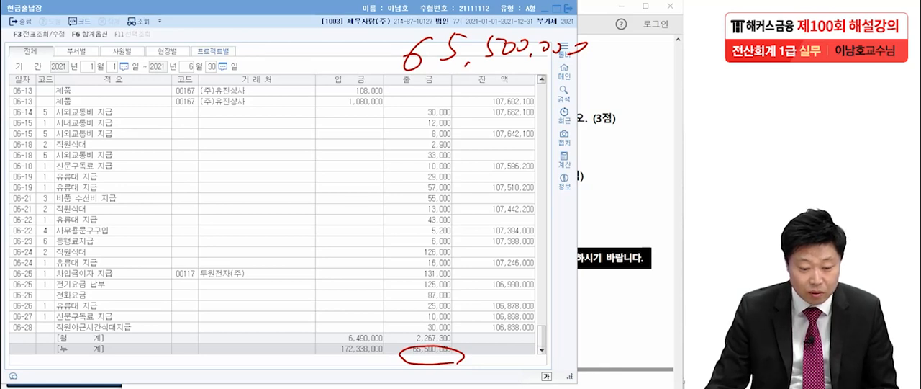
{"action": "key", "text": "ctrl+z"}
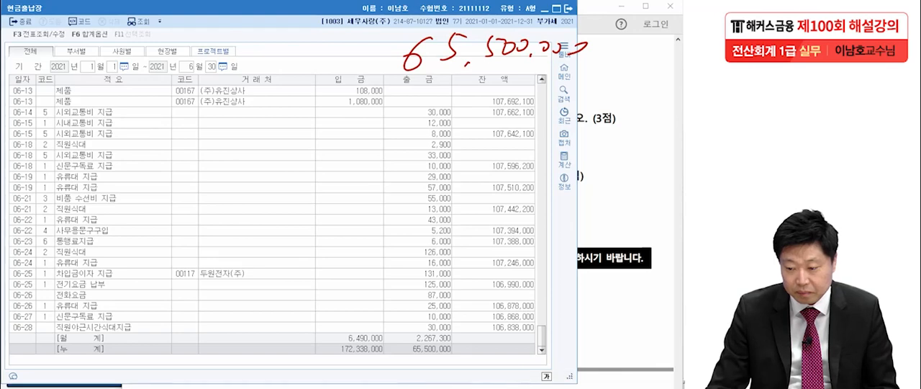
{"action": "left_click", "coordinate": [568, 9]}
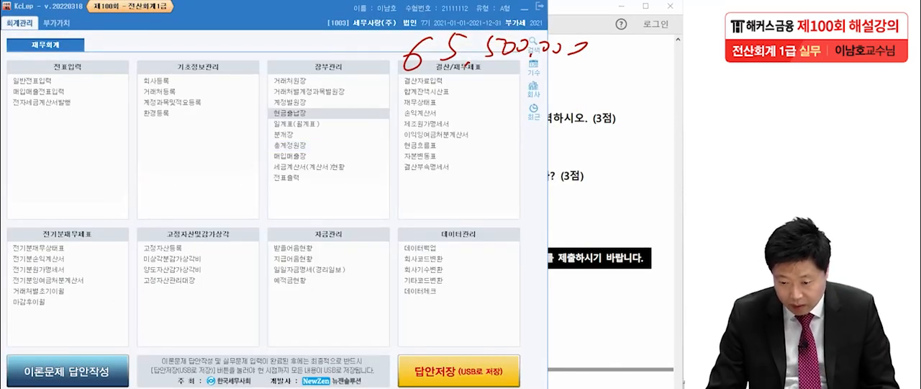
Step: Open the 총계정원장 by month for account 0101 현금 from January 1 to June 30, 2021
{"action": "left_click", "coordinate": [290, 146]}
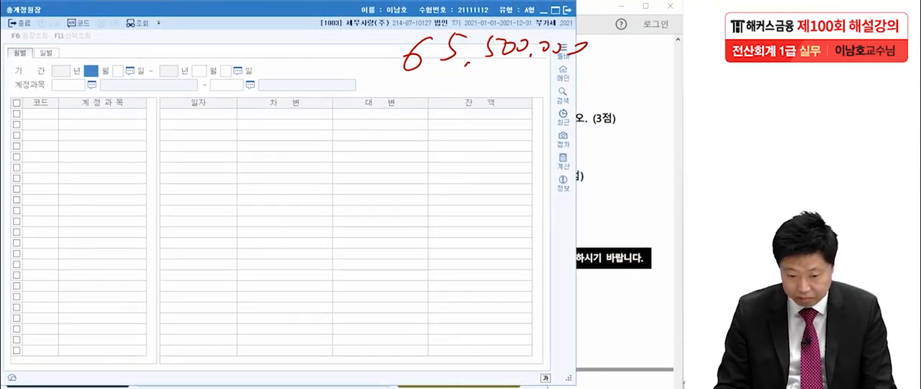
{"action": "type", "text": "1"}
{"action": "key", "text": "Return"}
{"action": "key", "text": "Return"}
{"action": "type", "text": "6"}
{"action": "key", "text": "Return"}
{"action": "key", "text": "Return"}
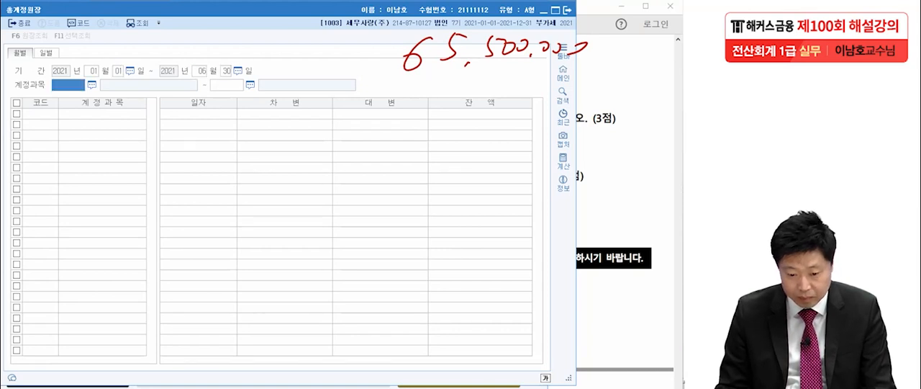
{"action": "key", "text": "F2"}
{"action": "type", "text": "현금"}
{"action": "key", "text": "Return"}
{"action": "key", "text": "Return"}
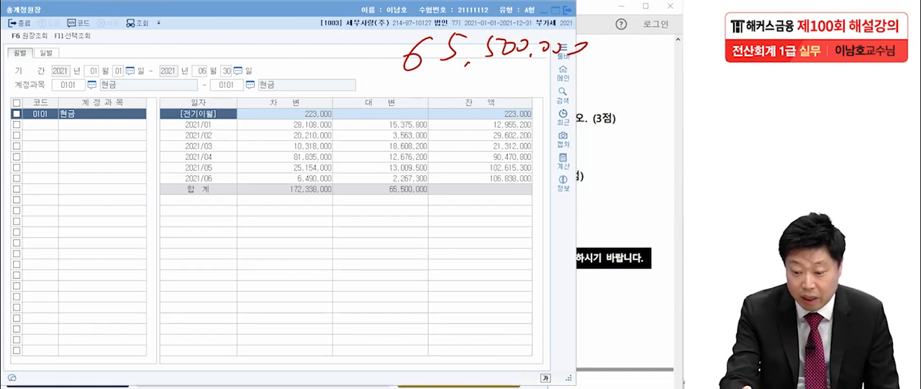
Step: Circle the monthly 대변 amounts and their total for 현금, and close the 총계정원장
{"action": "mouse_move", "coordinate": [425, 181]}
{"action": "left_mouse_down"}
{"action": "mouse_move", "coordinate": [400, 183]}
{"action": "mouse_move", "coordinate": [370, 122]}
{"action": "mouse_move", "coordinate": [444, 137]}
{"action": "mouse_move", "coordinate": [421, 181]}
{"action": "left_mouse_up"}
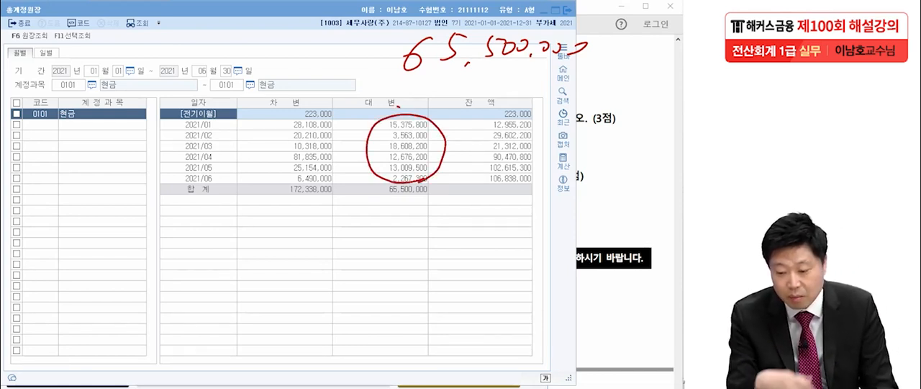
{"action": "mouse_move", "coordinate": [422, 212]}
{"action": "left_mouse_down"}
{"action": "mouse_move", "coordinate": [376, 198]}
{"action": "mouse_move", "coordinate": [427, 210]}
{"action": "left_mouse_up"}
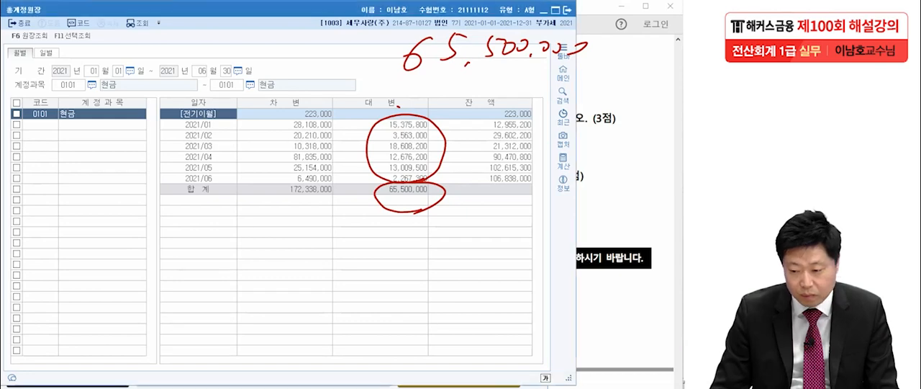
{"action": "key", "text": "Escape"}
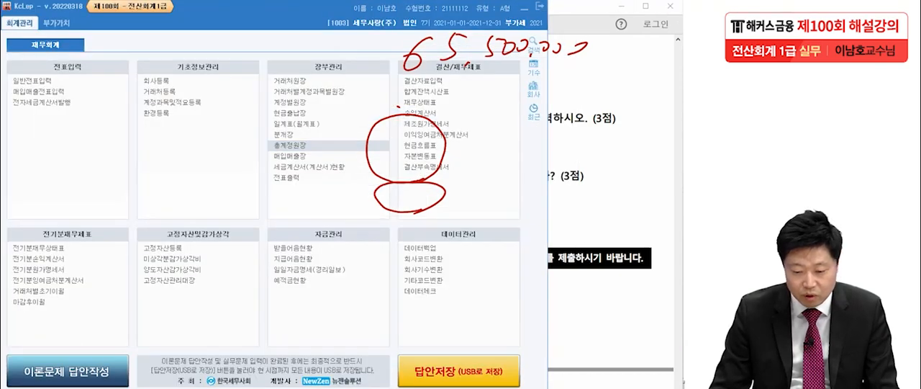
Step: Enter 65,500,000 as practical answer [1] in 이론답안작성, close the answer form and clear the handwritten marks
{"action": "left_click", "coordinate": [68, 370]}
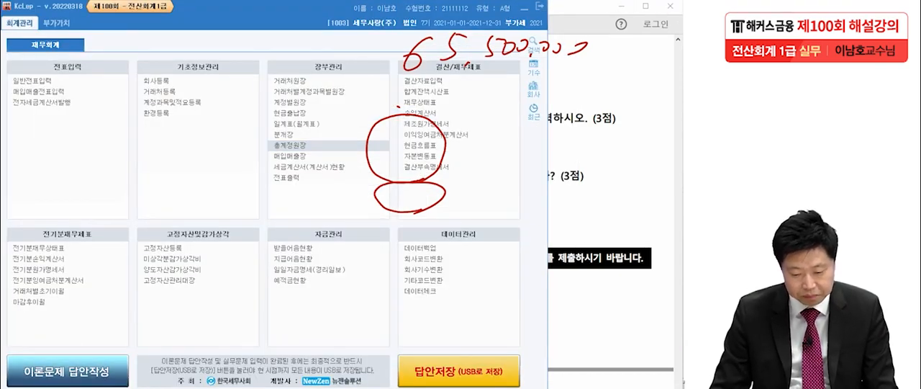
{"action": "left_click", "coordinate": [240, 289]}
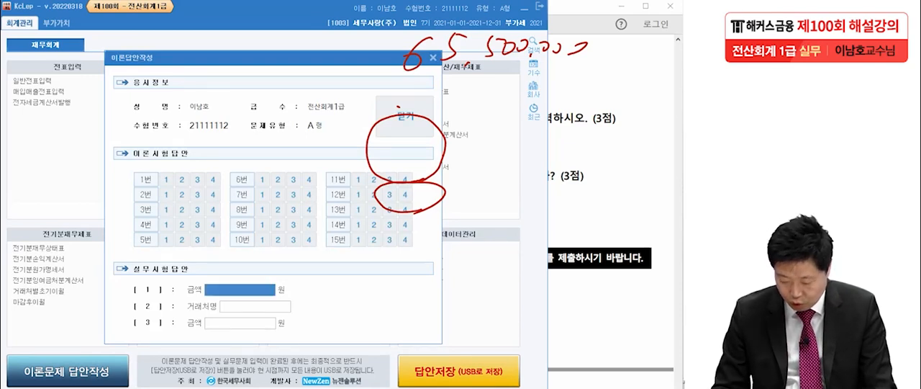
{"action": "type", "text": "65500000"}
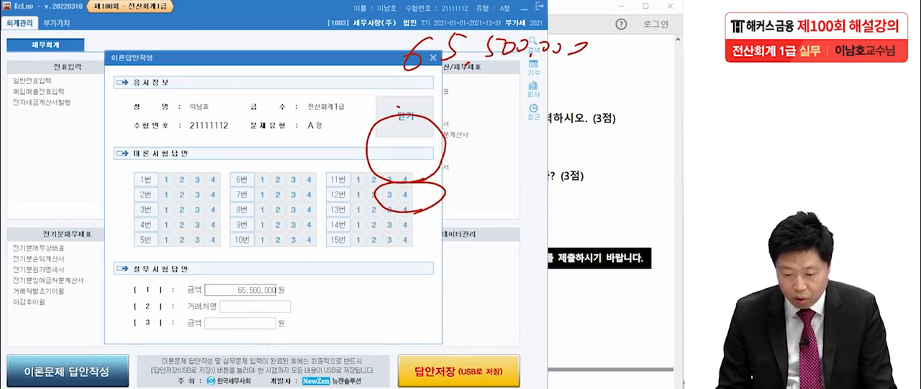
{"action": "key", "text": "Return"}
{"action": "left_click", "coordinate": [404, 115]}
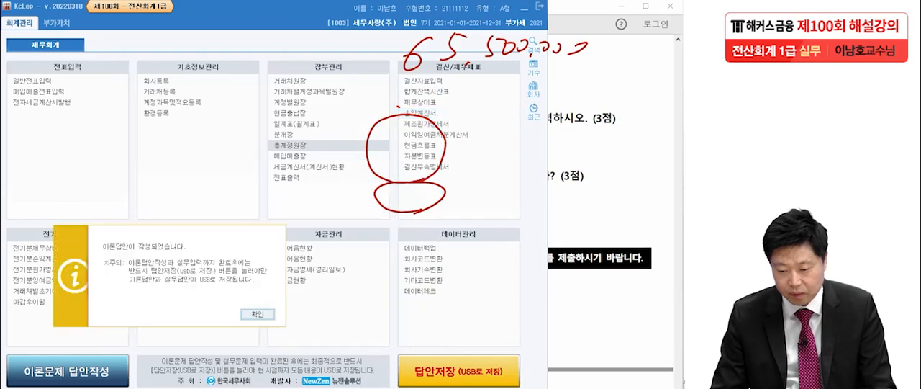
{"action": "key", "text": "Return"}
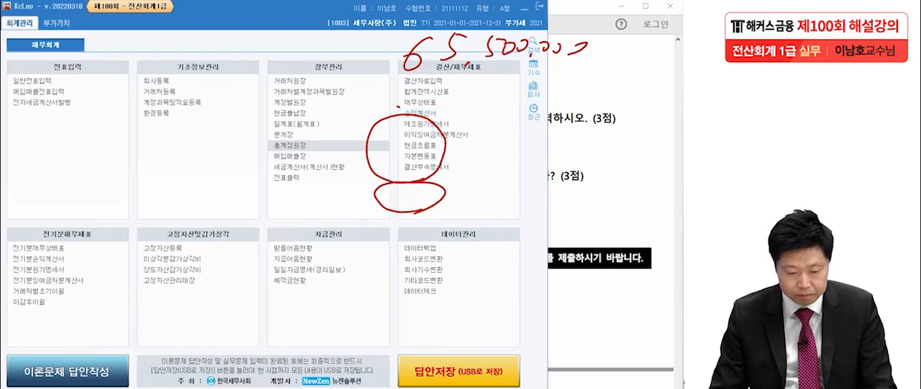
{"action": "key", "text": "Escape"}
Step: Switch to the exam PDF, underline 세금계산서 in question [2] of 문제6, and clear the mark
{"action": "key", "text": "alt+Tab"}
{"action": "scroll", "coordinate": [398, 209], "scroll_direction": "down", "scroll_amount": 2}
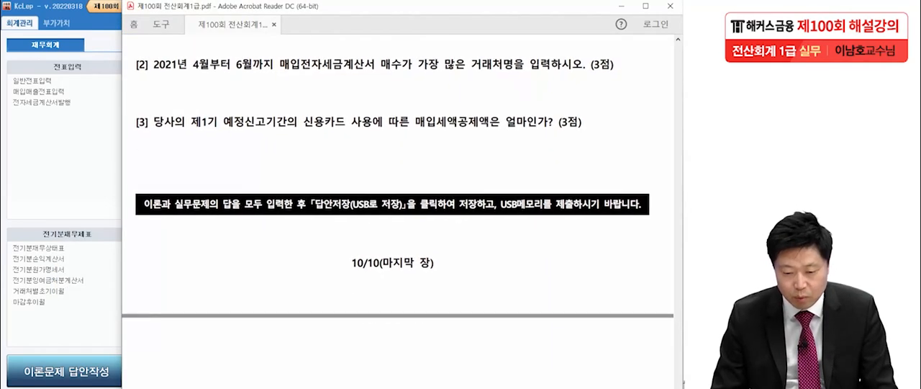
{"action": "left_click_drag", "start_coordinate": [397, 208], "coordinate": [403, 210]}
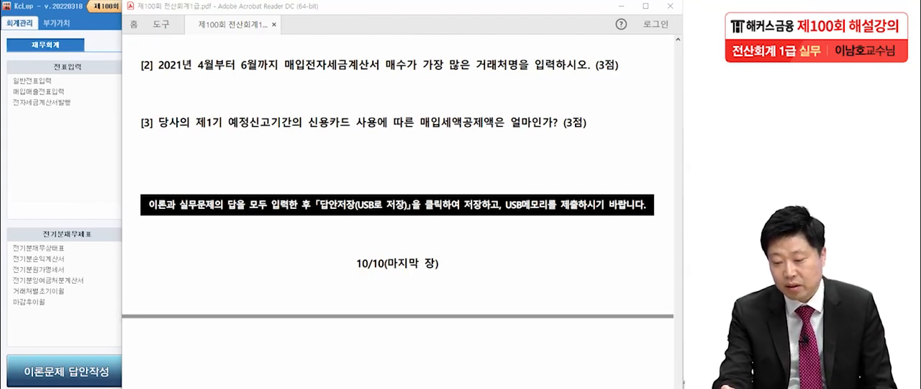
{"action": "left_click_drag", "start_coordinate": [322, 71], "coordinate": [382, 71]}
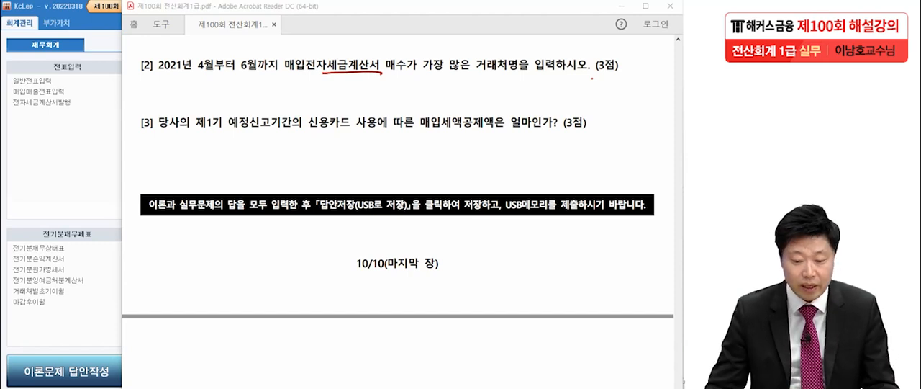
{"action": "key", "text": "Escape"}
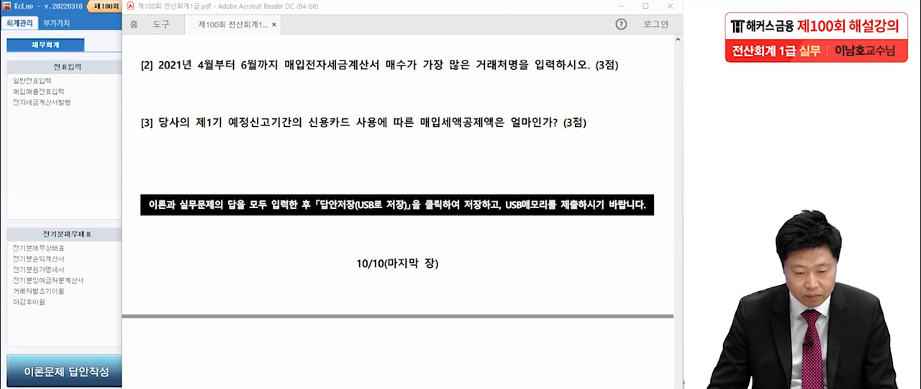
Step: Switch to KcLep and open the 세금계산서합계표 for April to June 2021 as 정기신고
{"action": "key", "text": "alt+Tab"}
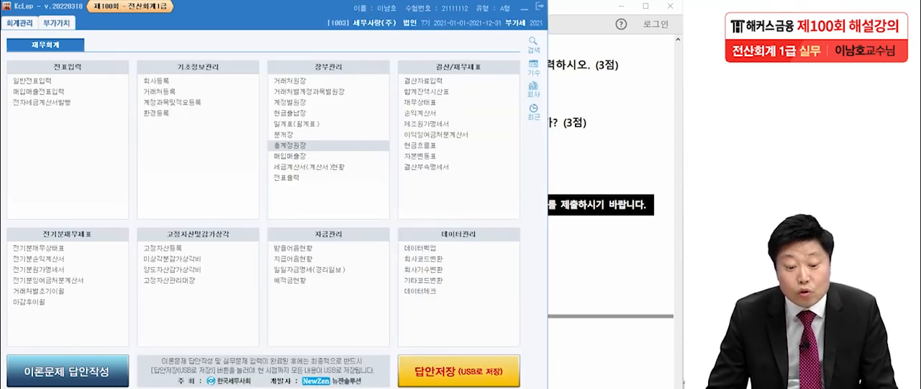
{"action": "left_click", "coordinate": [56, 22]}
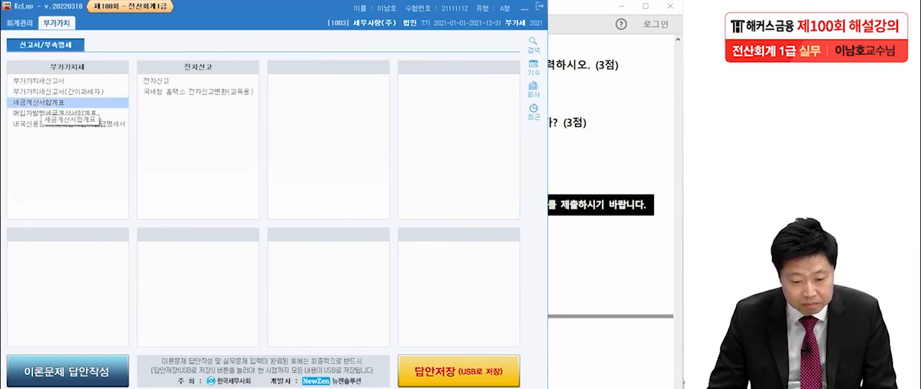
{"action": "left_click", "coordinate": [43, 103]}
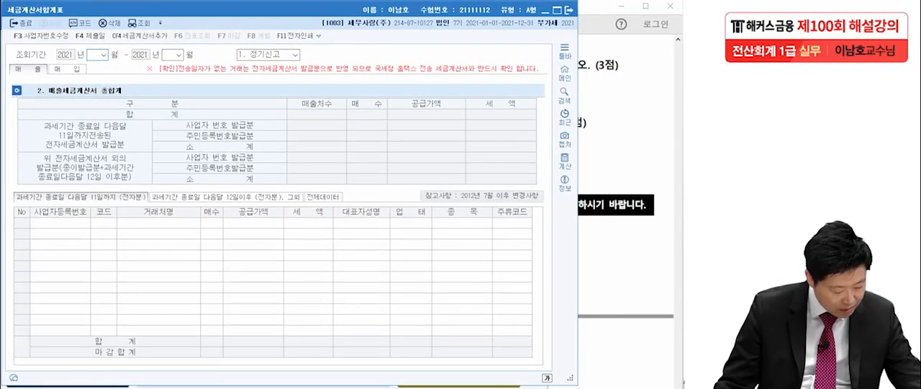
{"action": "type", "text": "4"}
{"action": "key", "text": "Return"}
{"action": "type", "text": "6"}
{"action": "key", "text": "Return"}
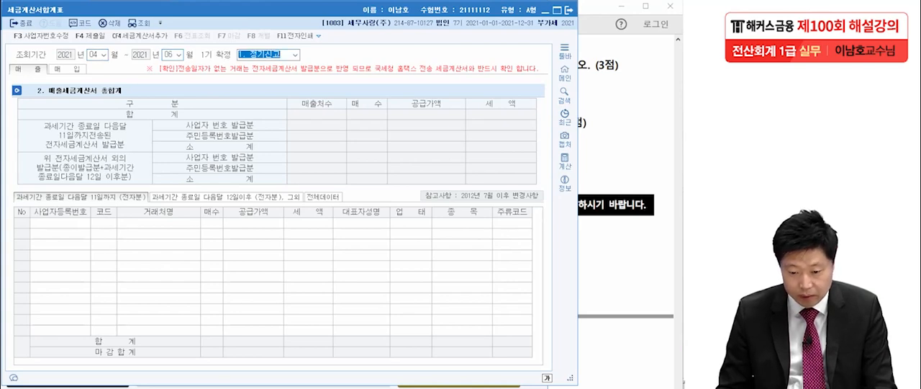
{"action": "key", "text": "Return"}
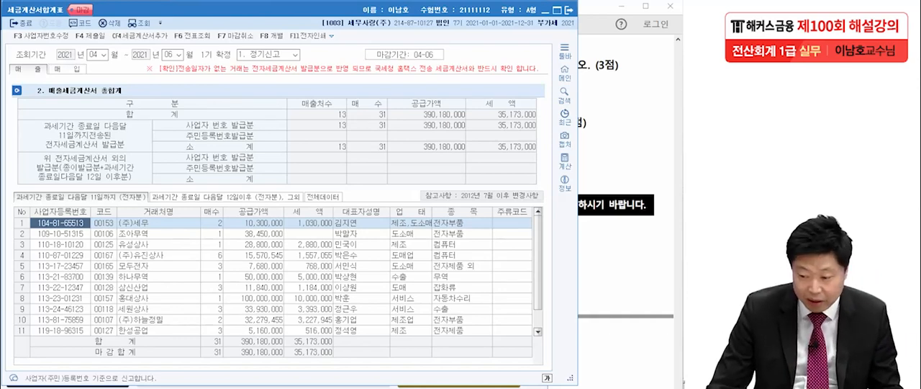
Step: Recheck question [2] in the exam PDF, and show the 매입 전체데이터 in the 세금계산서합계표
{"action": "key", "text": "alt+Tab"}
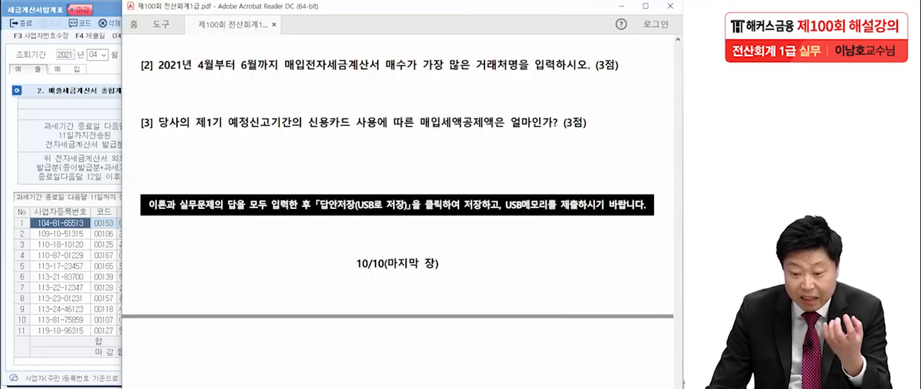
{"action": "key", "text": "alt+Tab"}
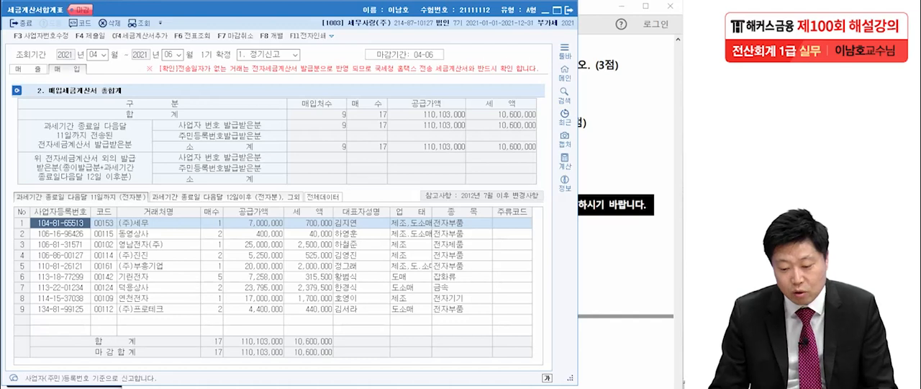
{"action": "left_click", "coordinate": [323, 197]}
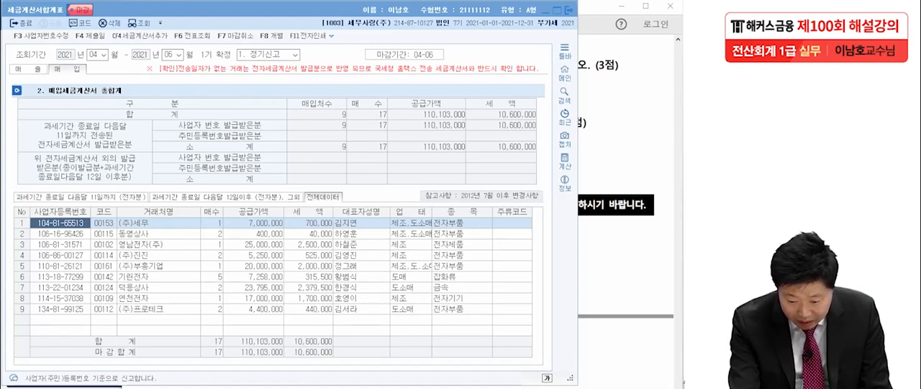
Step: Circle 기린전자 and its 매수 in the purchase list, handwrite 기린전자 above, and close the 세금계산서합계표
{"action": "mouse_move", "coordinate": [227, 279]}
{"action": "left_mouse_down"}
{"action": "mouse_move", "coordinate": [207, 275]}
{"action": "mouse_move", "coordinate": [226, 280]}
{"action": "left_mouse_up"}
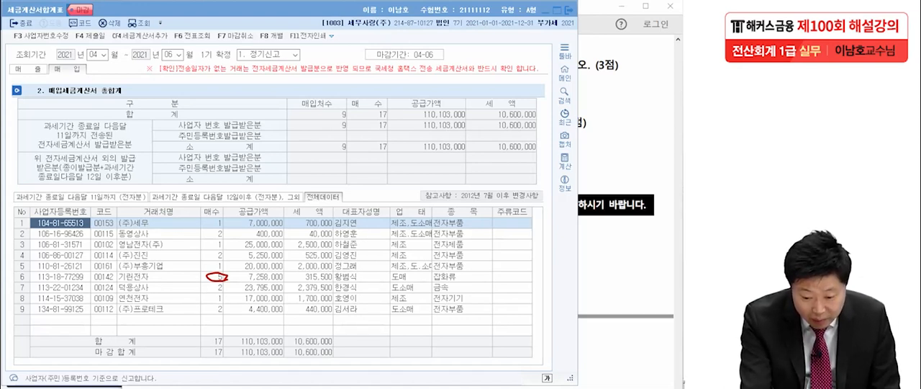
{"action": "mouse_move", "coordinate": [152, 274]}
{"action": "left_mouse_down"}
{"action": "mouse_move", "coordinate": [123, 285]}
{"action": "mouse_move", "coordinate": [143, 269]}
{"action": "mouse_move", "coordinate": [150, 280]}
{"action": "left_mouse_up"}
{"action": "mouse_move", "coordinate": [461, 40]}
{"action": "left_mouse_down"}
{"action": "mouse_move", "coordinate": [479, 39]}
{"action": "mouse_move", "coordinate": [467, 60]}
{"action": "left_mouse_up"}
{"action": "mouse_move", "coordinate": [487, 30]}
{"action": "left_mouse_down"}
{"action": "mouse_move", "coordinate": [491, 78]}
{"action": "mouse_move", "coordinate": [516, 47]}
{"action": "mouse_move", "coordinate": [522, 57]}
{"action": "left_mouse_up"}
{"action": "mouse_move", "coordinate": [529, 32]}
{"action": "left_mouse_down"}
{"action": "mouse_move", "coordinate": [530, 63]}
{"action": "mouse_move", "coordinate": [511, 73]}
{"action": "left_mouse_up"}
{"action": "mouse_move", "coordinate": [545, 40]}
{"action": "left_mouse_down"}
{"action": "mouse_move", "coordinate": [557, 34]}
{"action": "mouse_move", "coordinate": [566, 57]}
{"action": "mouse_move", "coordinate": [555, 71]}
{"action": "left_mouse_up"}
{"action": "left_click_drag", "start_coordinate": [575, 42], "coordinate": [586, 62]}
{"action": "left_click_drag", "start_coordinate": [600, 28], "coordinate": [629, 58]}
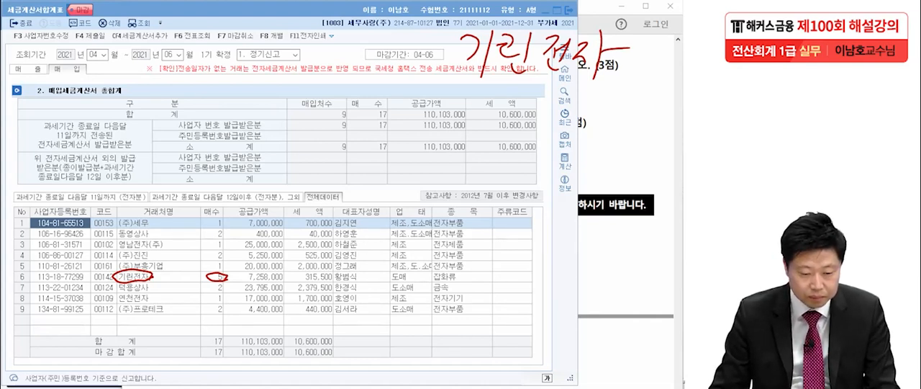
{"action": "key", "text": "Escape"}
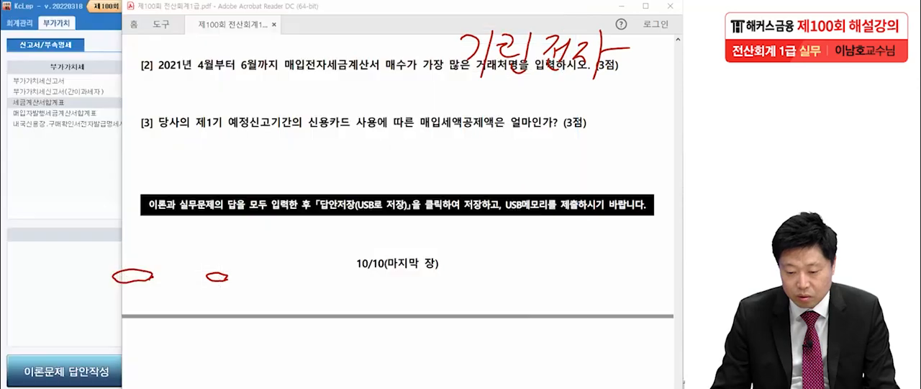
Step: Enter 기린전자 as the 거래처명 for practical answer [2] in 이론답안작성, close the answer form and clear the handwritten marks
{"action": "left_click", "coordinate": [68, 371]}
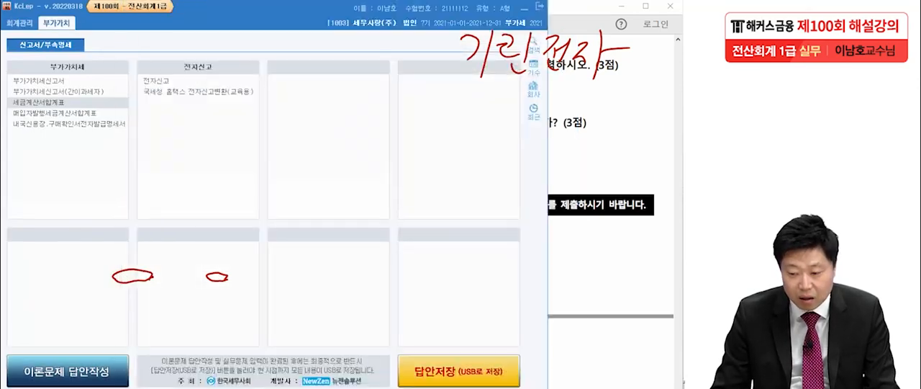
{"action": "left_click", "coordinate": [255, 307]}
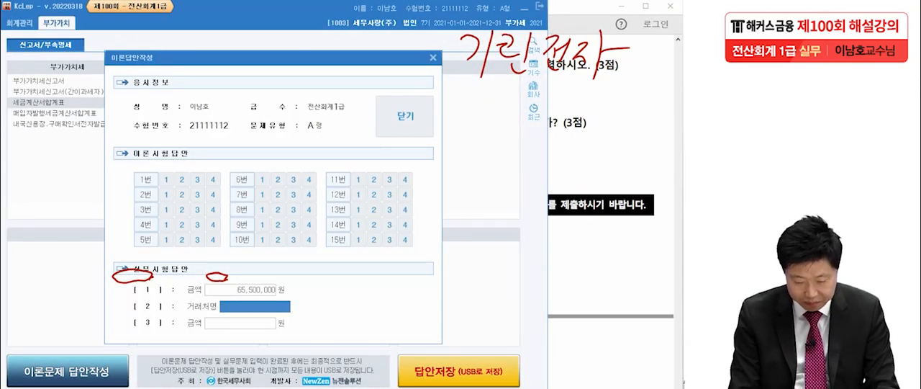
{"action": "type", "text": "rlf"}
{"action": "key", "text": "BackSpace"}
{"action": "key", "text": "BackSpace"}
{"action": "key", "text": "BackSpace"}
{"action": "type", "text": "기린정"}
{"action": "type", "text": "자"}
{"action": "key", "text": "Return"}
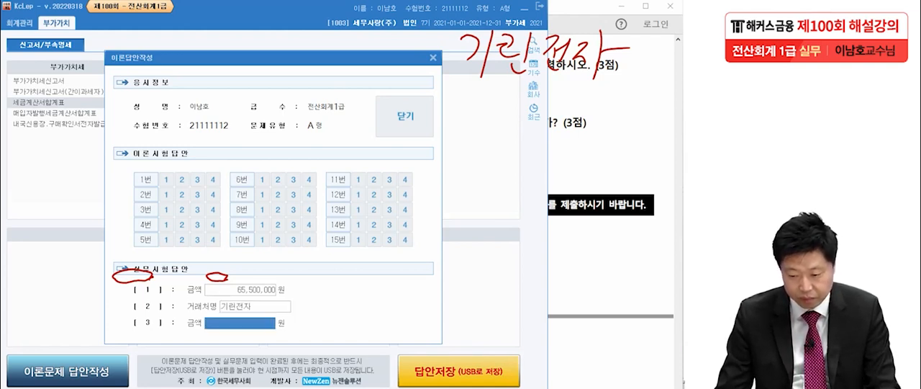
{"action": "left_click", "coordinate": [404, 116]}
{"action": "key", "text": "Return"}
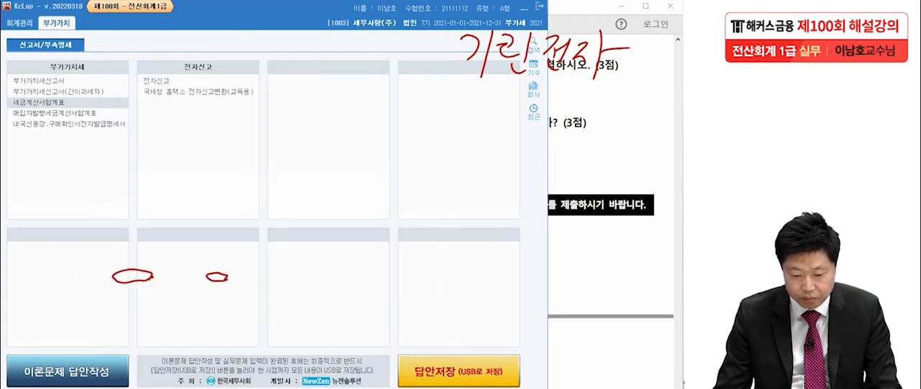
{"action": "key", "text": "Escape"}
Step: Switch to the exam PDF and underline 신용카드 사용에 and 매입세액공제액 in question [3]
{"action": "key", "text": "alt+Tab"}
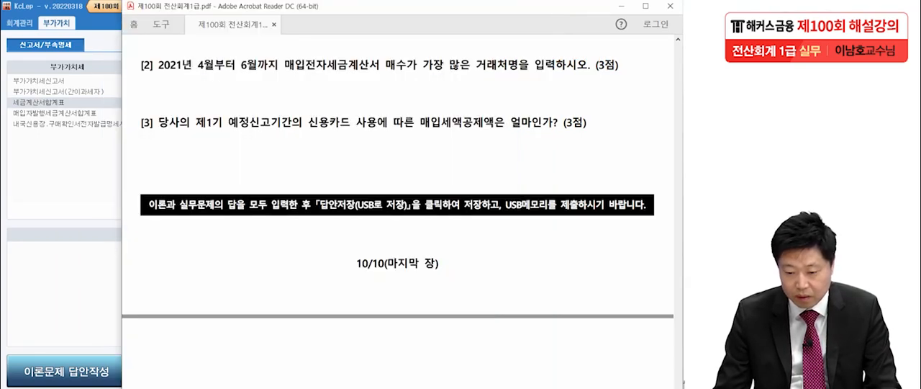
{"action": "scroll", "coordinate": [397, 216], "scroll_direction": "down", "scroll_amount": 2}
{"action": "scroll", "coordinate": [397, 215], "scroll_direction": "up", "scroll_amount": 1}
{"action": "scroll", "coordinate": [398, 216], "scroll_direction": "up", "scroll_amount": 1}
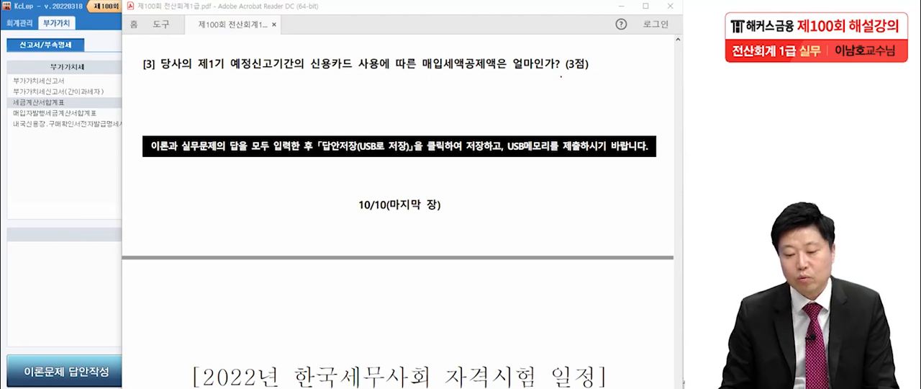
{"action": "left_click_drag", "start_coordinate": [309, 70], "coordinate": [394, 70]}
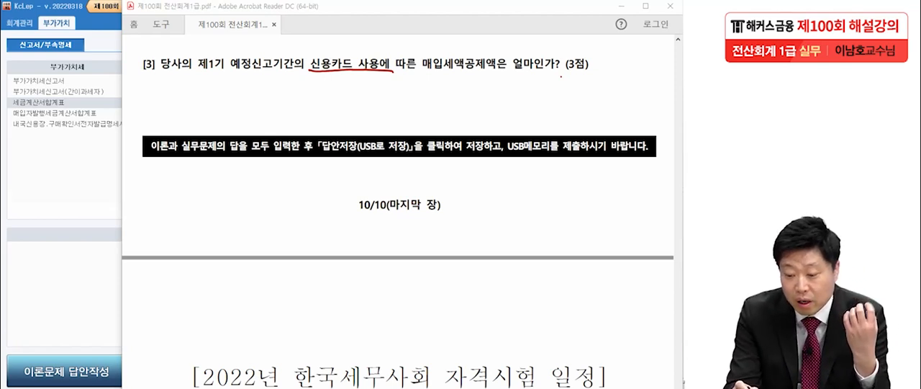
{"action": "left_click_drag", "start_coordinate": [411, 71], "coordinate": [493, 70]}
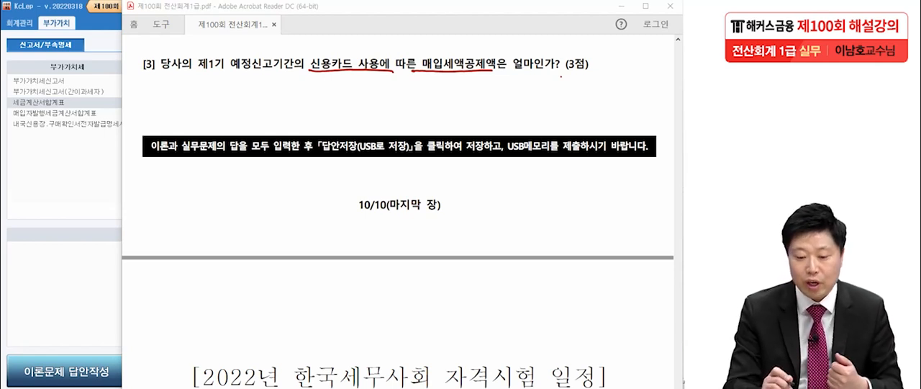
Step: Handwrite 57.카과 below question [3], then circle and underline the note
{"action": "mouse_move", "coordinate": [234, 81]}
{"action": "left_mouse_down"}
{"action": "mouse_move", "coordinate": [231, 109]}
{"action": "mouse_move", "coordinate": [247, 85]}
{"action": "left_mouse_up"}
{"action": "left_click_drag", "start_coordinate": [254, 85], "coordinate": [254, 96]}
{"action": "mouse_move", "coordinate": [269, 81]}
{"action": "left_mouse_down"}
{"action": "mouse_move", "coordinate": [256, 109]}
{"action": "mouse_move", "coordinate": [265, 83]}
{"action": "mouse_move", "coordinate": [288, 99]}
{"action": "mouse_move", "coordinate": [292, 90]}
{"action": "left_mouse_up"}
{"action": "left_click", "coordinate": [272, 108]}
{"action": "mouse_move", "coordinate": [303, 80]}
{"action": "left_mouse_down"}
{"action": "mouse_move", "coordinate": [296, 115]}
{"action": "mouse_move", "coordinate": [325, 96]}
{"action": "left_mouse_up"}
{"action": "left_click_drag", "start_coordinate": [317, 106], "coordinate": [336, 102]}
{"action": "mouse_move", "coordinate": [343, 85]}
{"action": "left_mouse_down"}
{"action": "mouse_move", "coordinate": [341, 105]}
{"action": "mouse_move", "coordinate": [354, 99]}
{"action": "left_mouse_up"}
{"action": "mouse_move", "coordinate": [368, 118]}
{"action": "left_mouse_down"}
{"action": "mouse_move", "coordinate": [295, 60]}
{"action": "mouse_move", "coordinate": [383, 124]}
{"action": "left_mouse_up"}
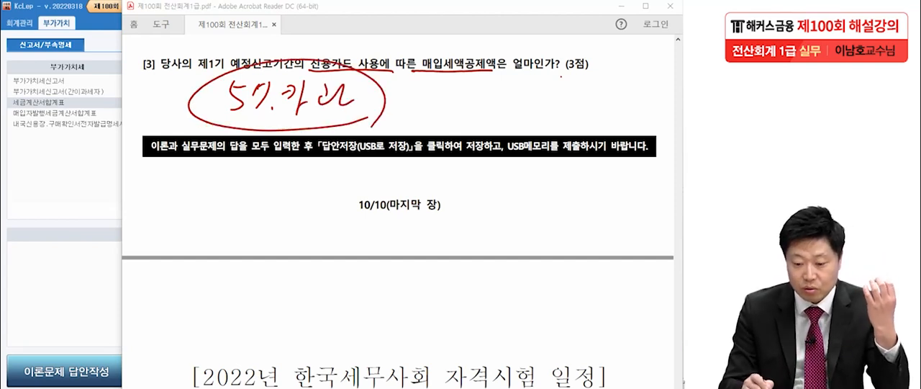
{"action": "left_click_drag", "start_coordinate": [221, 122], "coordinate": [351, 121]}
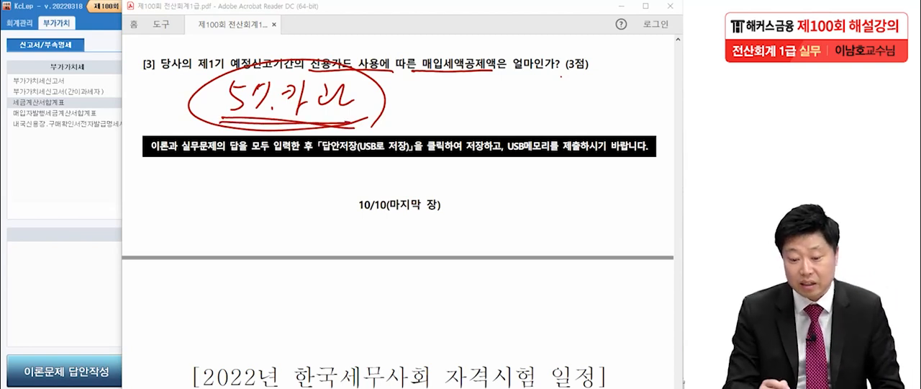
Step: Handwrite the period 1~3월 beside the 57.카과 note
{"action": "left_click_drag", "start_coordinate": [454, 92], "coordinate": [440, 120]}
{"action": "mouse_move", "coordinate": [453, 114]}
{"action": "left_mouse_down"}
{"action": "mouse_move", "coordinate": [484, 102]}
{"action": "mouse_move", "coordinate": [498, 113]}
{"action": "left_mouse_up"}
{"action": "mouse_move", "coordinate": [514, 86]}
{"action": "left_mouse_down"}
{"action": "mouse_move", "coordinate": [535, 107]}
{"action": "mouse_move", "coordinate": [544, 101]}
{"action": "mouse_move", "coordinate": [546, 118]}
{"action": "left_mouse_up"}
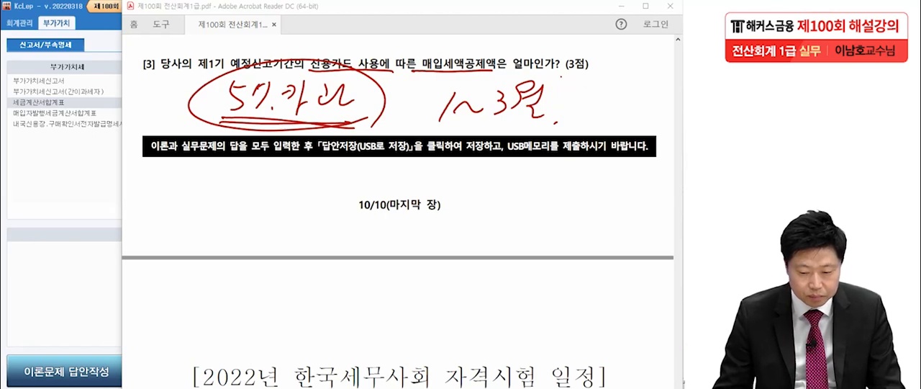
Step: Switch to KcLep and open the 매입매출장 for January 1 to March 31, 2021
{"action": "left_click", "coordinate": [66, 170]}
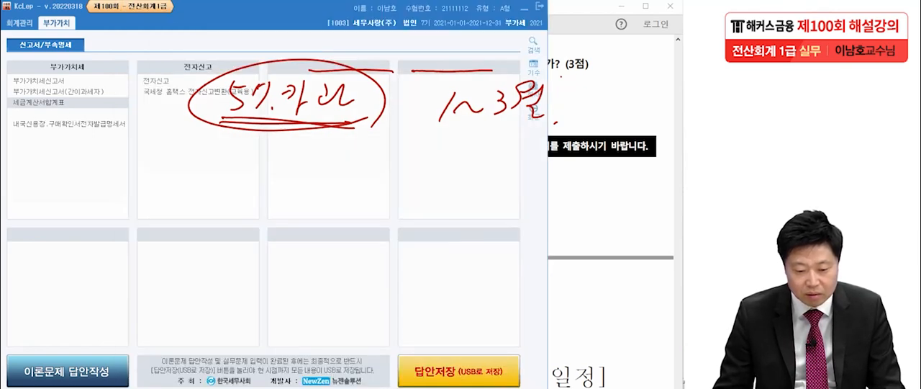
{"action": "left_click", "coordinate": [20, 23]}
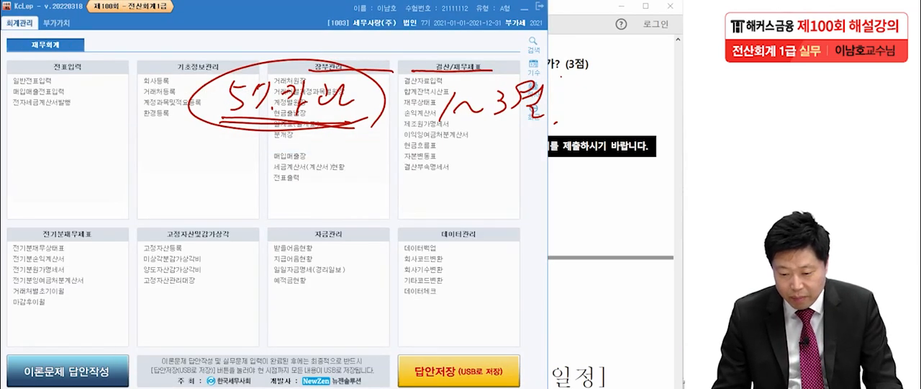
{"action": "left_click", "coordinate": [291, 155]}
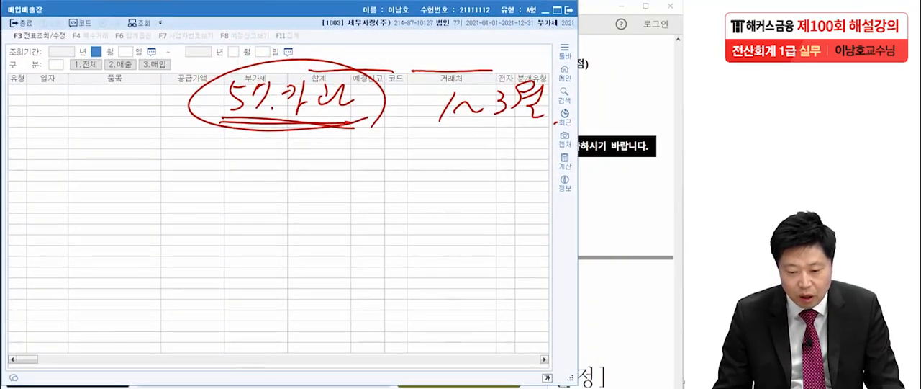
{"action": "key", "text": "Return"}
{"action": "type", "text": "3"}
{"action": "key", "text": "Return"}
Step: Filter the 매입매출장 to 3.매입 with 유형 57.카과, and clear the handwritten marks
{"action": "key", "text": "Return"}
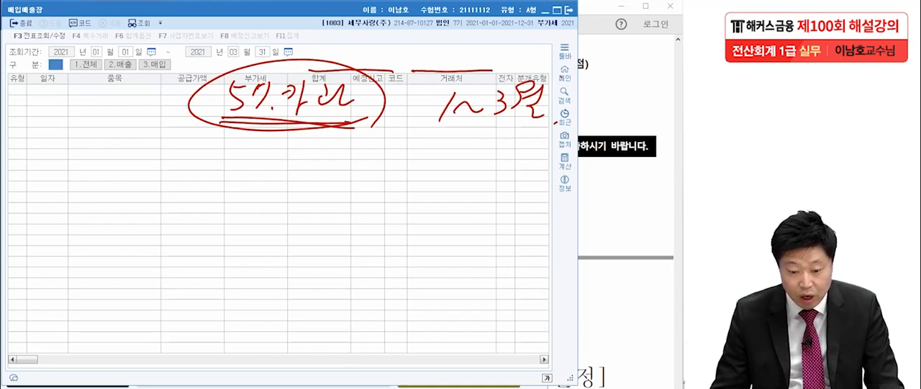
{"action": "type", "text": "3"}
{"action": "key", "text": "Return"}
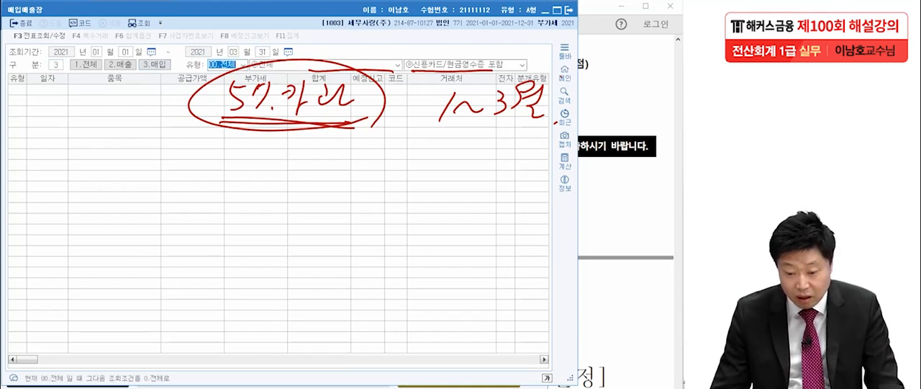
{"action": "left_click", "coordinate": [244, 65]}
{"action": "key", "text": "Down"}
{"action": "key", "text": "Down"}
{"action": "key", "text": "Down"}
{"action": "key", "text": "Down"}
{"action": "key", "text": "Down"}
{"action": "key", "text": "Down"}
{"action": "key", "text": "Down"}
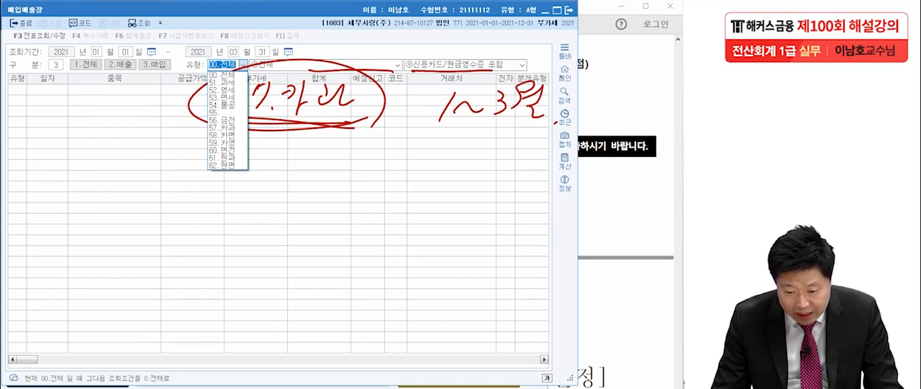
{"action": "key", "text": "Return"}
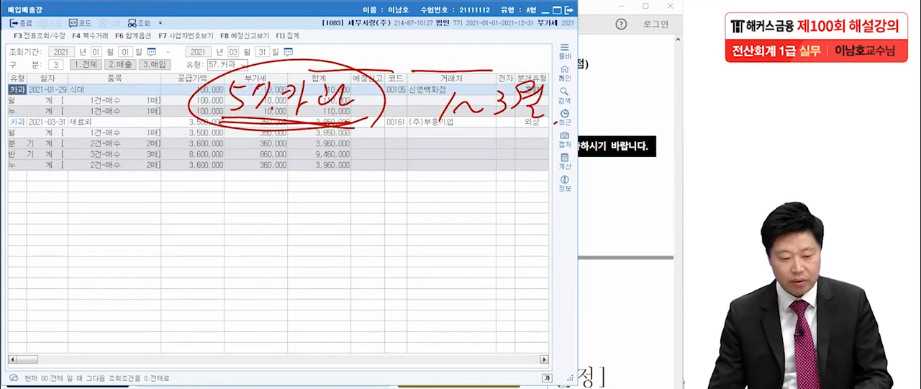
{"action": "key", "text": "Escape"}
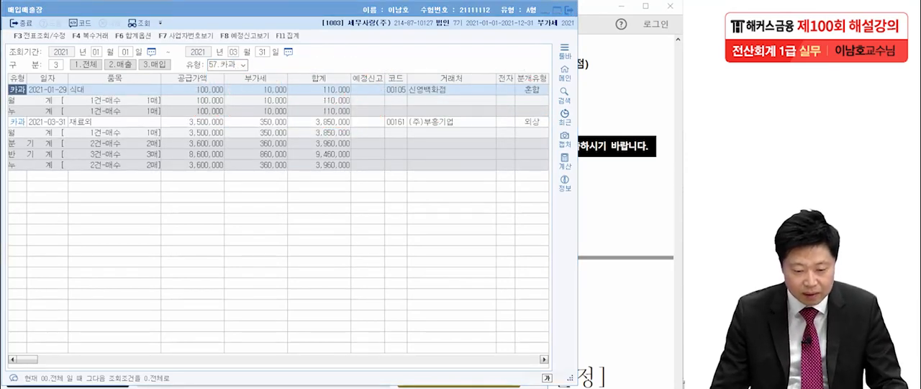
Step: Recheck question [3] in the exam PDF, and circle the 부가세 of the 식대 and 재료외 entries in the 매입매출장
{"action": "key", "text": "alt+Tab"}
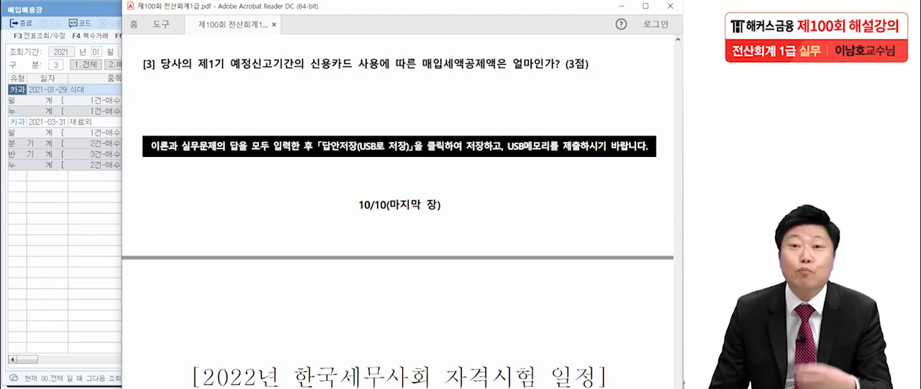
{"action": "key", "text": "alt+Tab"}
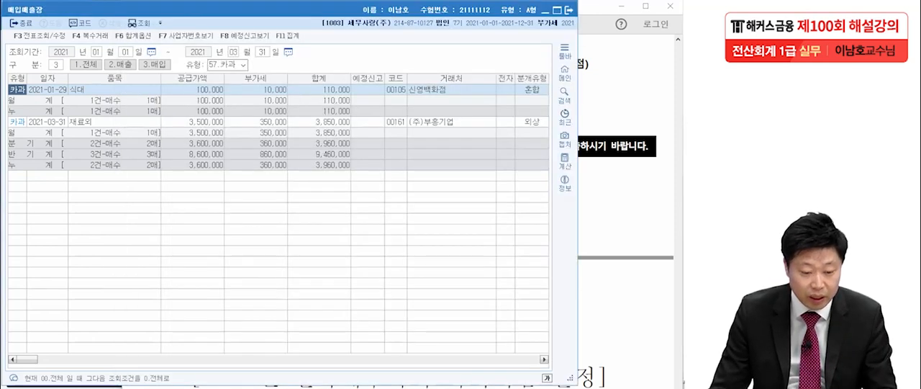
{"action": "key", "text": "alt+Tab"}
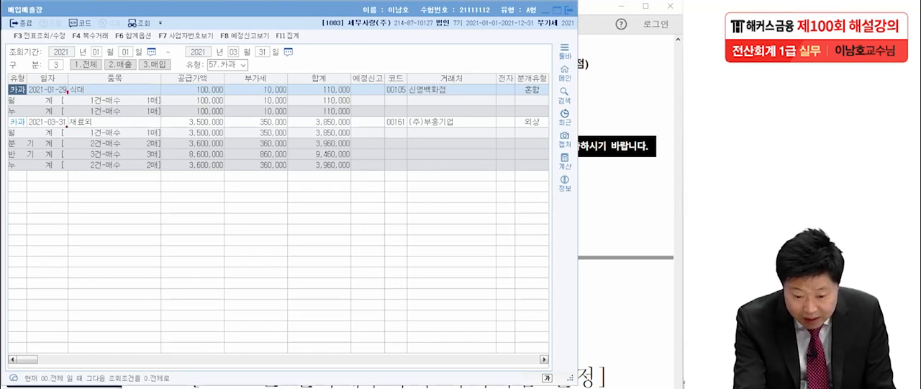
{"action": "mouse_move", "coordinate": [286, 96]}
{"action": "left_mouse_down"}
{"action": "mouse_move", "coordinate": [255, 85]}
{"action": "mouse_move", "coordinate": [301, 92]}
{"action": "left_mouse_up"}
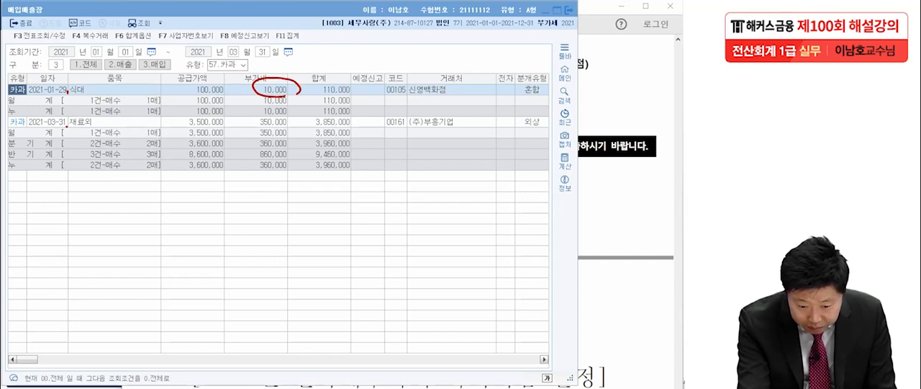
{"action": "mouse_move", "coordinate": [287, 125]}
{"action": "left_mouse_down"}
{"action": "mouse_move", "coordinate": [248, 122]}
{"action": "mouse_move", "coordinate": [295, 121]}
{"action": "left_mouse_up"}
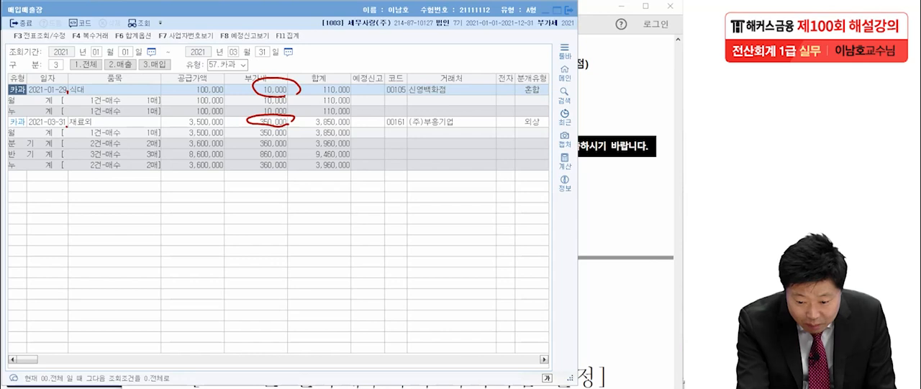
Step: Box the 분기계 부가세 amount in the 매입매출장 and handwrite 360,000 above the table
{"action": "left_click_drag", "start_coordinate": [247, 144], "coordinate": [288, 145]}
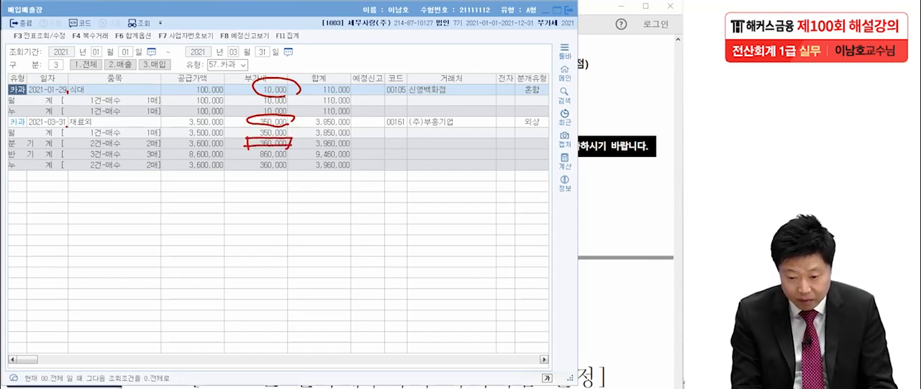
{"action": "left_click_drag", "start_coordinate": [434, 38], "coordinate": [436, 63]}
{"action": "mouse_move", "coordinate": [476, 36]}
{"action": "left_mouse_down"}
{"action": "mouse_move", "coordinate": [466, 51]}
{"action": "mouse_move", "coordinate": [493, 42]}
{"action": "left_mouse_up"}
{"action": "mouse_move", "coordinate": [502, 58]}
{"action": "left_mouse_down"}
{"action": "mouse_move", "coordinate": [500, 66]}
{"action": "mouse_move", "coordinate": [516, 48]}
{"action": "left_mouse_up"}
{"action": "left_click_drag", "start_coordinate": [531, 47], "coordinate": [554, 59]}
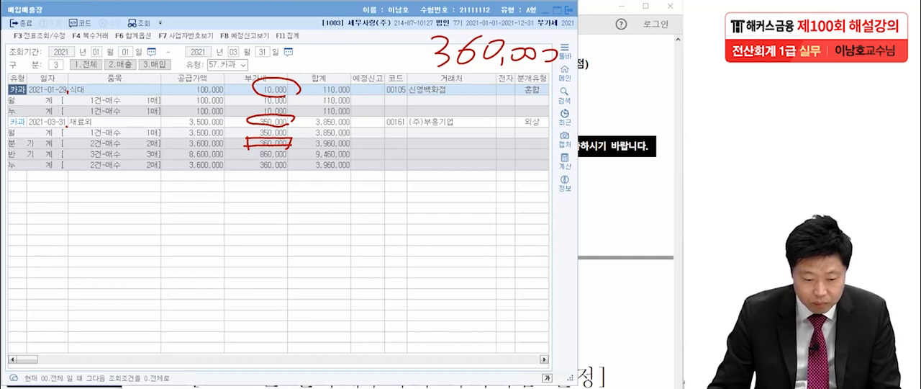
Step: Enter 360,000 as the 금액 for practical question [3] in the 이론답안작성 form, and return to the exam PDF
{"action": "left_click", "coordinate": [569, 10]}
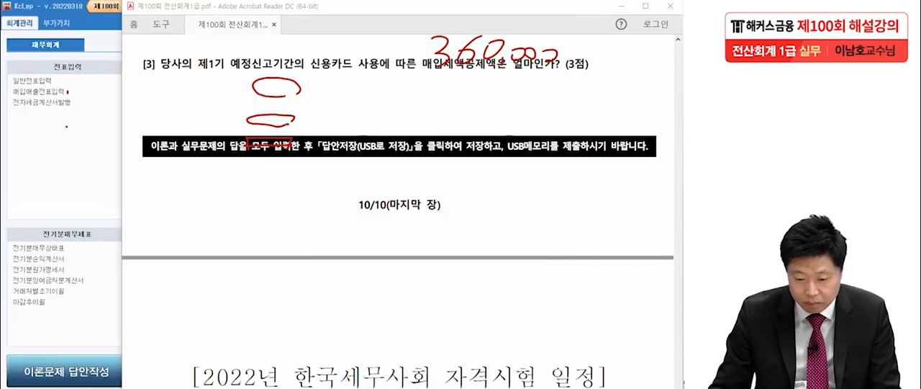
{"action": "left_click", "coordinate": [67, 372]}
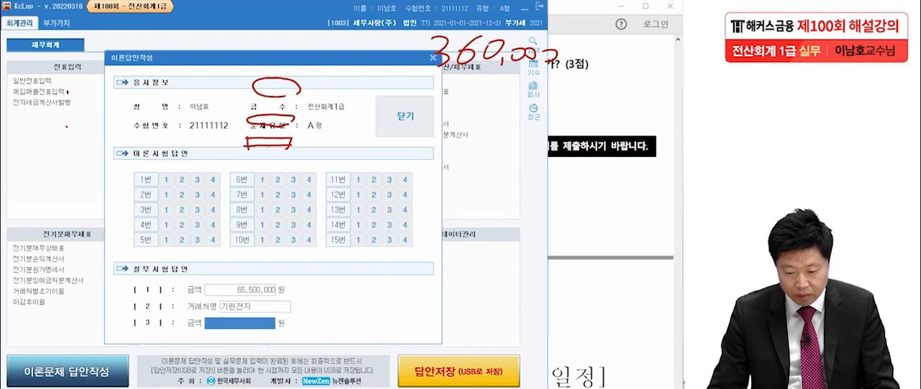
{"action": "type", "text": "3600000"}
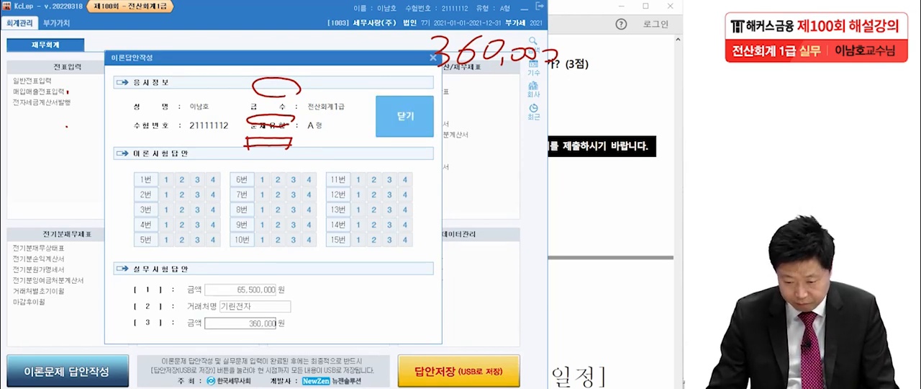
{"action": "left_click", "coordinate": [405, 117]}
{"action": "left_click", "coordinate": [257, 314]}
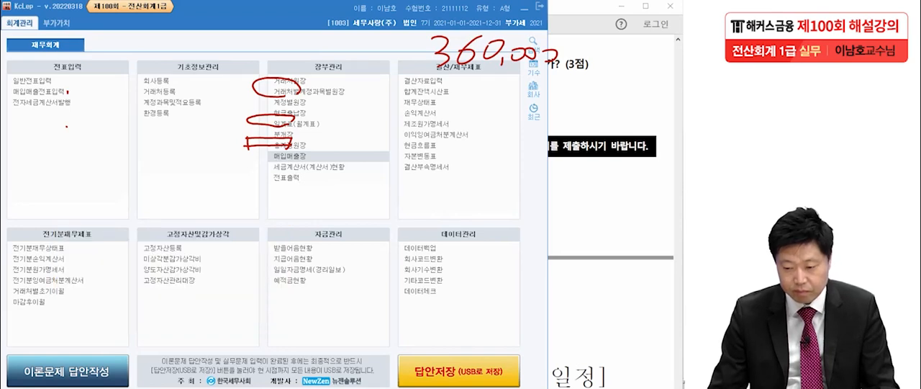
{"action": "key", "text": "alt+Tab"}
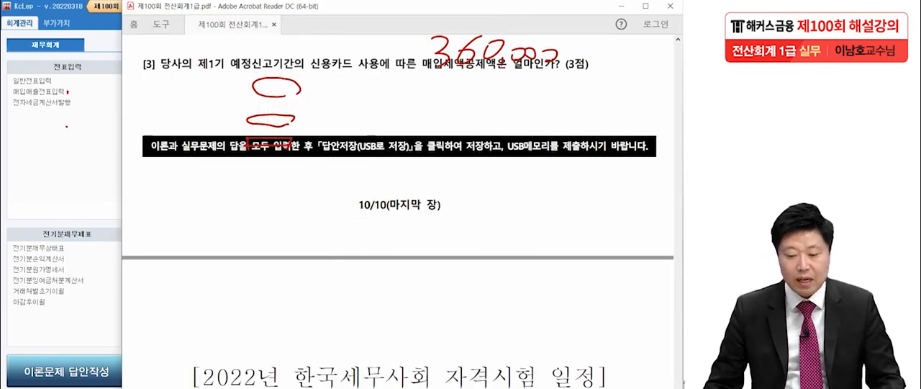